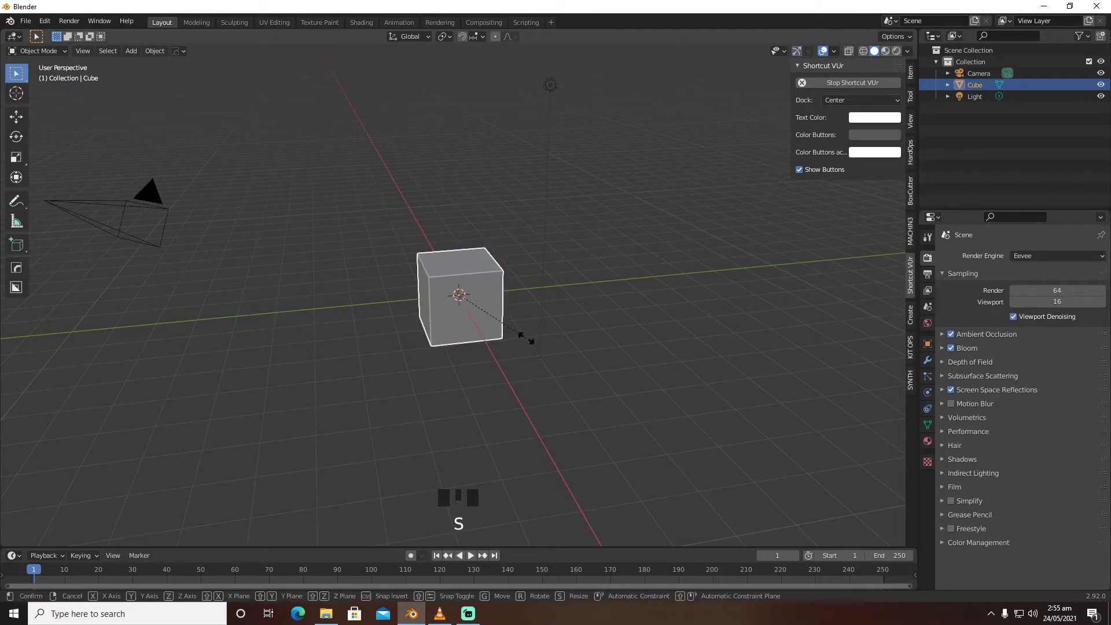
Scale the default cube down along the X and Y axes into a narrow upright block
key(x)
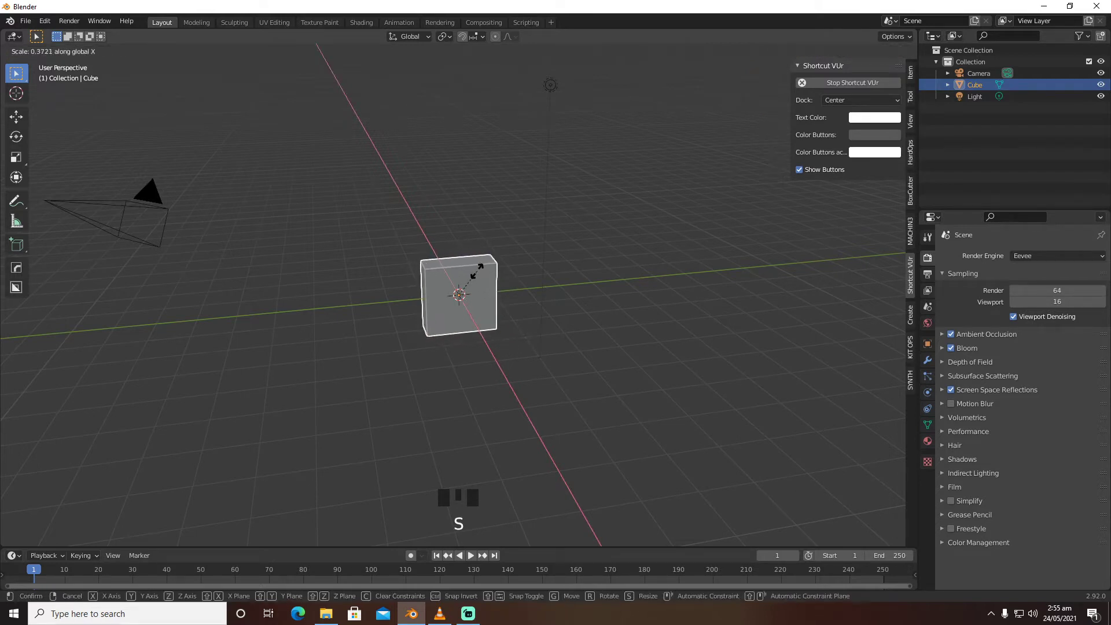
click(486, 286)
key(s)
key(y)
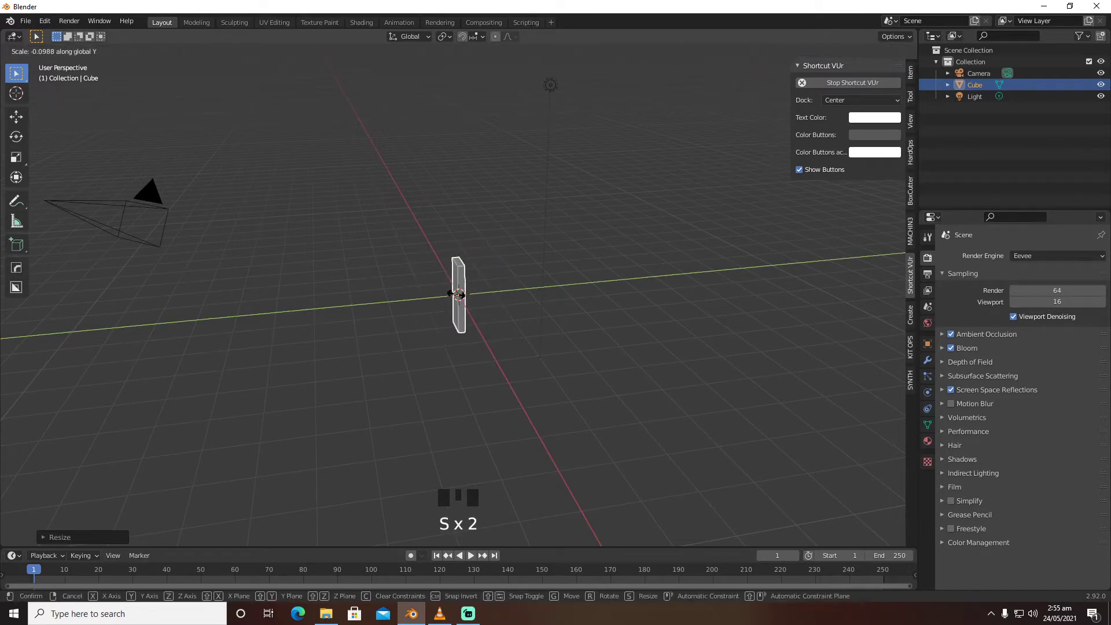
click(481, 300)
scroll(512, 373, up, 5)
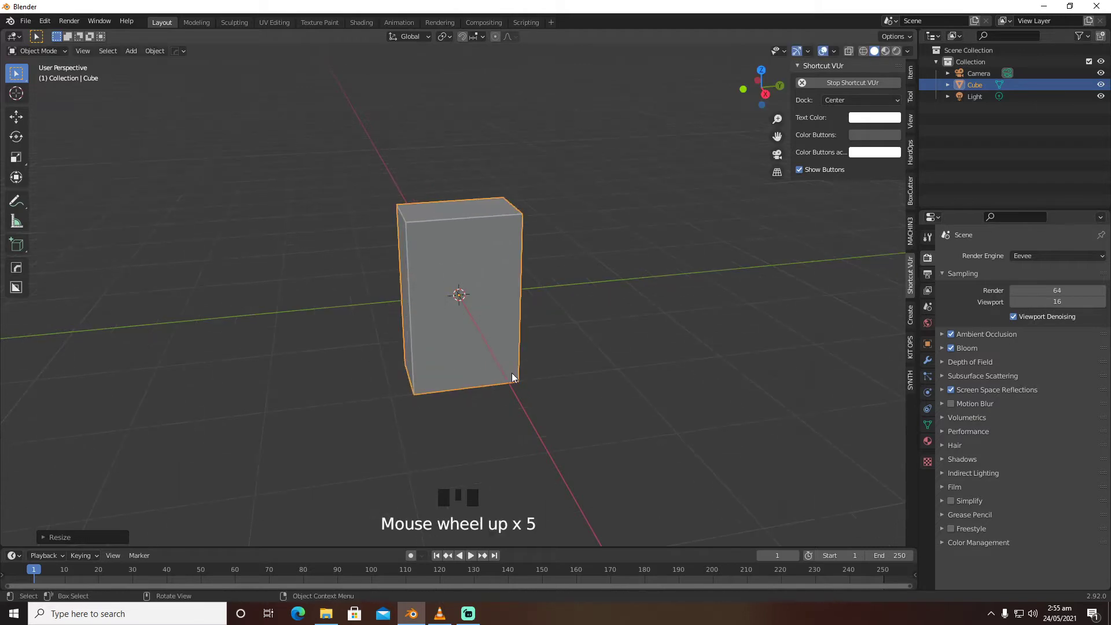
Add a mesh plane at the origin and scale it by 8 as the ground
middle_drag(511, 373, 505, 363)
key(shift+a)
mouse_move(504, 354)
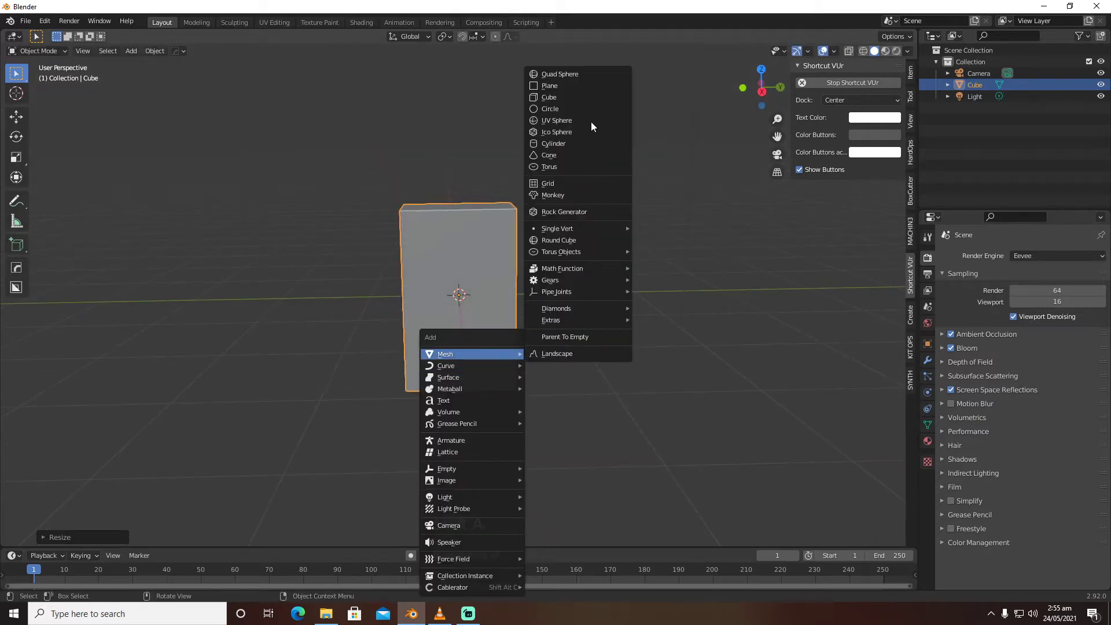
click(581, 87)
text(s89)
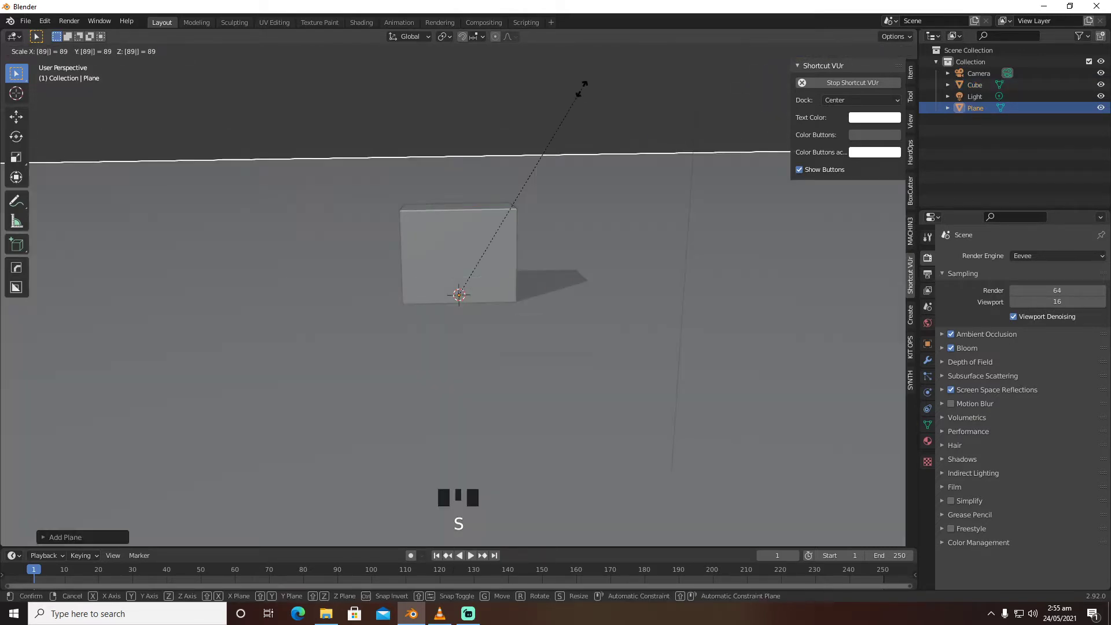
right_click(582, 88)
text(s)
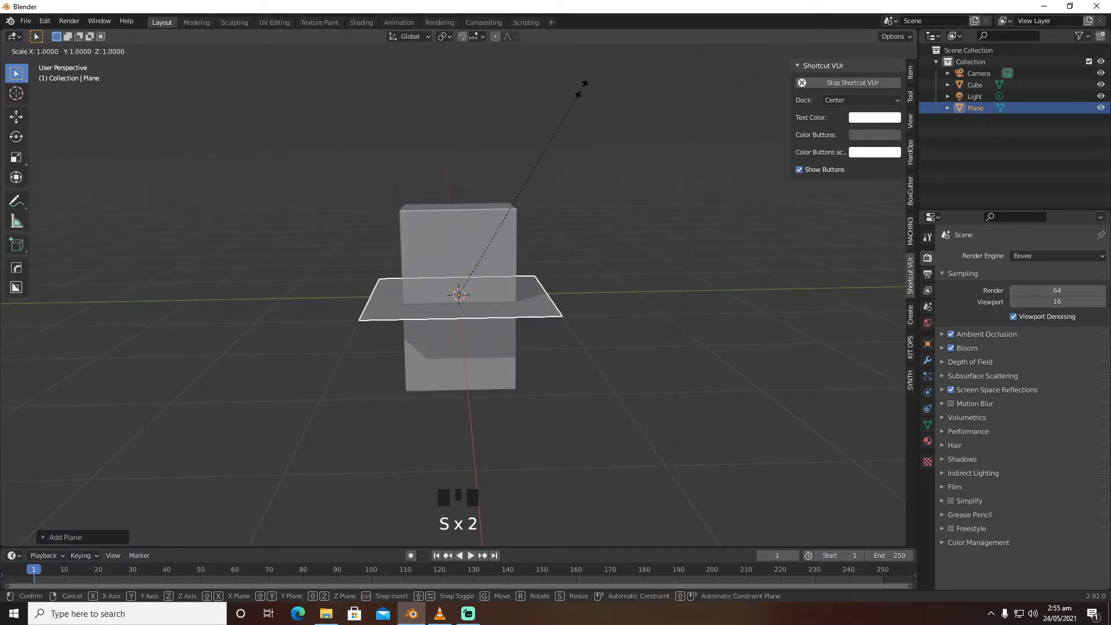
text(8)
click(581, 87)
Raise the block along Z until it stands on the ground plane, and scale it to about 0.8 along Y
click(501, 225)
key(g)
key(z)
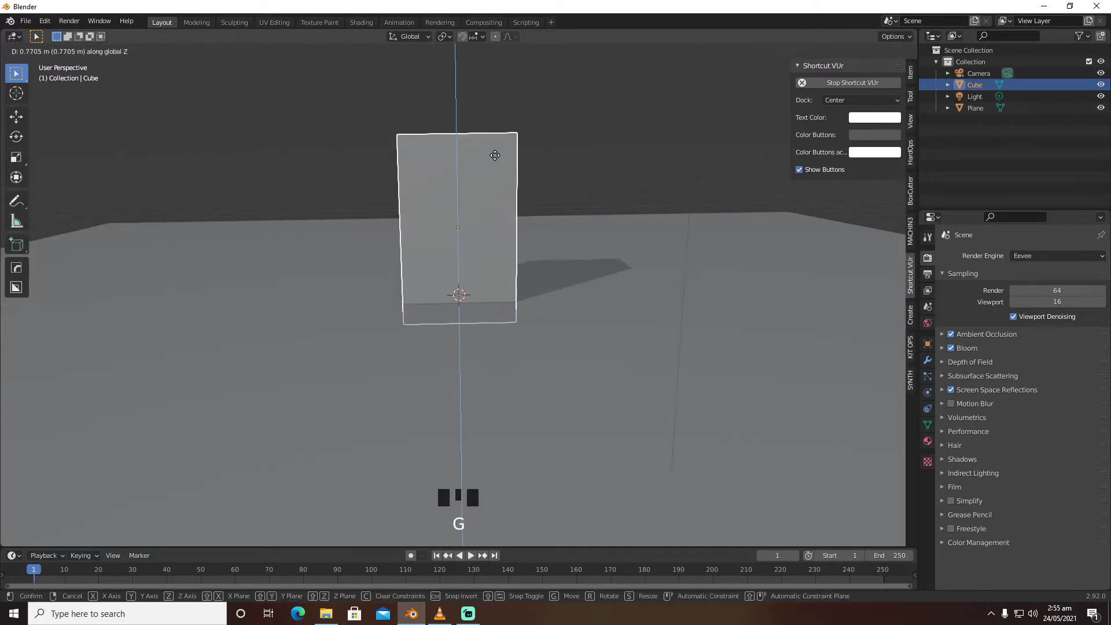
click(492, 134)
key(s)
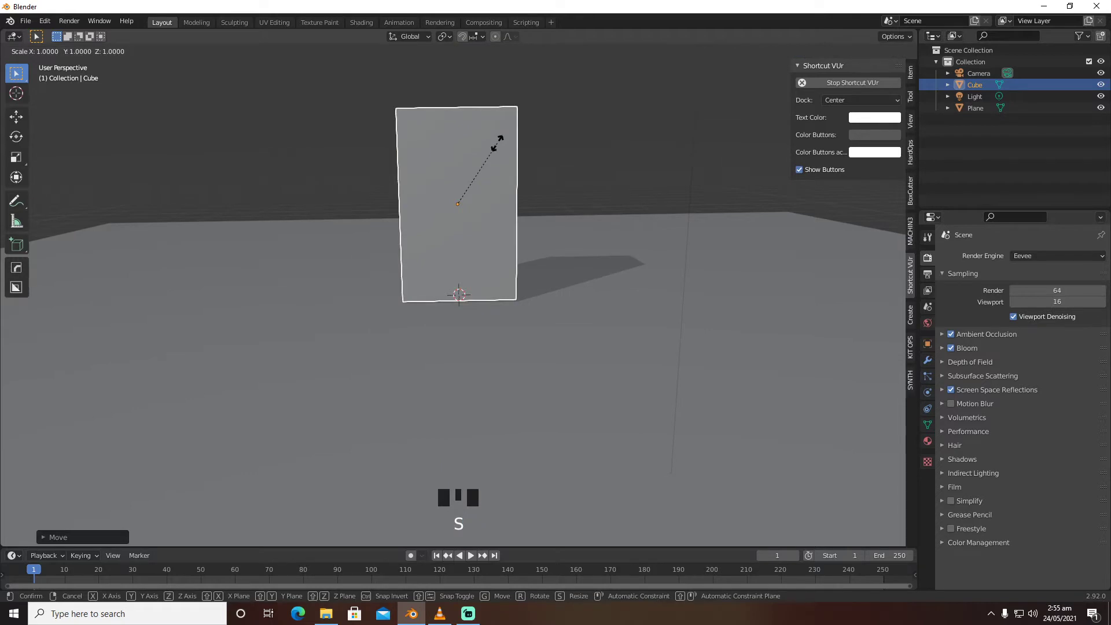
key(y)
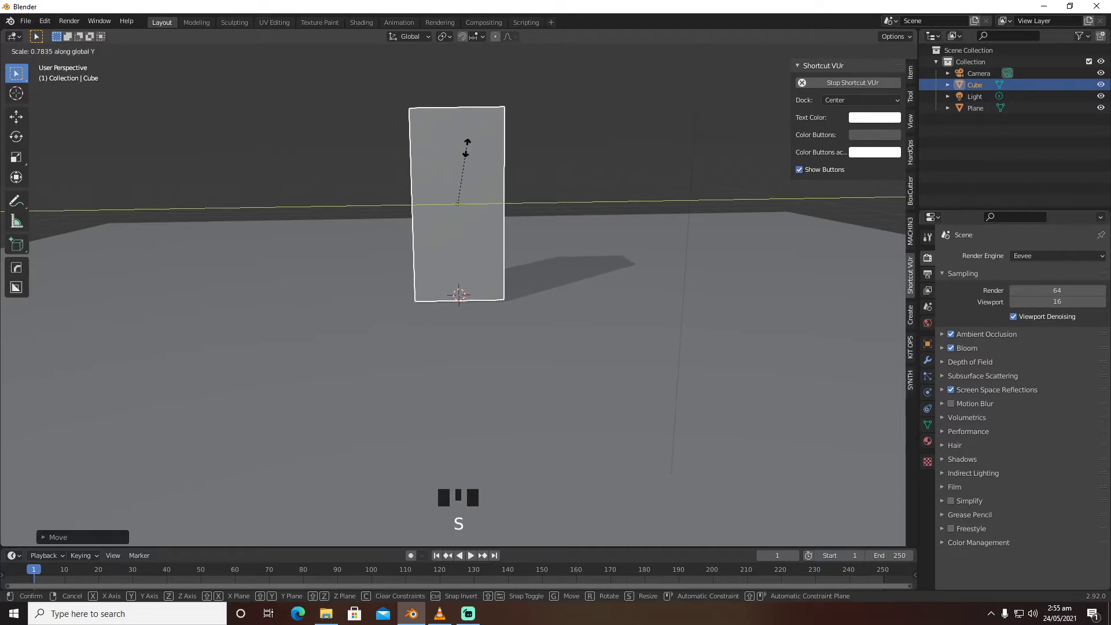
click(471, 148)
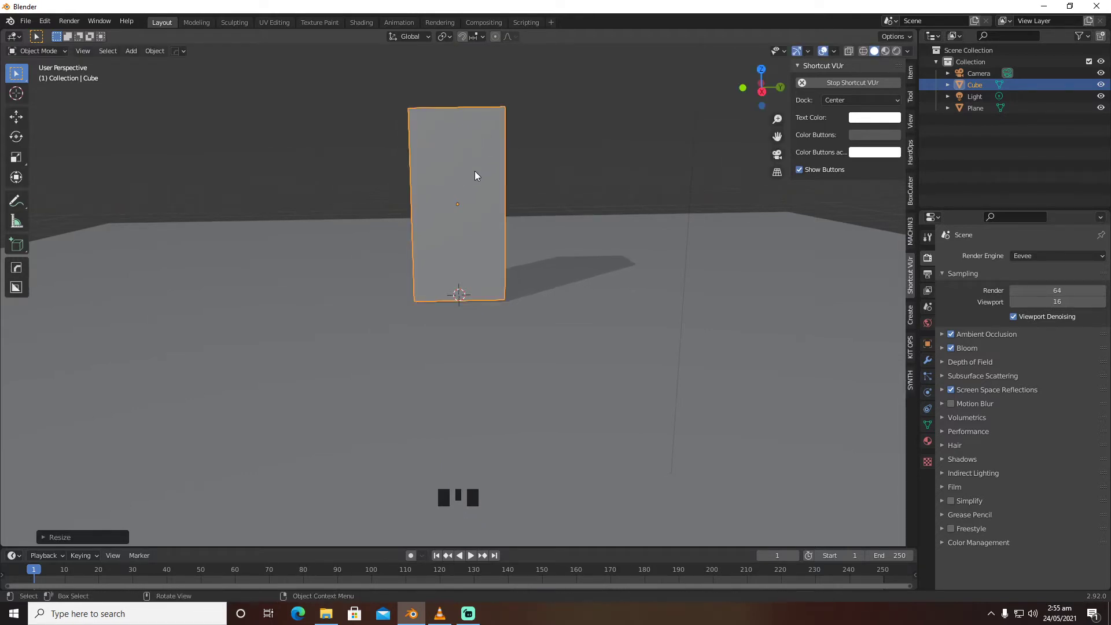
Align to the right orthographic view and activate BoxCutter with the 32-vertex circle shape
key(grave)
click(575, 189)
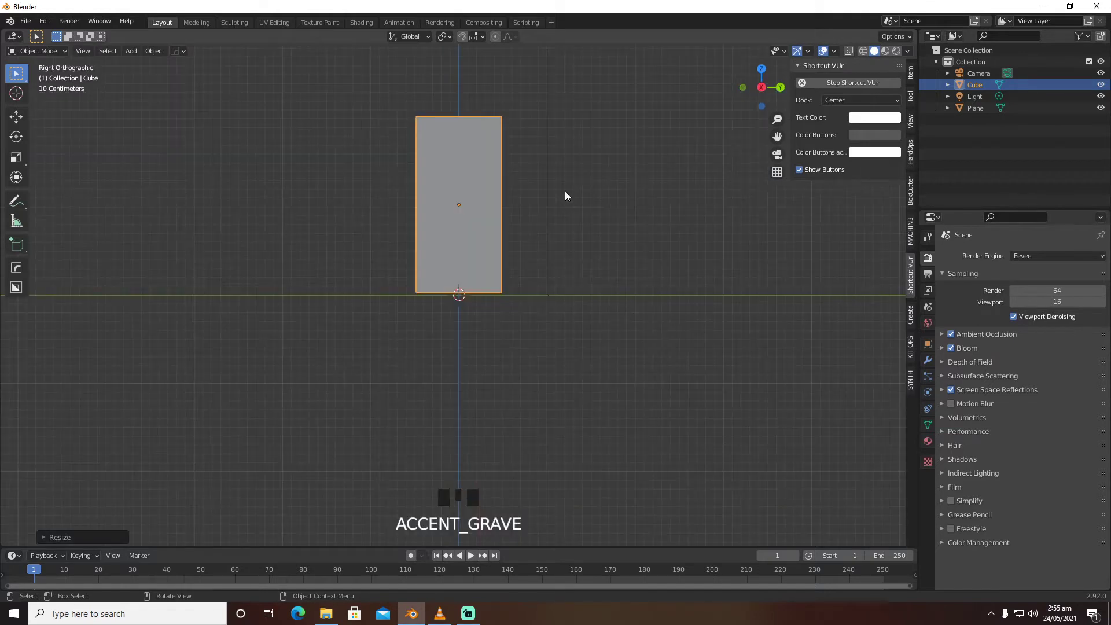
scroll(565, 196, up, 4)
shift+middle_drag(568, 315, 666, 280)
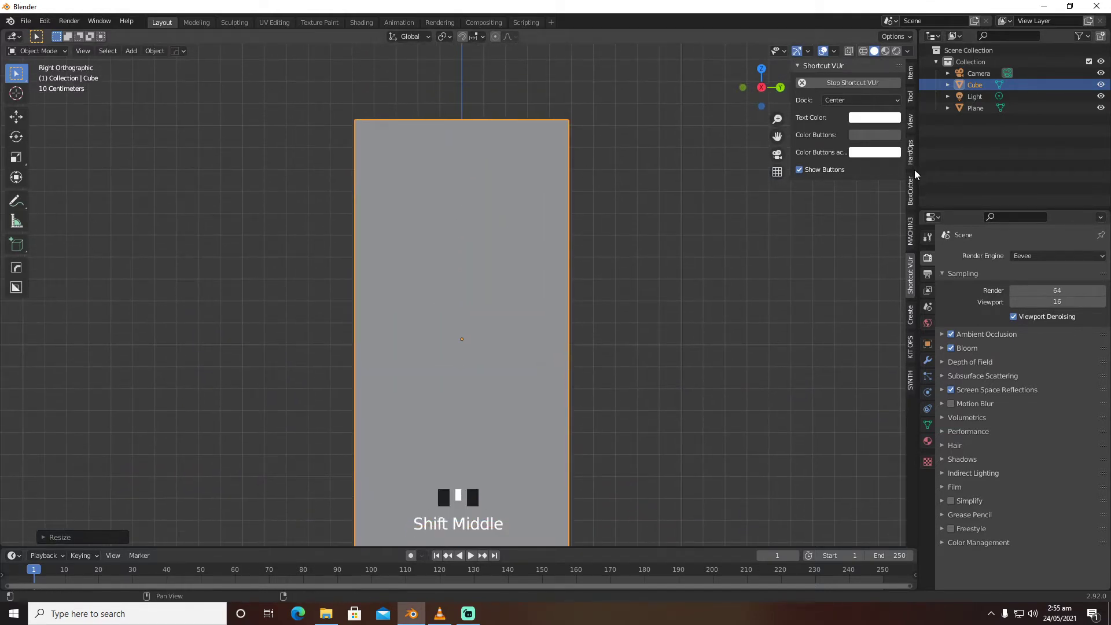
click(911, 196)
click(849, 81)
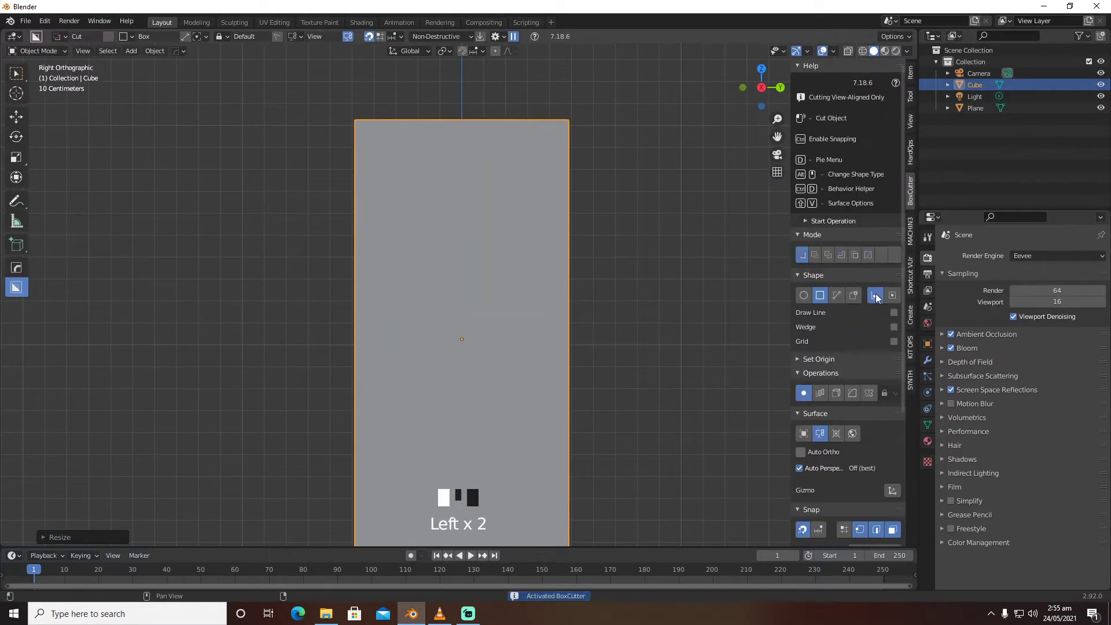
click(804, 295)
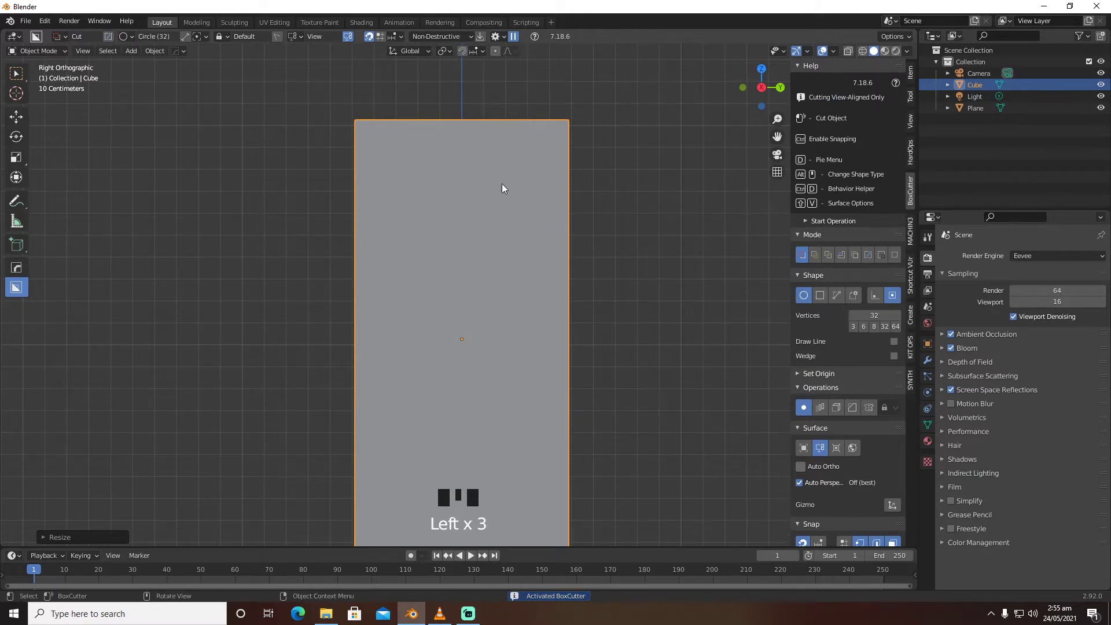
Try to cut a semicircular recess with a block-wide circle centred on the block's top edge, and undo the cut
scroll(429, 133, down, 4)
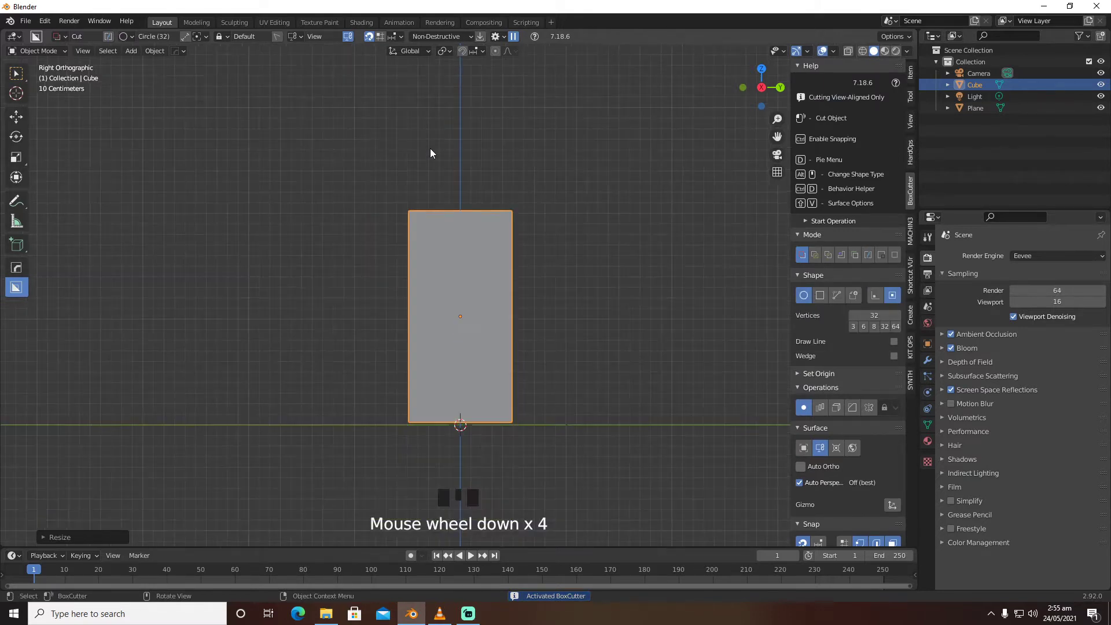
mouse_move(429, 157)
mouse_down()
mouse_move(488, 202)
mouse_move(479, 192)
mouse_up()
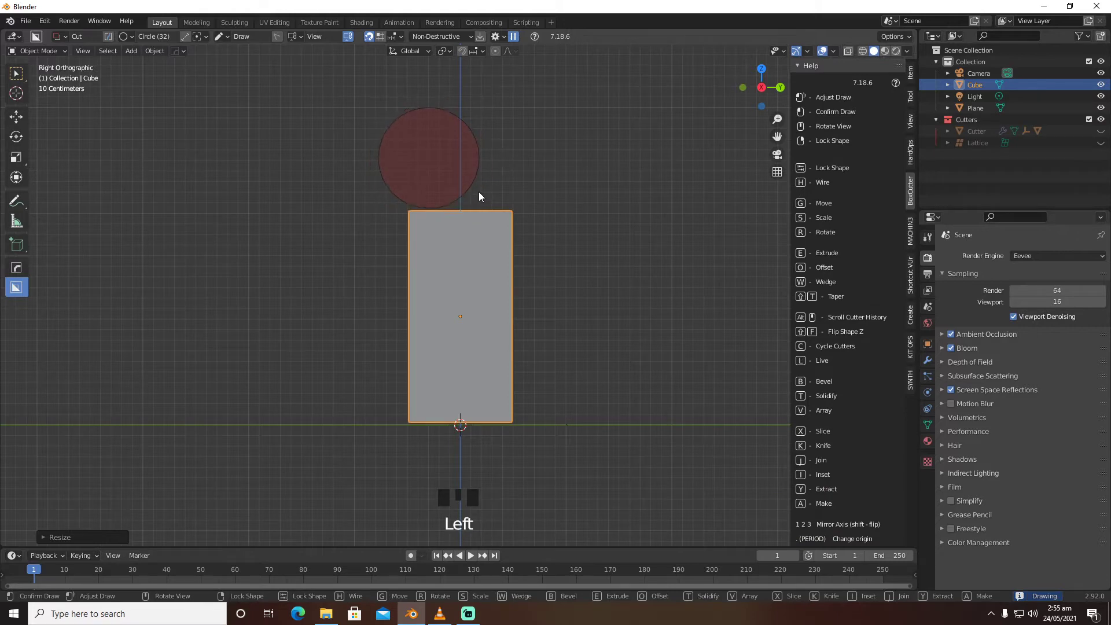
key(g)
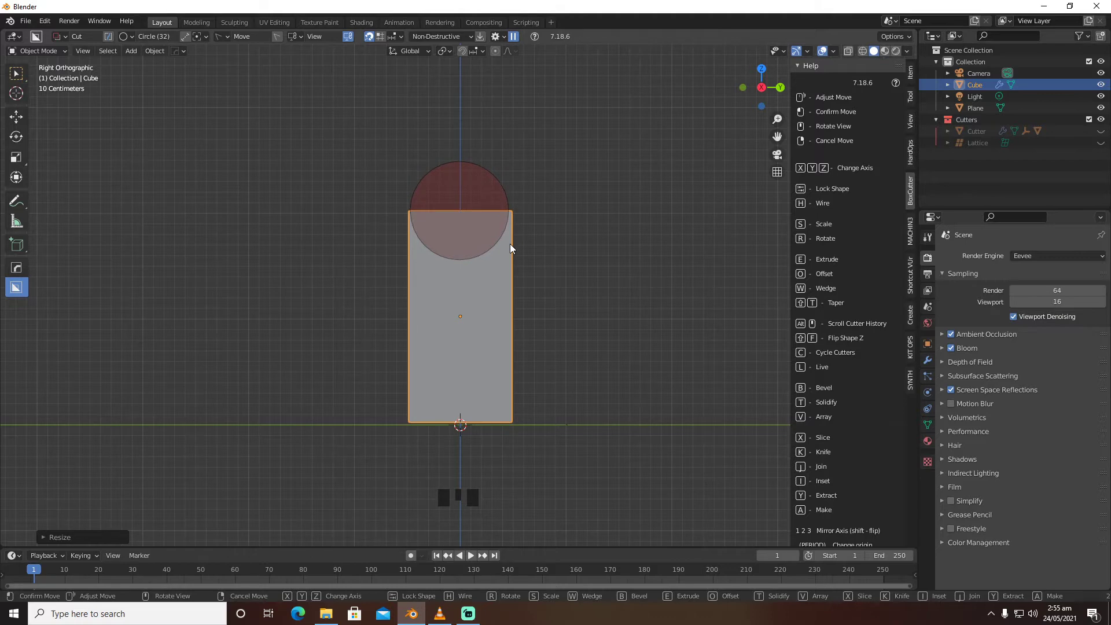
key(s)
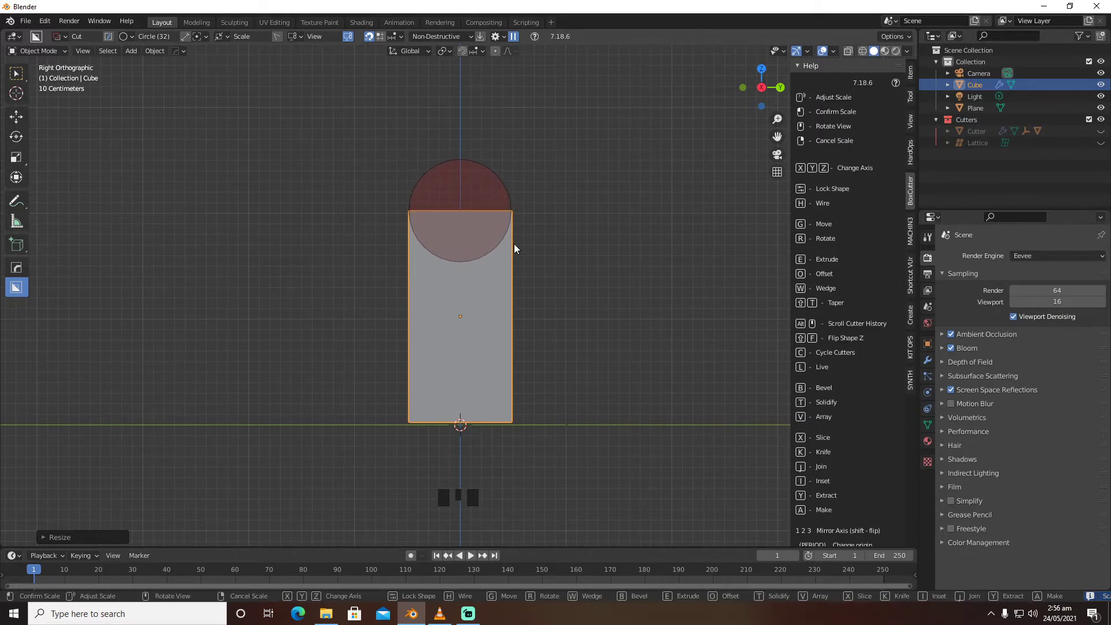
click(520, 243)
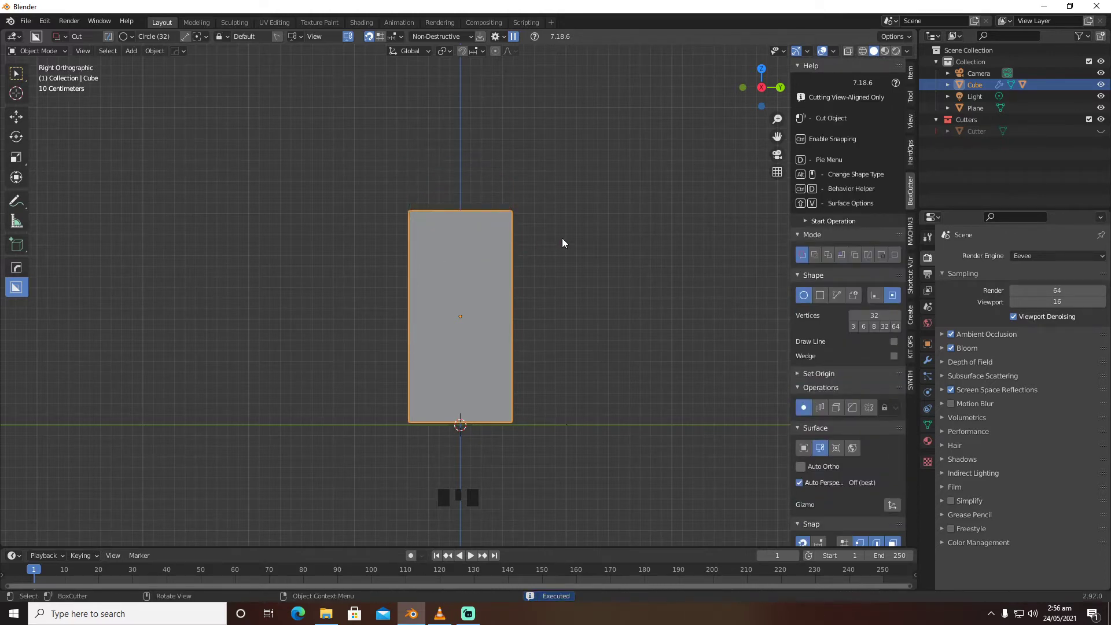
middle_drag(541, 234, 581, 252)
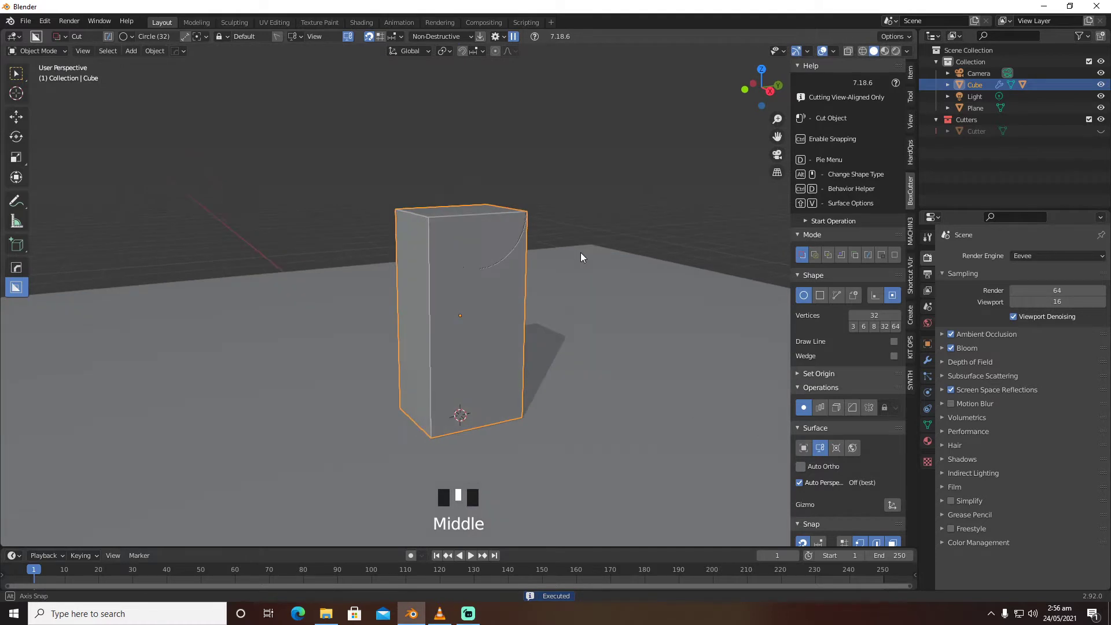
key(ctrl+z)
From the right view, cut a block-wide semicircular notch through the block's top with a BoxCutter circle centred on its top edge
key(grave)
click(605, 252)
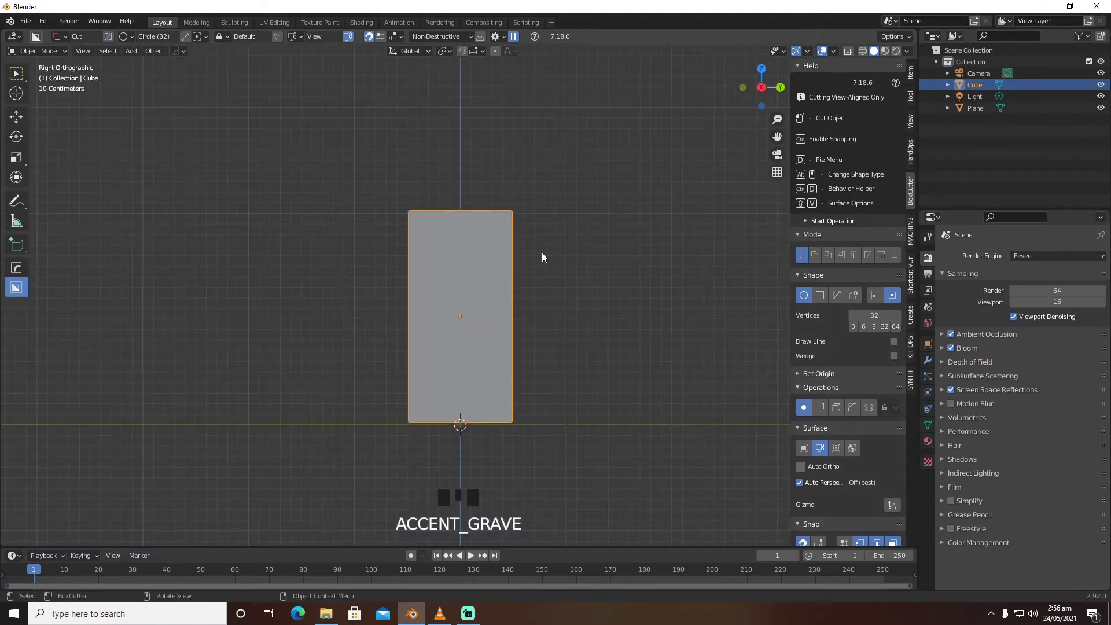
key(d)
click(485, 186)
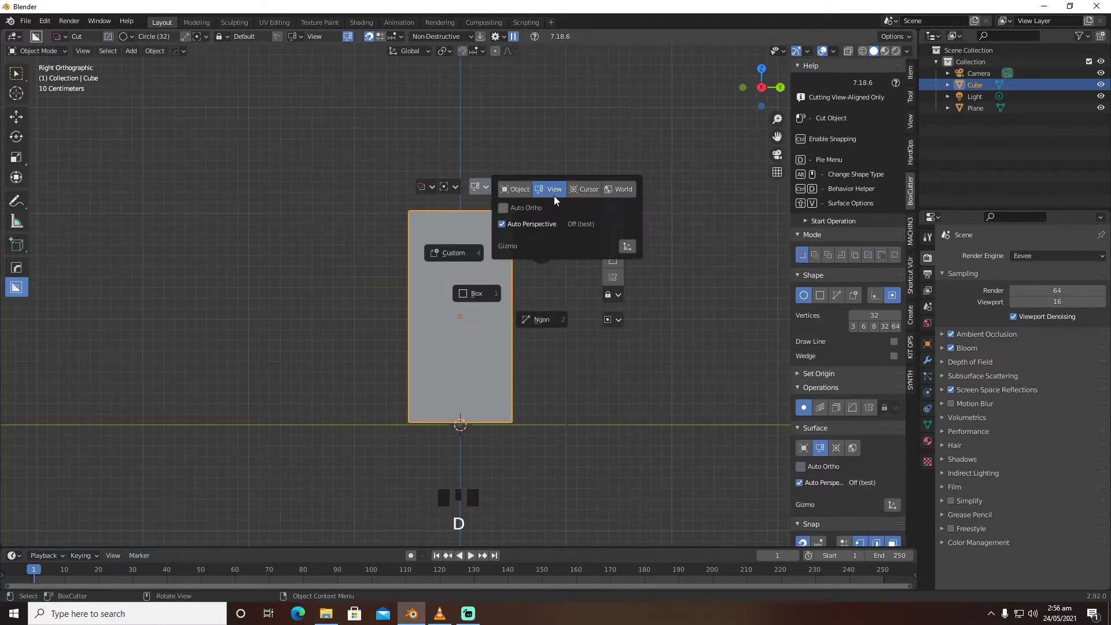
click(640, 137)
drag(409, 196, 514, 235)
key(s)
key(g)
middle_drag(522, 243, 599, 277)
click(516, 271)
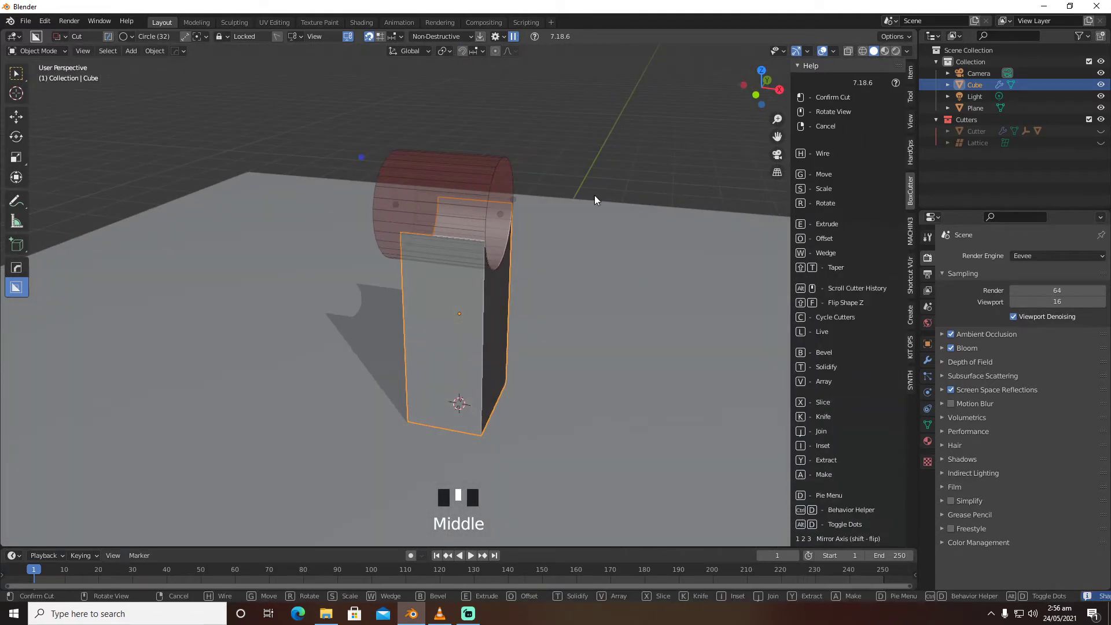
middle_drag(609, 226, 516, 224)
key(shift+a)
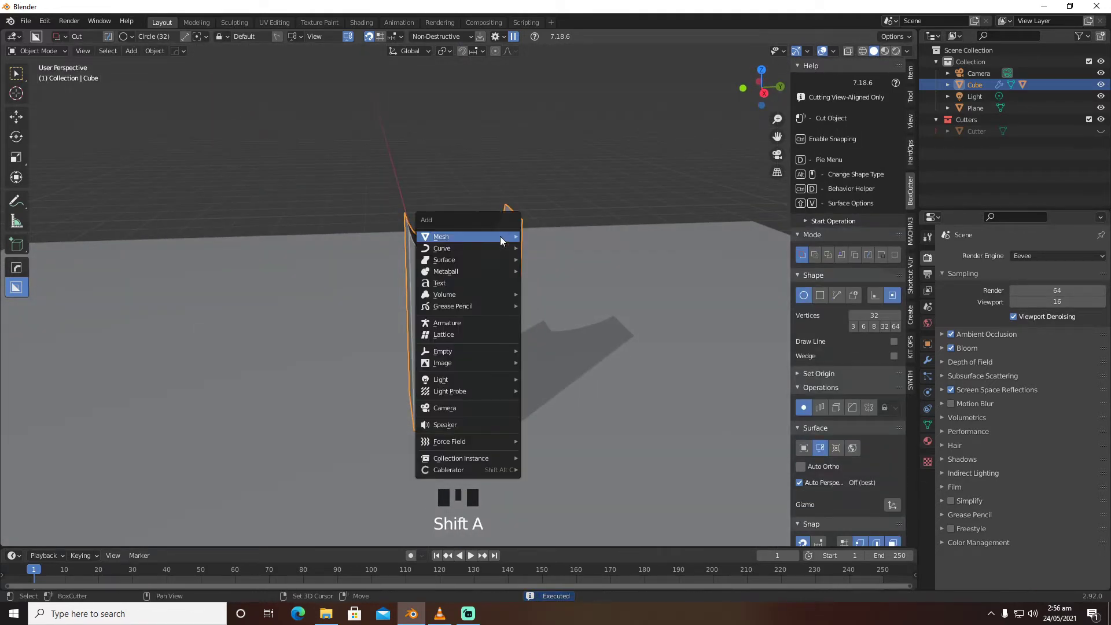
mouse_move(500, 236)
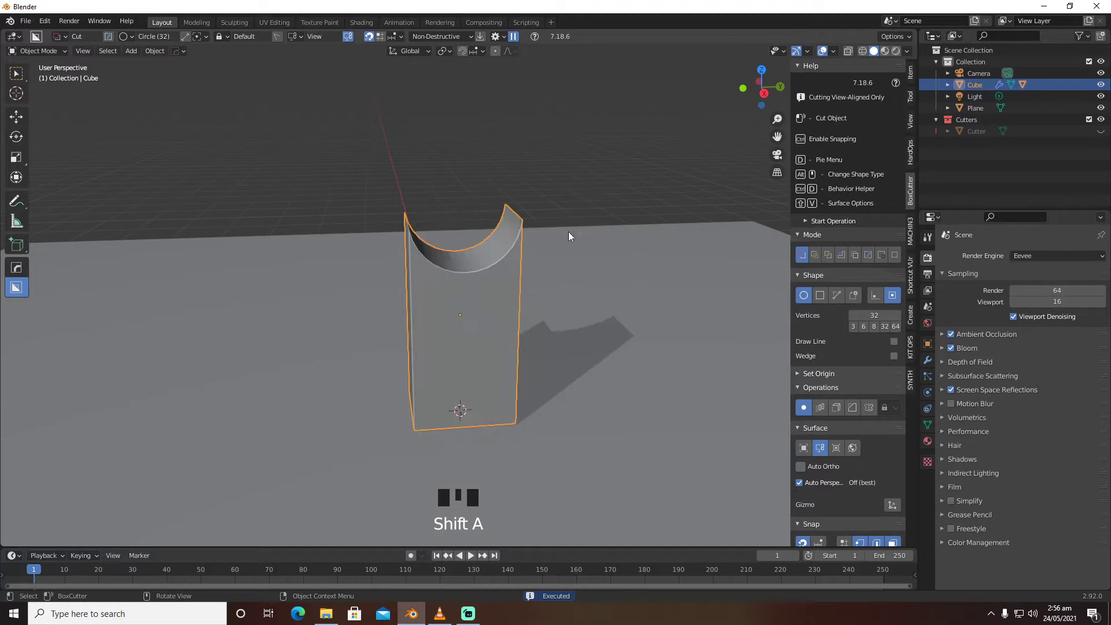
middle_drag(568, 232, 555, 247)
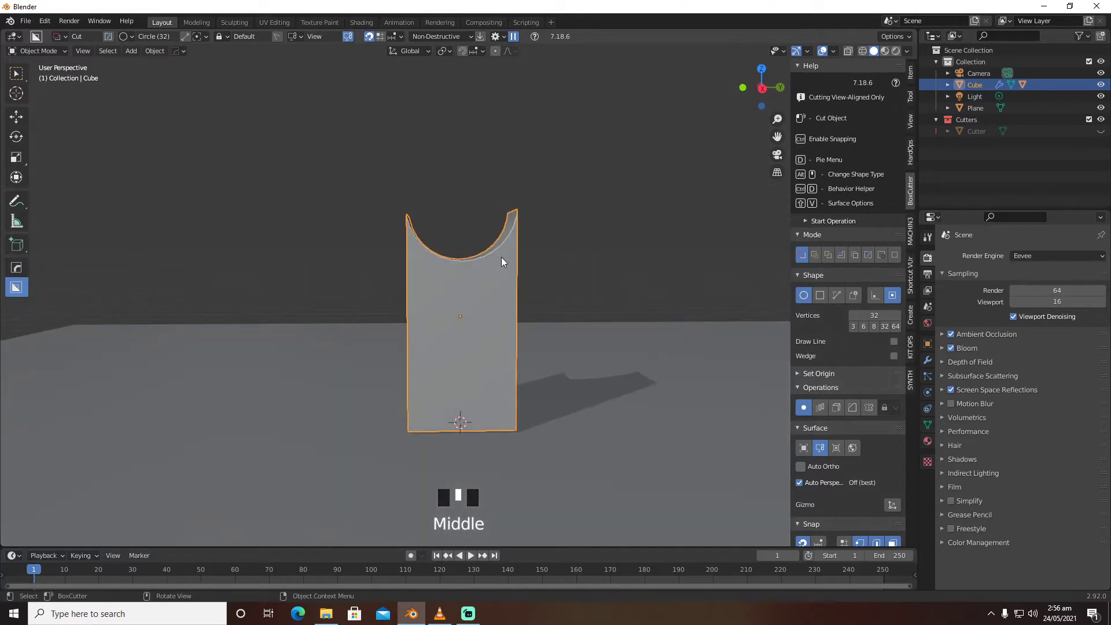
Apply the notch cut to the block with HardOps Sharpen, checking its mesh in Edit Mode
key(Tab)
click(505, 234)
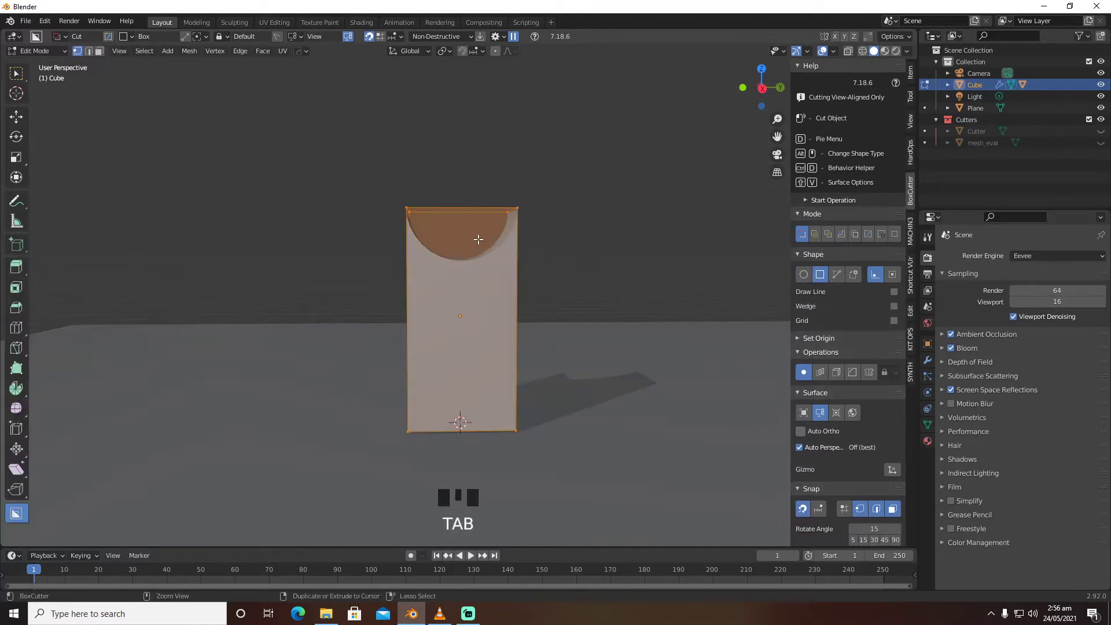
key(Tab)
click(484, 190)
key(q)
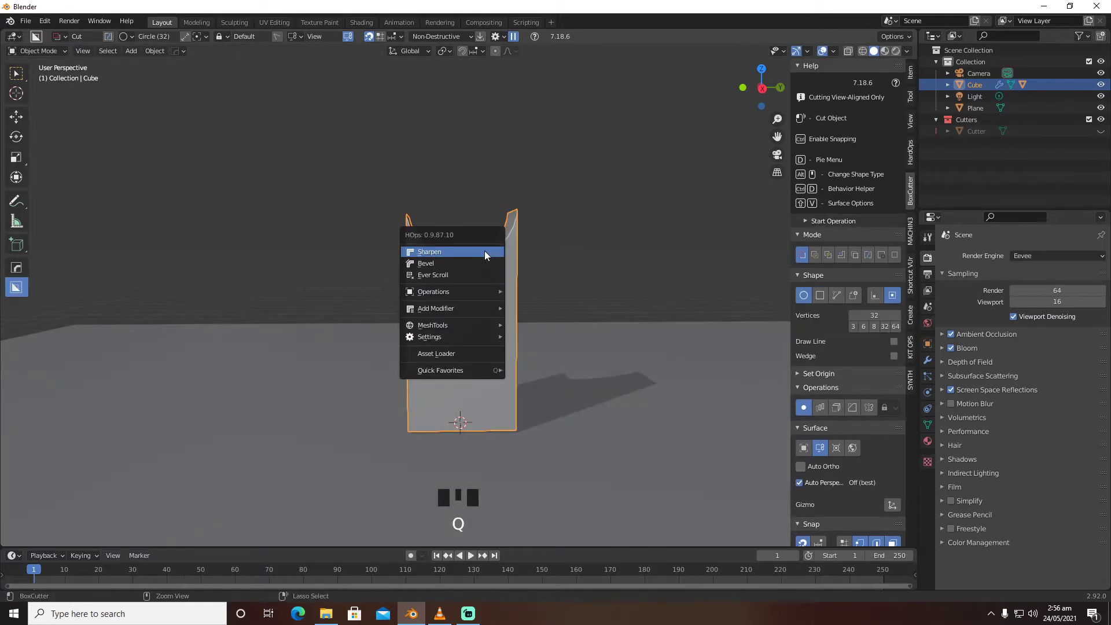
click(484, 251)
key(Tab)
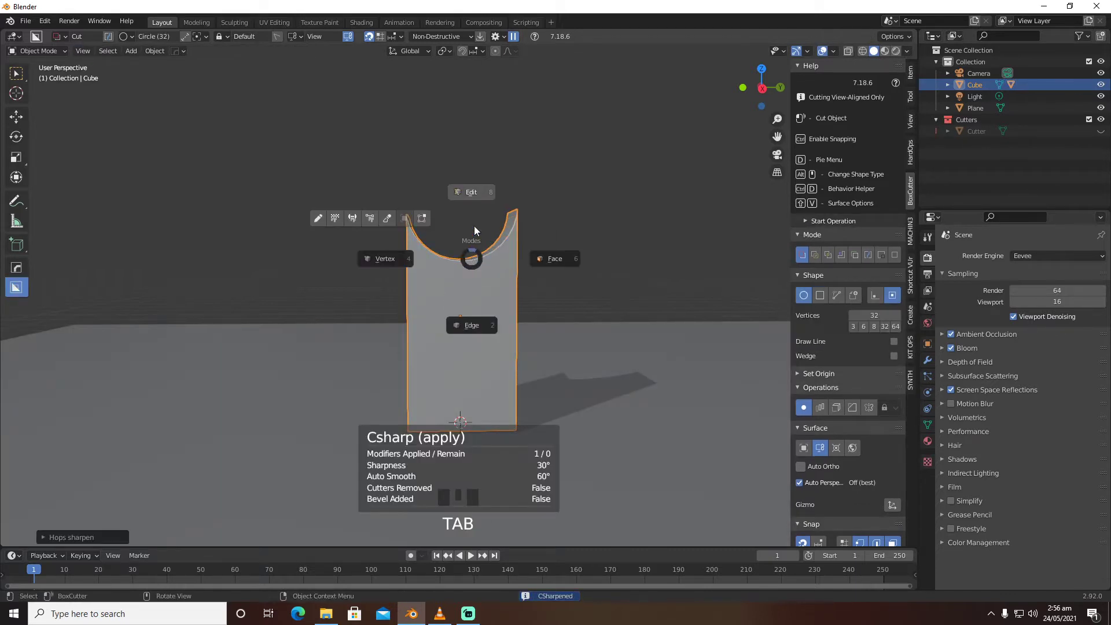
key(Tab)
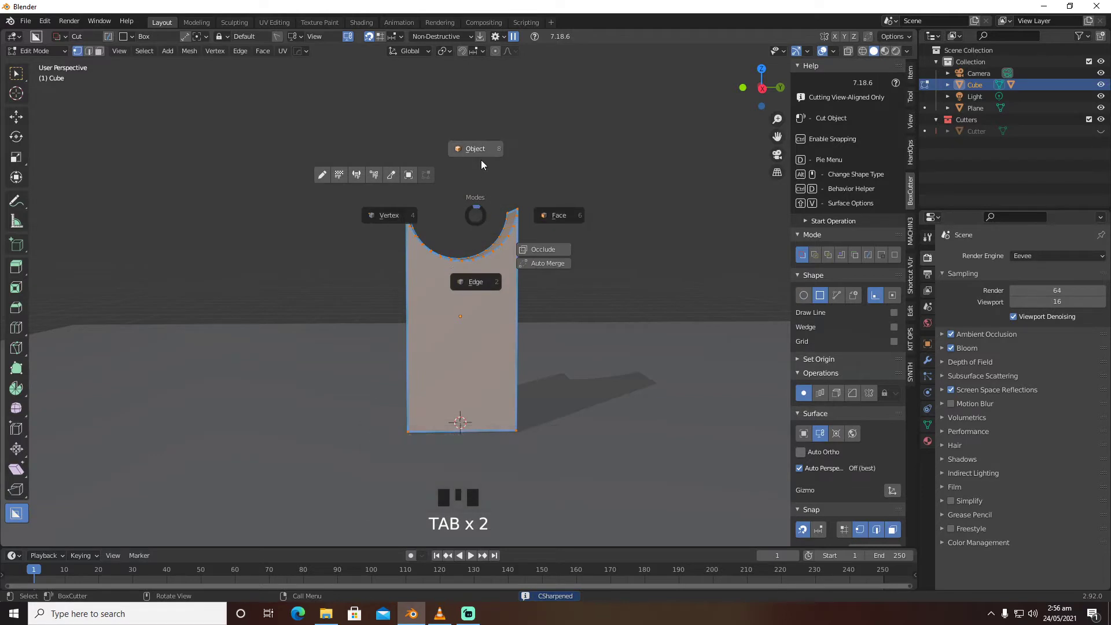
scroll(482, 172, up, 5)
middle_drag(489, 216, 474, 97)
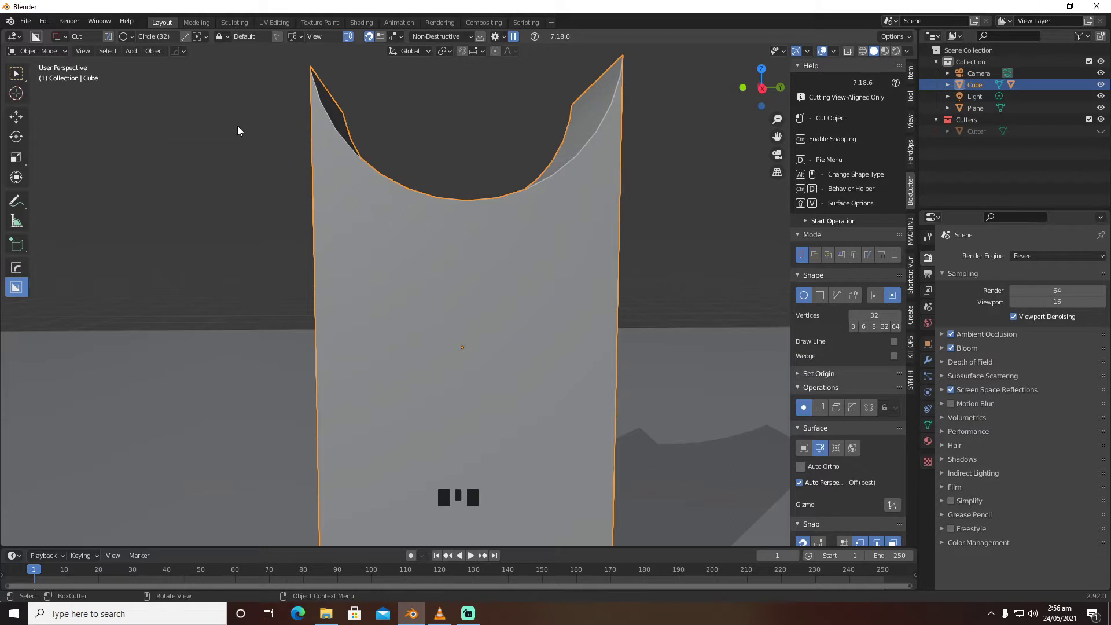
Set the BoxCutter surface alignment to Object for drawing directly on the mesh
key(d)
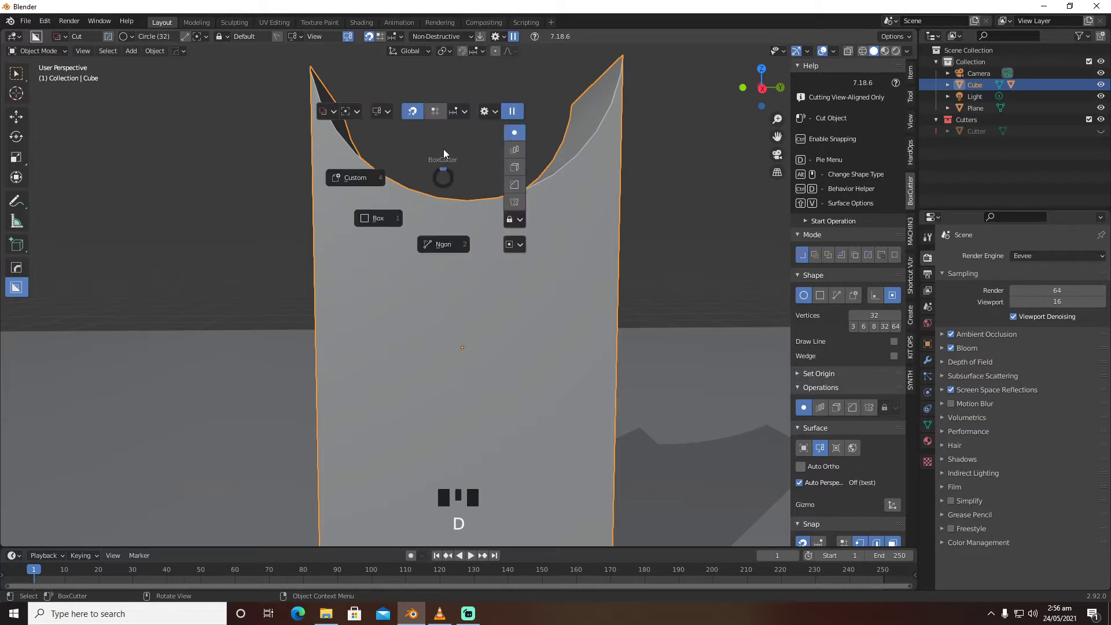
click(383, 111)
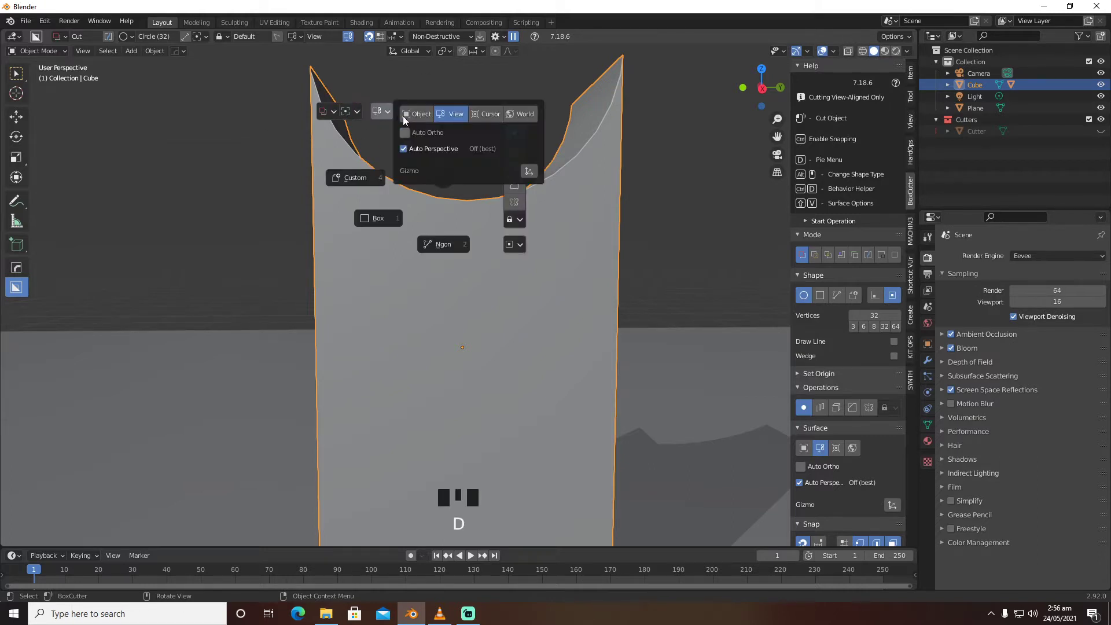
click(416, 114)
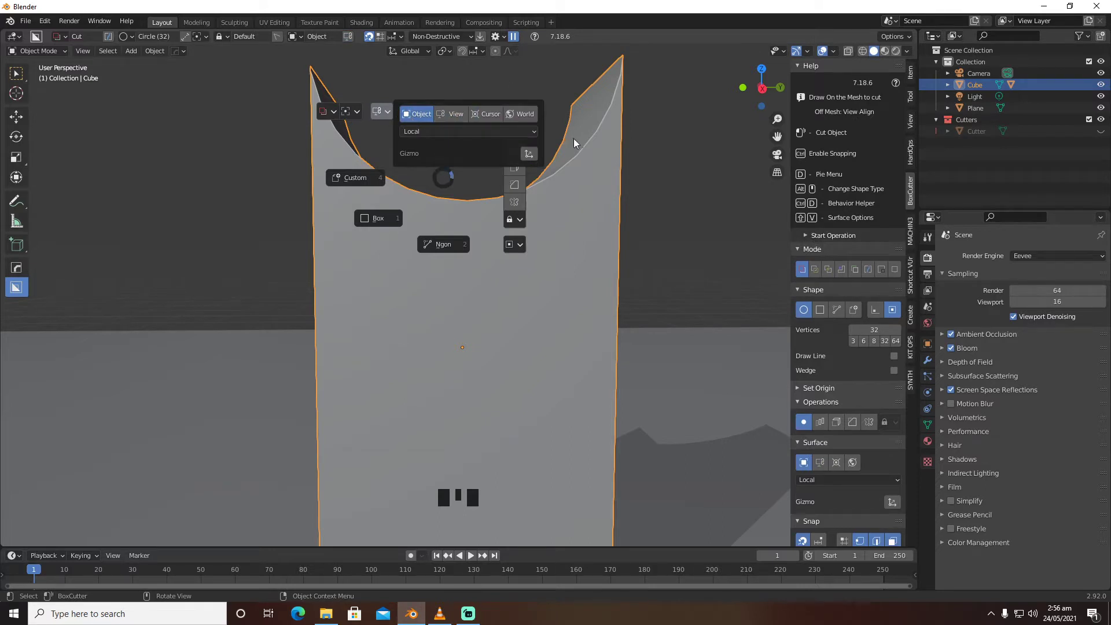
middle_drag(478, 156, 485, 175)
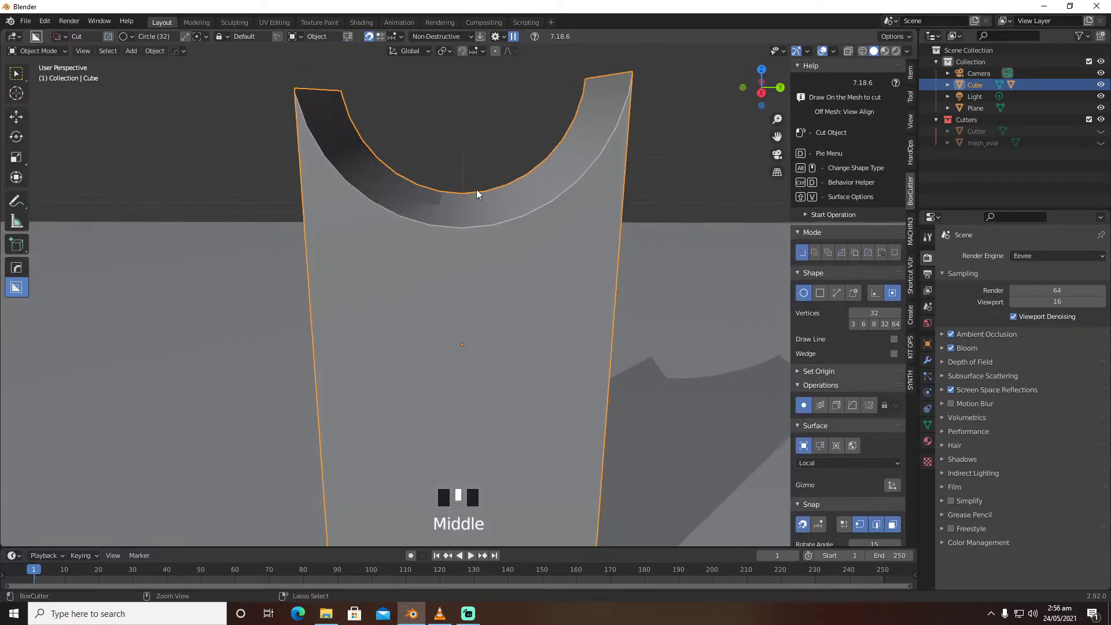
ctrl+click(468, 207)
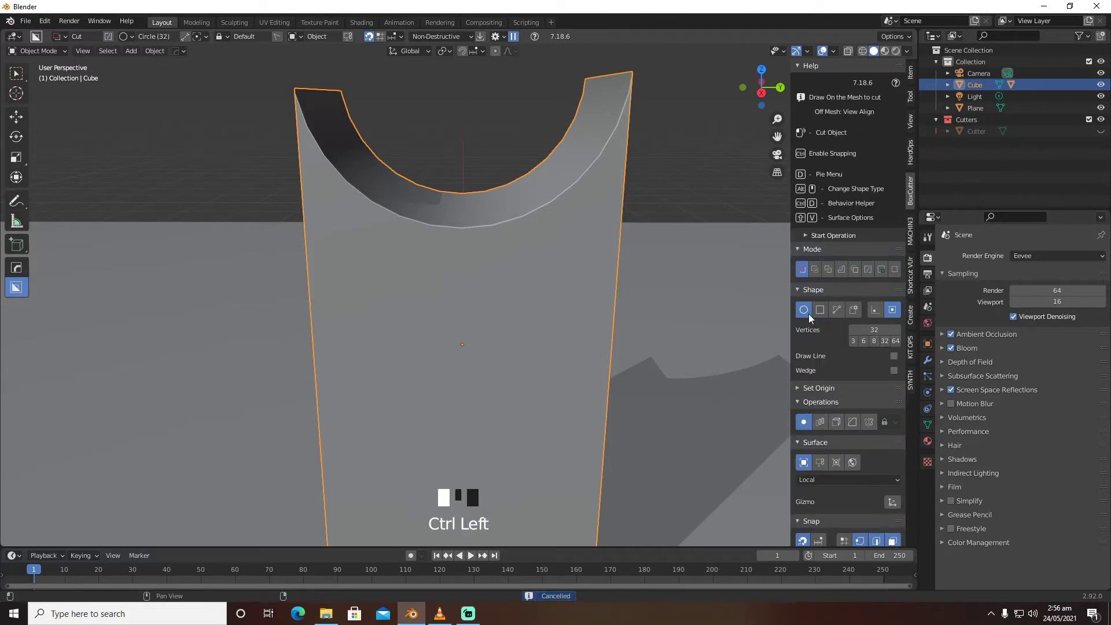
click(807, 311)
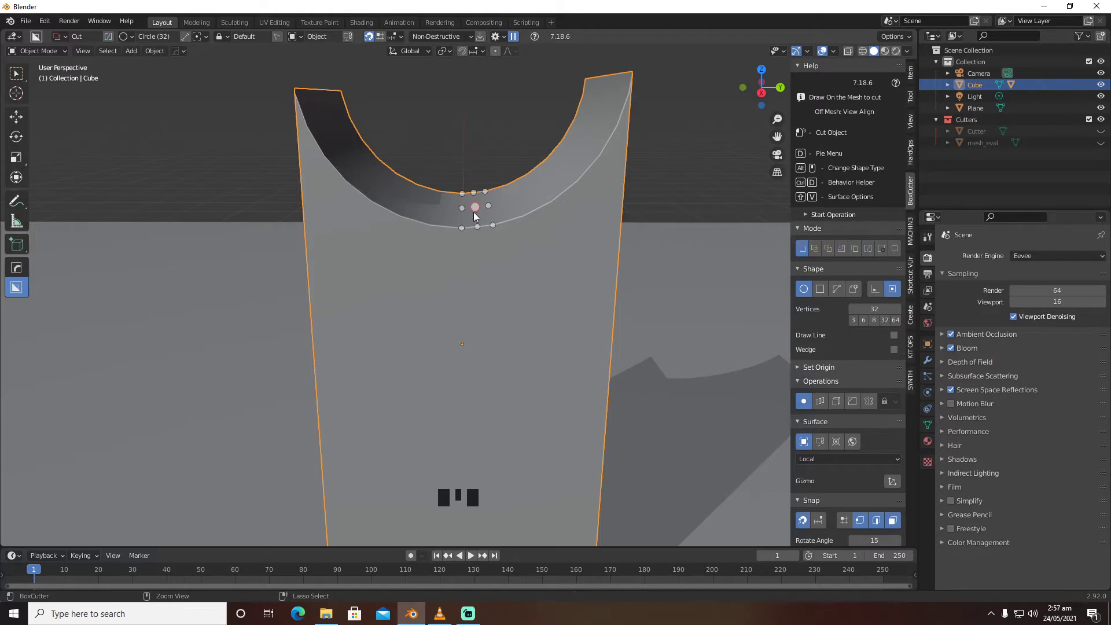
ctrl+drag(476, 211, 523, 216)
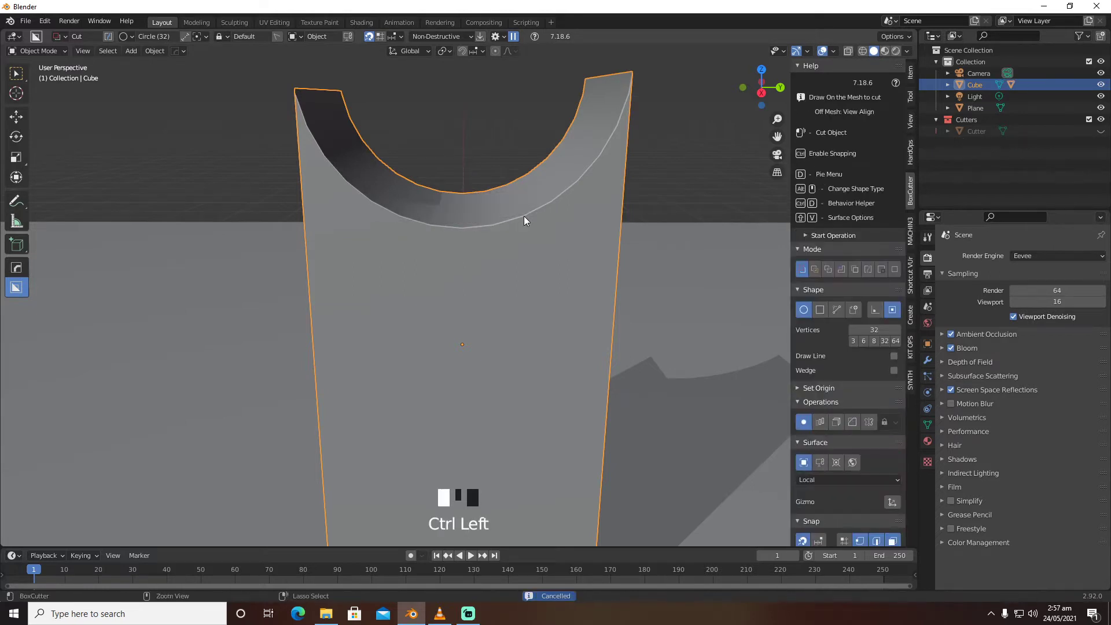
Set the BoxCutter surface alignment to View
scroll(521, 218, down, 6)
middle_drag(519, 216, 499, 272)
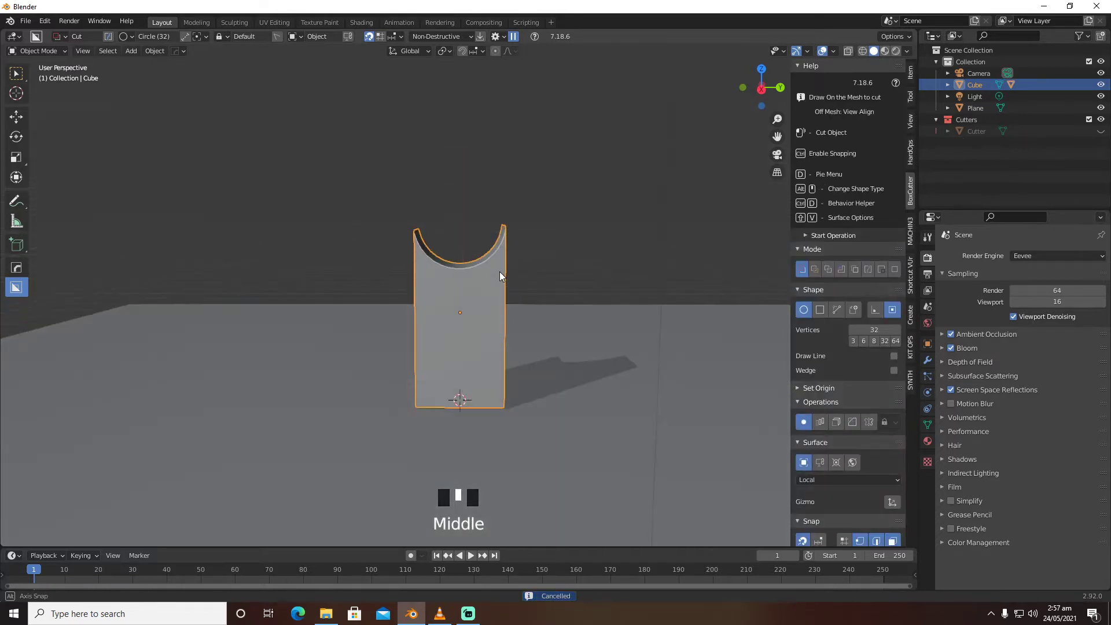
key(d)
click(448, 205)
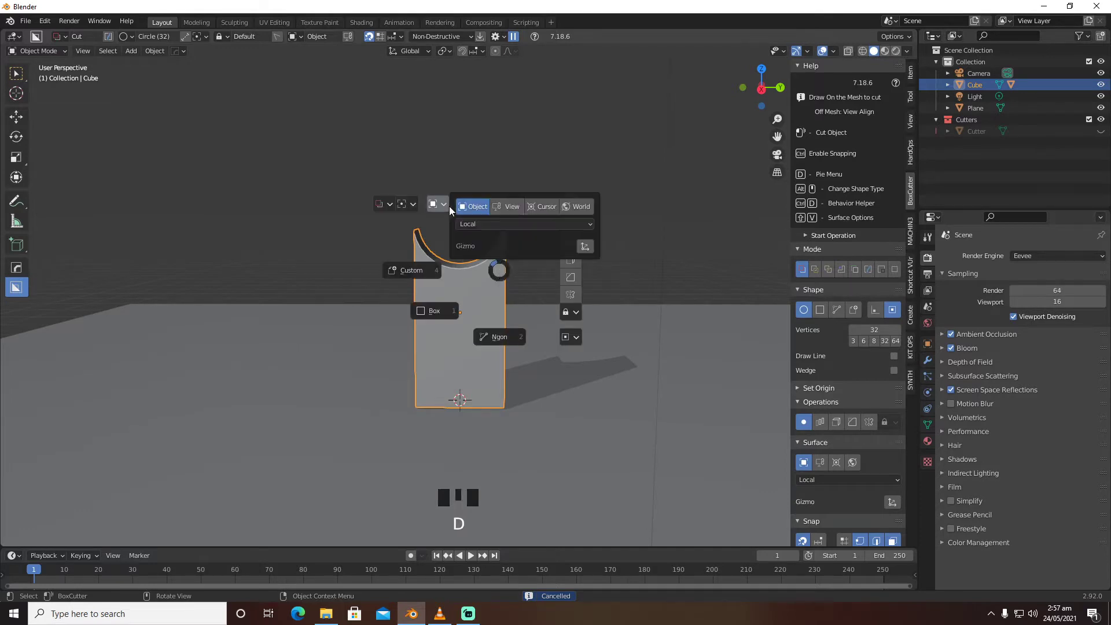
click(500, 206)
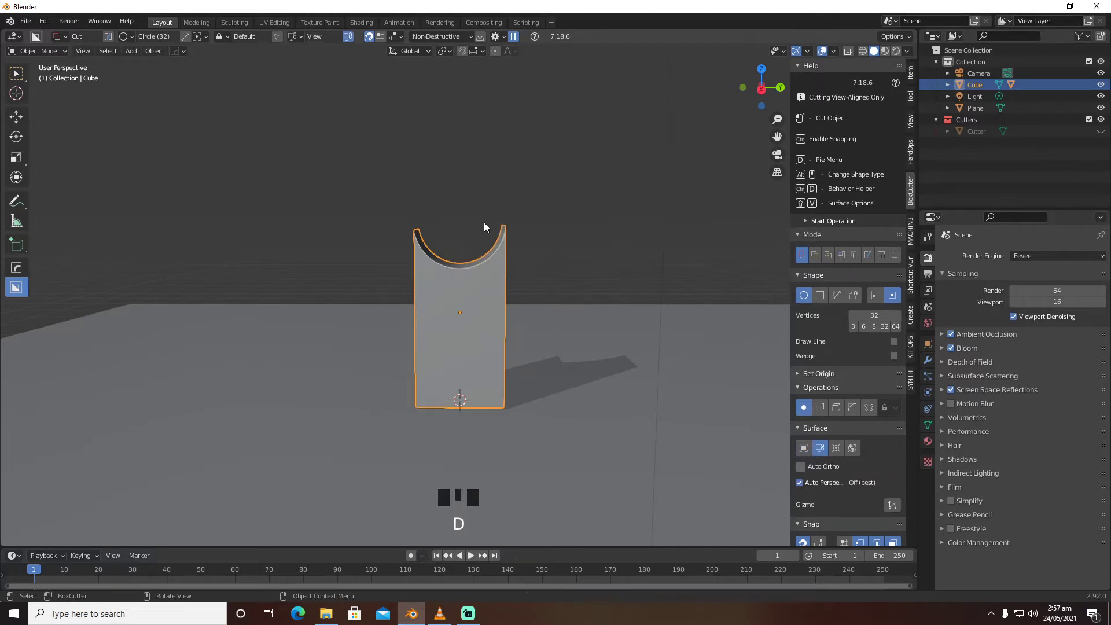
Try adding a UV sphere with 300 segments, and undo it
key(shift+a)
mouse_move(484, 223)
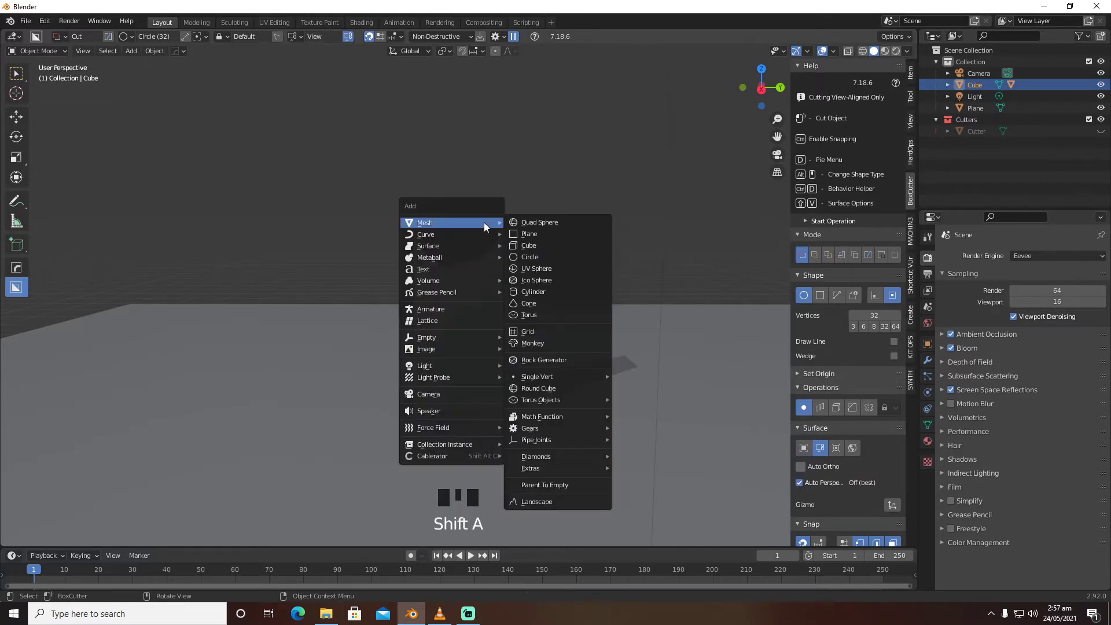
click(536, 272)
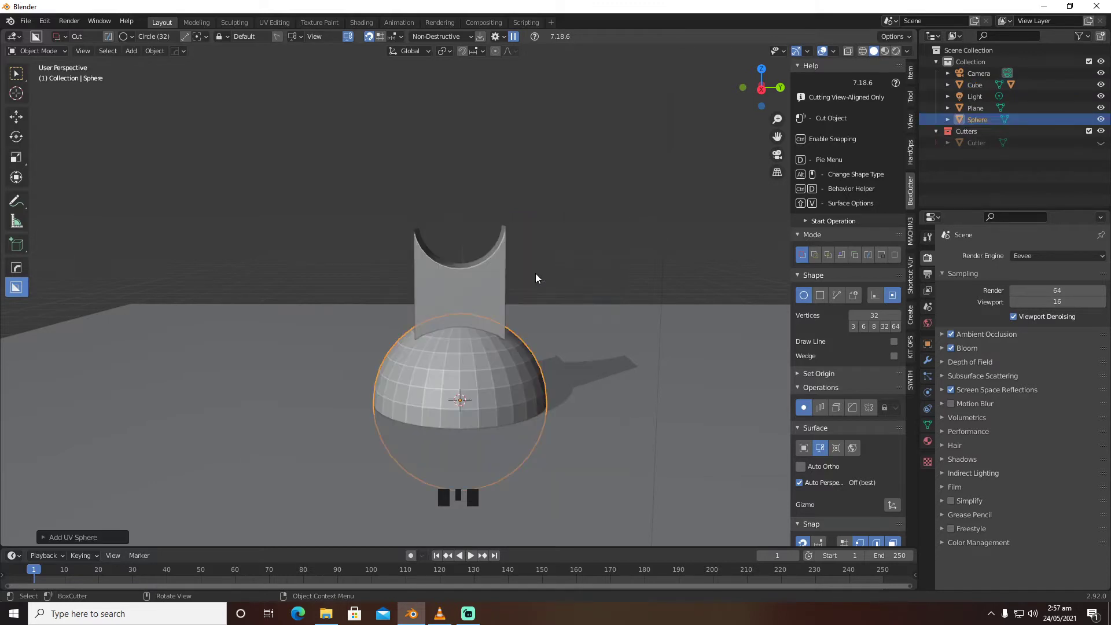
click(107, 531)
click(188, 411)
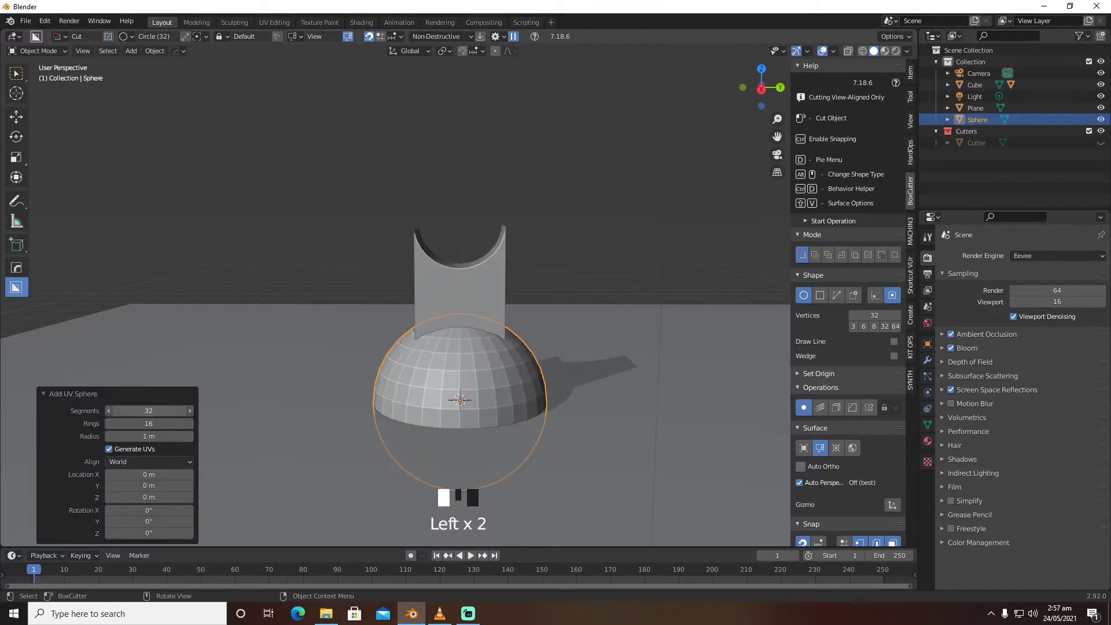
text(300)
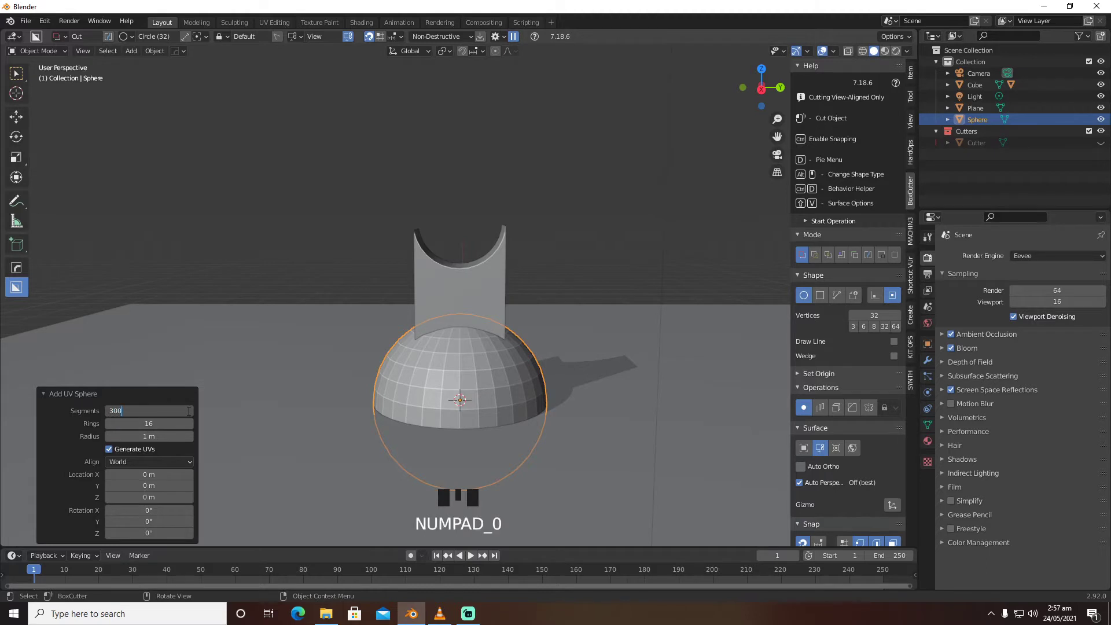
key(Return)
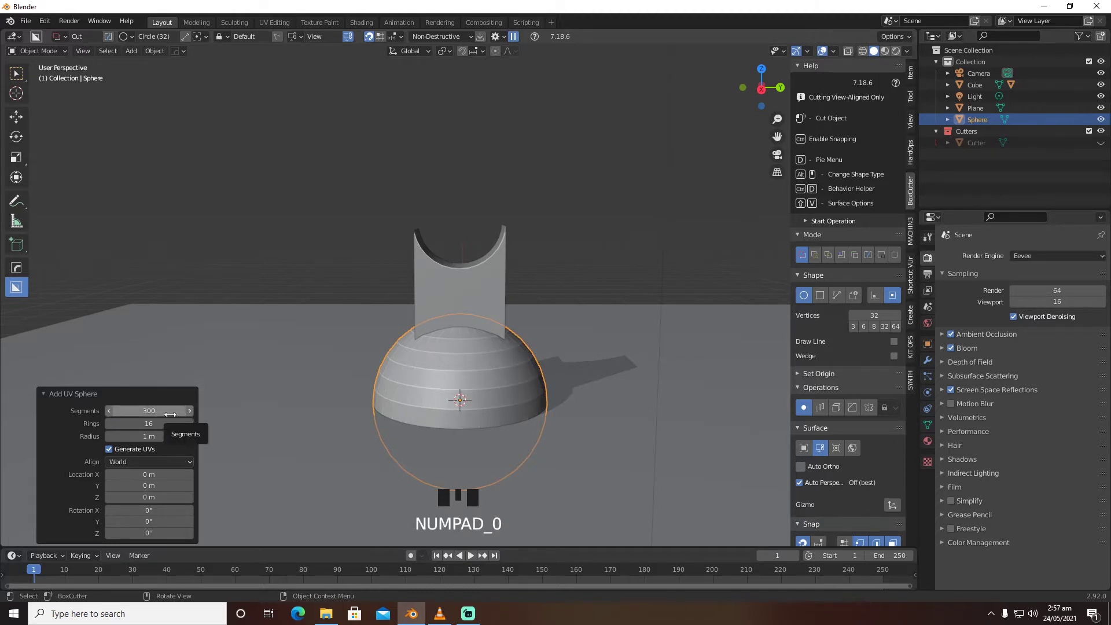
click(164, 412)
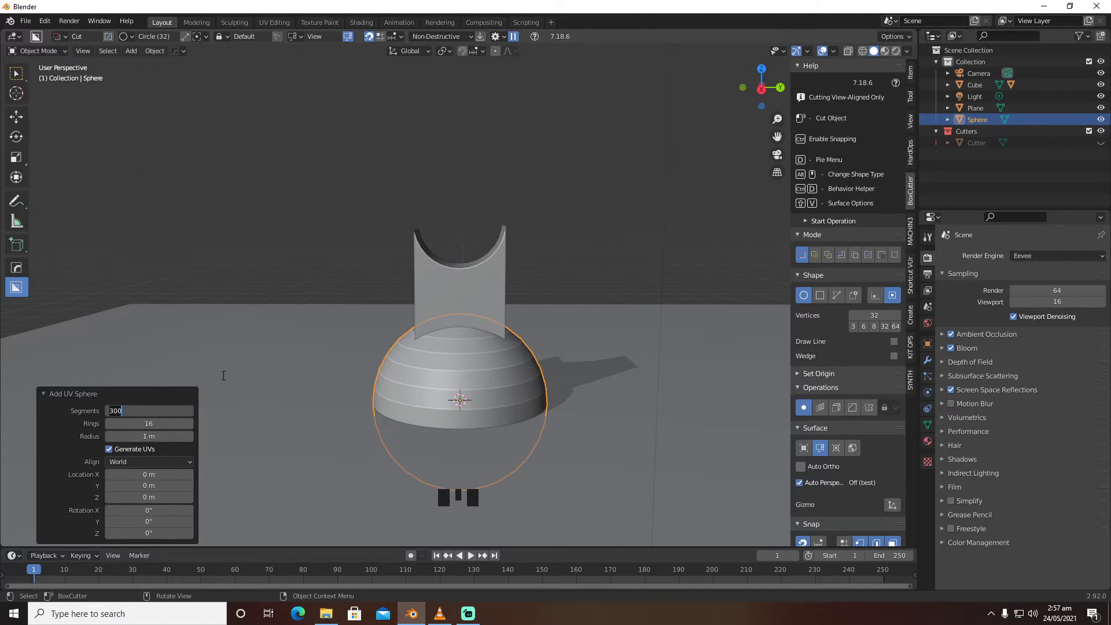
key(Return)
key(ctrl+z)
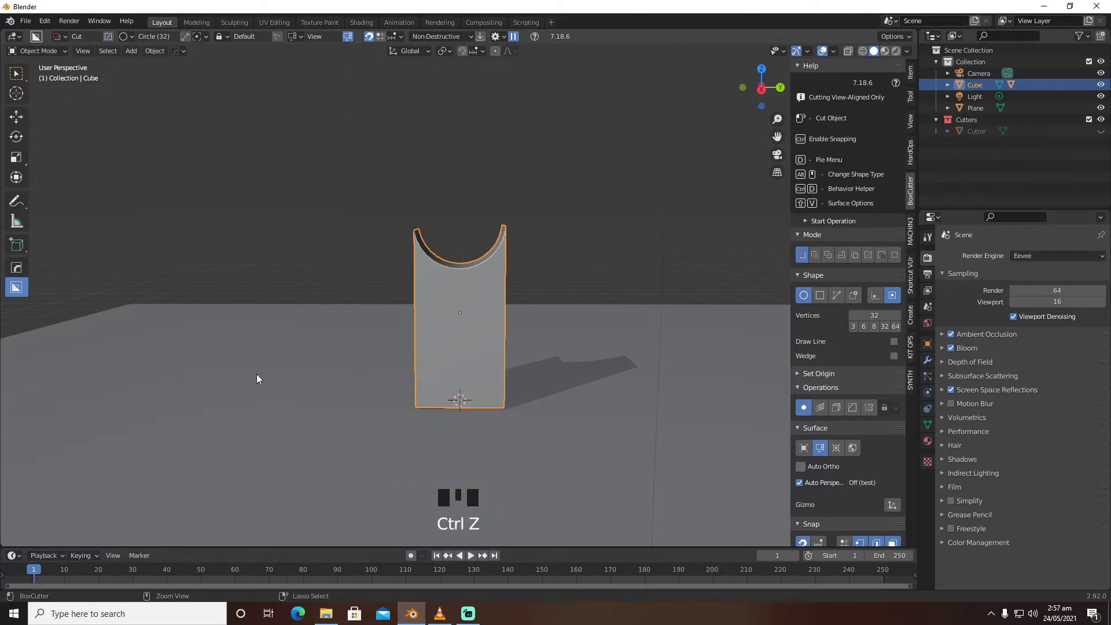
Add a UV sphere with 35 segments, 16 rings and a 1 m radius at the world origin
key(shift+a)
mouse_move(258, 355)
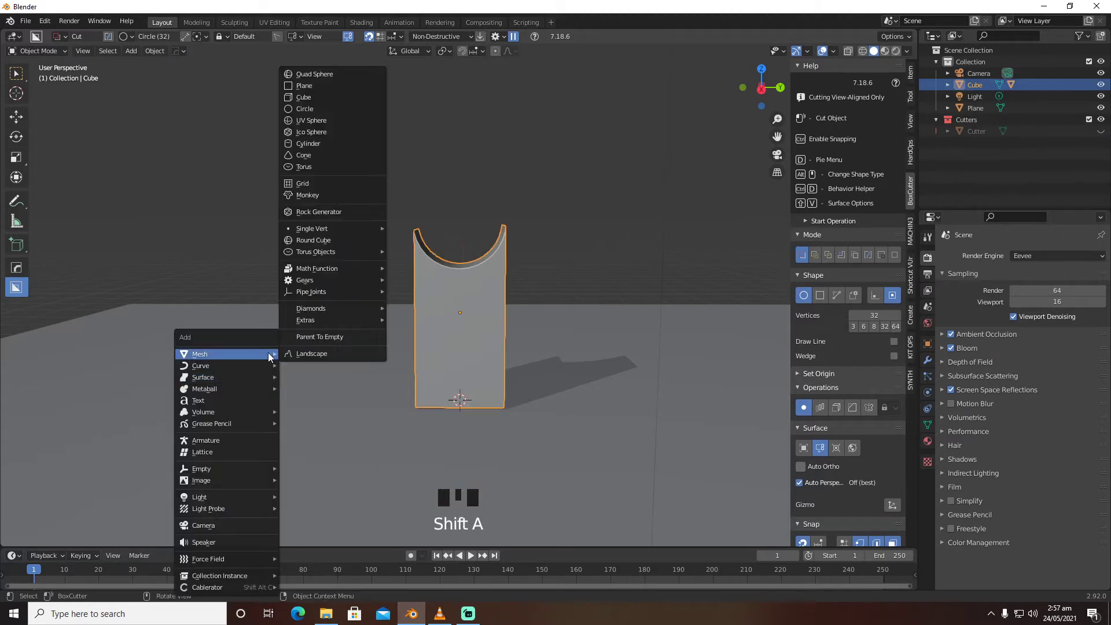
click(328, 119)
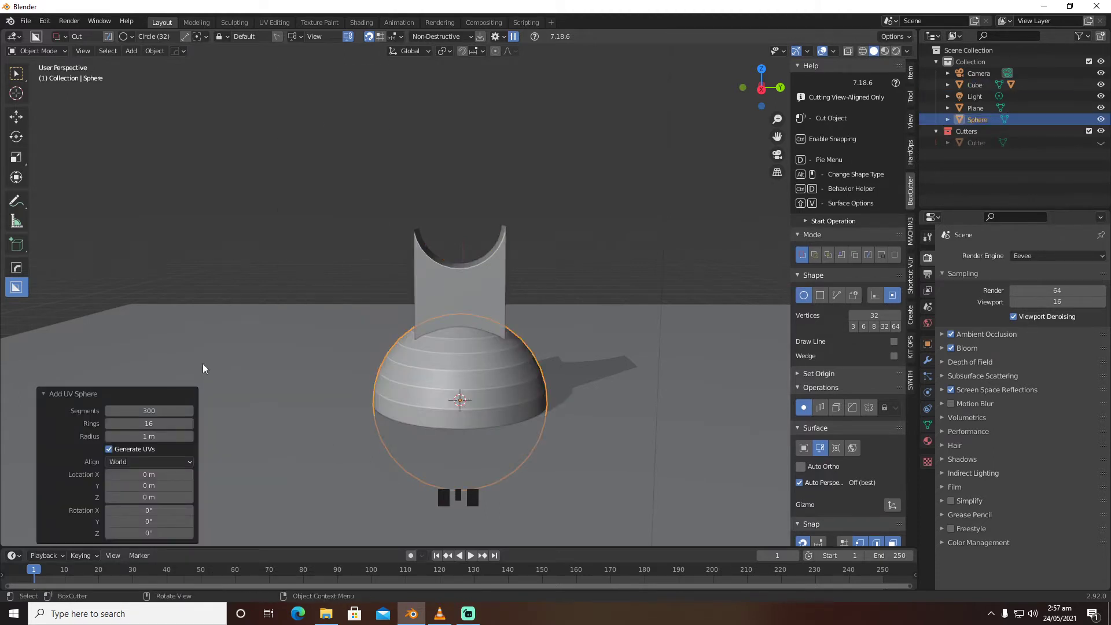
click(151, 410)
text(35)
key(Return)
Smooth the sphere's shading with HardOps Sharpen
click(549, 279)
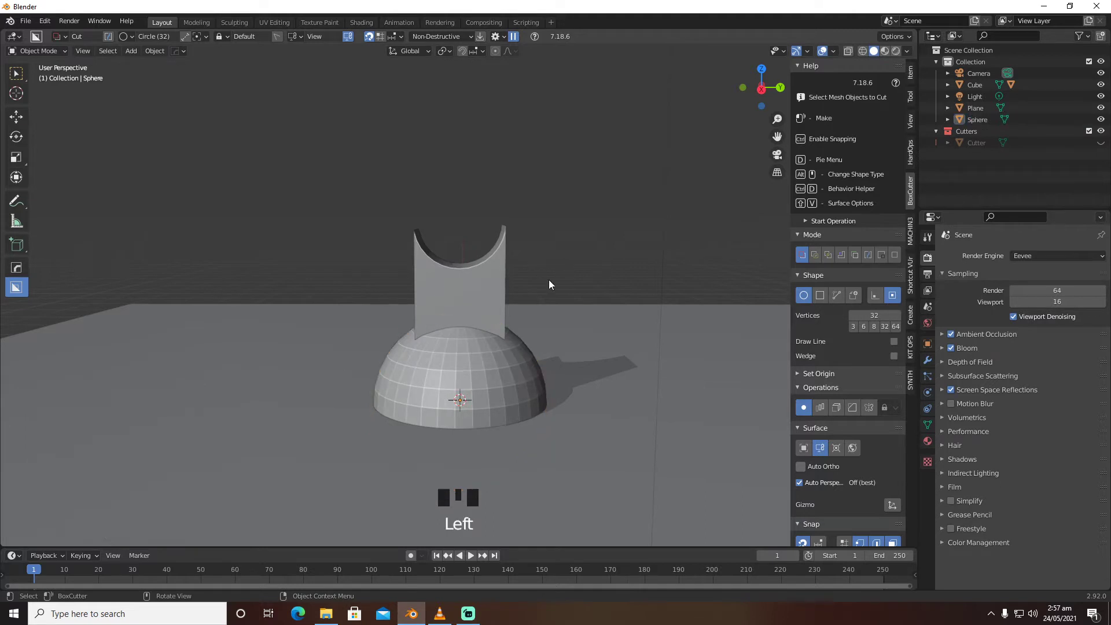
click(478, 384)
key(q)
click(478, 384)
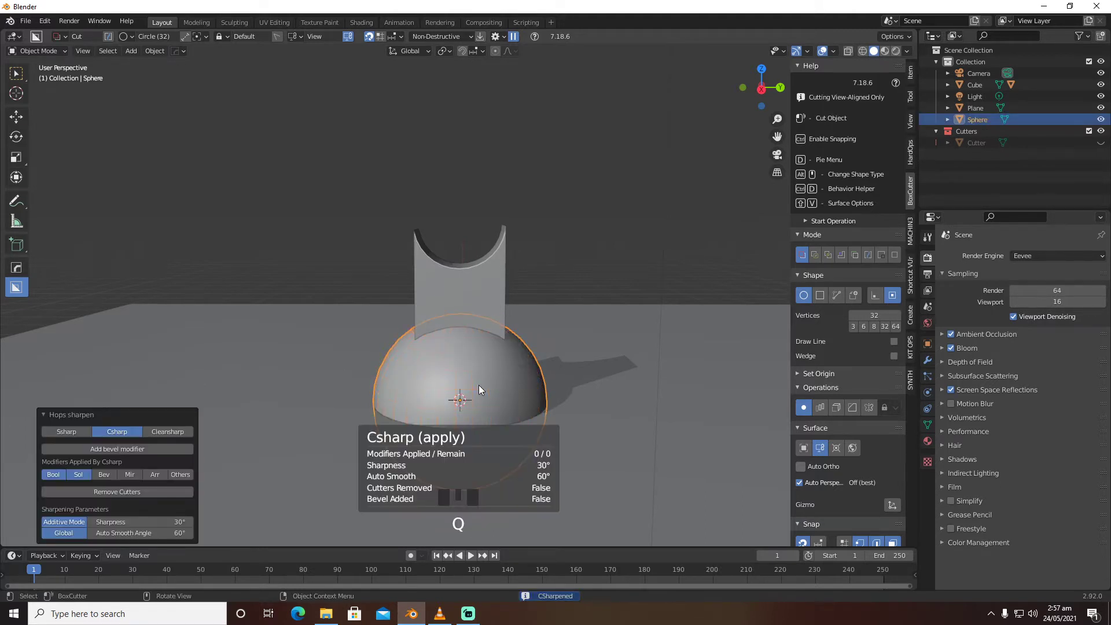
Raise the sphere about 2.15 m along Z to the top of the block
key(g)
key(z)
click(478, 198)
From the right view, scale the sphere to about 0.483 to match the block's width, and raise it about 0.033 m above the notch
key(grave)
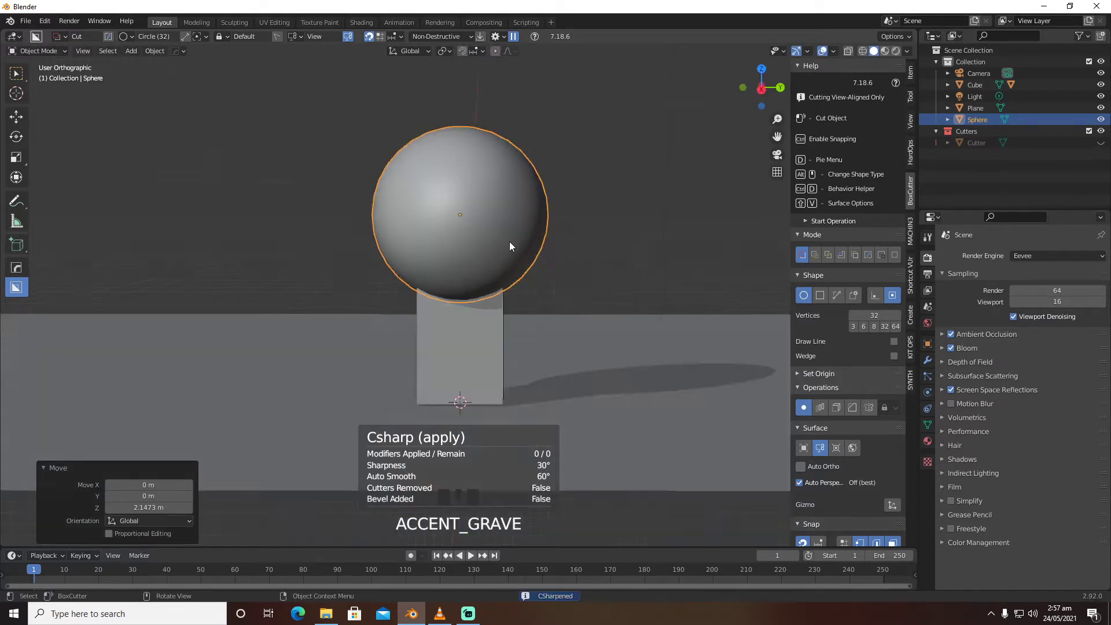
key(s)
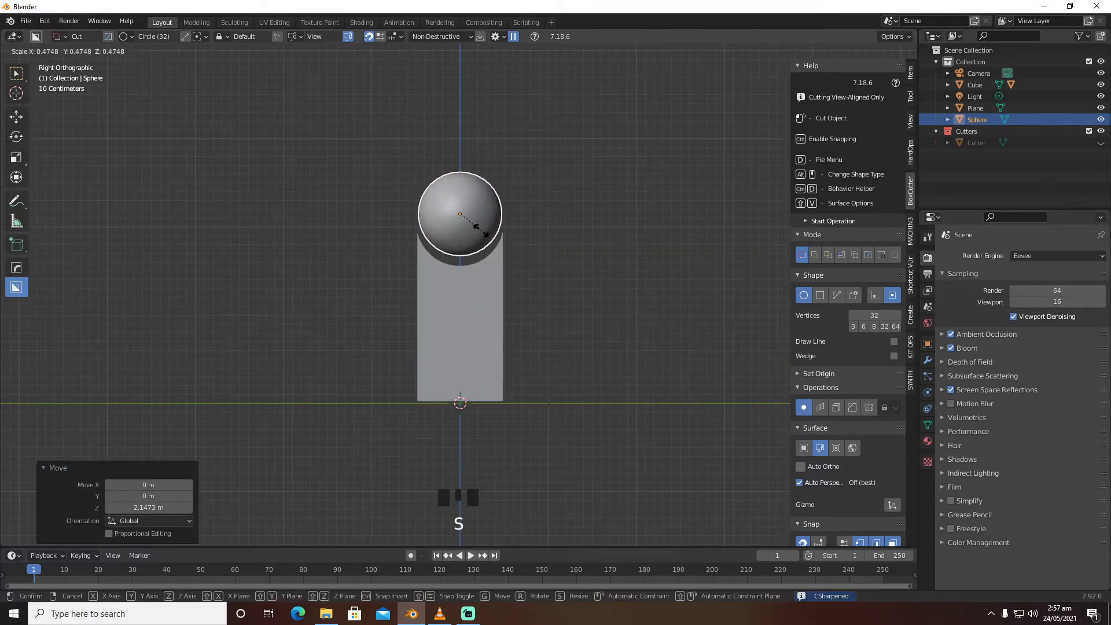
click(482, 231)
key(g)
key(z)
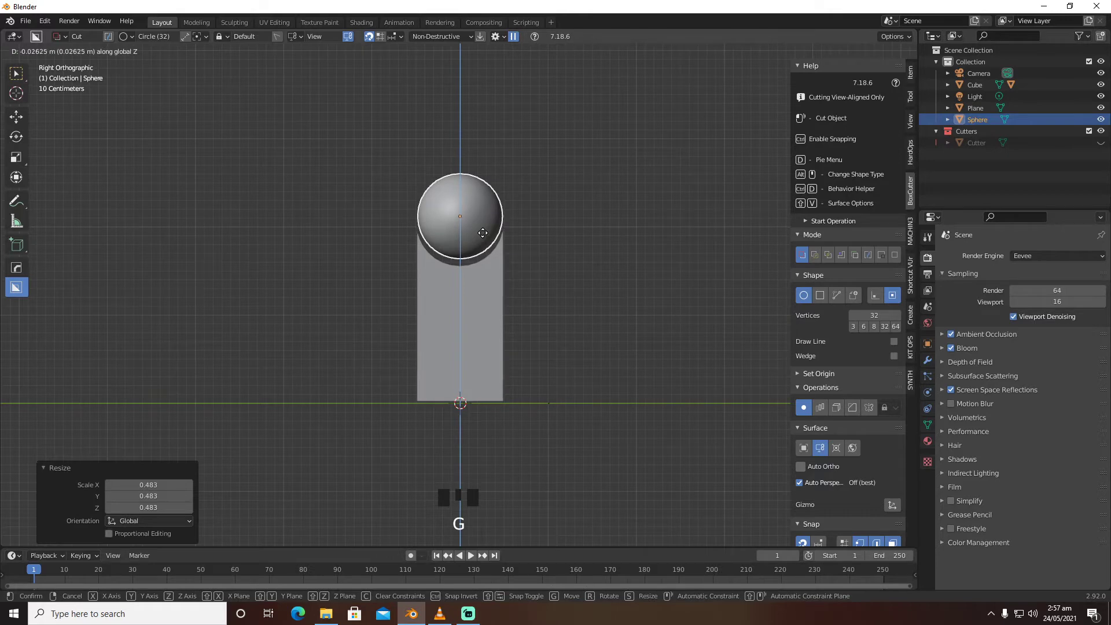
click(482, 228)
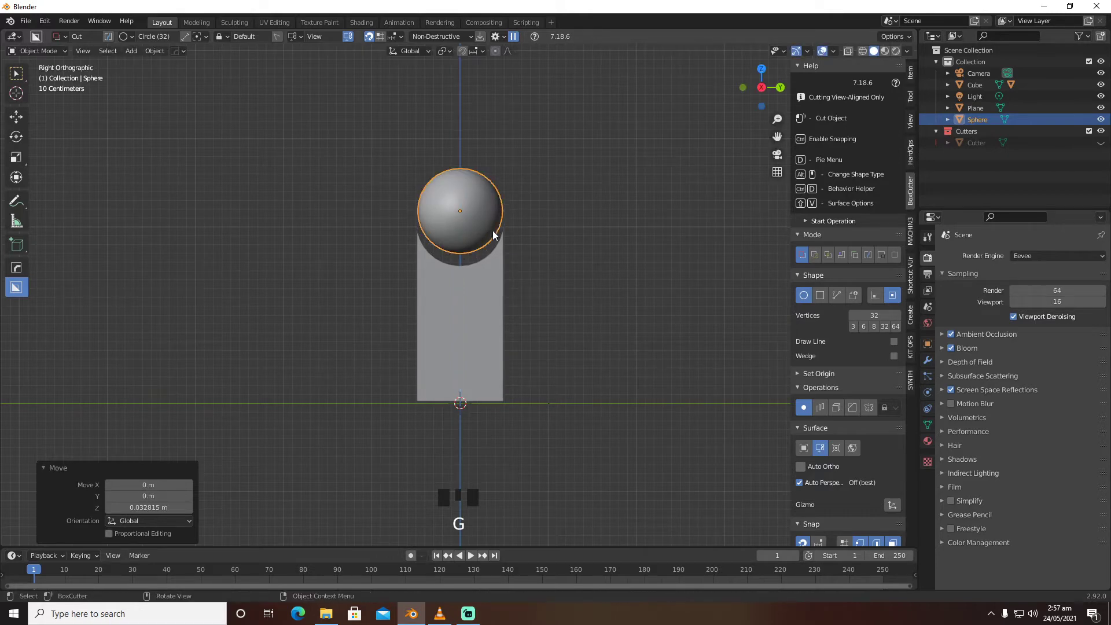
mouse_move(585, 206)
middle_down()
mouse_move(578, 196)
mouse_move(478, 267)
mouse_move(467, 300)
mouse_move(678, 211)
mouse_move(585, 214)
middle_up()
scroll(585, 213, down, 3)
scroll(547, 280, up, 3)
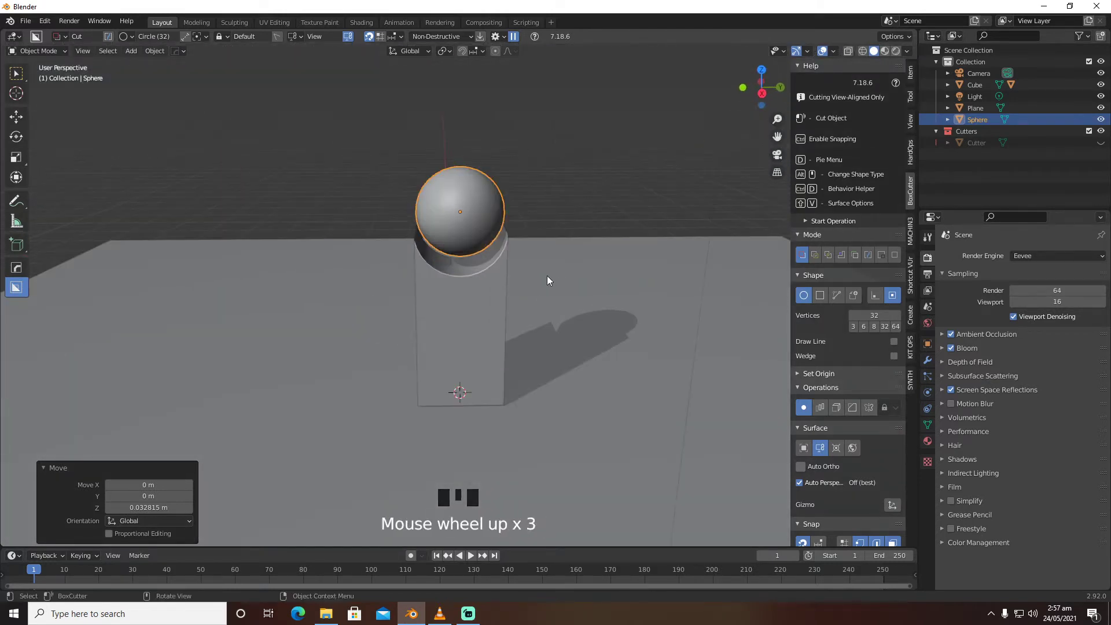
Set the BoxCutter shape to Ngon with View surface alignment, looking at the block from the right view
key(grave)
scroll(592, 286, up, 4)
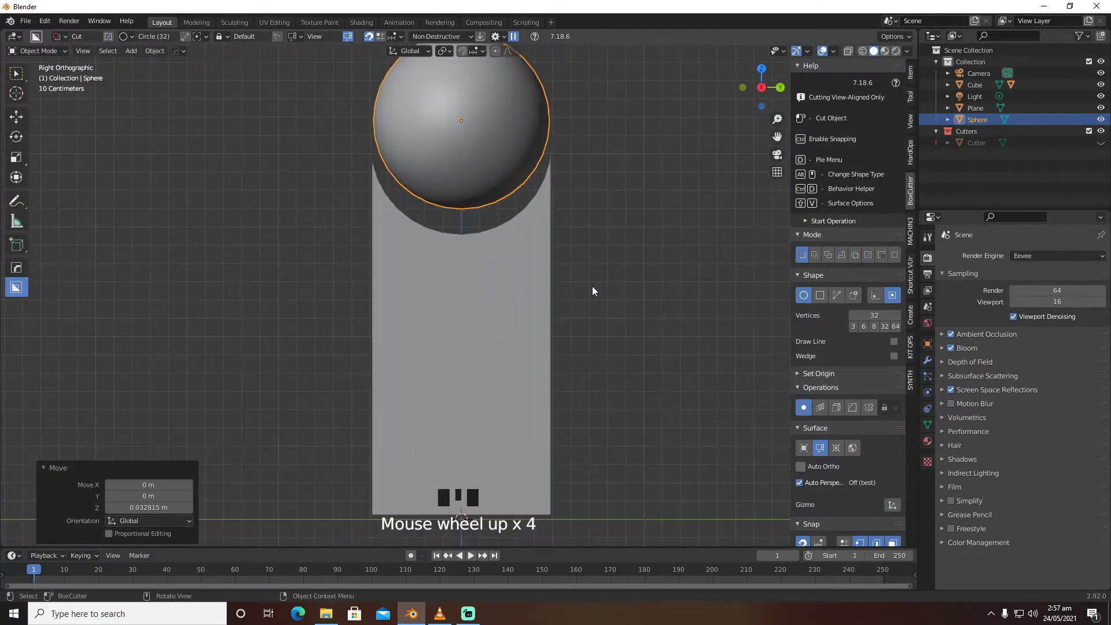
click(836, 295)
key(d)
click(511, 239)
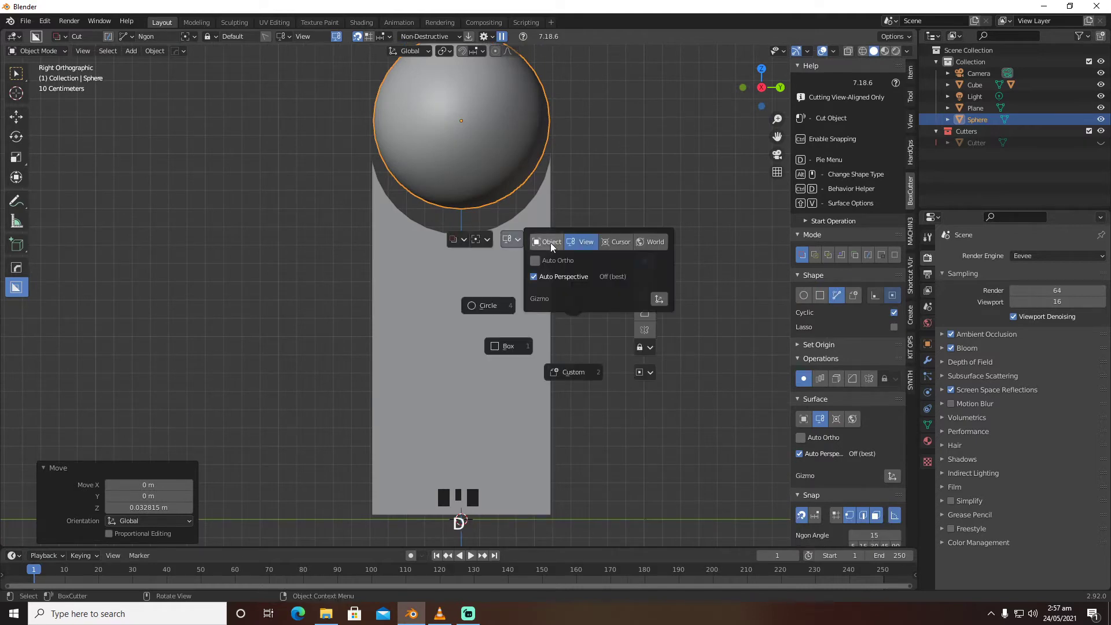
click(583, 245)
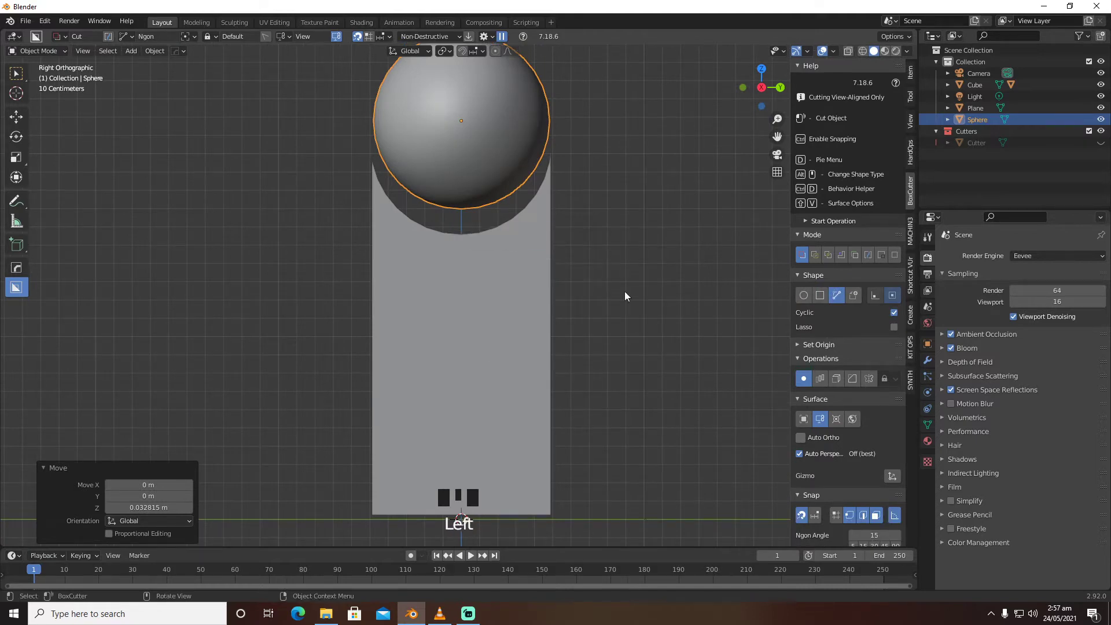
click(456, 333)
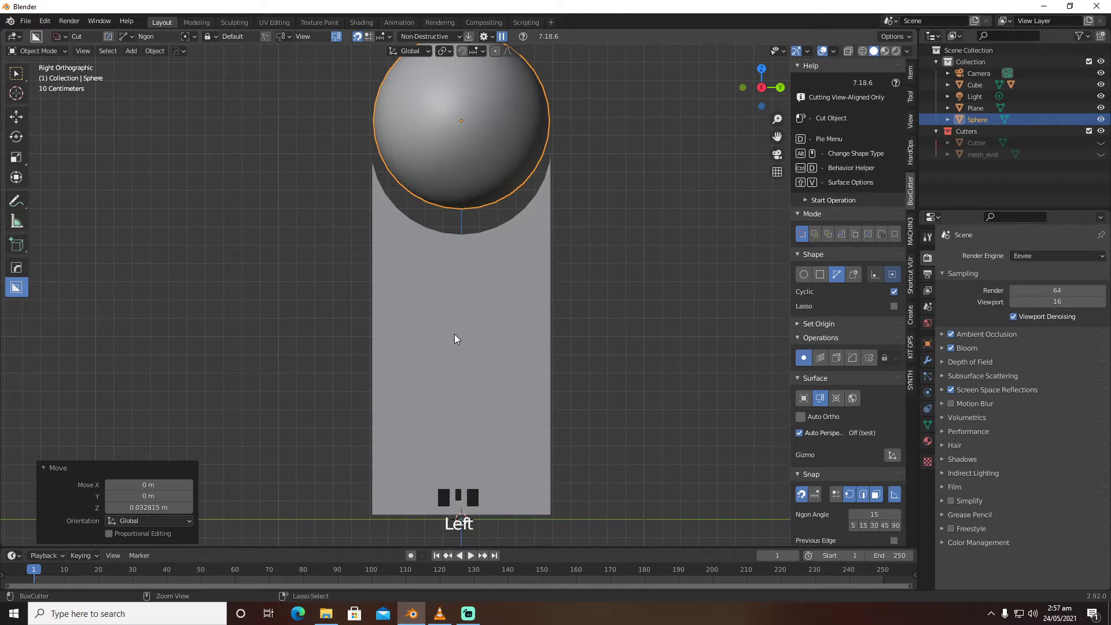
ctrl+click(459, 414)
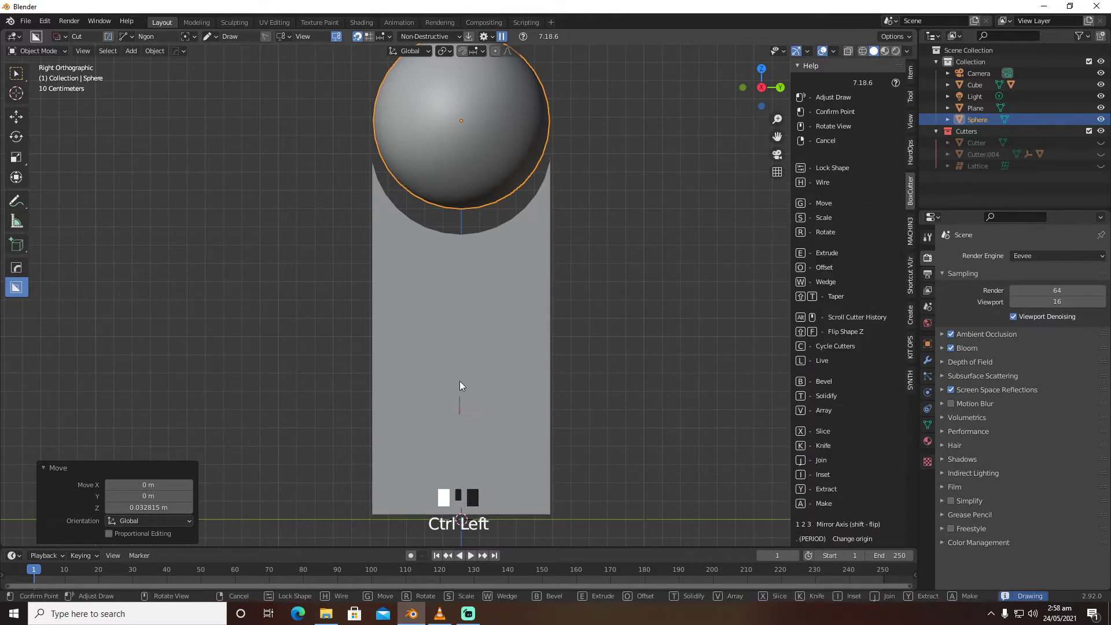
click(460, 313)
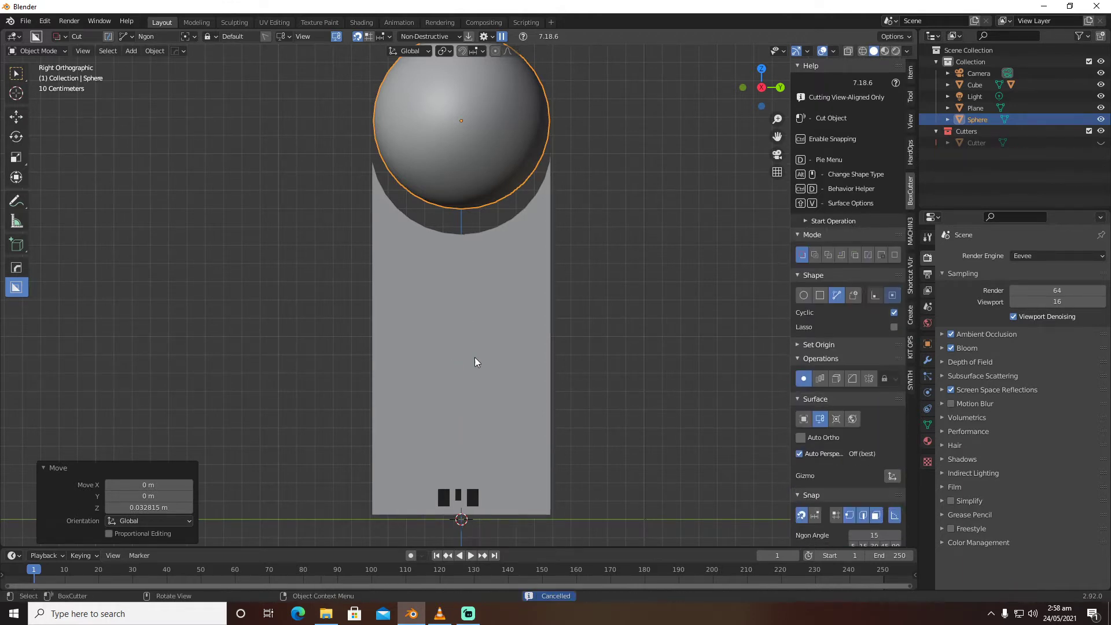
Try to draw a funnel-shaped BoxCutter Ngon on the block's face below the notch, and cancel it
ctrl+click(450, 411)
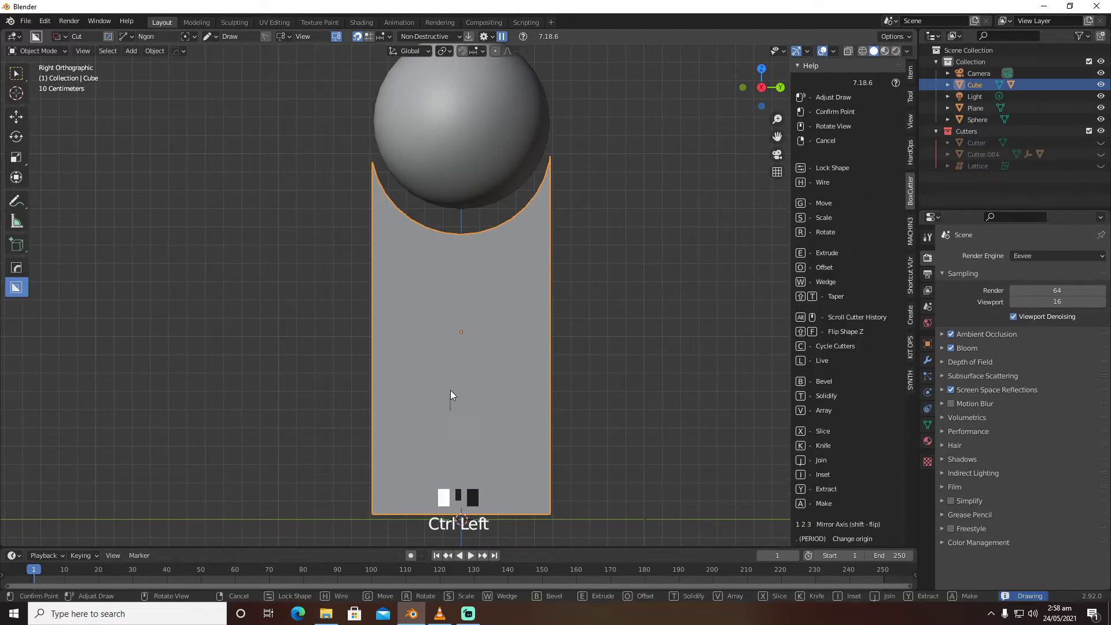
click(451, 301)
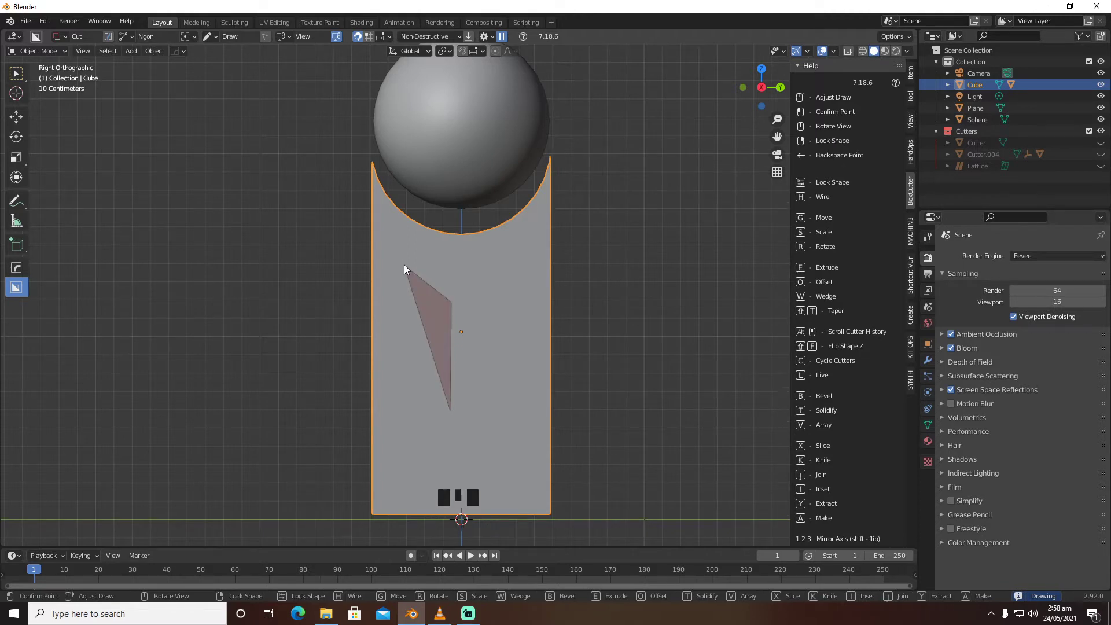
click(397, 259)
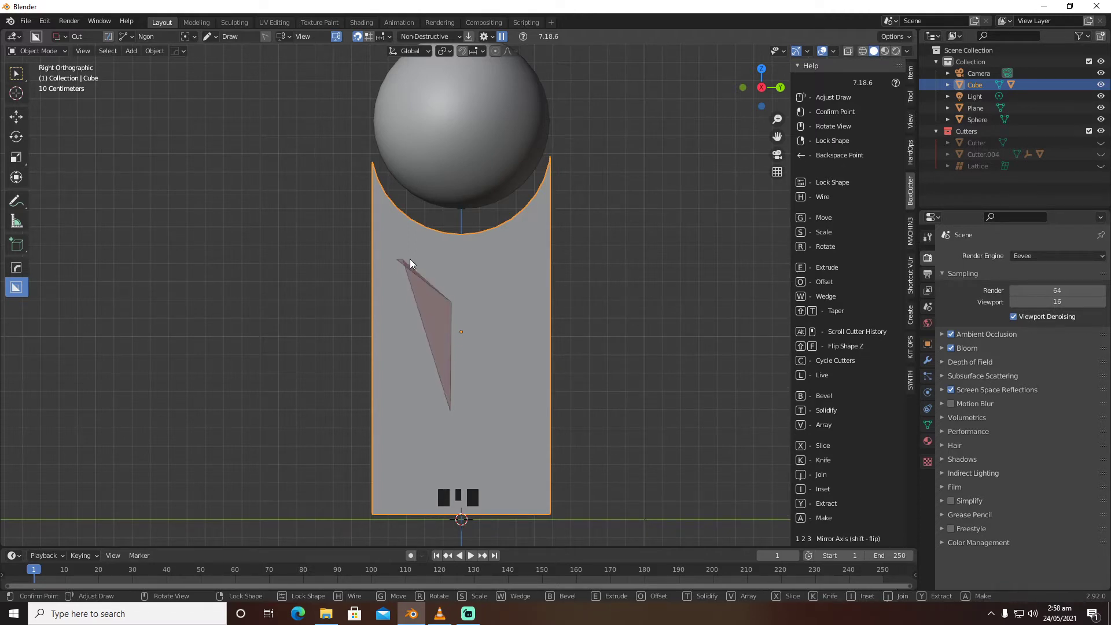
click(533, 258)
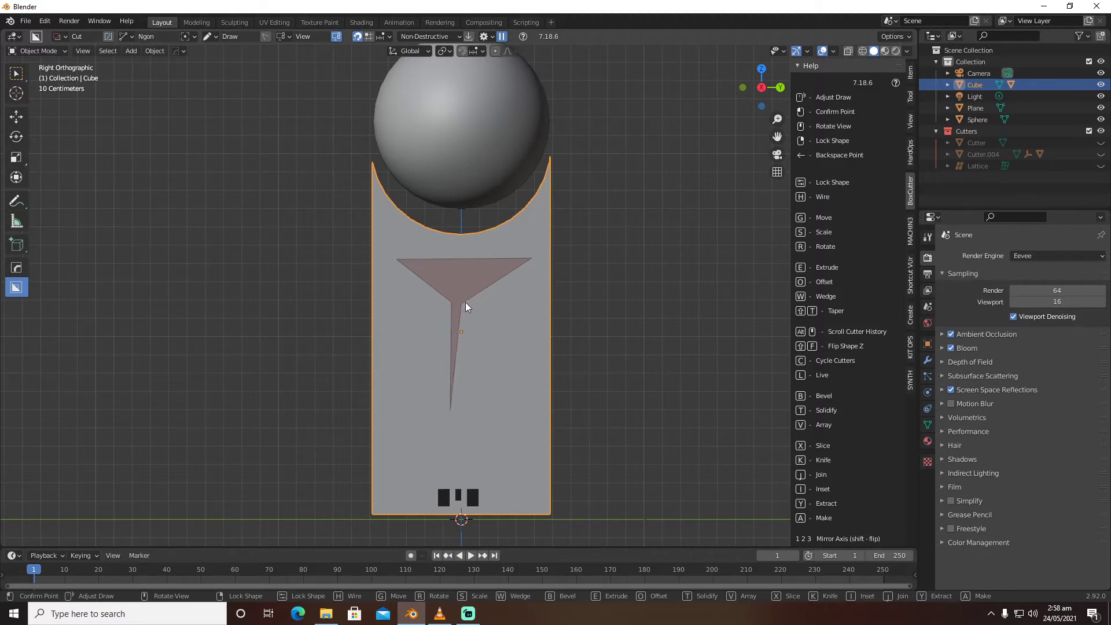
key(BackSpace)
key(BackSpace)
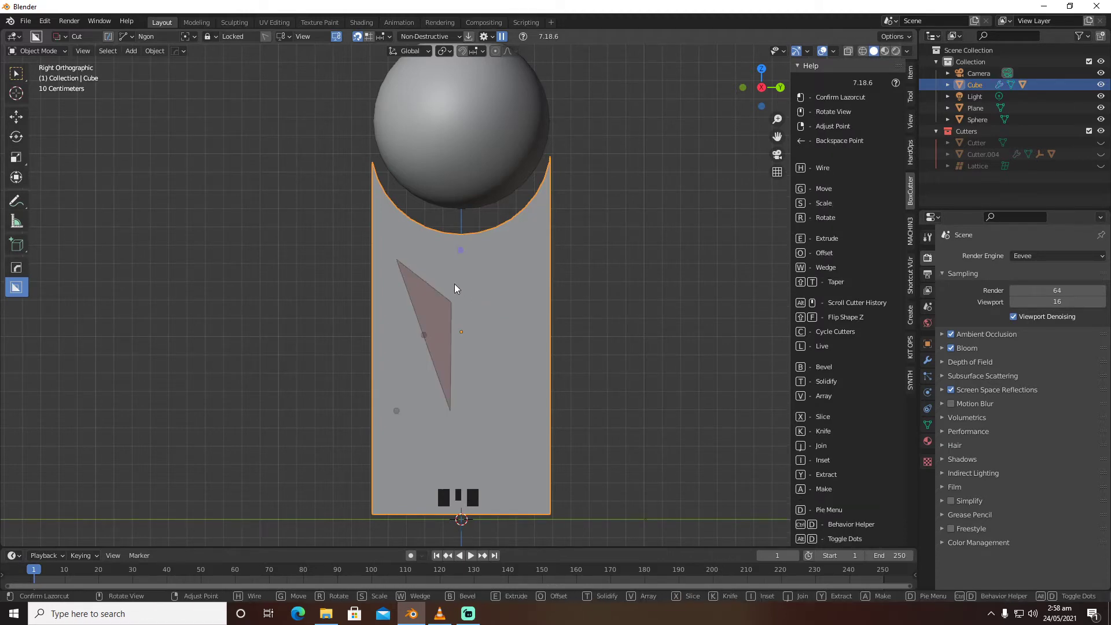
key(Escape)
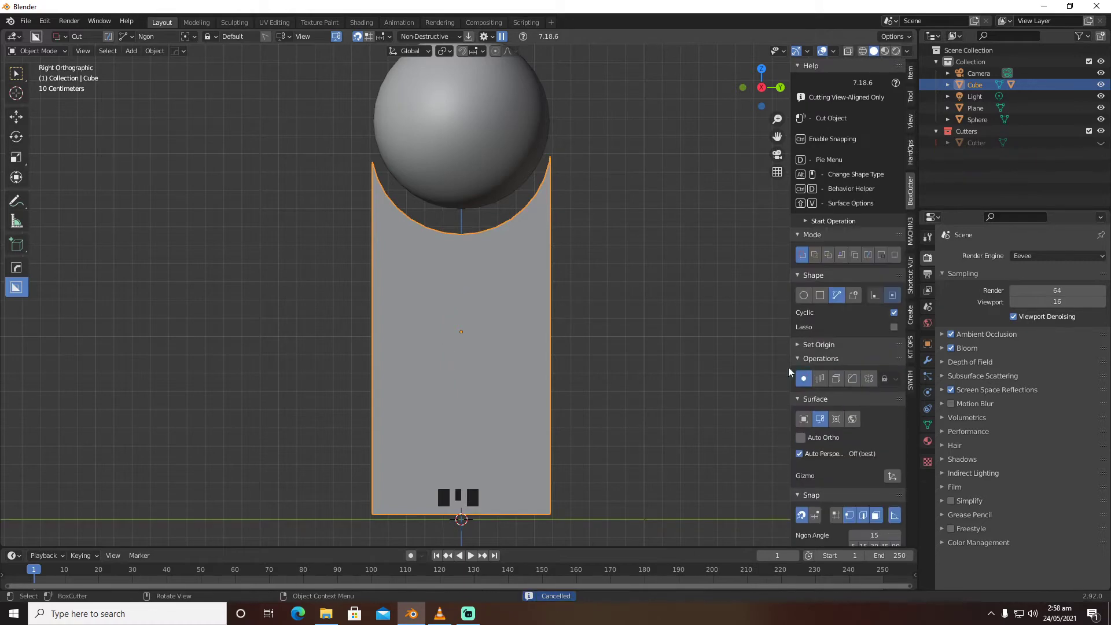
Set the BoxCutter Ngon snap angle to 5
scroll(848, 429, down, 4)
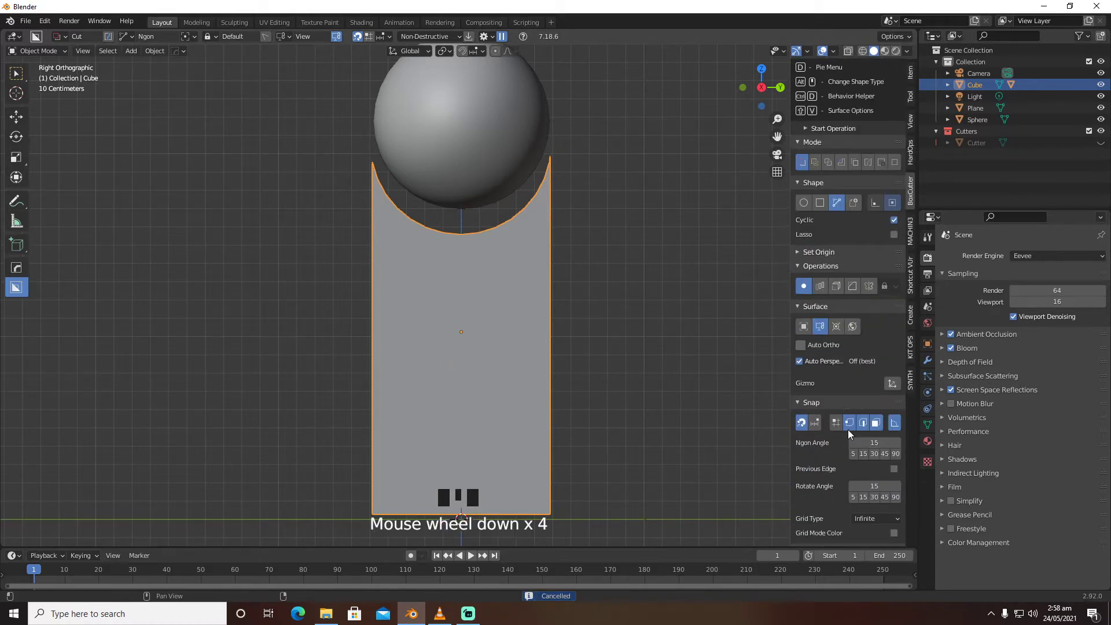
click(854, 455)
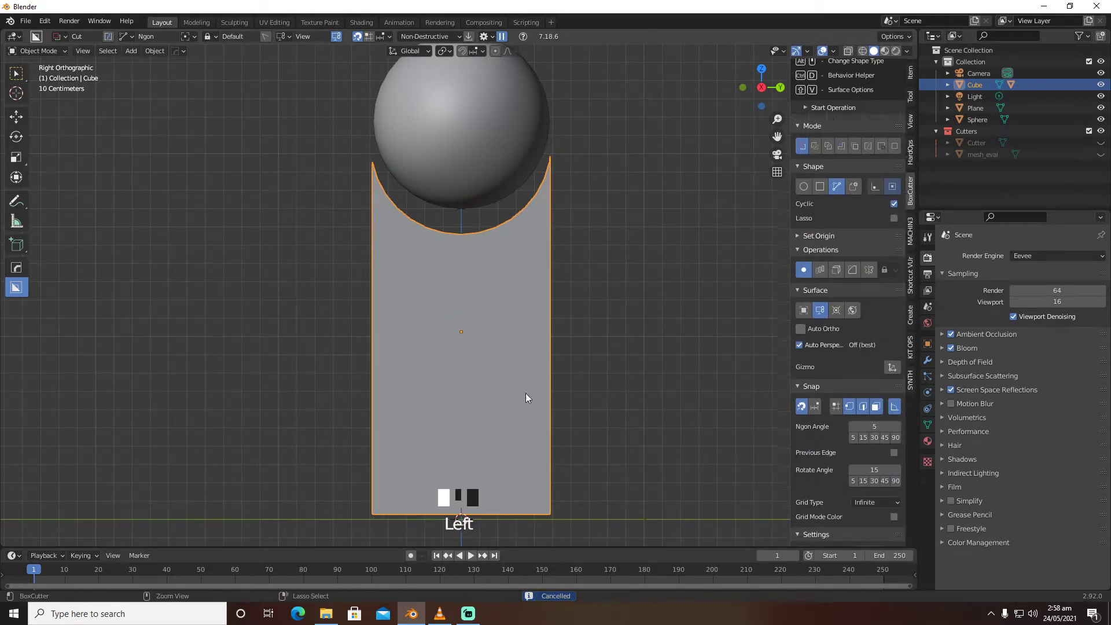
ctrl+click(447, 405)
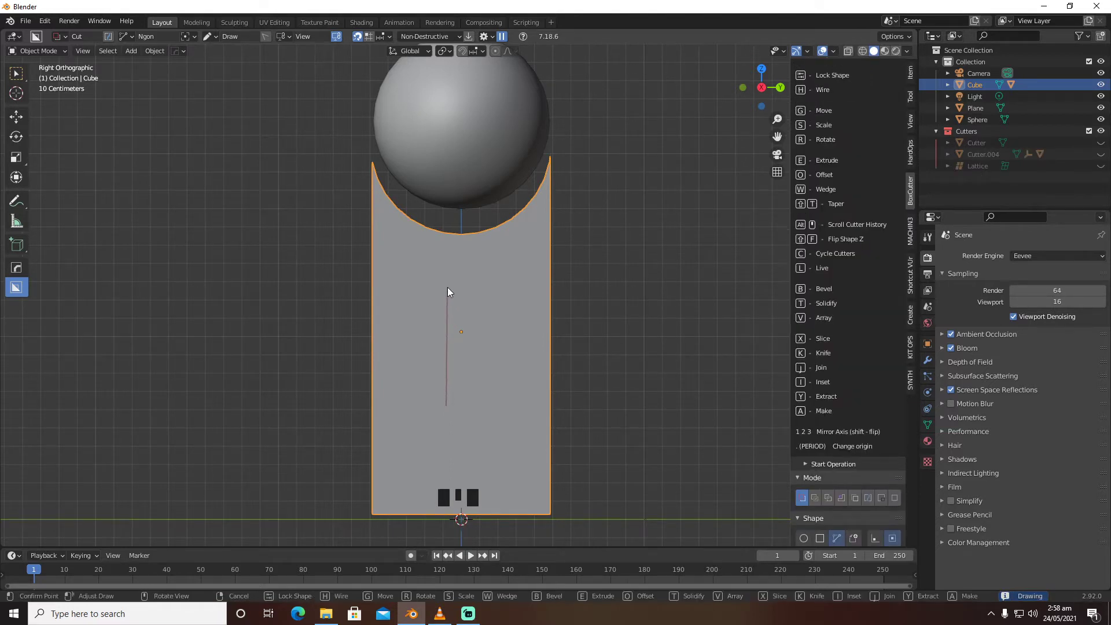
click(446, 288)
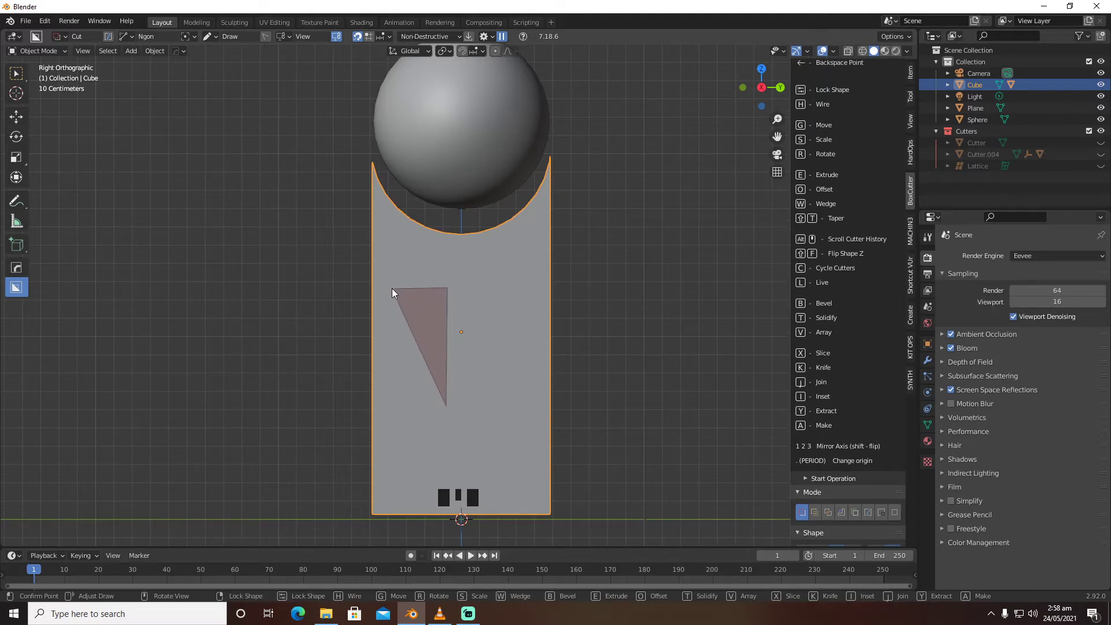
click(391, 288)
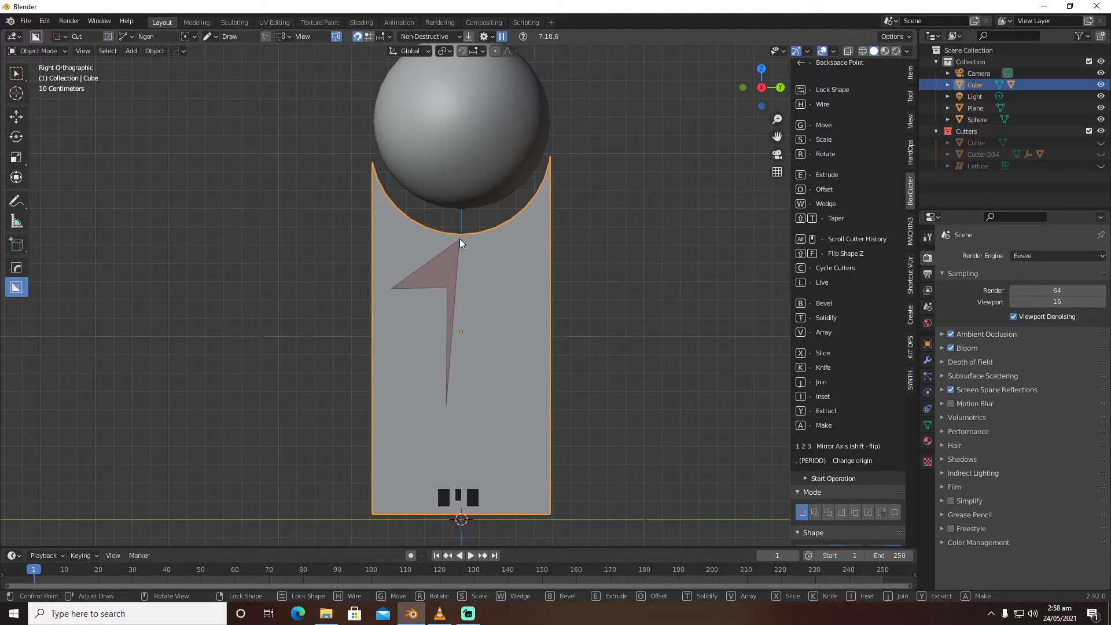
click(460, 237)
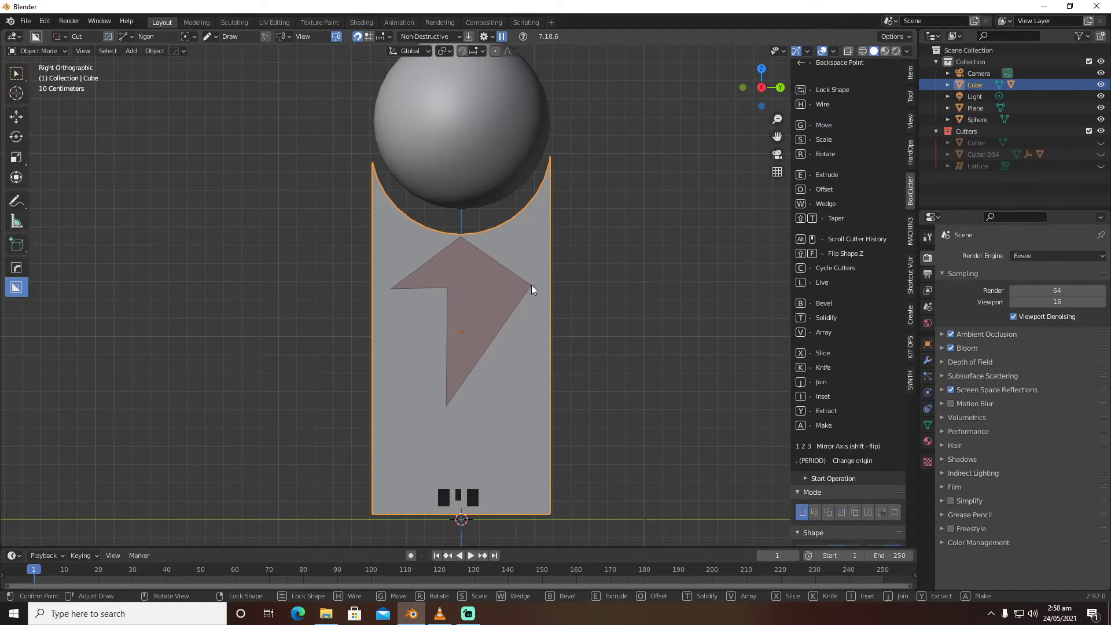
key(Tab)
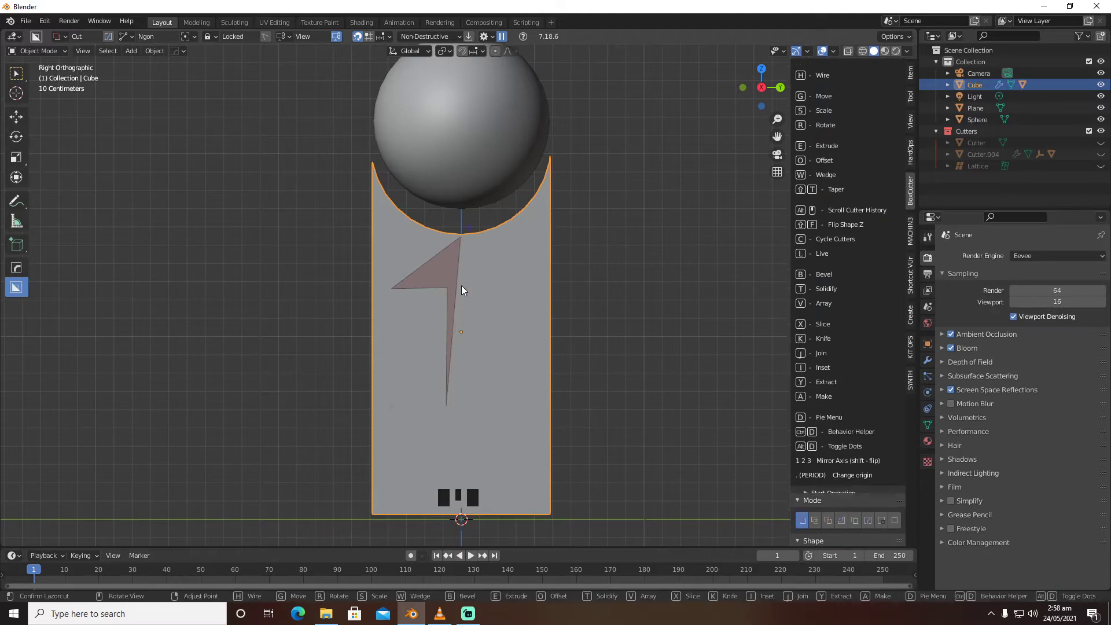
right_click(463, 287)
right_click(463, 287)
right_click(463, 286)
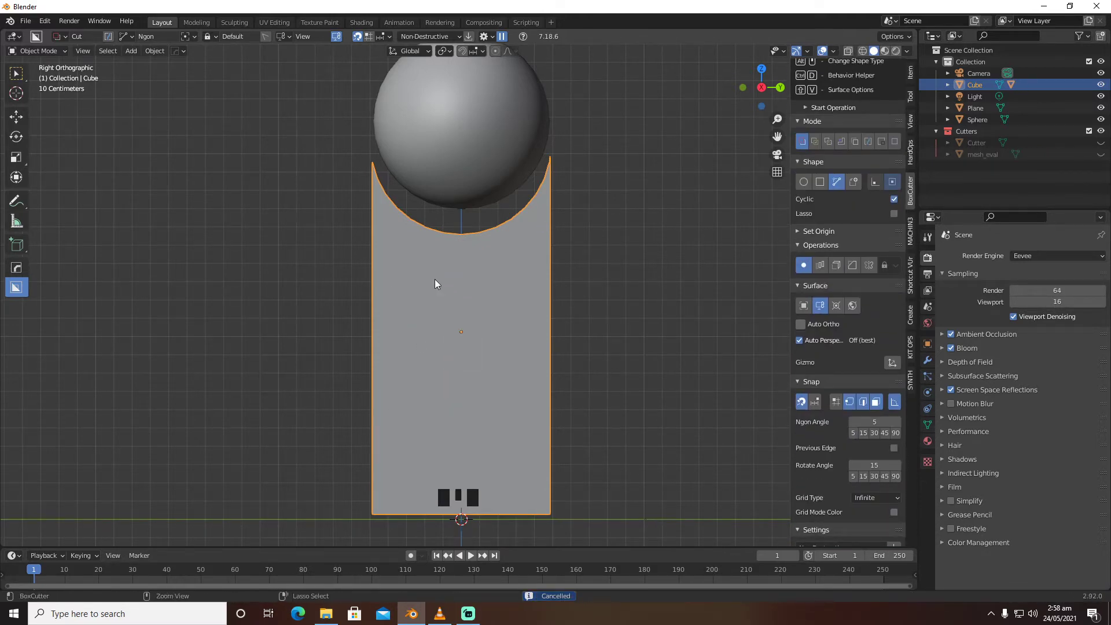
ctrl+click(455, 316)
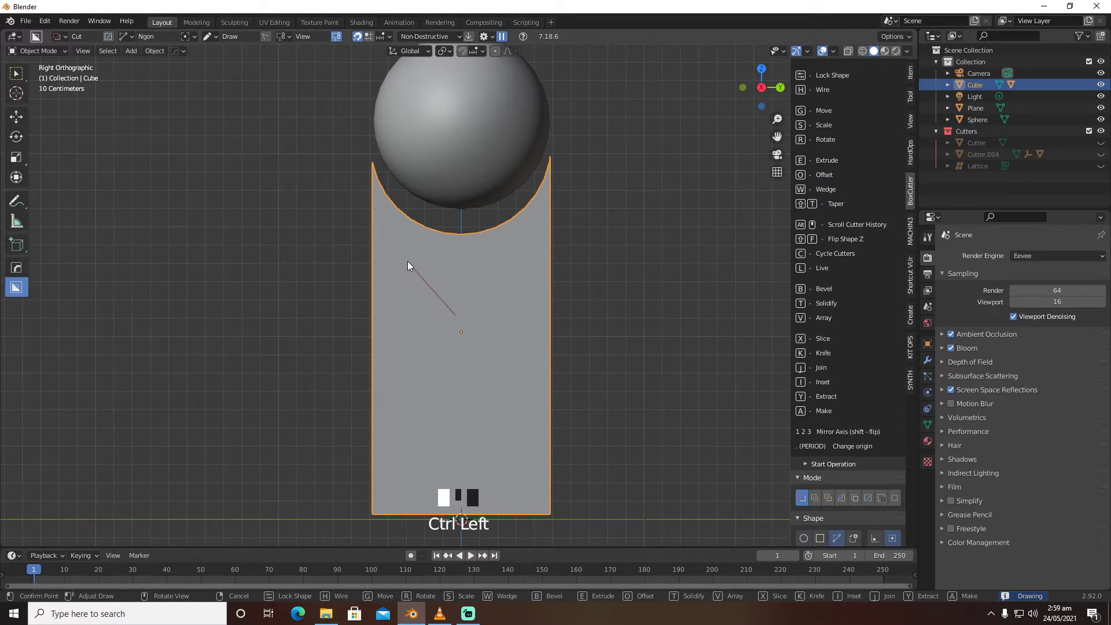
click(408, 262)
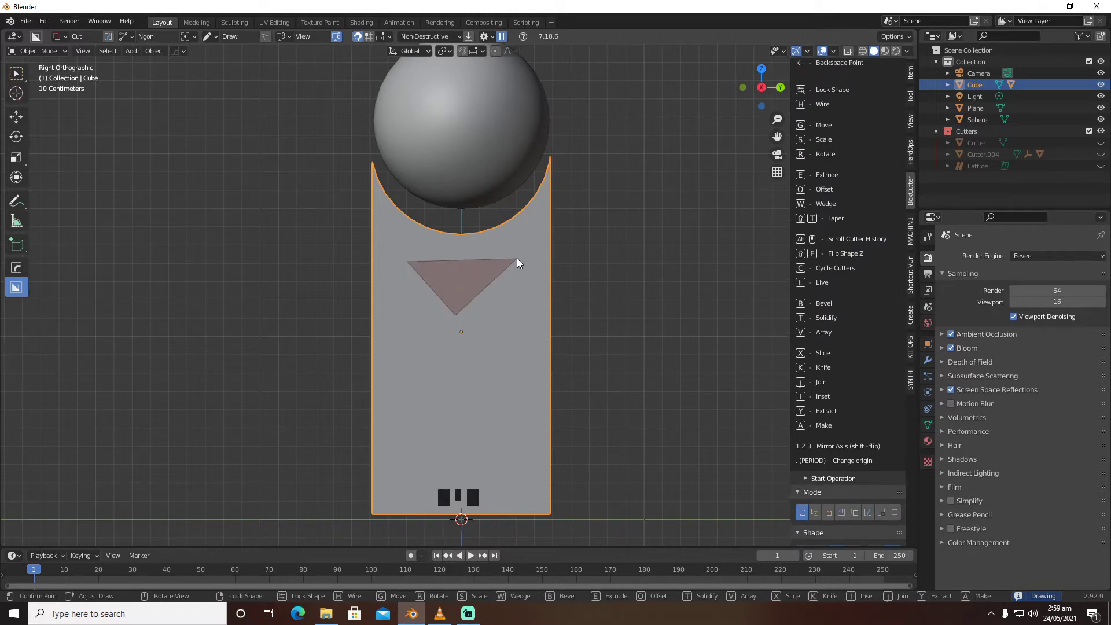
ctrl+right_click(521, 259)
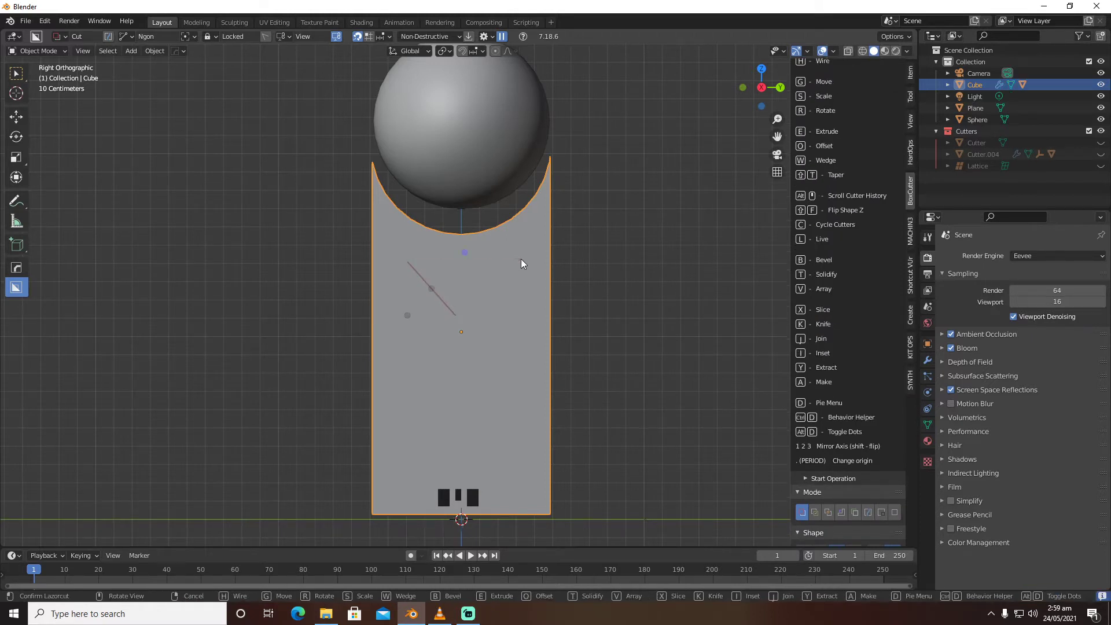
Draw a funnel-shaped BoxCutter Ngon with a narrow straight stem on the block's face below the notch, and lock the shape
ctrl+click(457, 408)
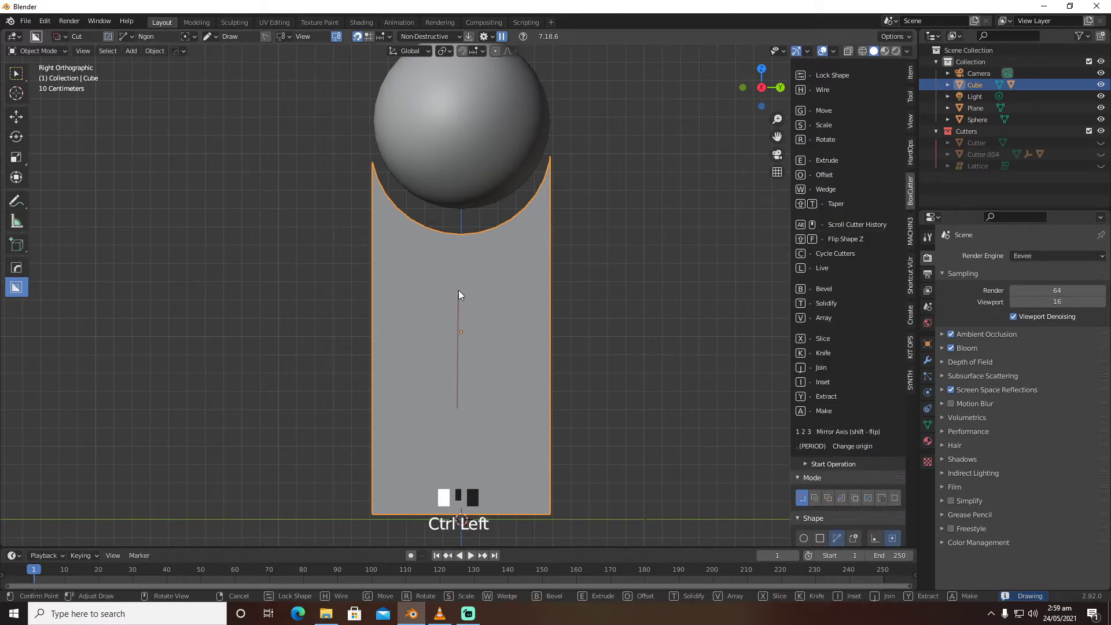
click(457, 290)
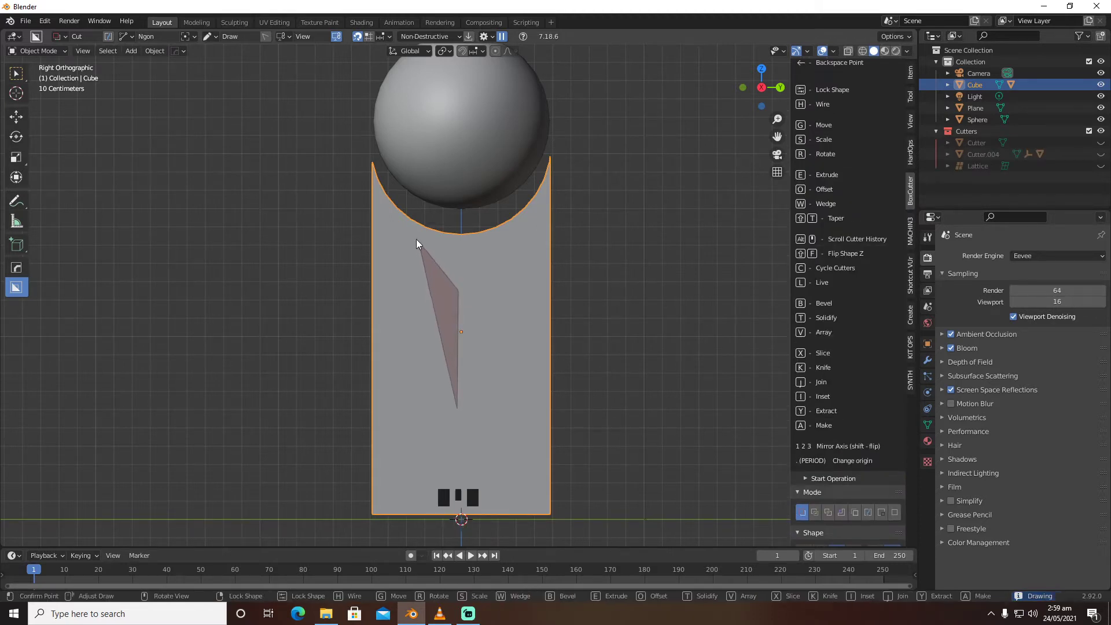
click(405, 233)
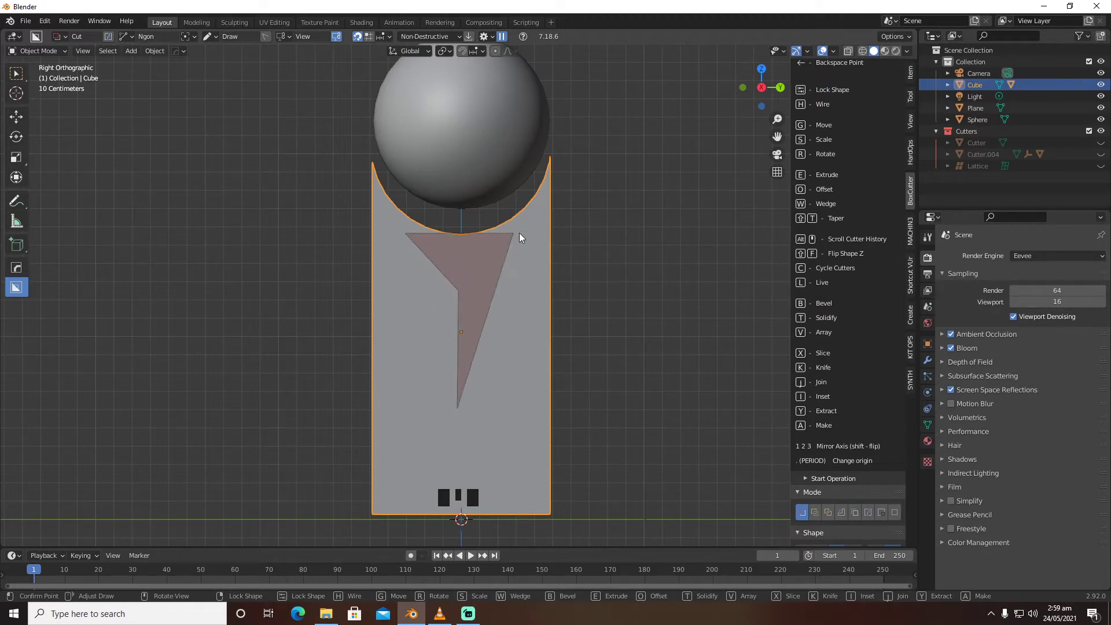
key(BackSpace)
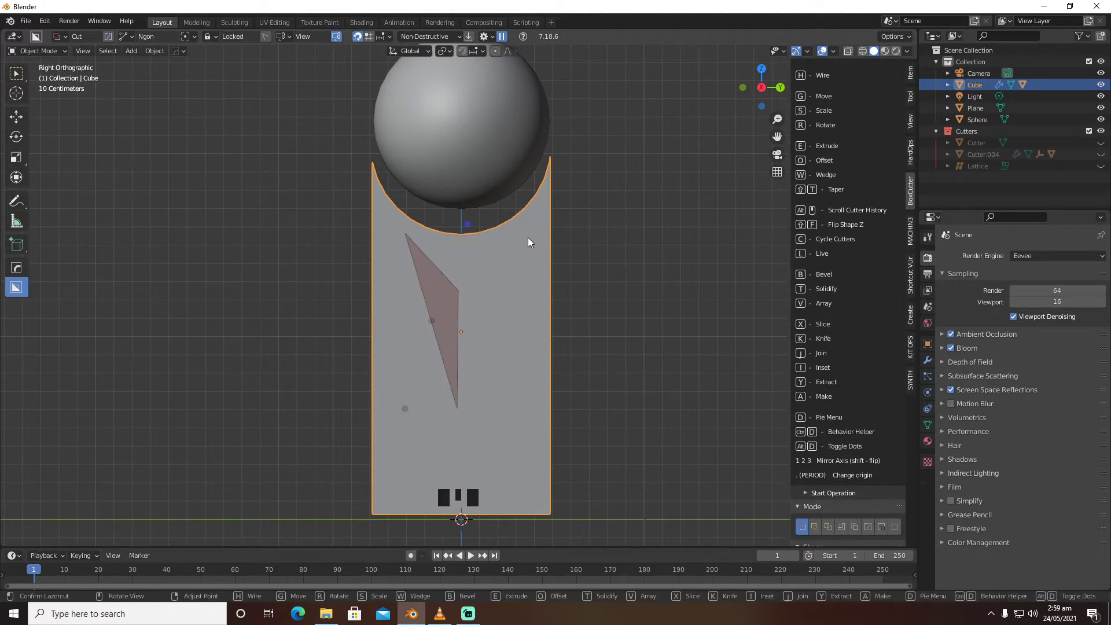
click(410, 243)
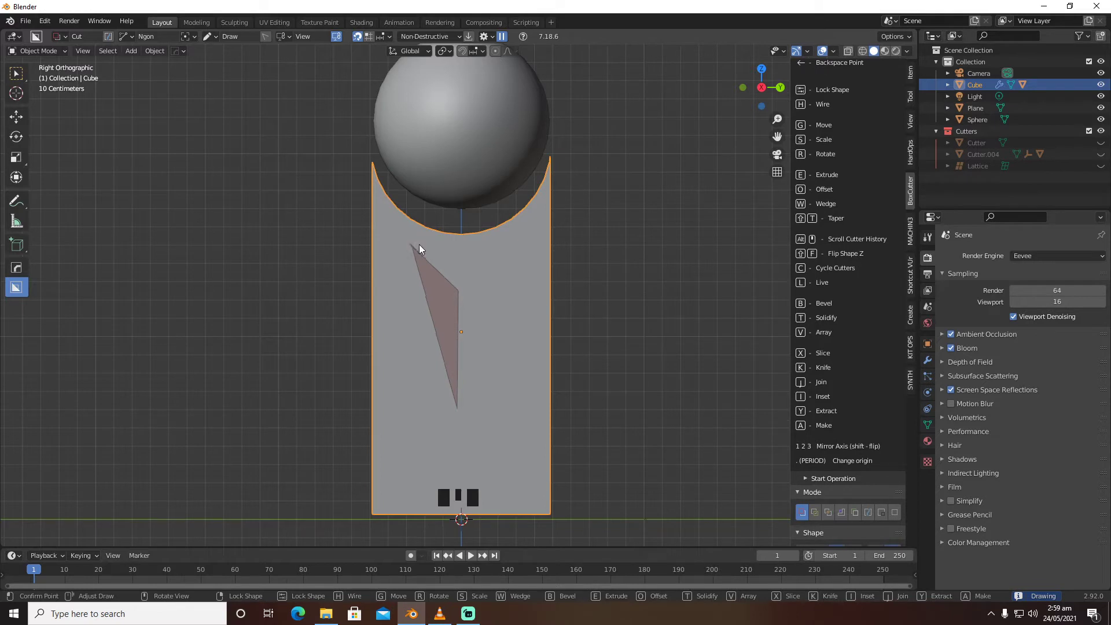
click(526, 243)
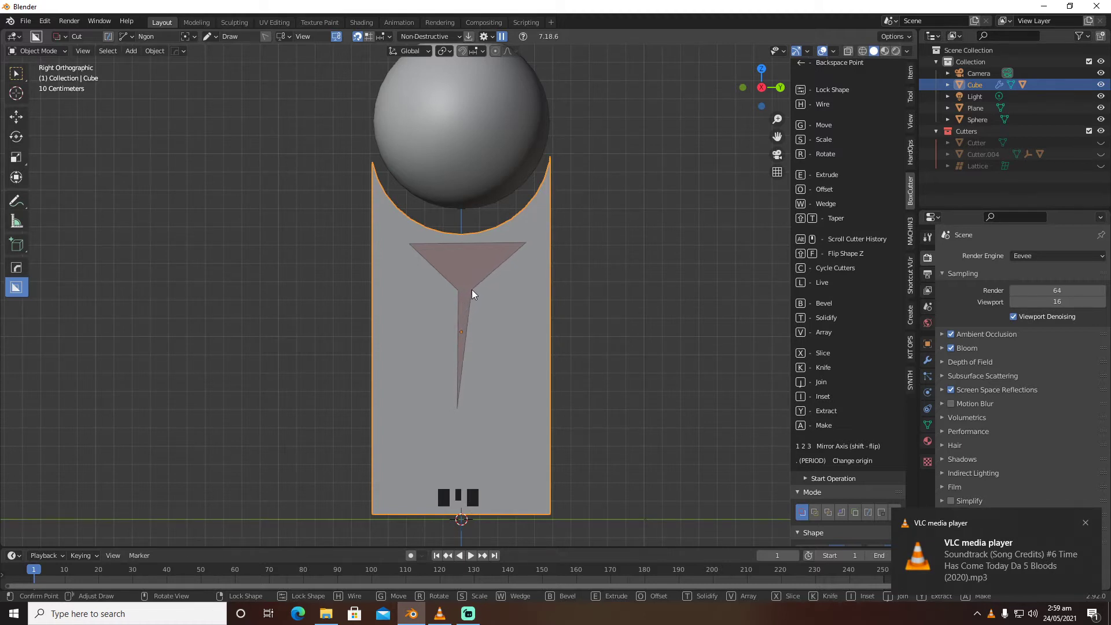
click(471, 290)
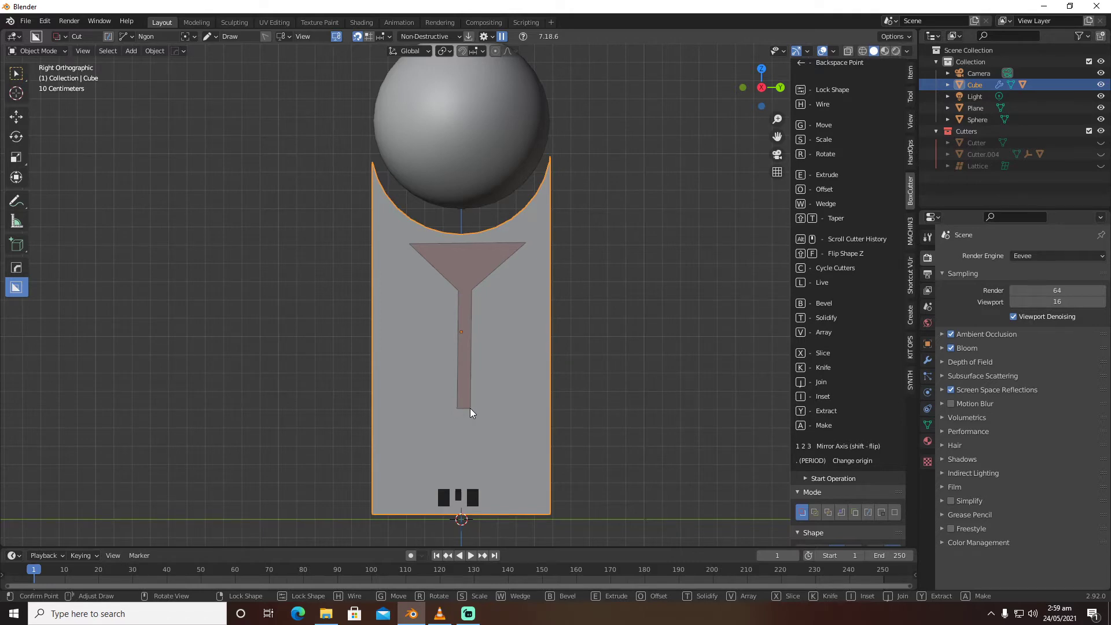
key(Tab)
Move the funnel cutter down to centre it on the block's face, and extrude it partway into the block as a cut
key(g)
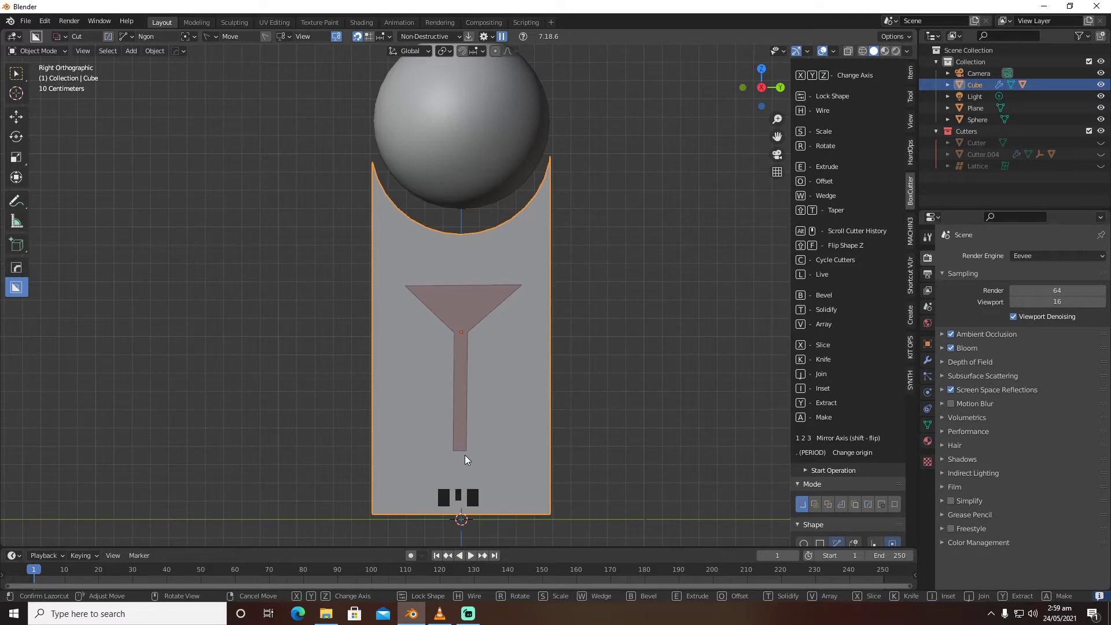
middle_drag(489, 407, 534, 411)
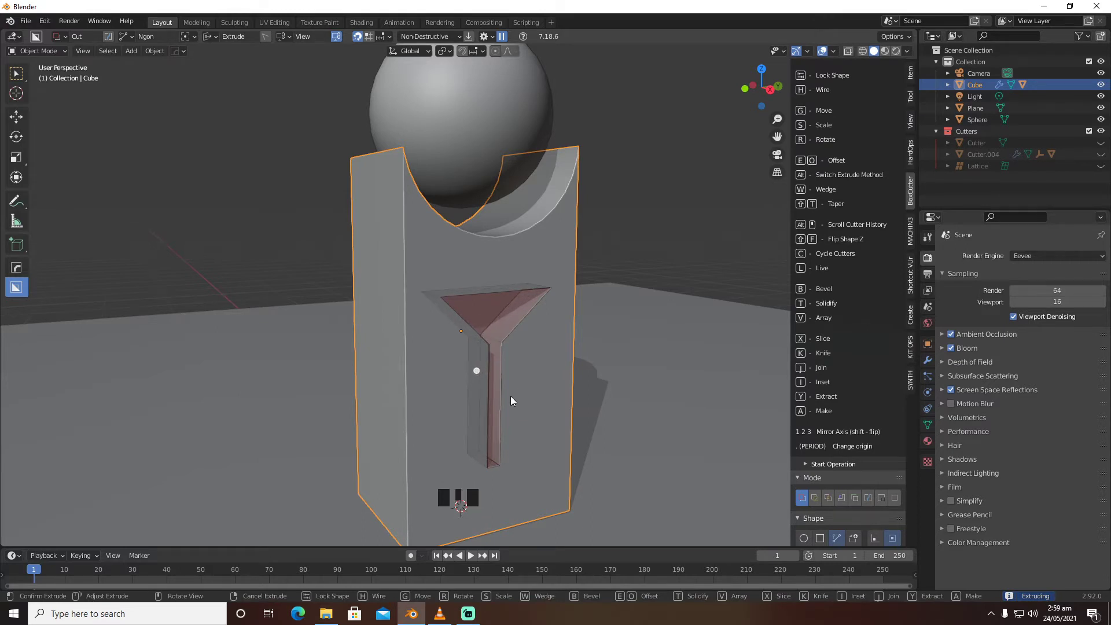
click(527, 392)
middle_drag(572, 391, 533, 387)
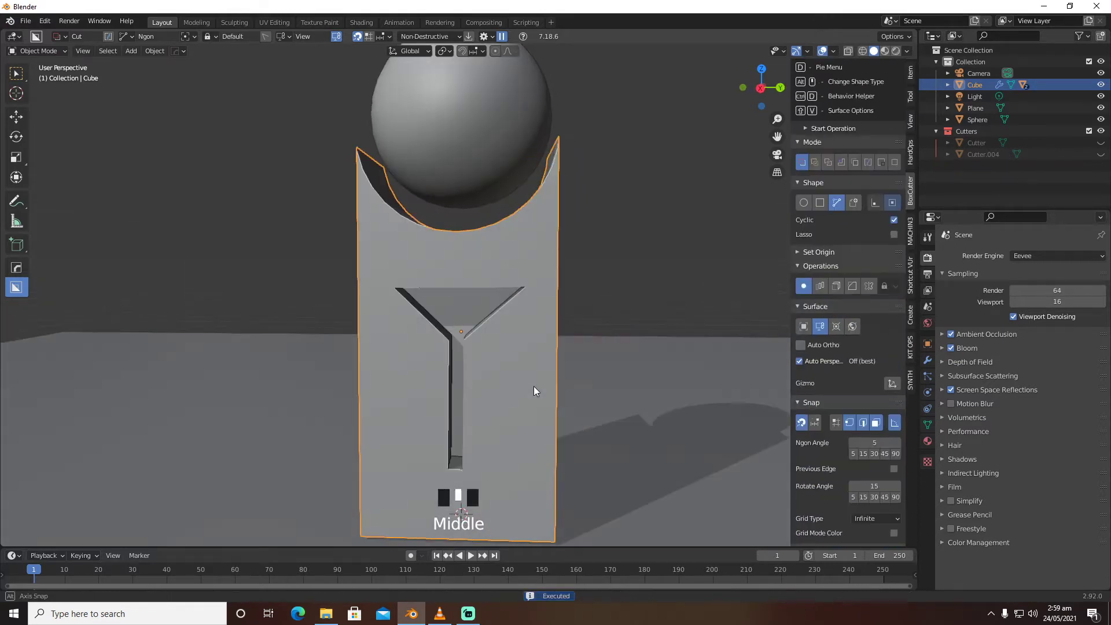
Apply the funnel cut to the block with HardOps Csharp
key(q)
click(535, 387)
scroll(534, 387, down, 5)
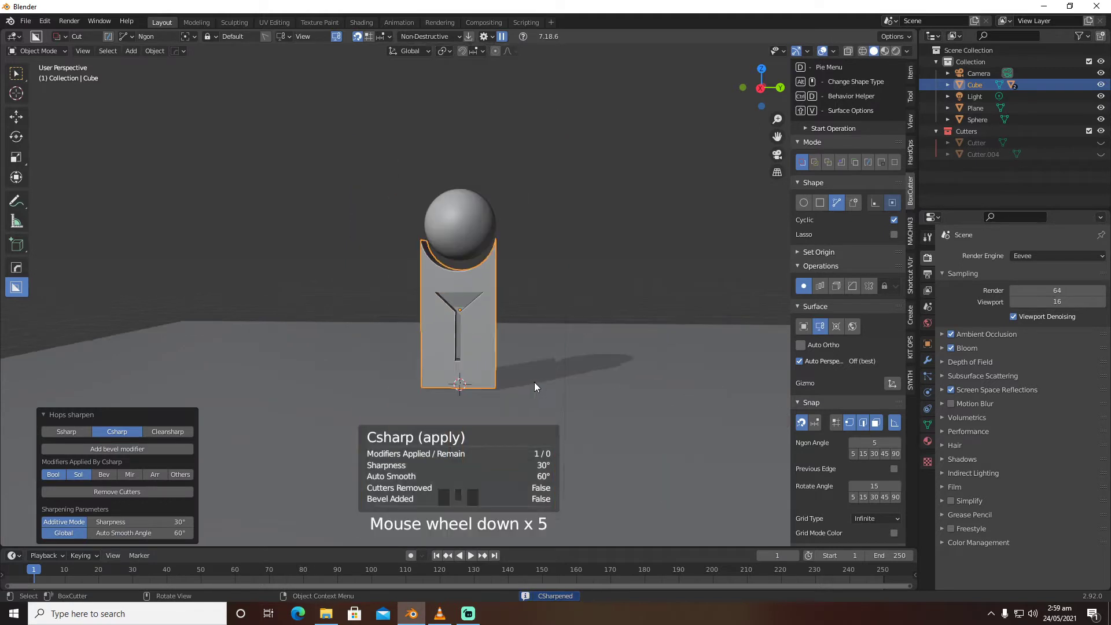
Add a 2 m cube at the origin and raise it about 0.917 m along Z
mouse_move(574, 332)
middle_down()
mouse_move(500, 351)
mouse_move(581, 336)
middle_up()
key(shift+a)
mouse_move(543, 335)
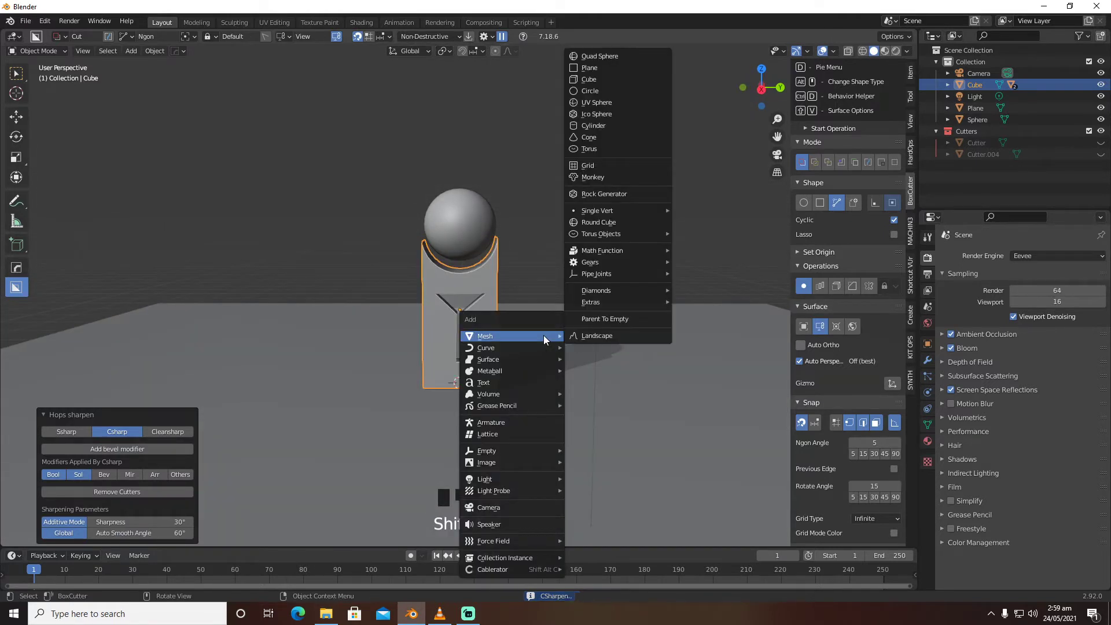
click(604, 84)
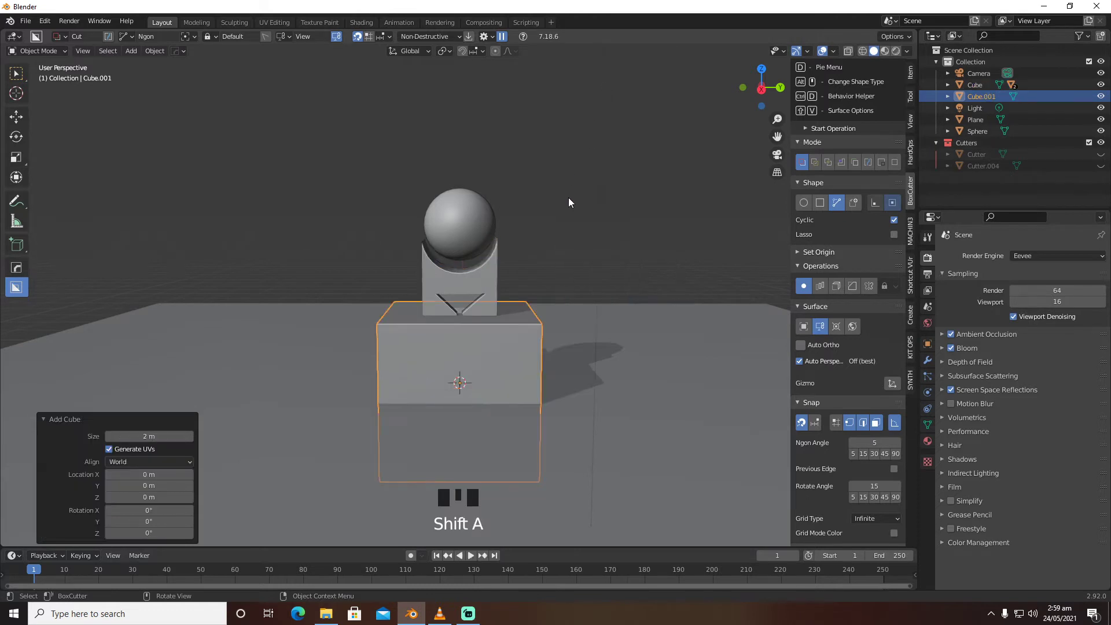
key(g)
key(z)
click(575, 134)
Scale the new cube to about 0.353 along X and about 0.706 along Y
middle_drag(575, 134, 650, 268)
key(s)
key(x)
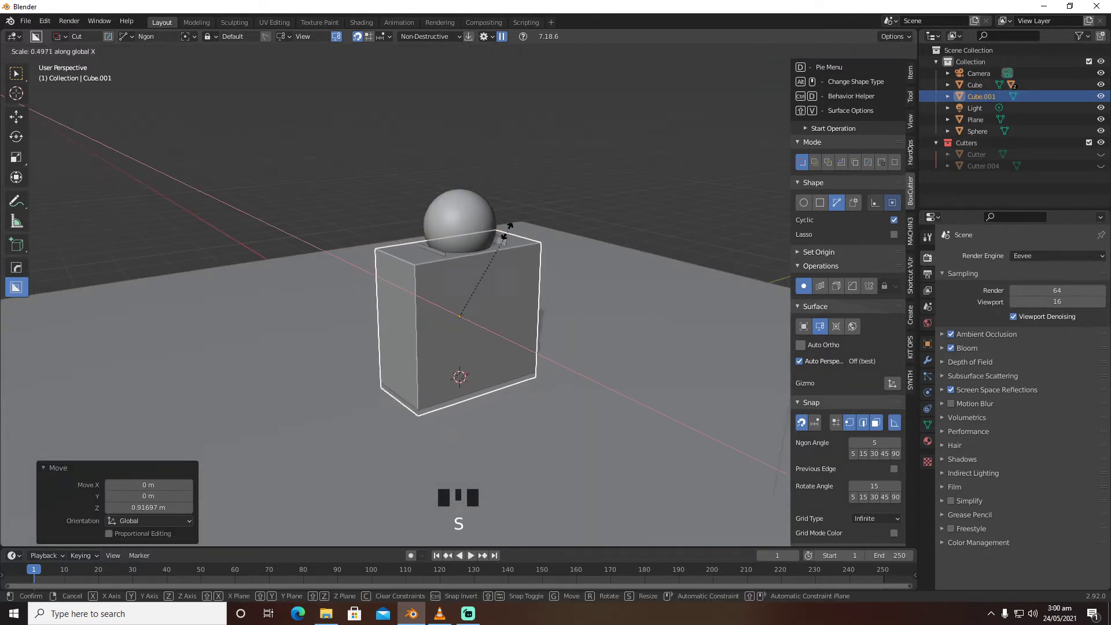
click(478, 249)
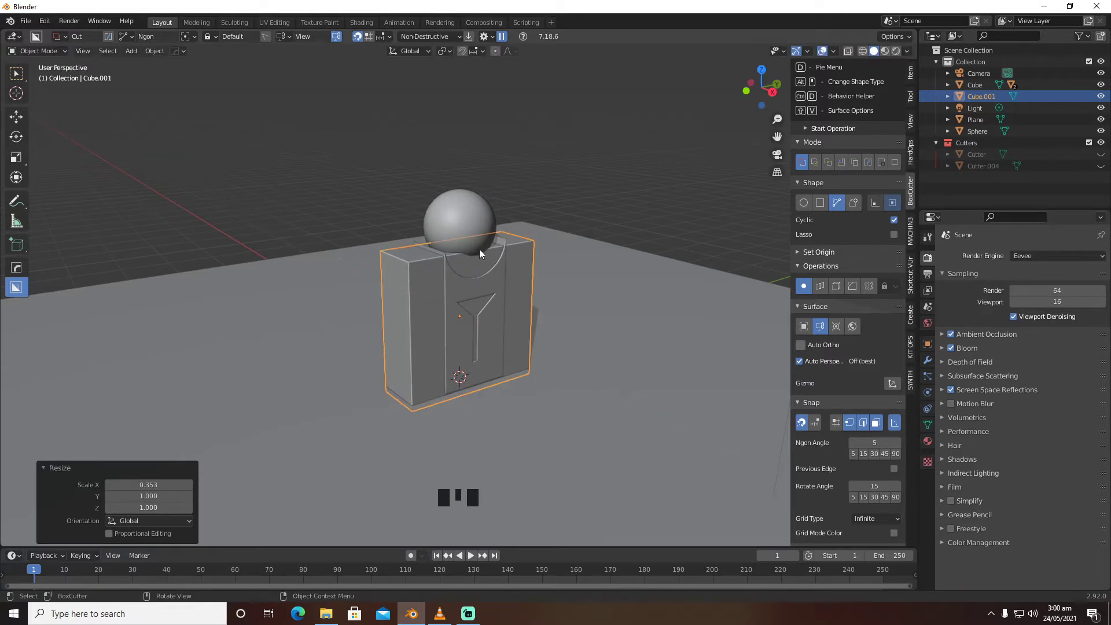
middle_drag(479, 249, 582, 274)
key(s)
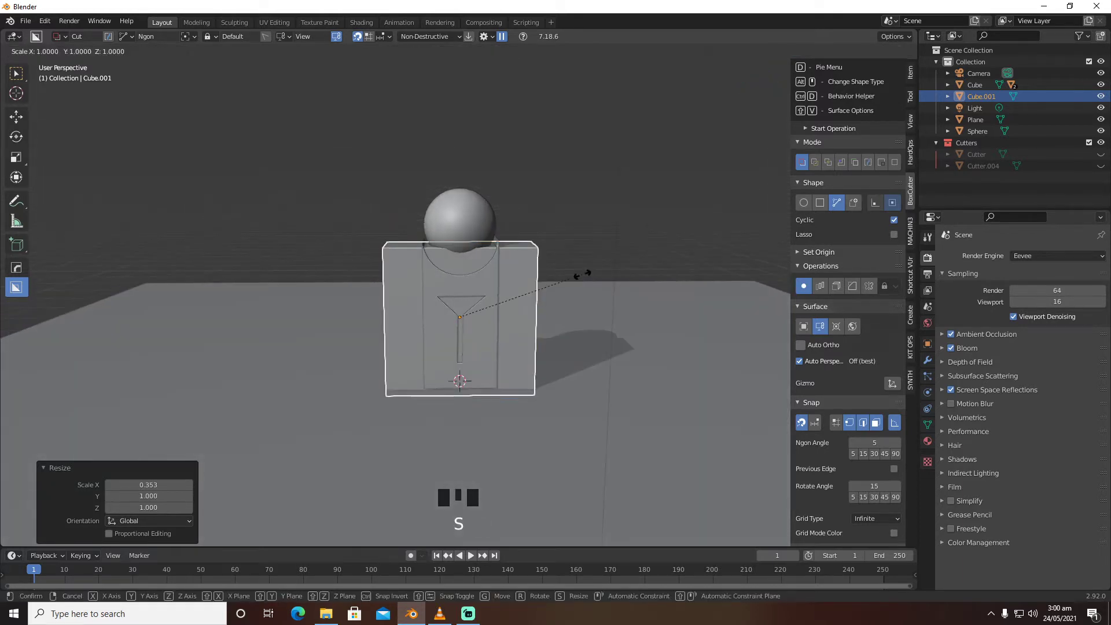
key(y)
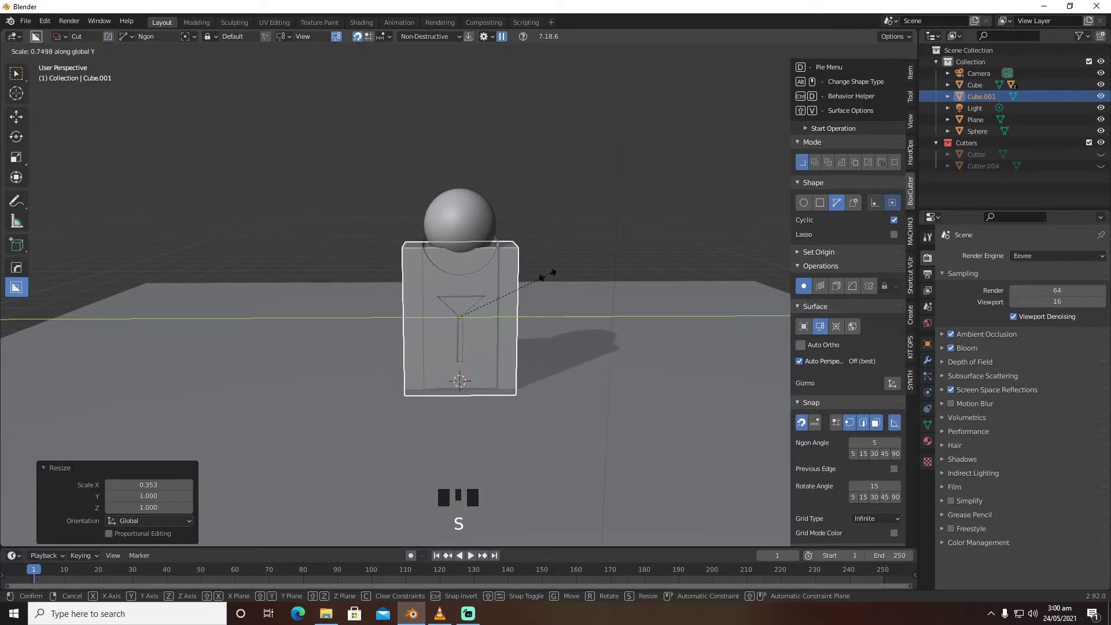
click(544, 275)
Widen the new cube by about 1.042 along X, scale it uniformly to about 0.783, and deselect it
middle_drag(568, 297, 694, 304)
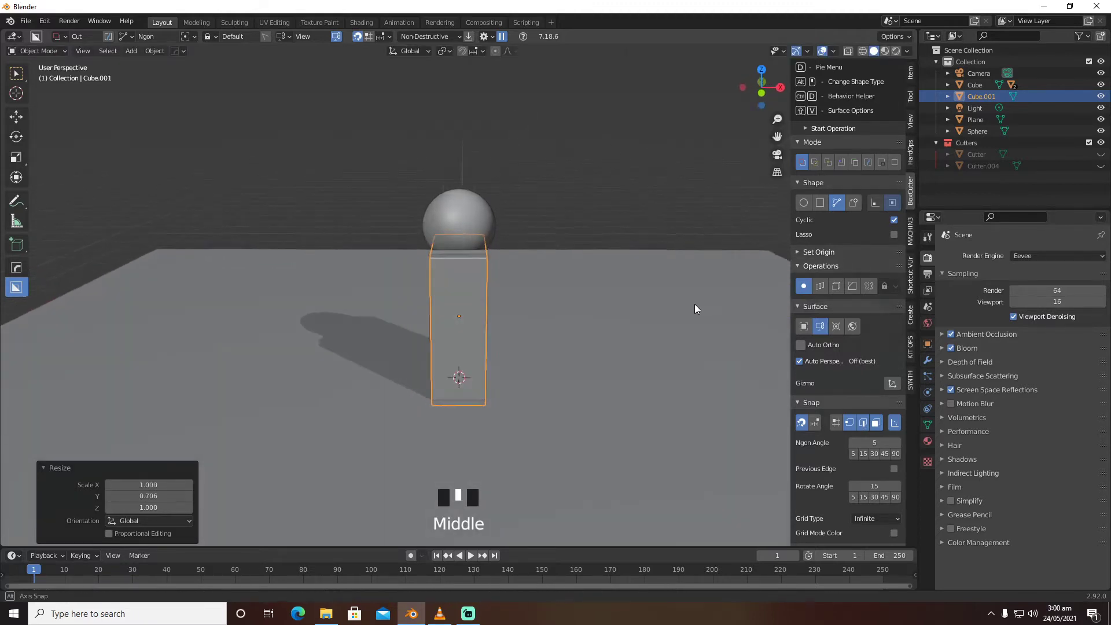
key(s)
key(x)
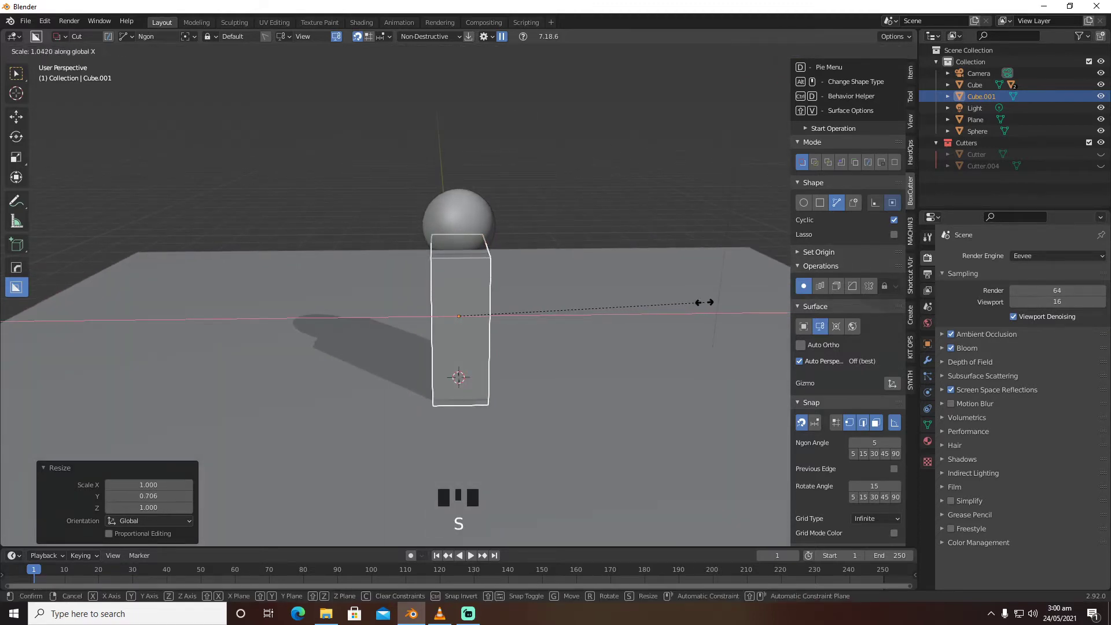
click(703, 303)
middle_drag(702, 302, 552, 297)
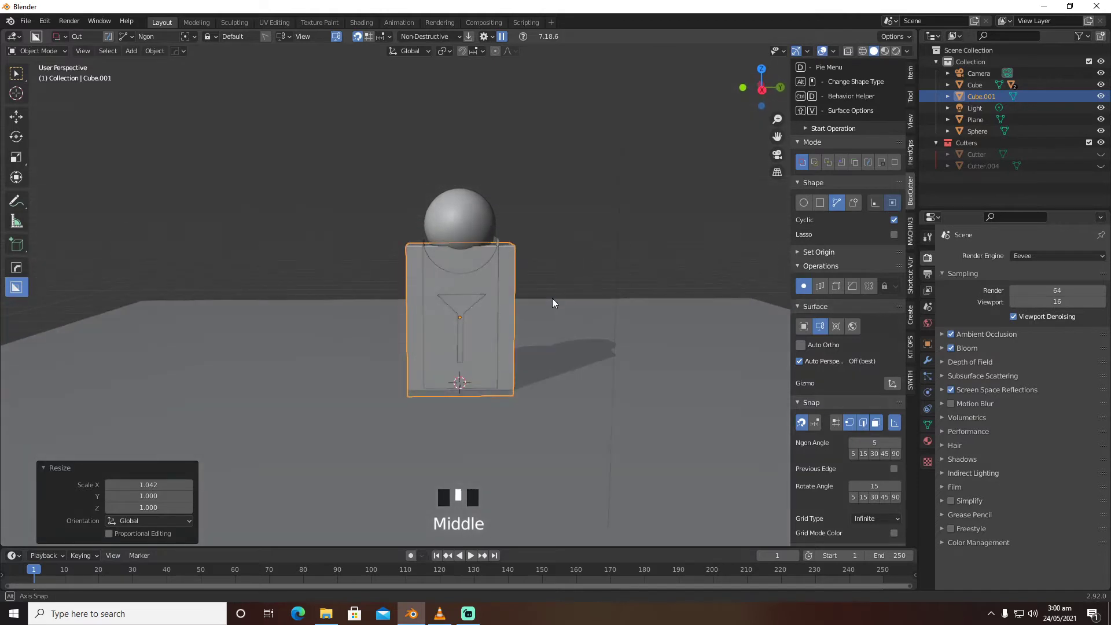
key(s)
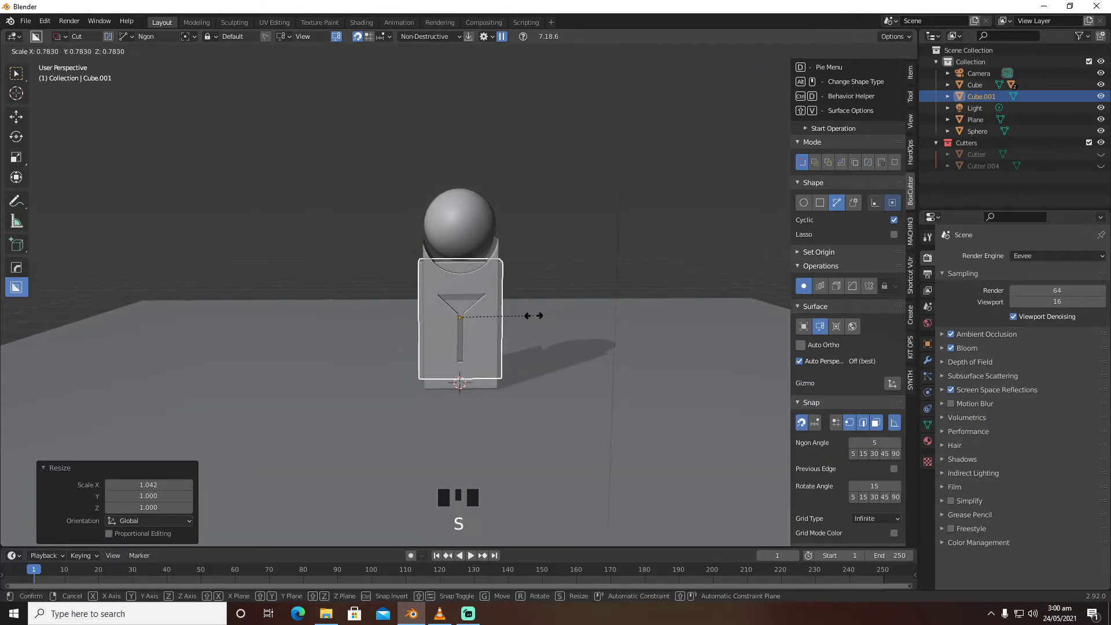
click(533, 315)
middle_drag(534, 316, 589, 325)
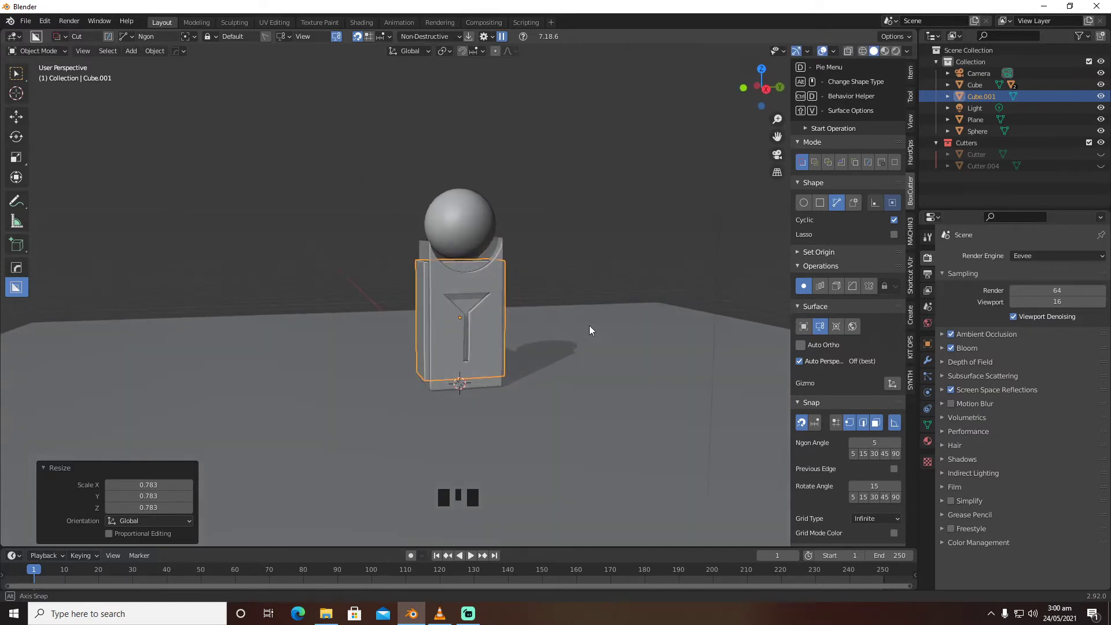
click(583, 264)
middle_drag(597, 260, 575, 265)
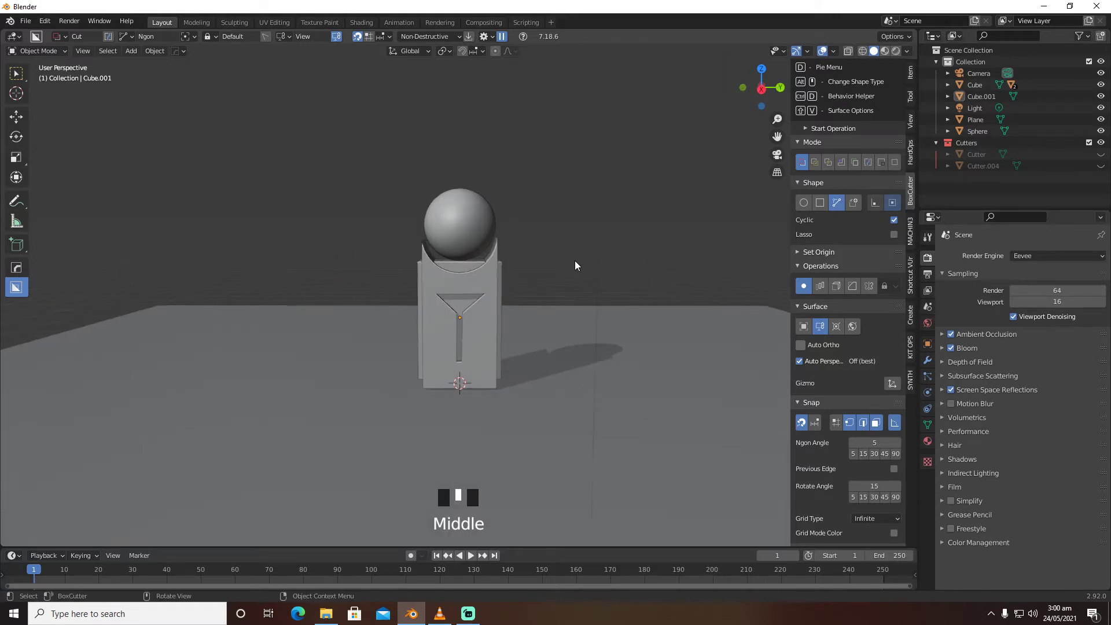
Duplicate the thin box surrounding the notched block and move the copy about 1.84 m along Y
click(501, 286)
key(shift+d)
right_click(527, 280)
key(g)
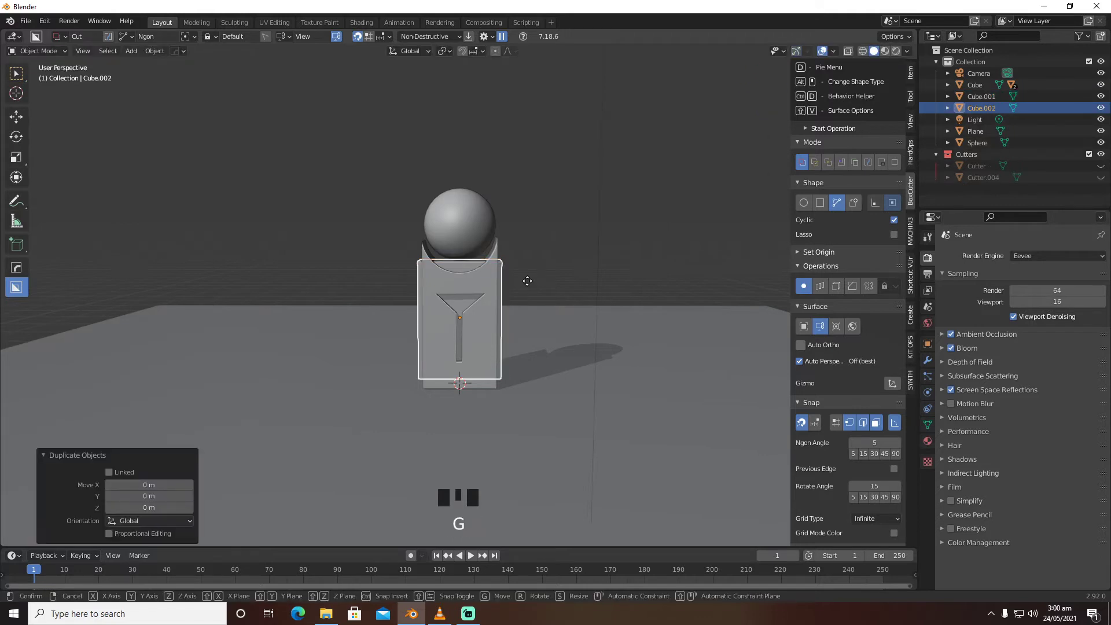
click(662, 274)
Rotate the duplicated box to -51.5° about Z
key(grave)
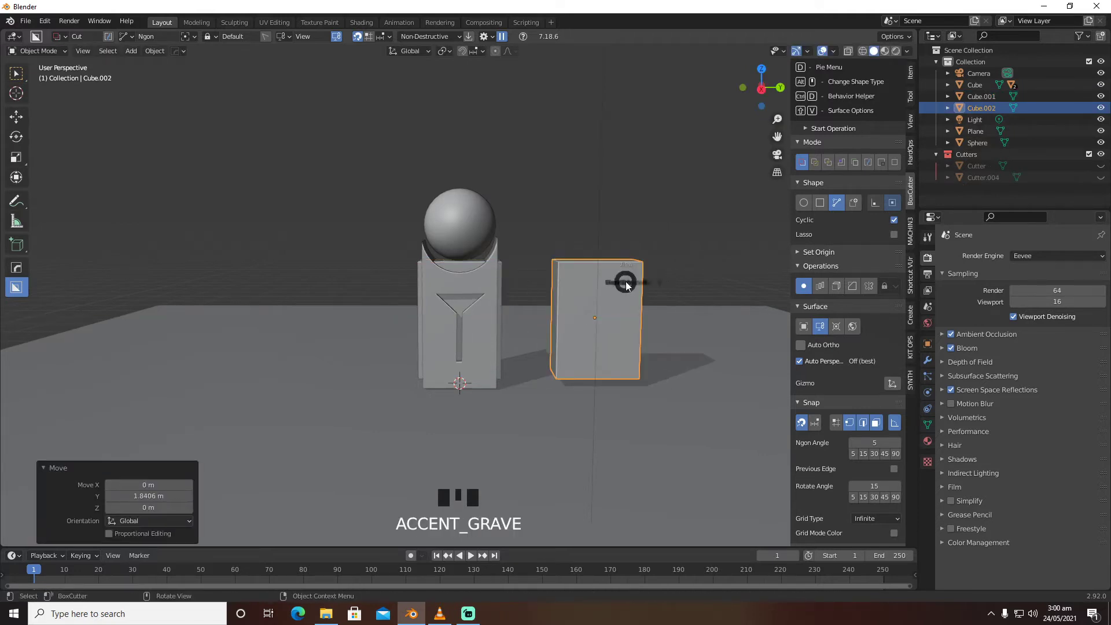
click(684, 281)
click(927, 344)
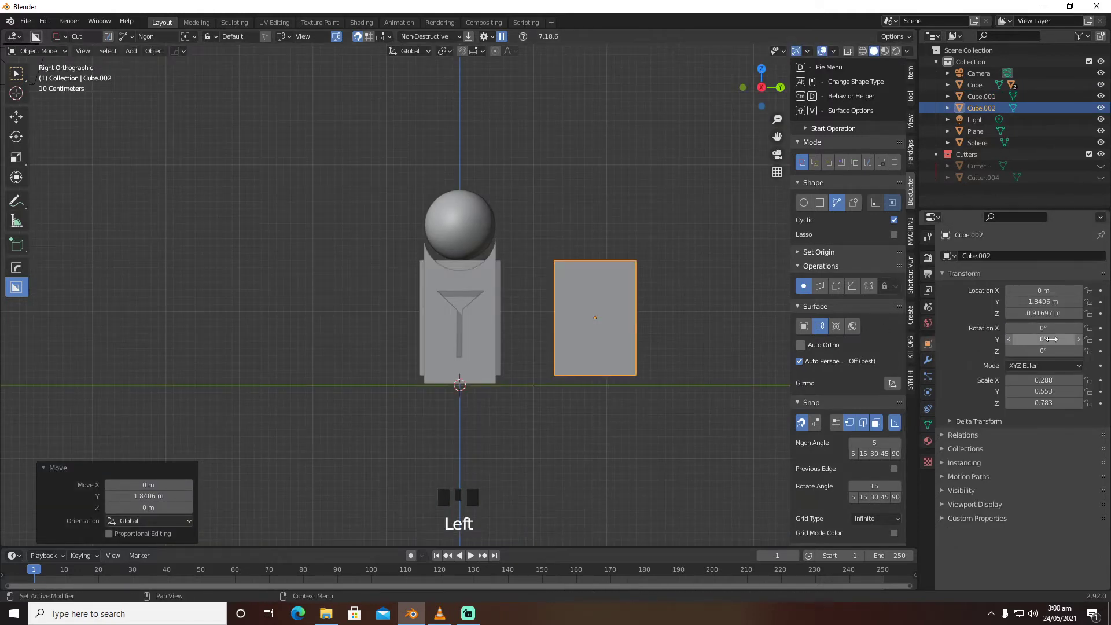
drag(1045, 352, 1012, 351)
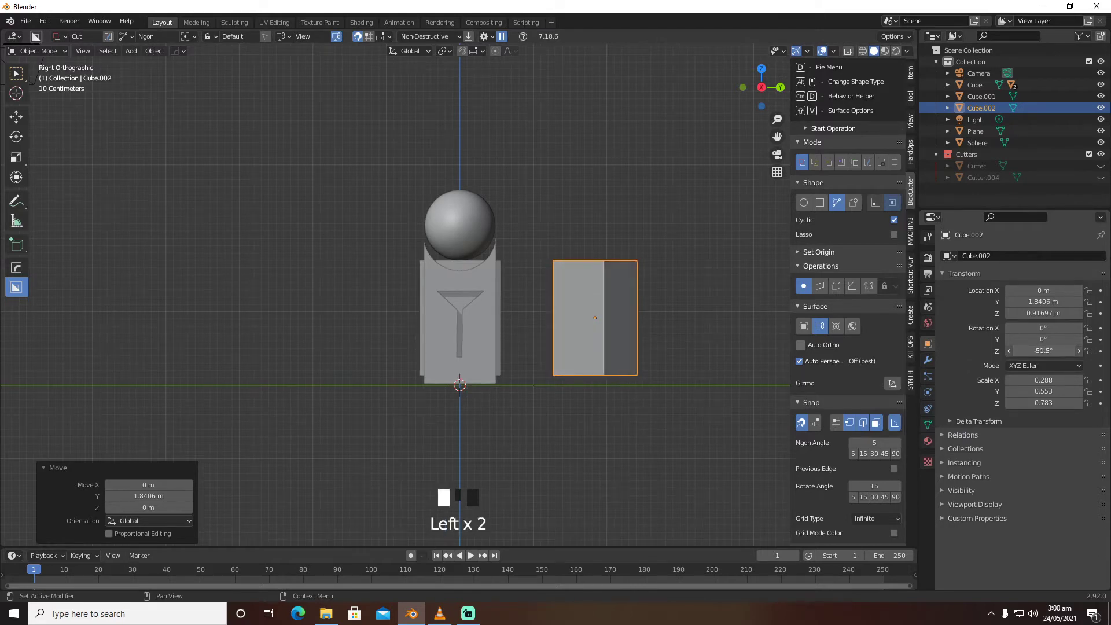
middle_drag(778, 342, 738, 322)
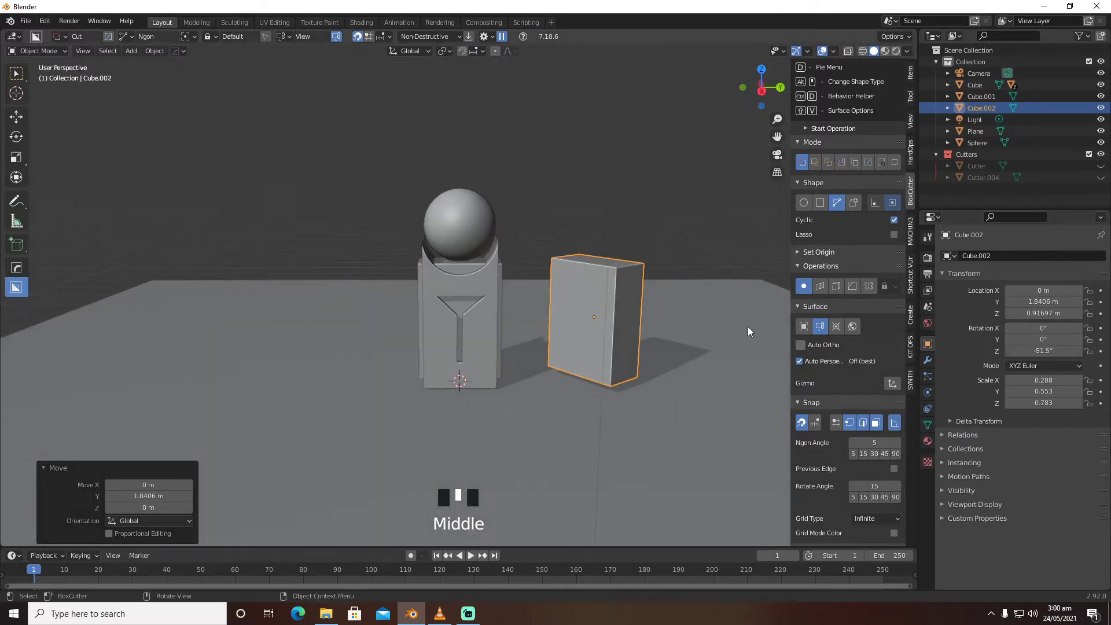
Frame the block, sphere and rotated box, align the scene camera to this view, and fine-tune its framing with walk navigation
scroll(637, 341, up, 3)
shift+middle_drag(636, 341, 544, 339)
scroll(625, 341, down, 3)
scroll(630, 319, down, 5)
scroll(595, 325, up, 3)
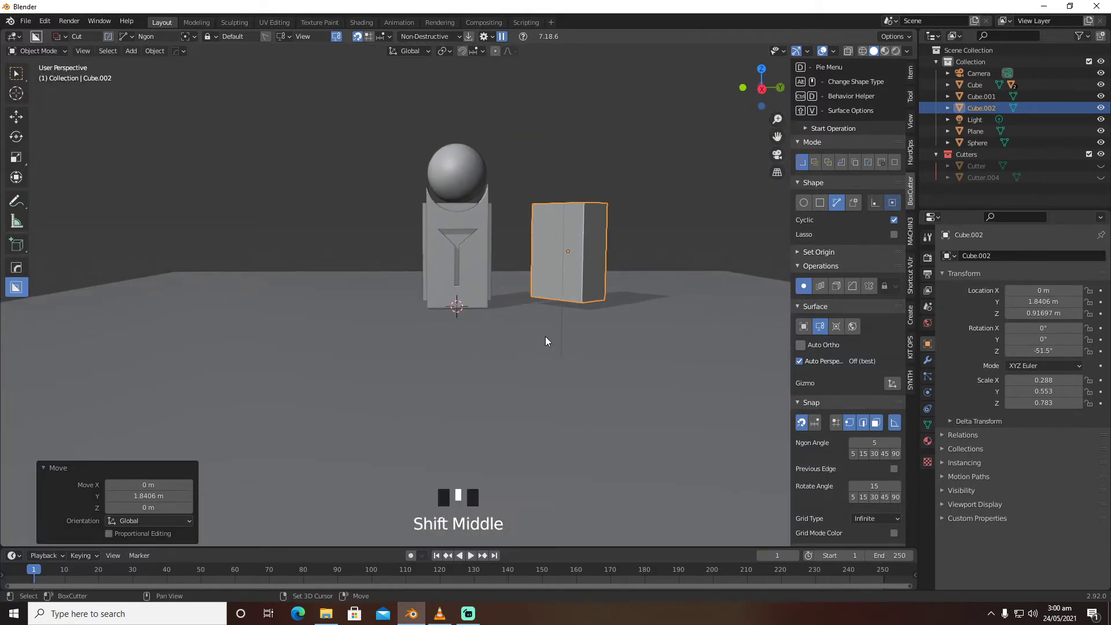
key(ctrl+alt+KP_0)
key(shift+grave)
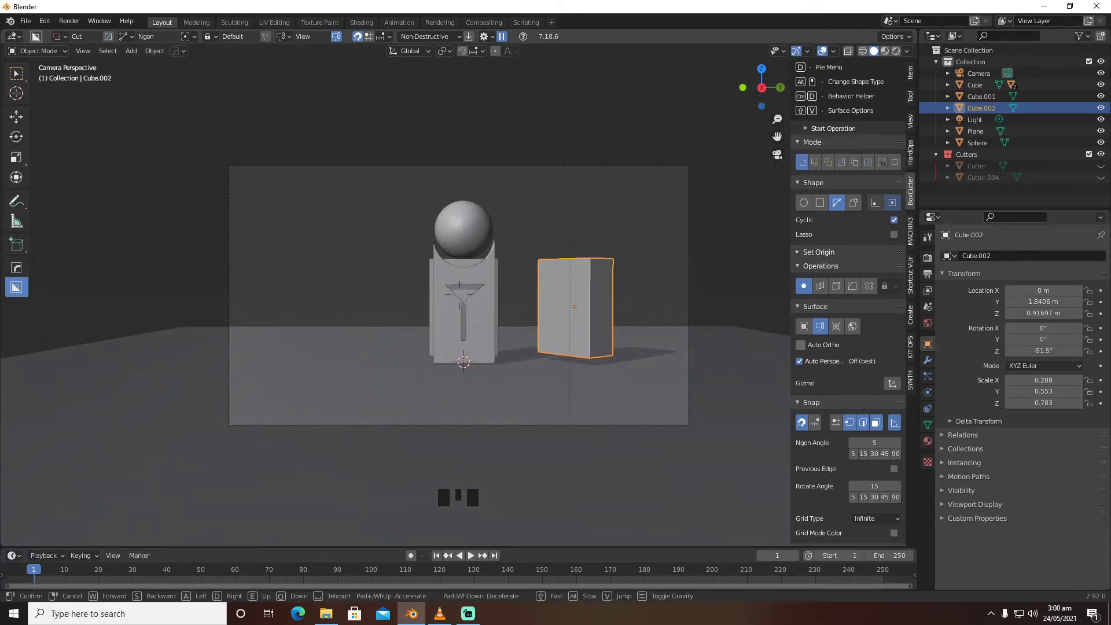
click(459, 293)
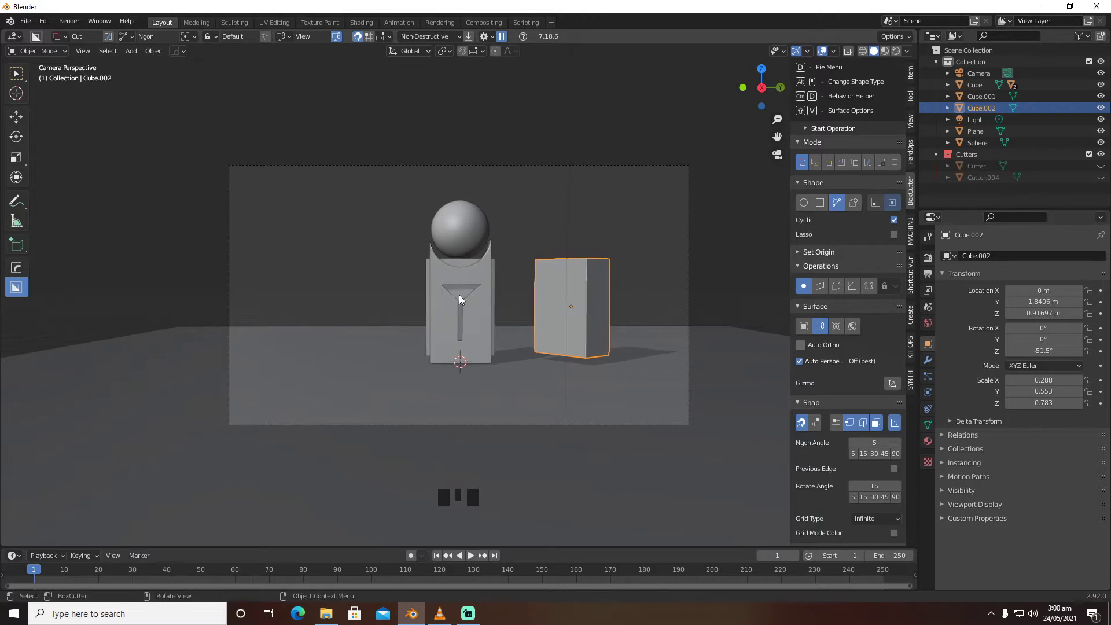
Raise the box around the notched block by about 0.01 m and scale it to about 1.073 along Z
click(492, 294)
click(494, 293)
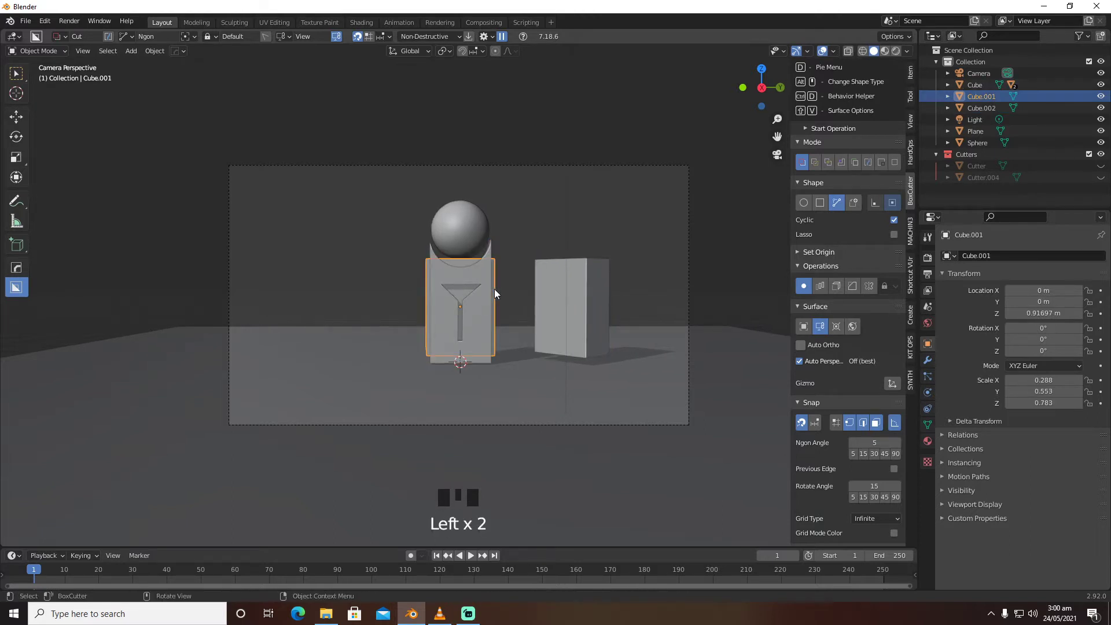
key(g)
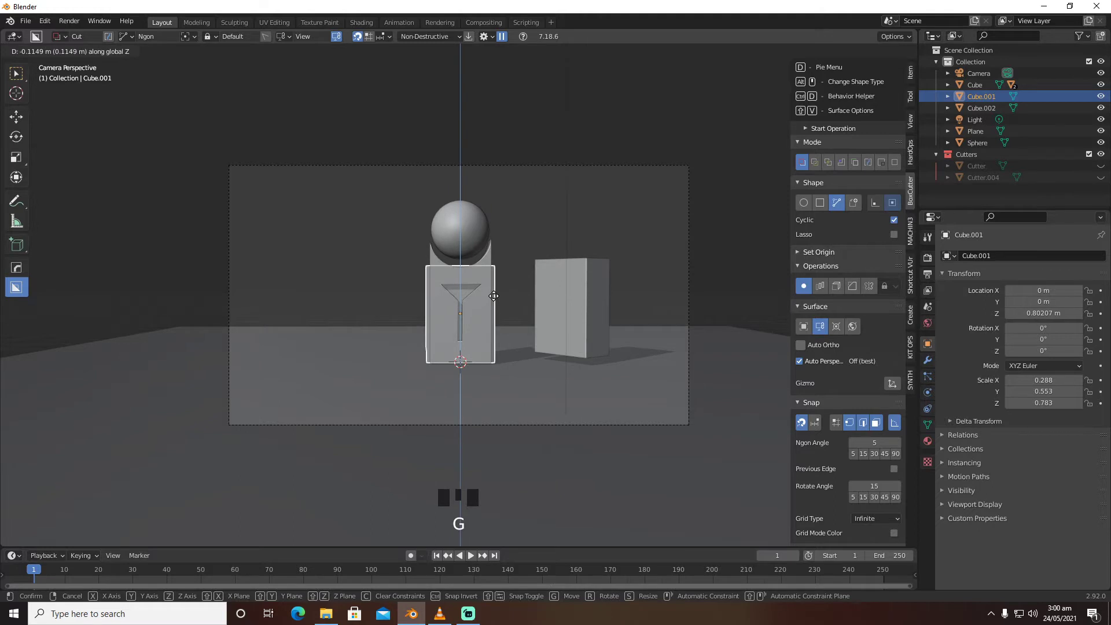
click(493, 289)
key(s)
key(z)
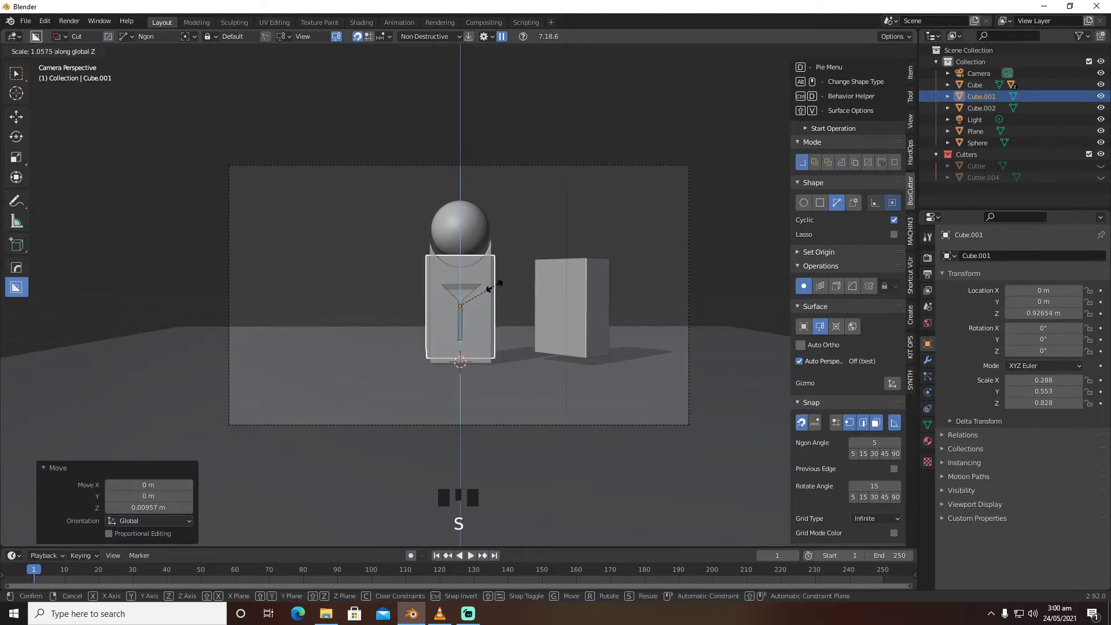
click(494, 289)
Shorten the box around the block by about 0.904 along Z, lower it to about 0.773 m in Z, and deselect it
key(g)
key(z)
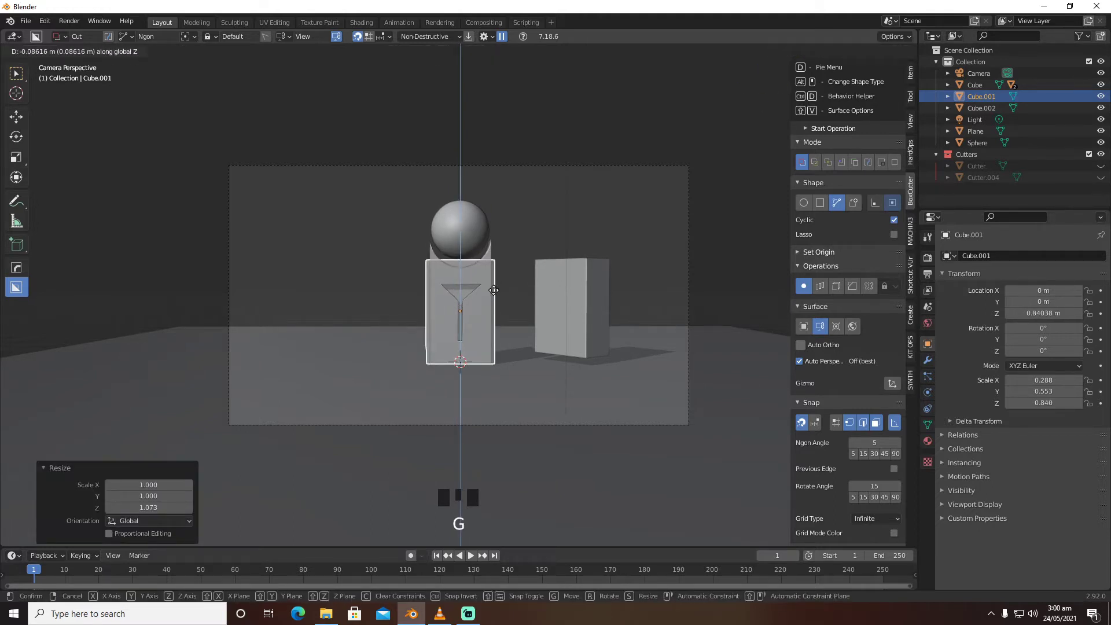
click(493, 290)
key(s)
key(z)
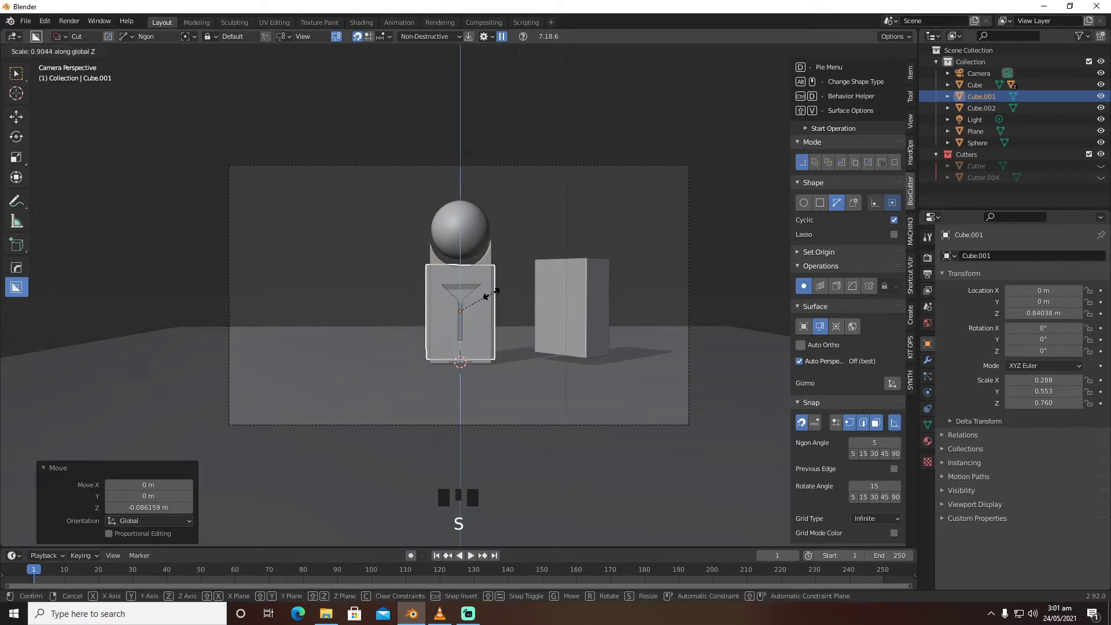
click(491, 293)
key(g)
key(z)
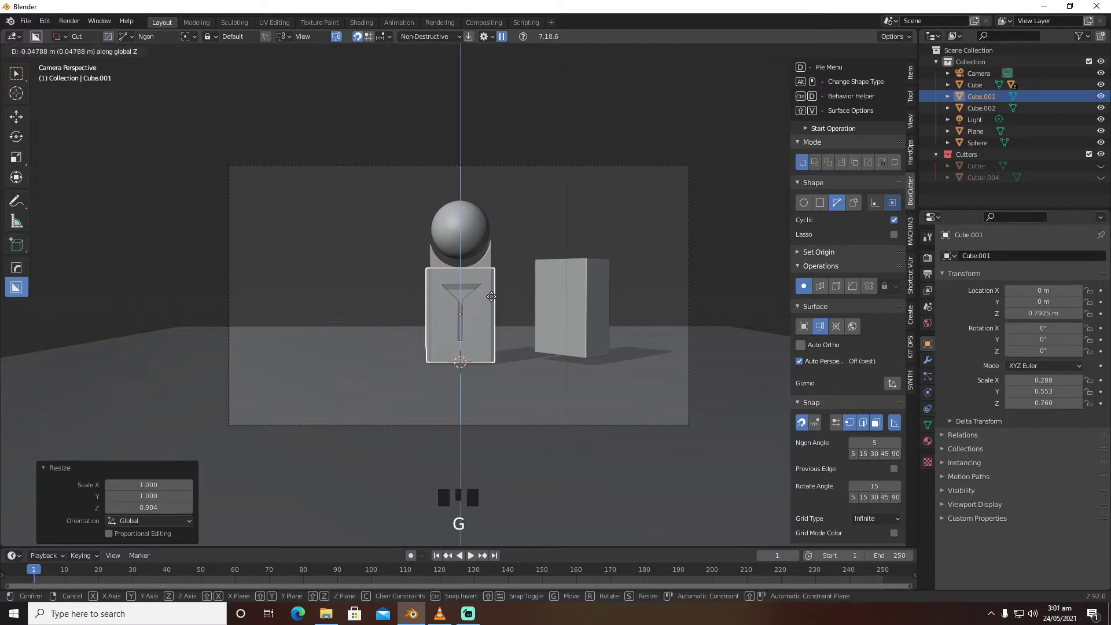
click(491, 297)
click(520, 264)
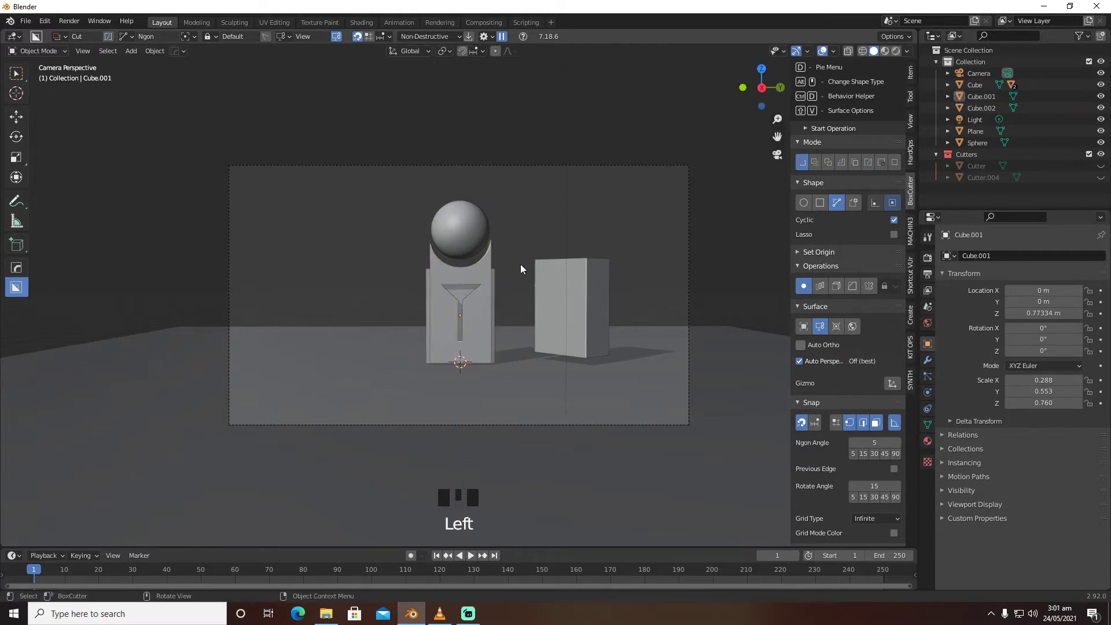
Thin the rotated box by scaling it to about 0.524 along its local X axis
click(589, 278)
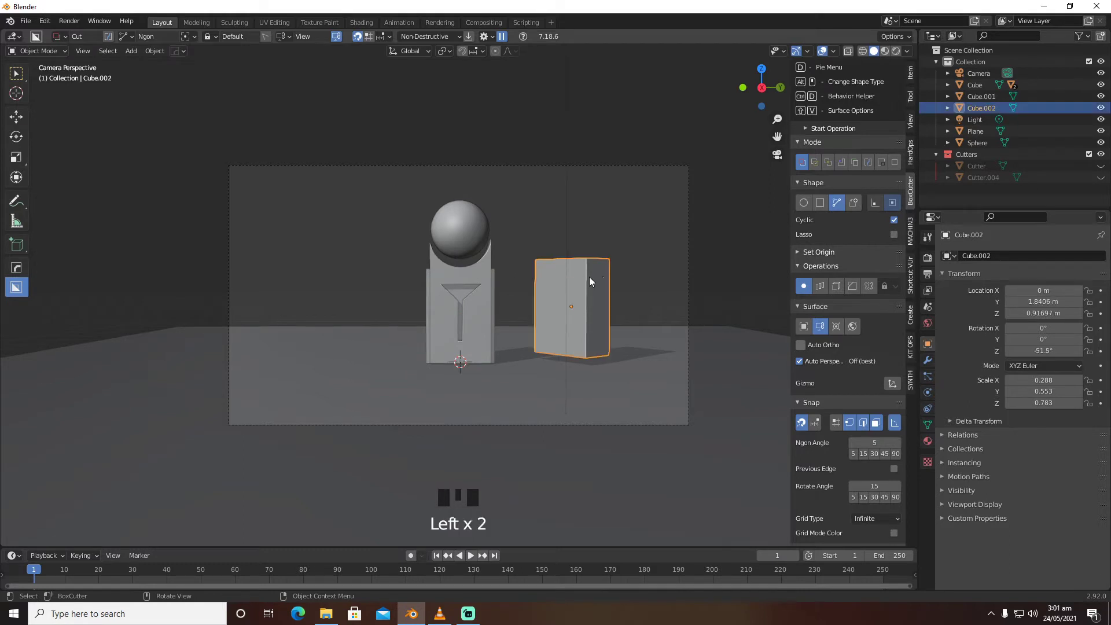
middle_drag(651, 273, 616, 273)
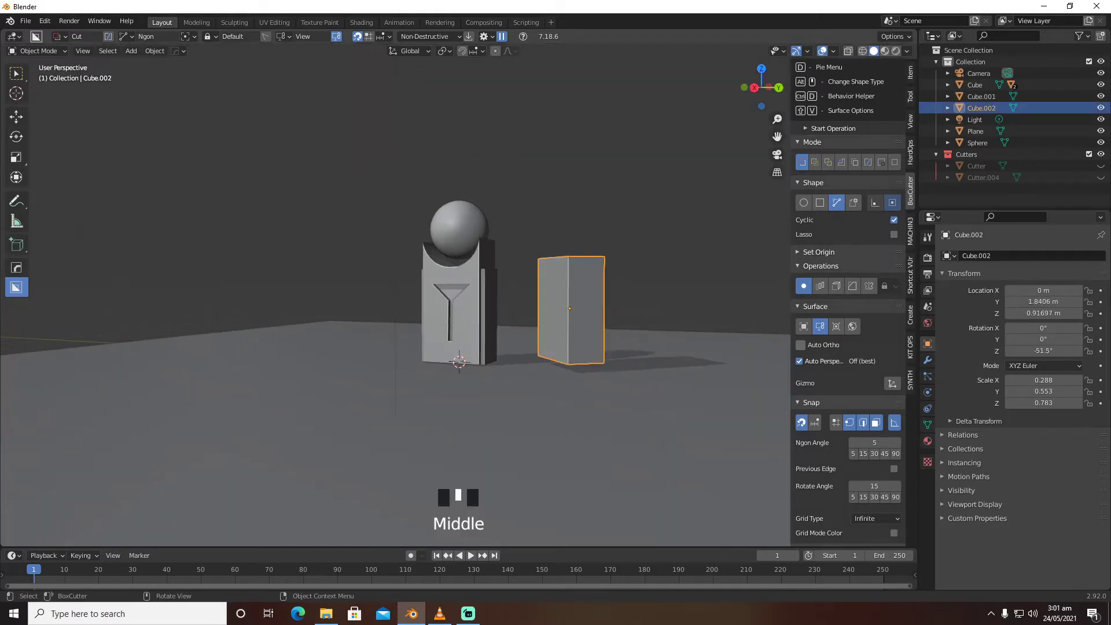
key(s)
key(x)
key(x)
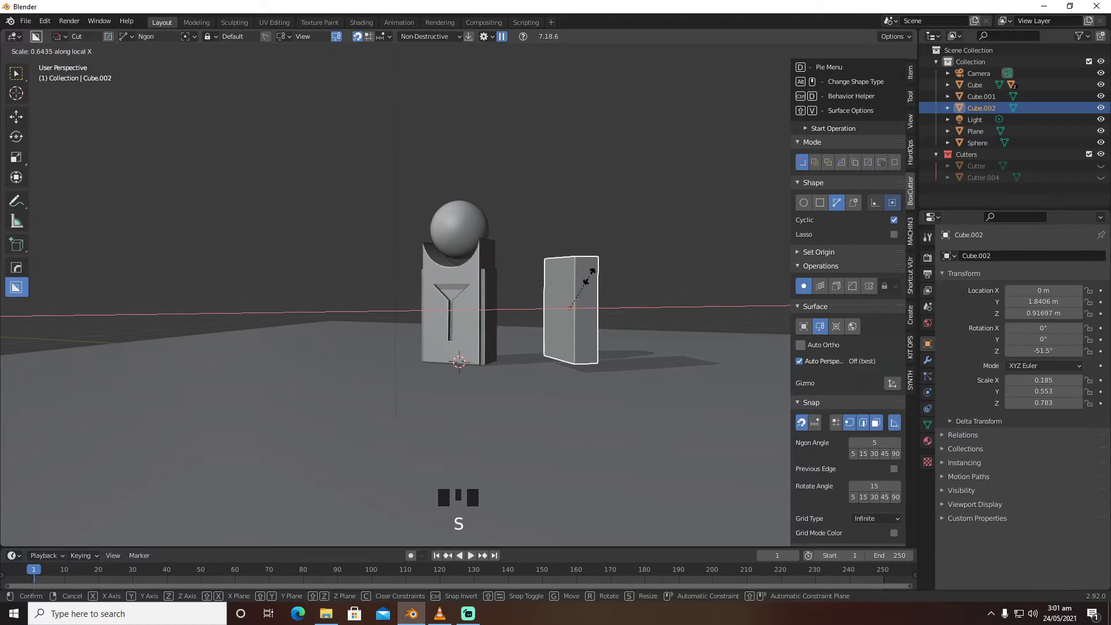
click(581, 280)
Stretch the rotated box by about 4.021 along Z and raise it about 1.961 m
key(s)
key(z)
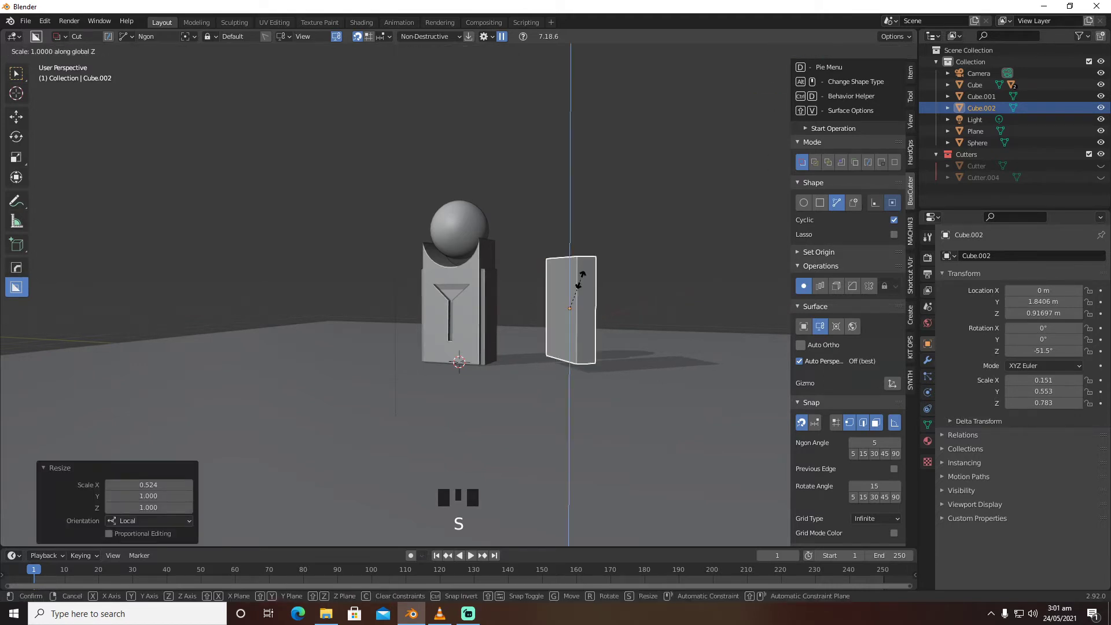
click(582, 186)
key(g)
key(z)
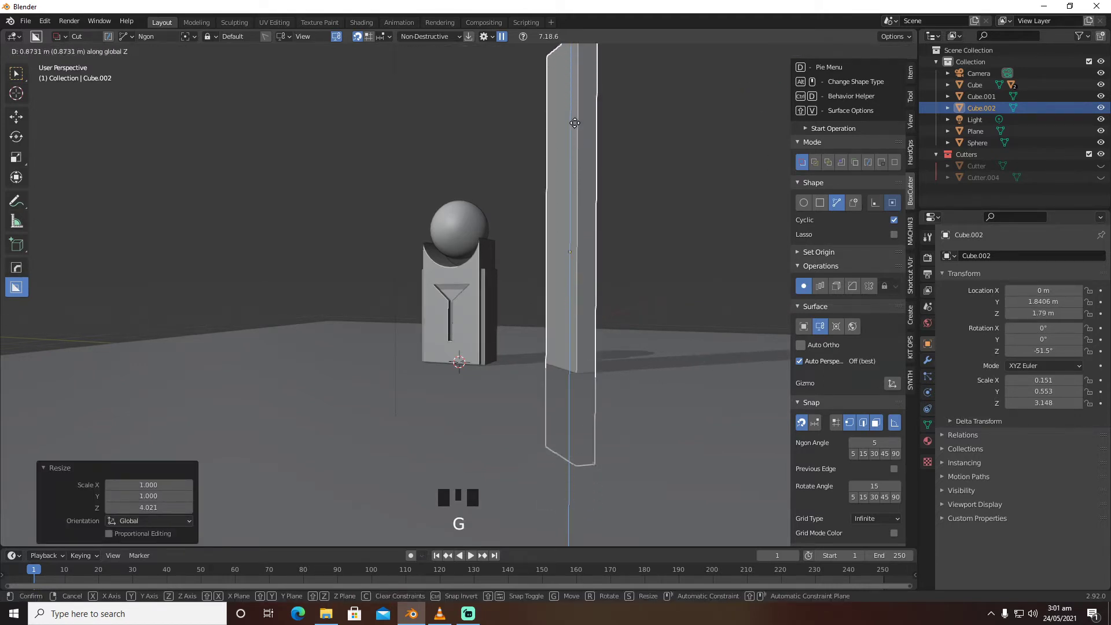
click(584, 58)
In the camera view, shorten the tall panel by about 0.598 along Z and lower it about 0.961 m
key(KP_0)
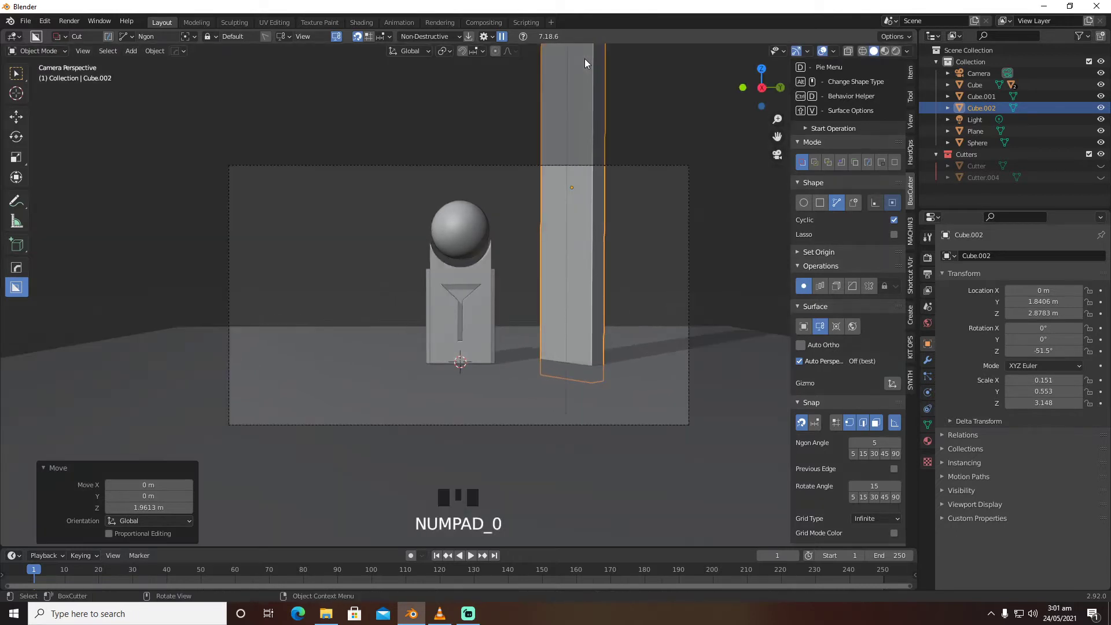
key(s)
key(z)
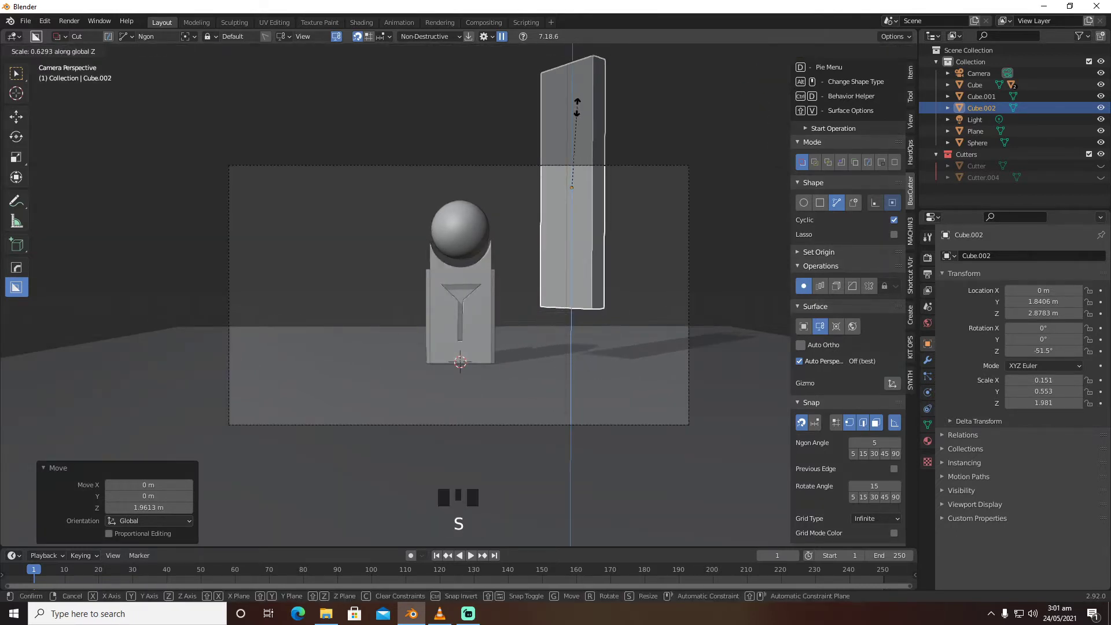
click(575, 101)
key(g)
key(z)
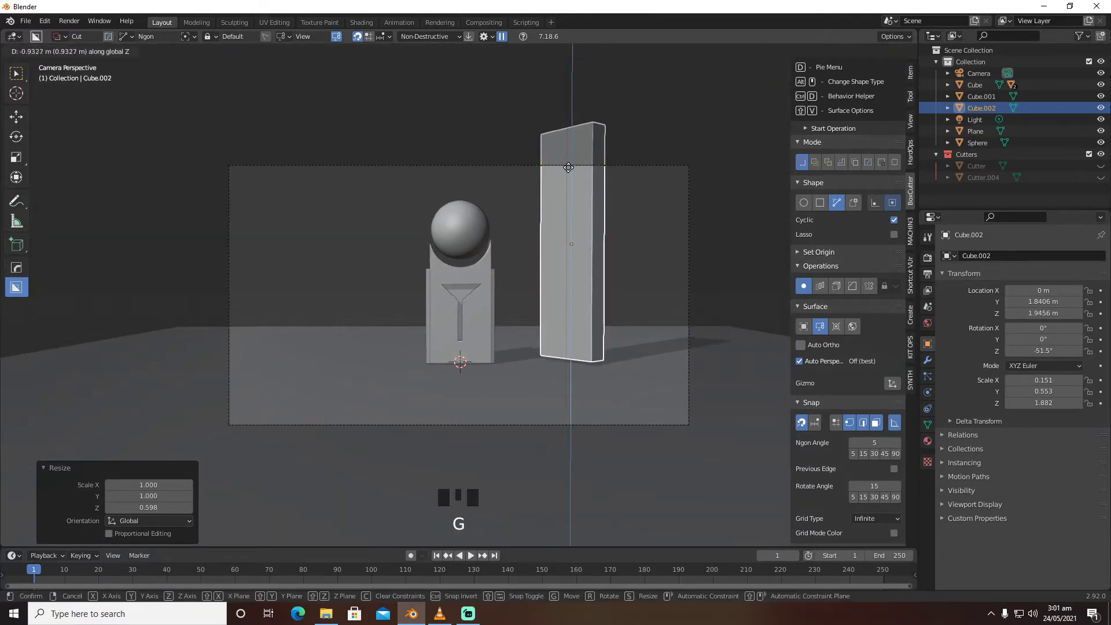
click(567, 169)
Scale the tall panel to about 0.830 along Z and lower it about 0.325 m
key(g)
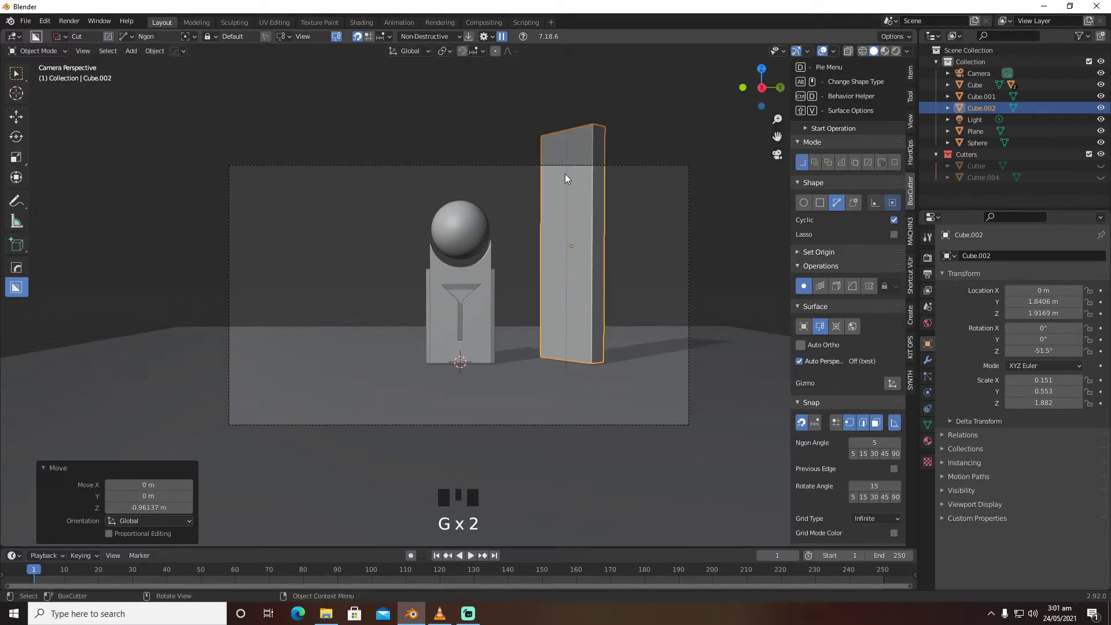
key(s)
click(557, 187)
key(g)
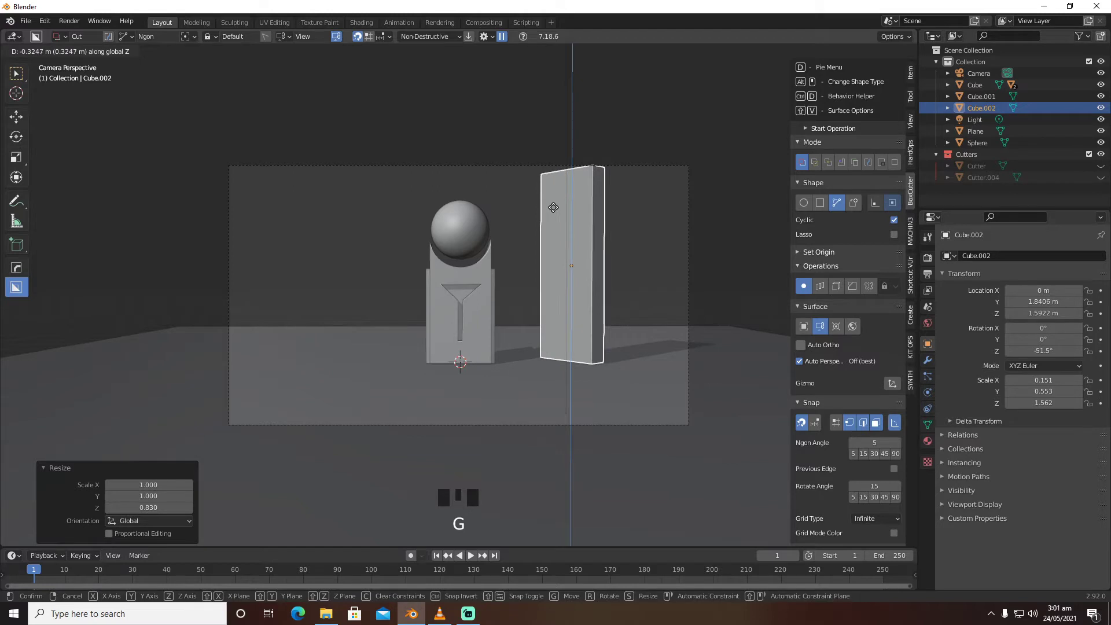
click(553, 207)
Reduce the panel's height by about 0.952 along Z and lower it about 0.086 m onto the floor
key(s)
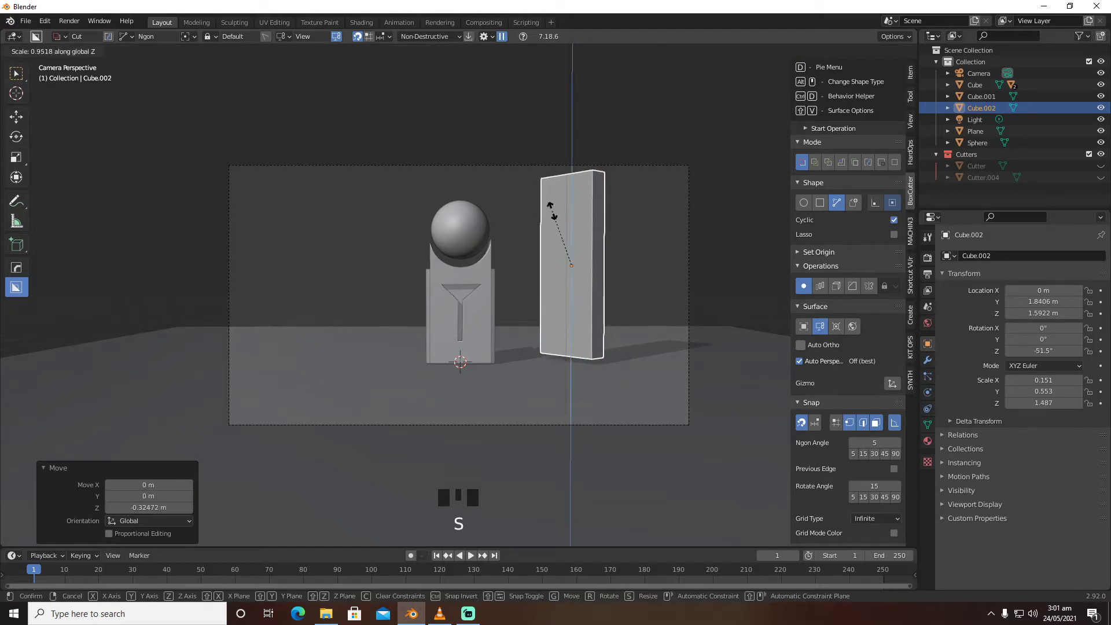
click(551, 210)
key(g)
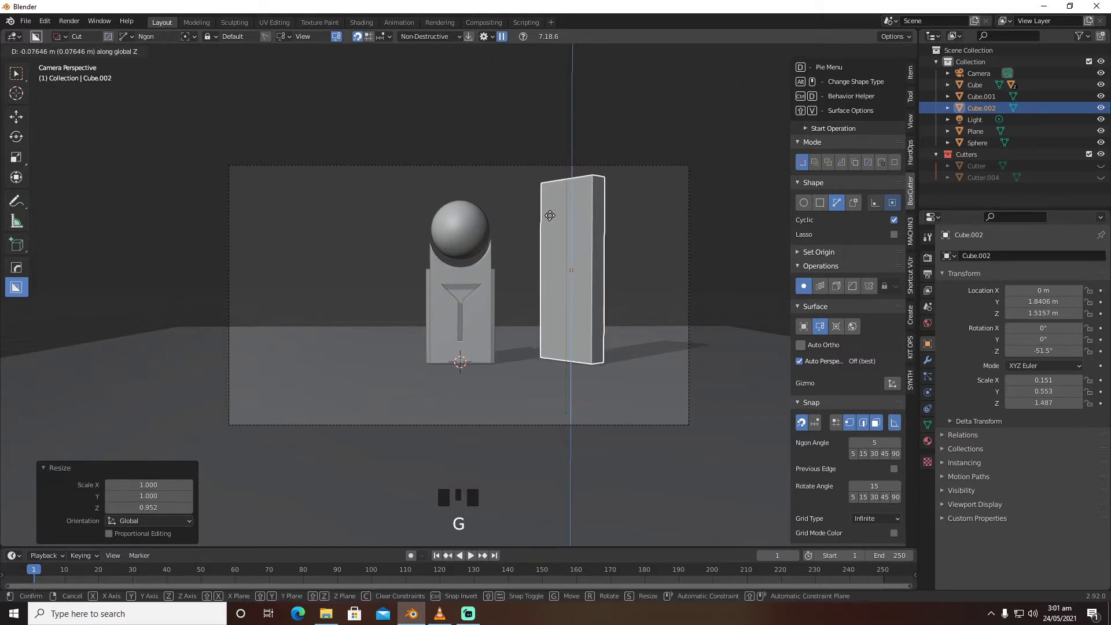
click(550, 216)
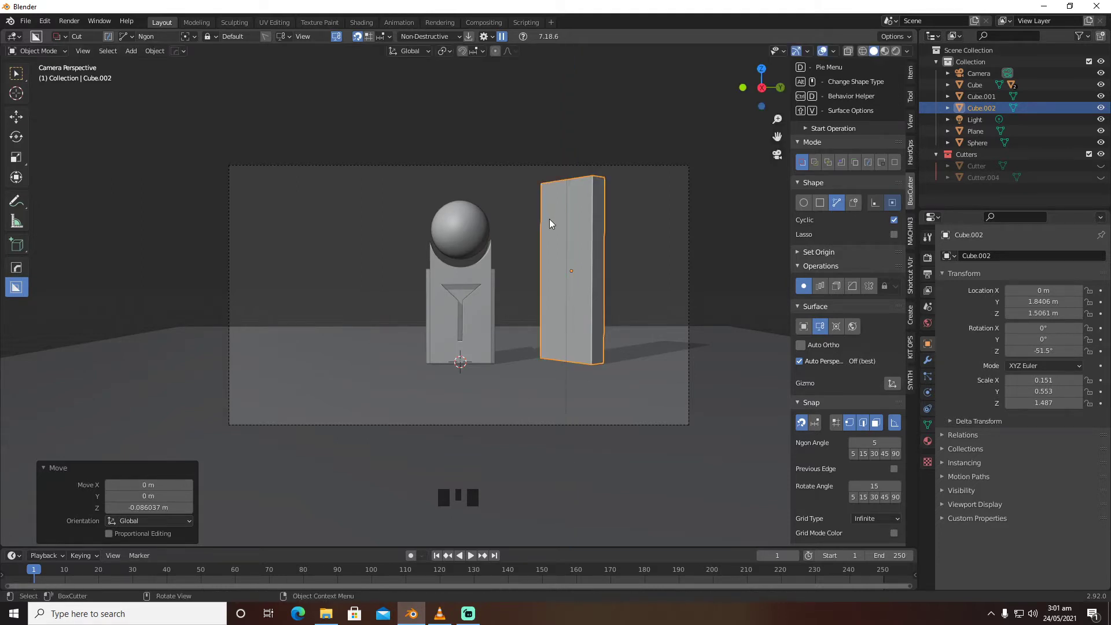
Duplicate the tall panel, move the copy about -3.649 m along Y, and rotate it to 48.3° about Z
key(shift+d)
right_click(550, 219)
key(g)
key(y)
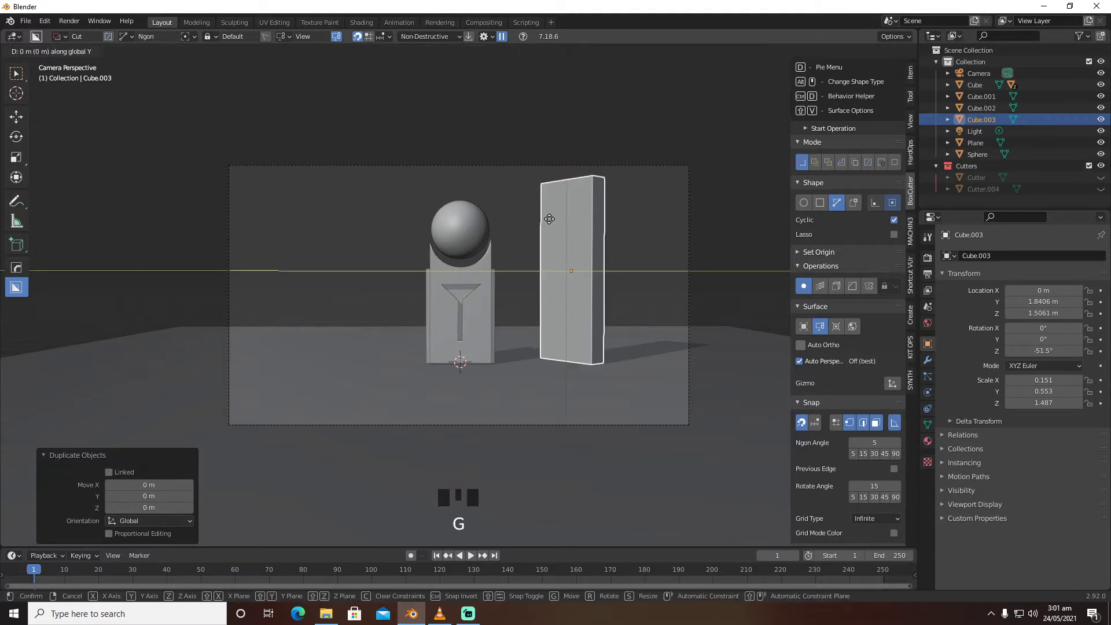
click(328, 220)
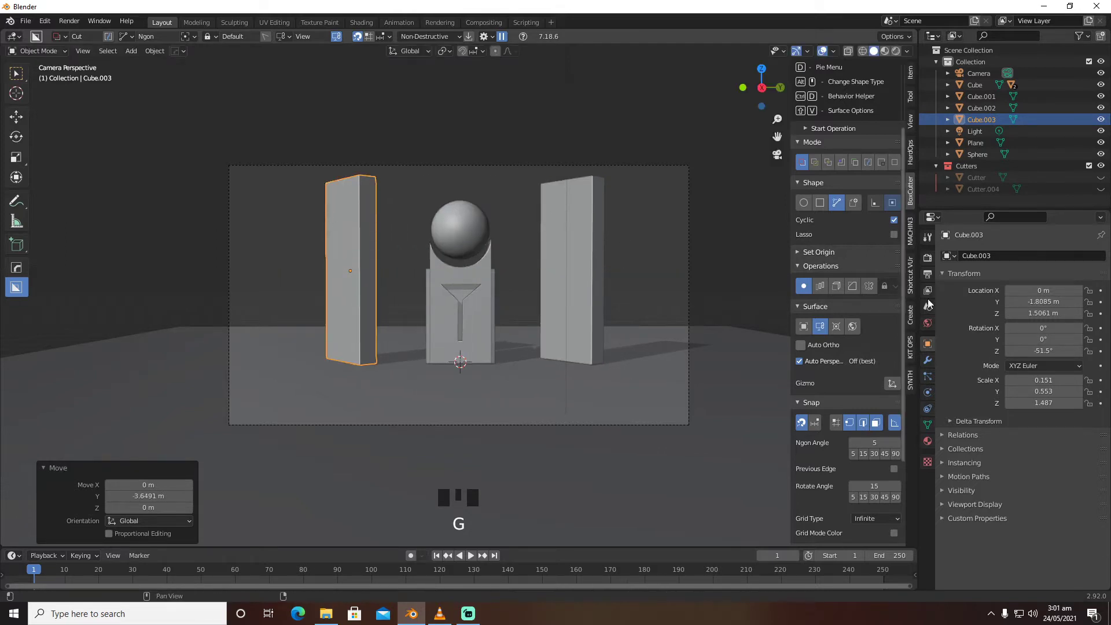
mouse_move(1040, 346)
mouse_down()
mouse_move(1024, 345)
mouse_move(1037, 351)
mouse_up()
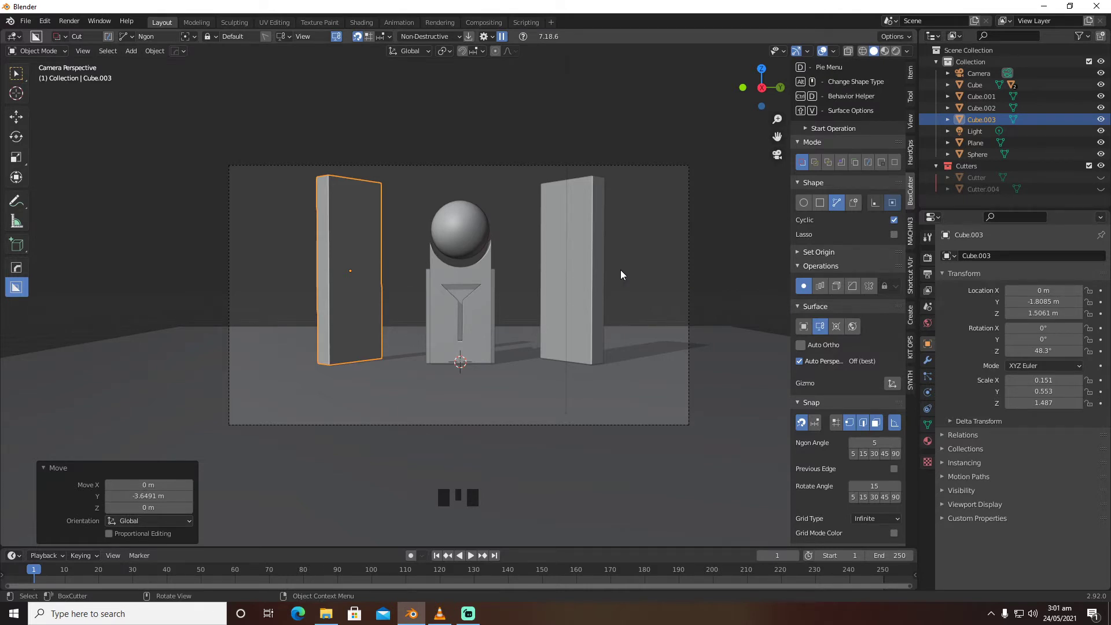
Set BoxCutter to the Box shape with its surface alignment on Object
click(820, 203)
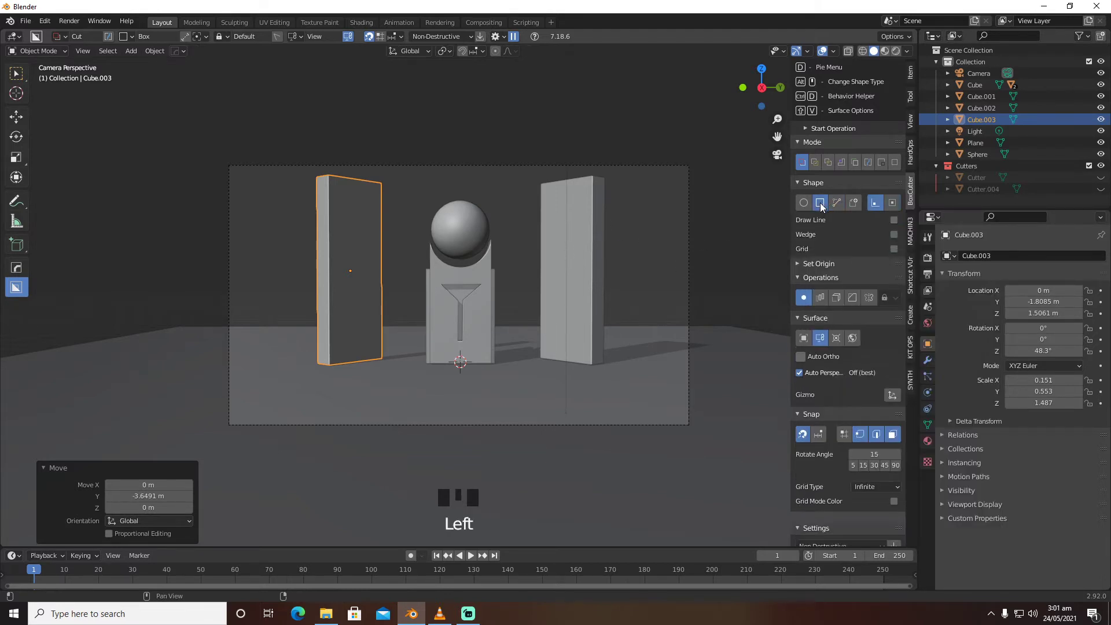
scroll(723, 234, up, 3)
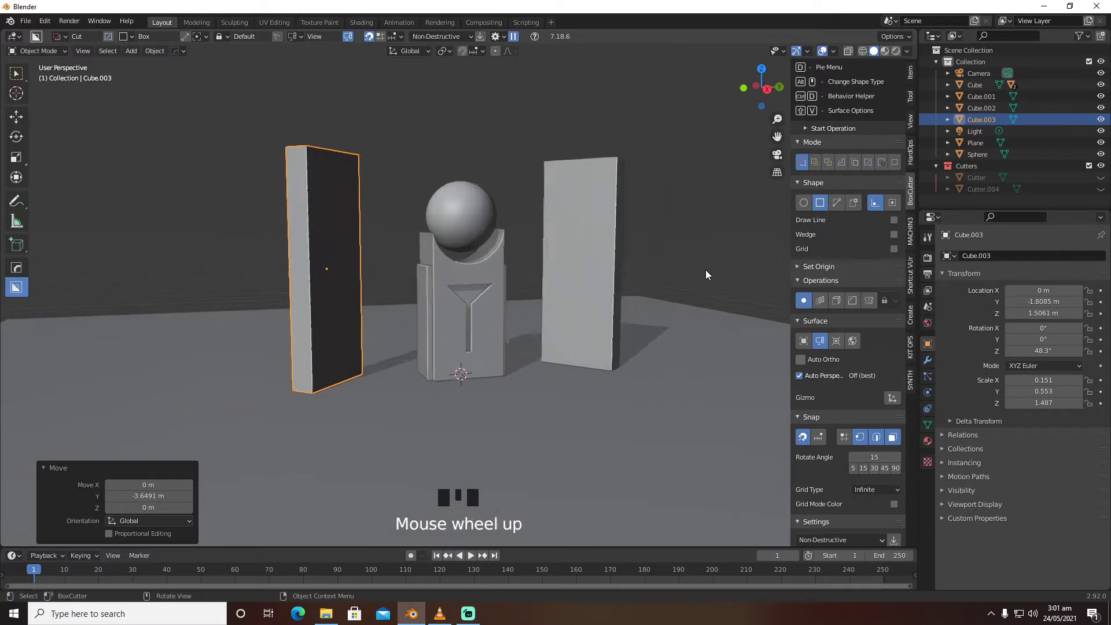
key(d)
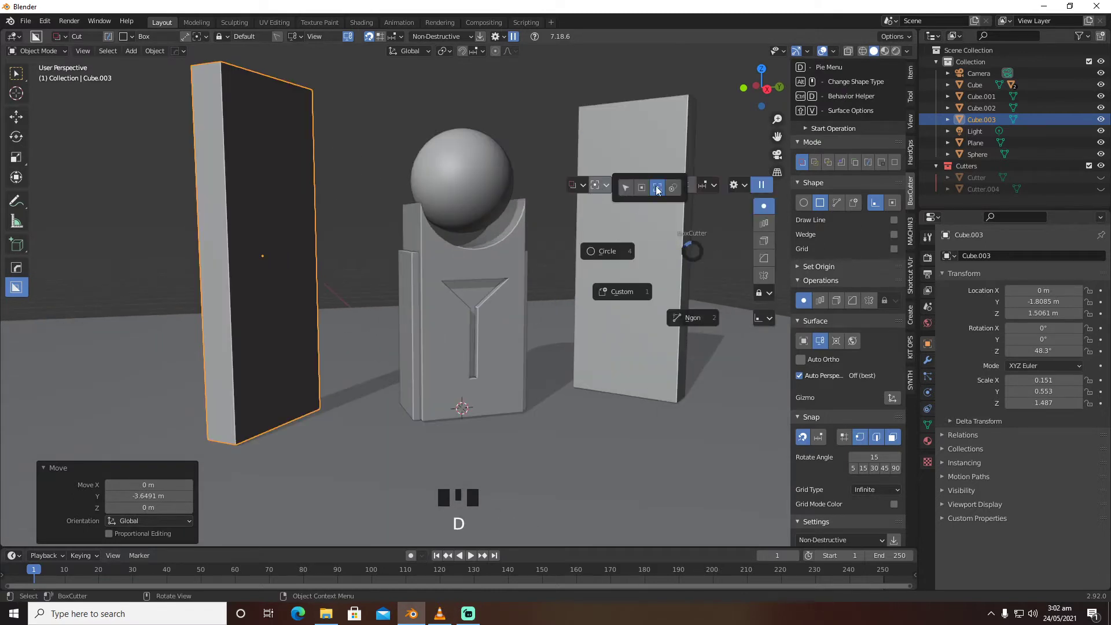
click(666, 187)
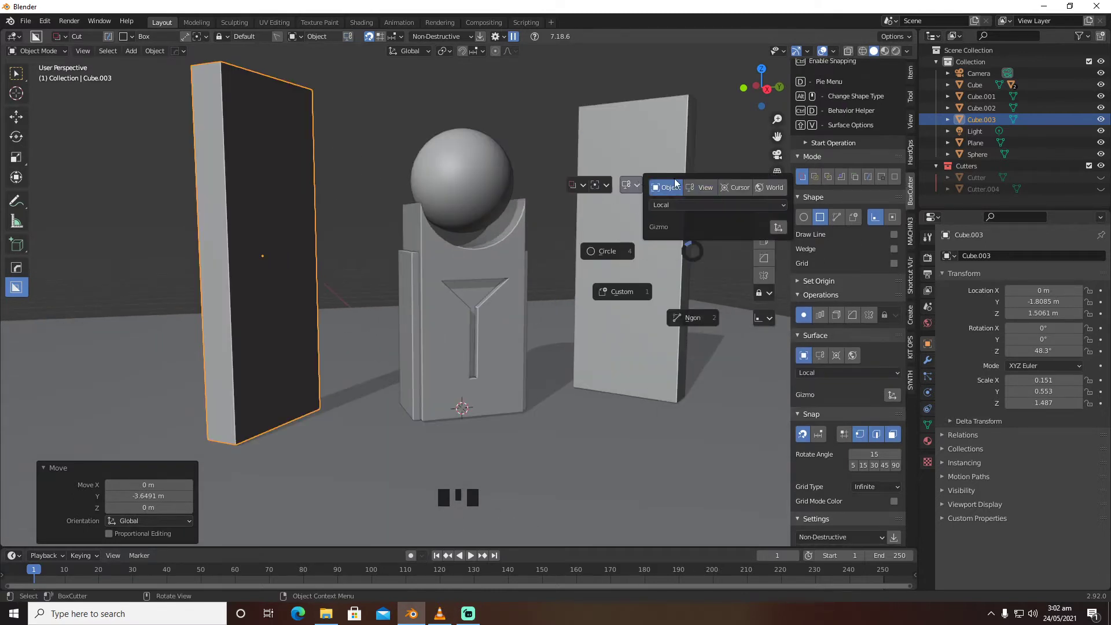
Select the right-hand tall panel and, from the camera view, cut a rectangular slot across its face near the top
click(724, 144)
click(672, 176)
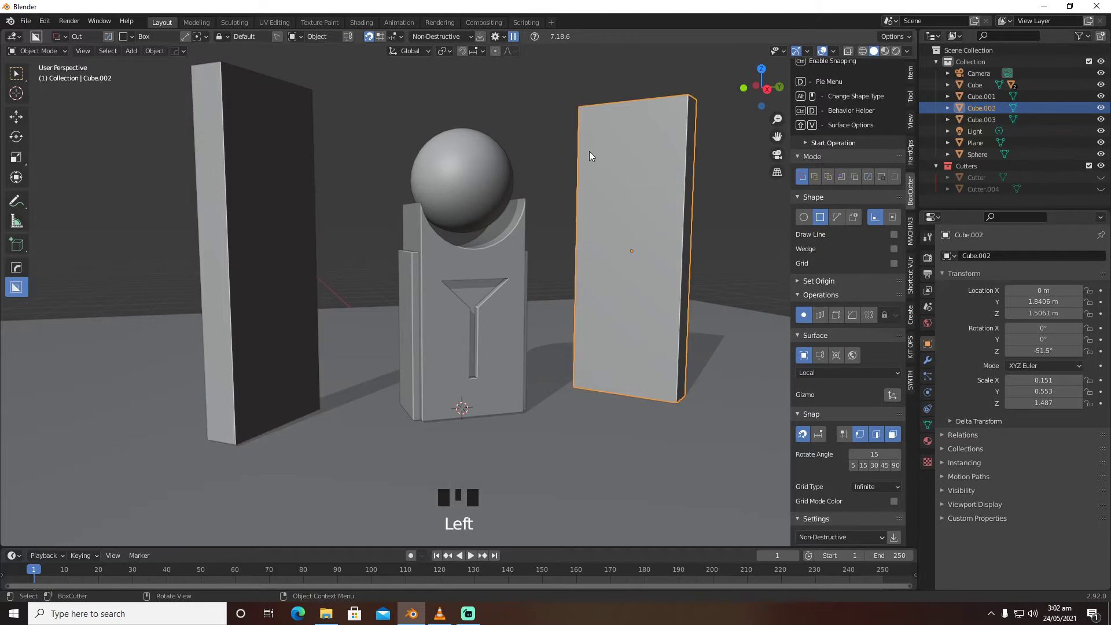
middle_drag(589, 151, 705, 169)
key(grave)
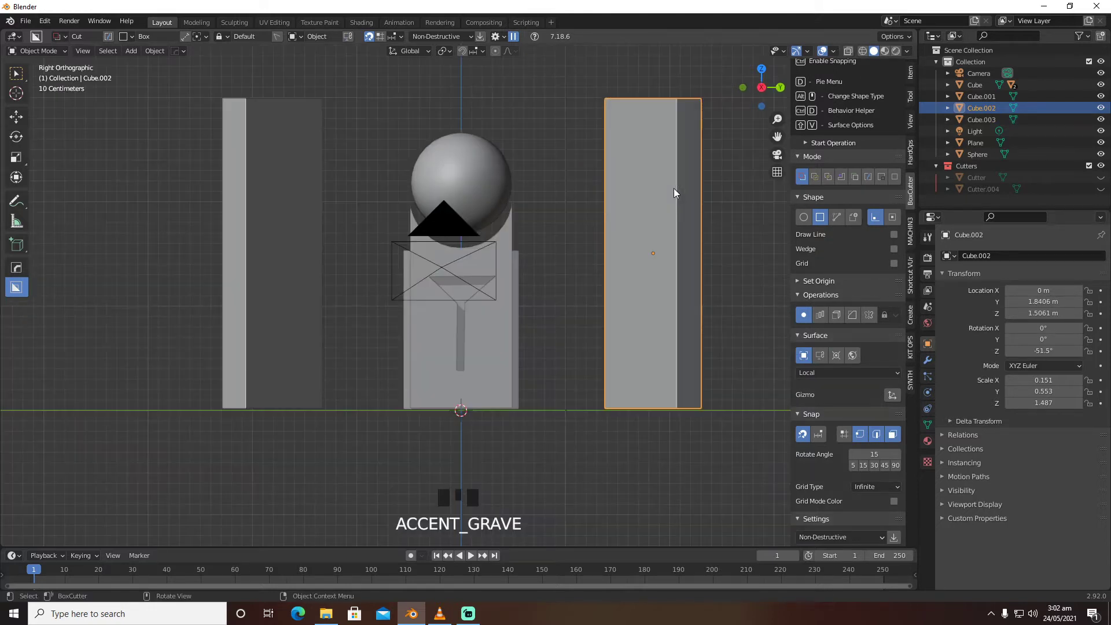
key(grave)
middle_drag(674, 188, 696, 188)
key(KP_0)
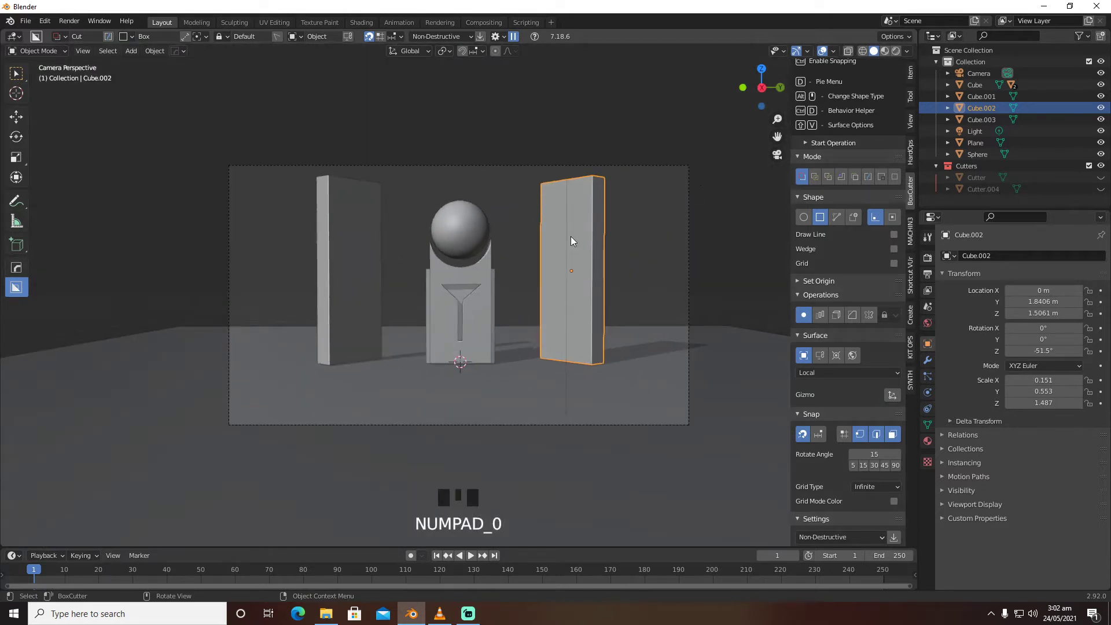
drag(538, 193, 617, 210)
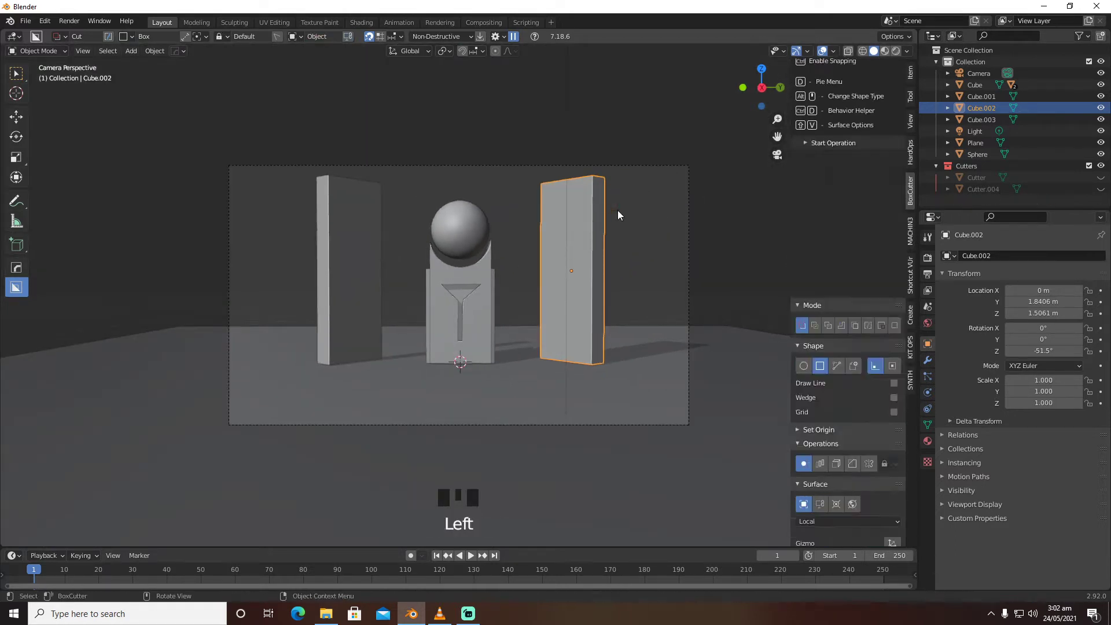
drag(541, 196, 599, 206)
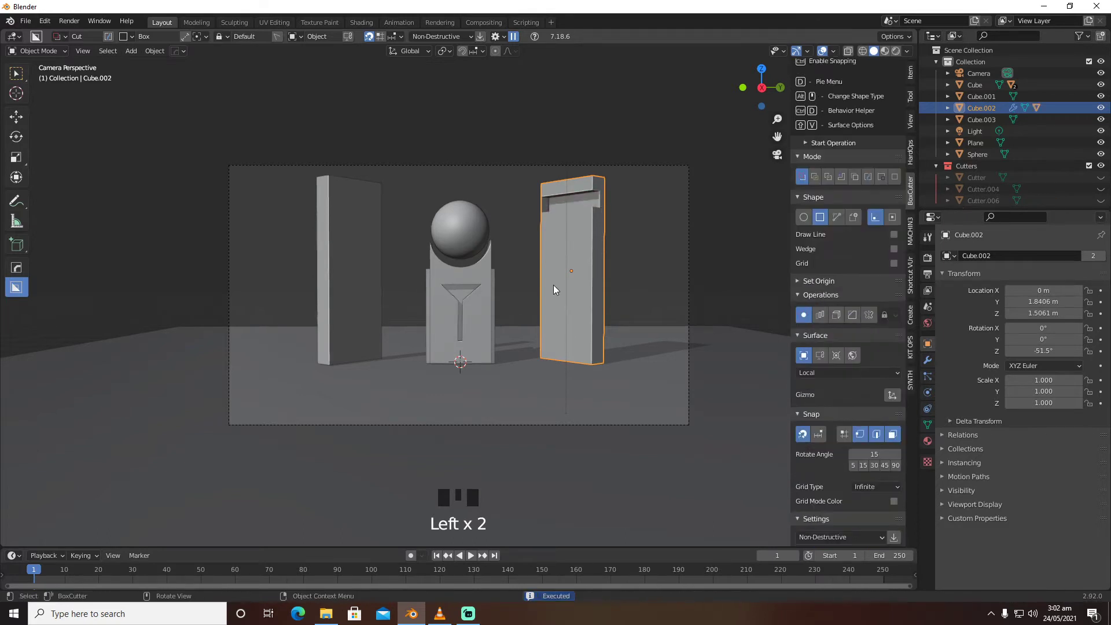
drag(541, 282, 593, 289)
click(601, 286)
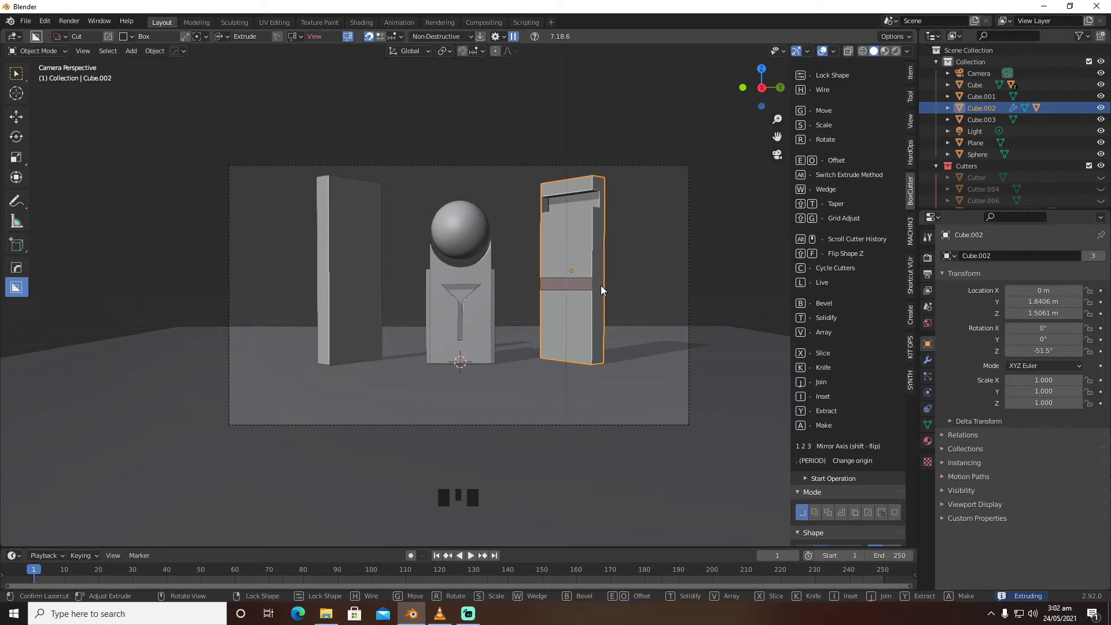
key(ctrl+z)
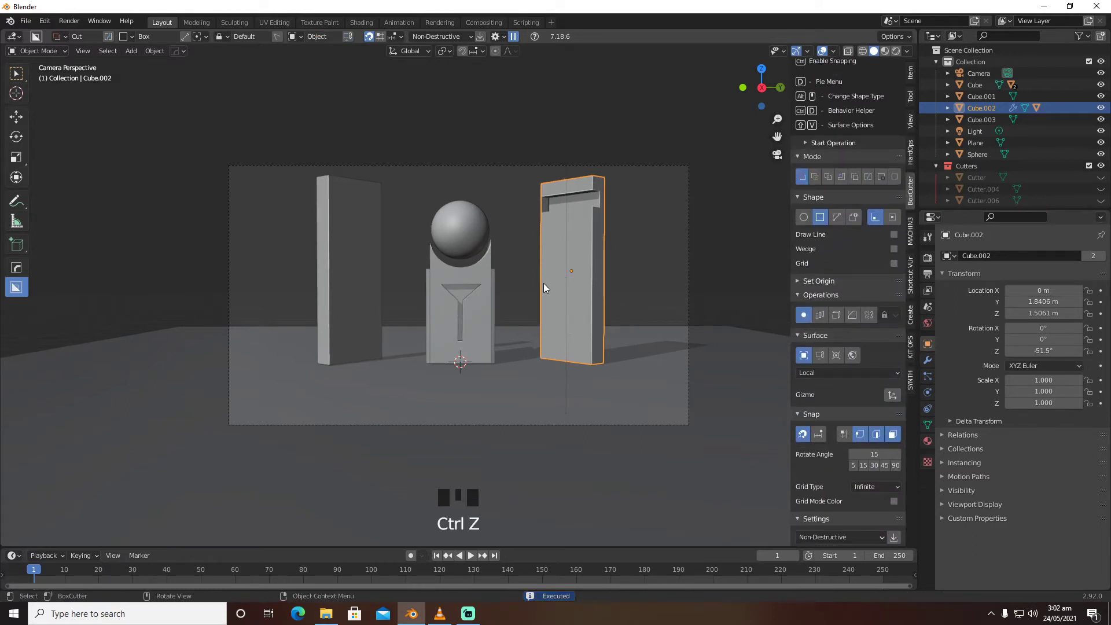
Cut two more rectangular slots into the right-hand panel, one just below mid-height and one near the floor
drag(543, 281, 592, 293)
click(594, 292)
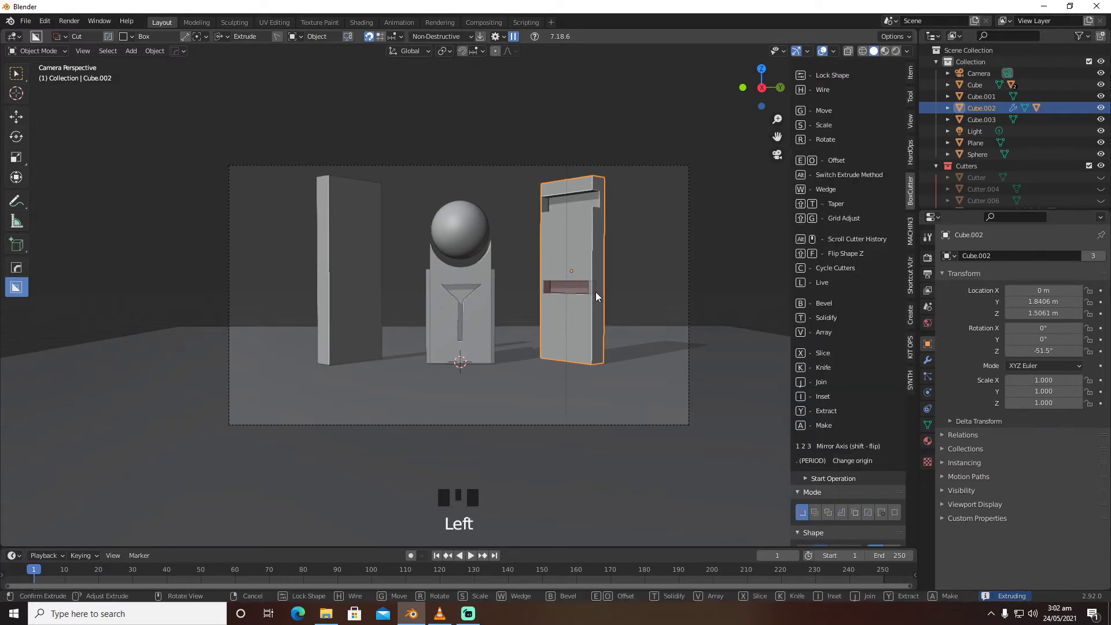
click(541, 337)
drag(552, 341, 588, 353)
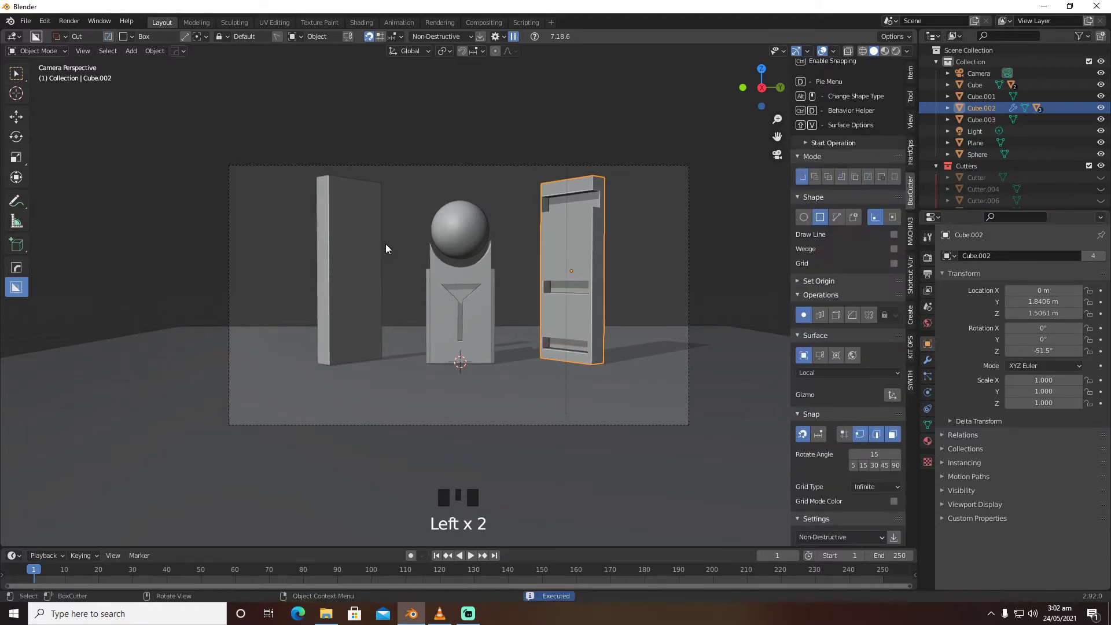
Cut three rectangular slots into the left-hand tall panel, near its top, at mid-height and in its lower part
click(354, 207)
drag(332, 190, 376, 206)
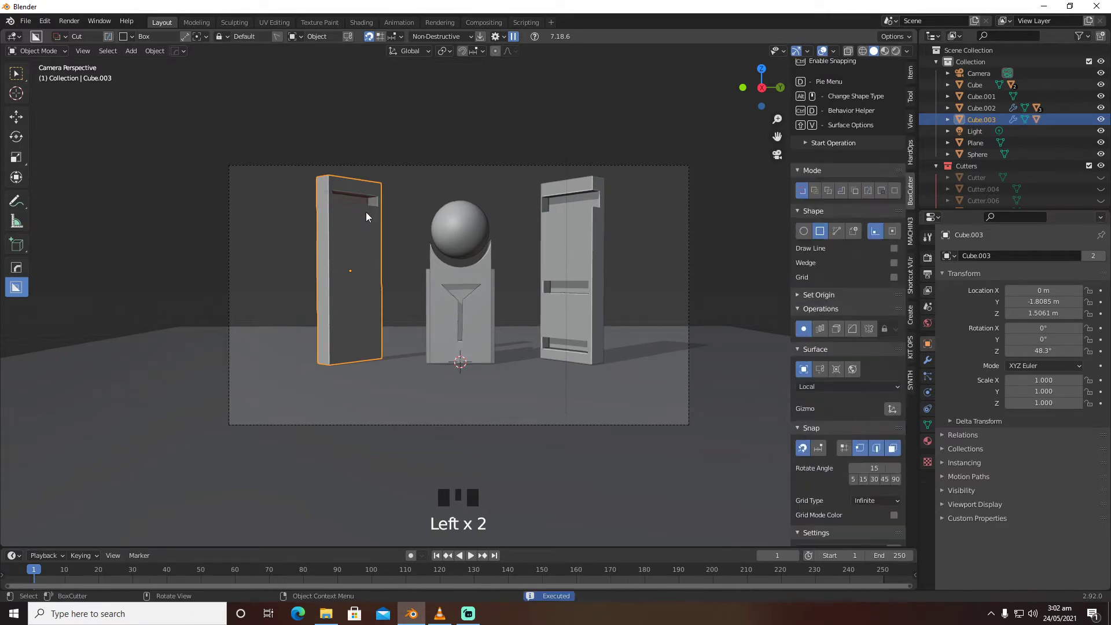
drag(338, 249, 374, 262)
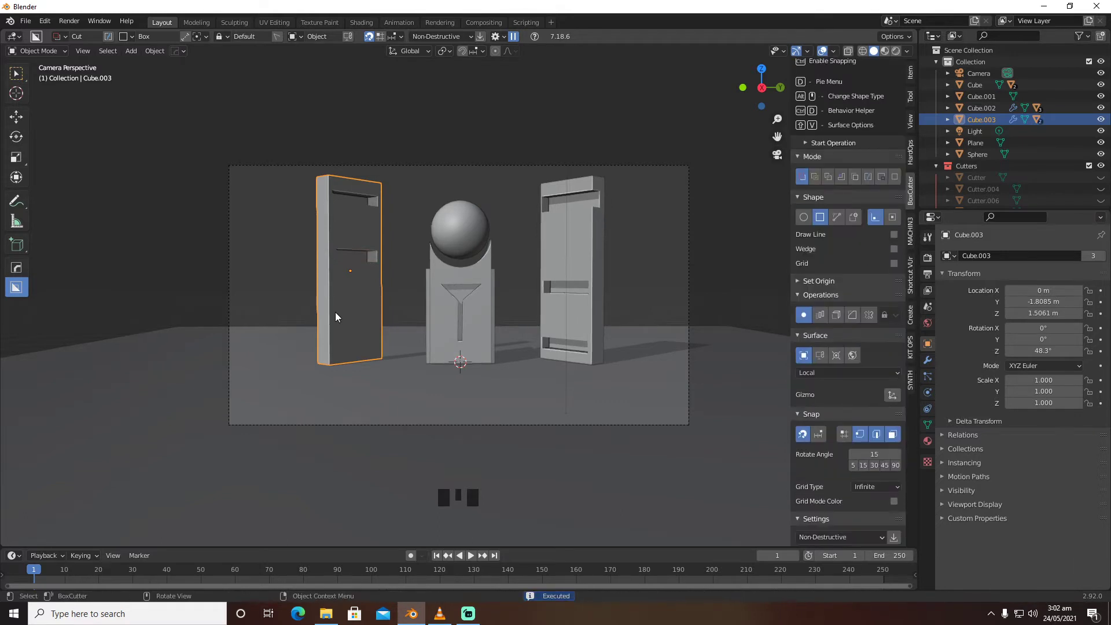
mouse_move(335, 313)
mouse_down()
mouse_move(373, 337)
mouse_move(372, 326)
mouse_up()
Apply the boolean cuts on both tall panels with the HardOps Csharp operation
click(563, 247)
key(q)
click(562, 248)
click(375, 268)
key(Tab)
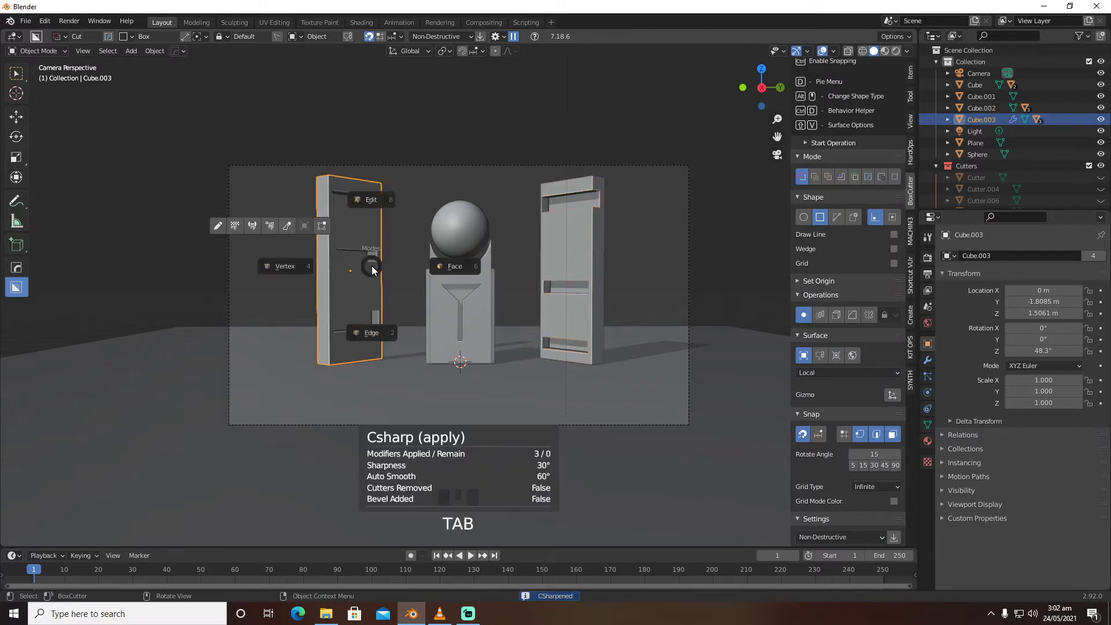
key(q)
click(371, 265)
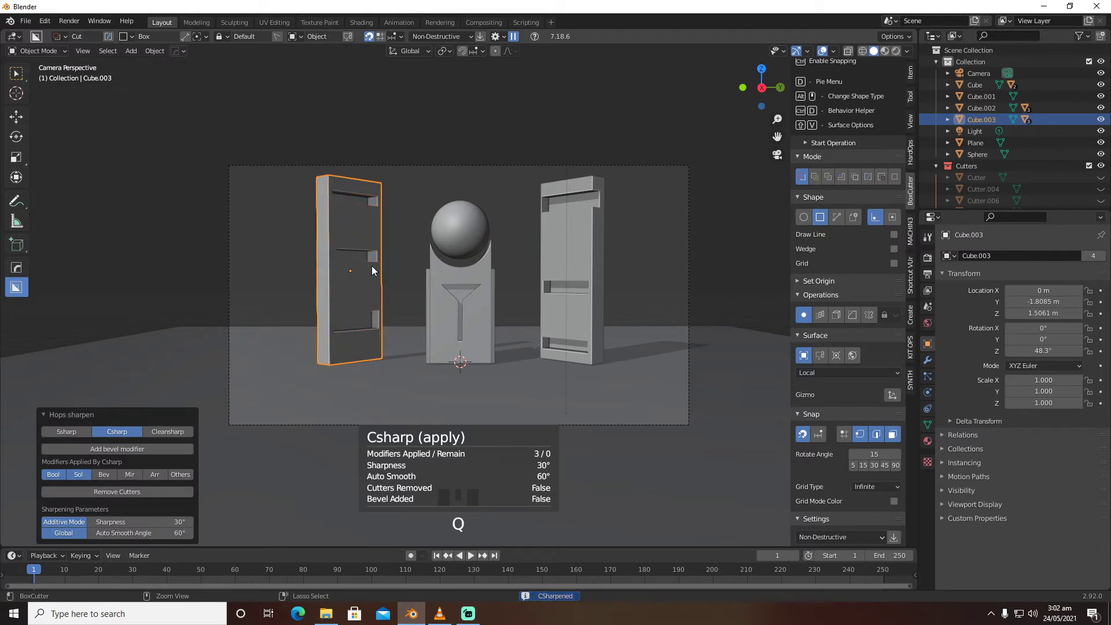
Switch the viewport to rendered shading
click(467, 237)
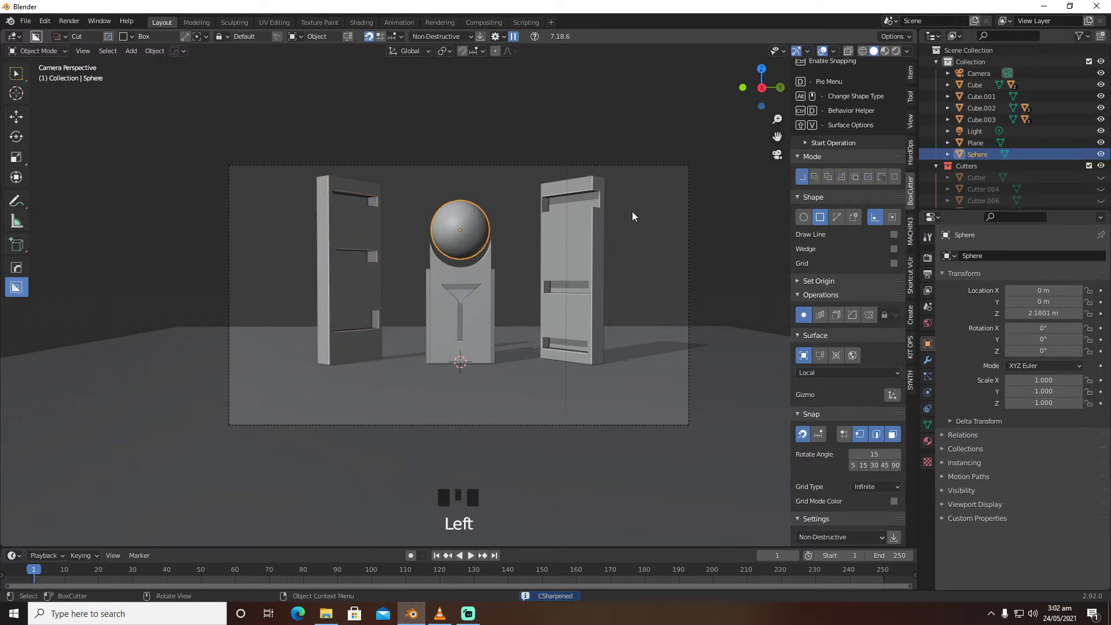
click(894, 58)
click(895, 52)
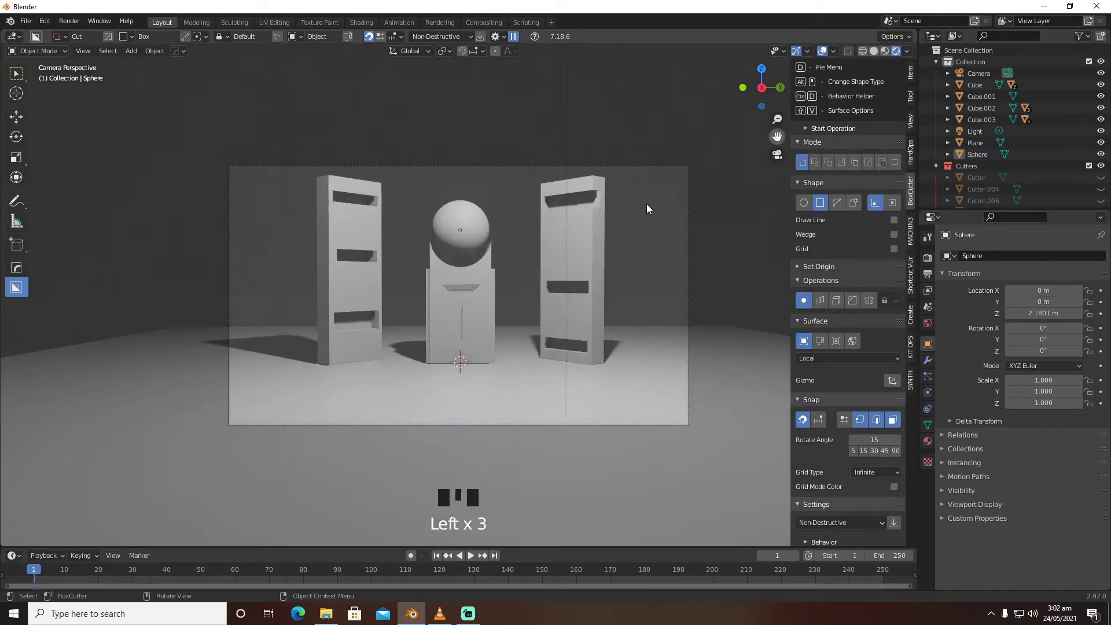
Append the Kevlar material from exhibition_final.blend in the "blender materials cycles" folder on drive H
click(490, 308)
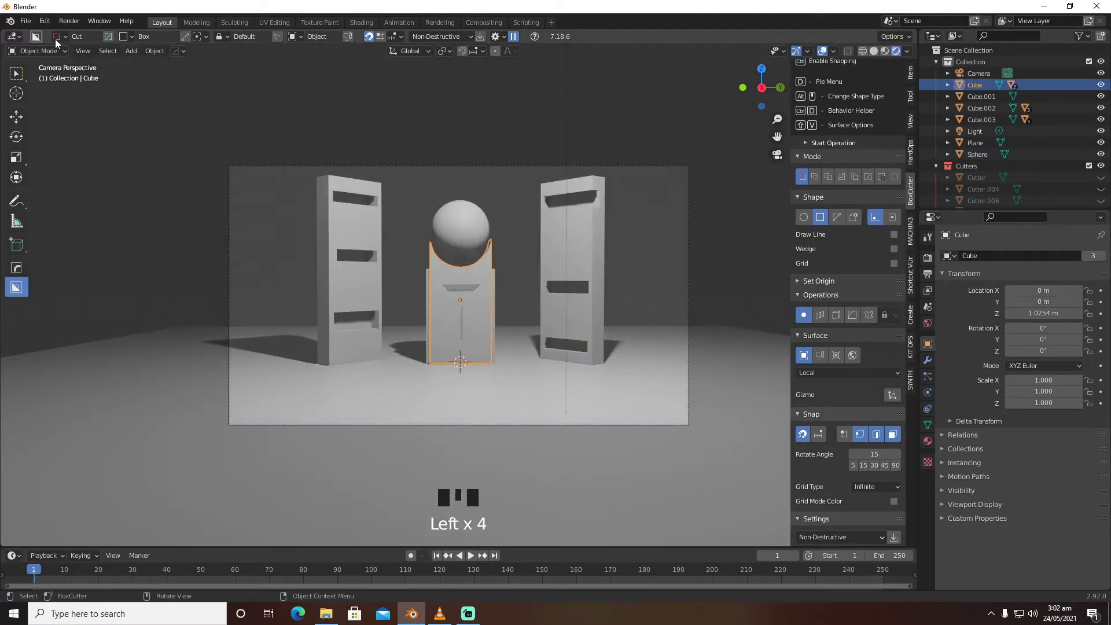
click(26, 21)
click(82, 160)
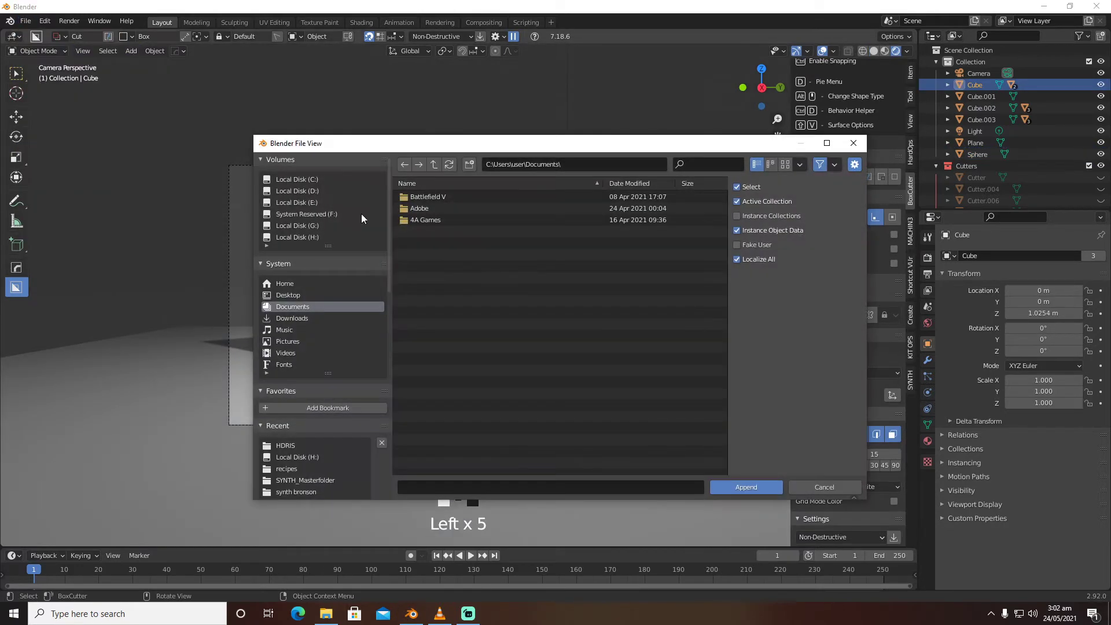
click(306, 237)
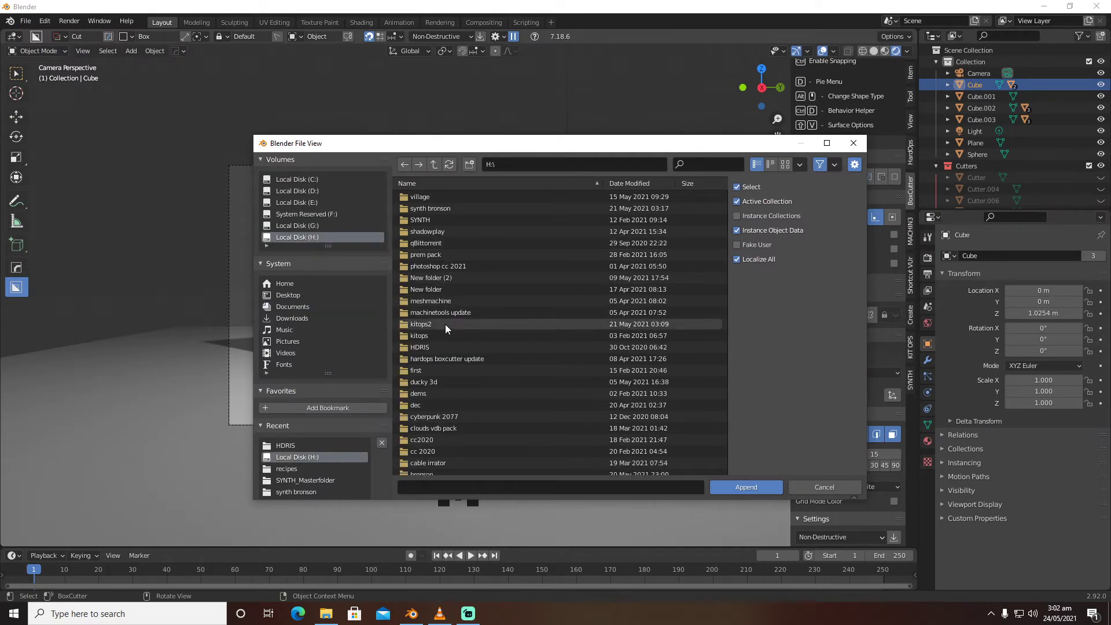
scroll(438, 433, down, 5)
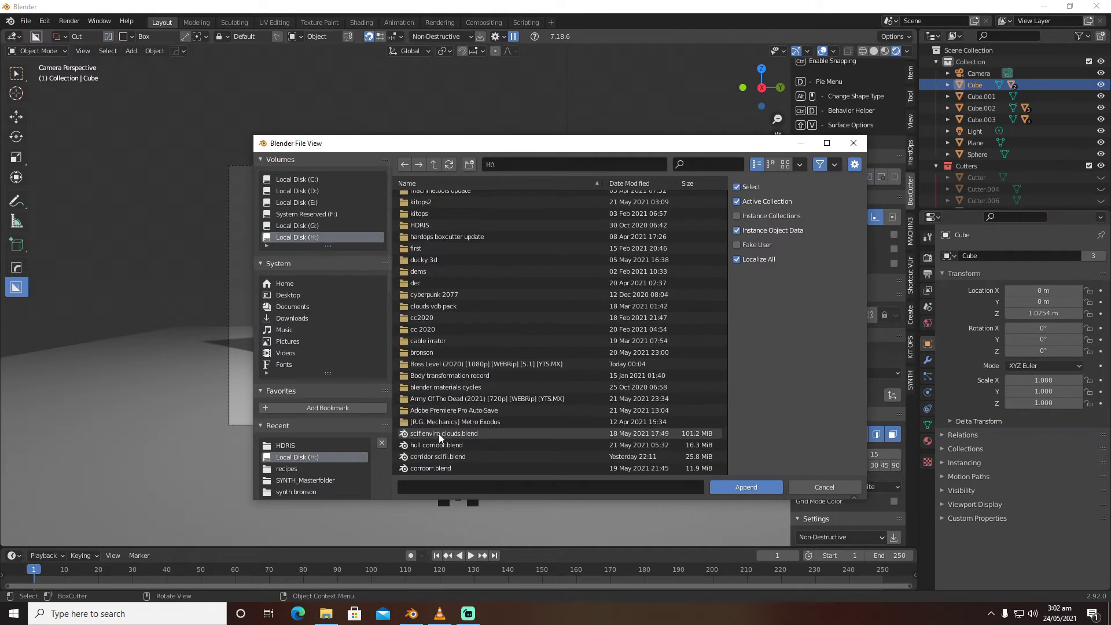
click(442, 388)
double_click(442, 387)
double_click(419, 203)
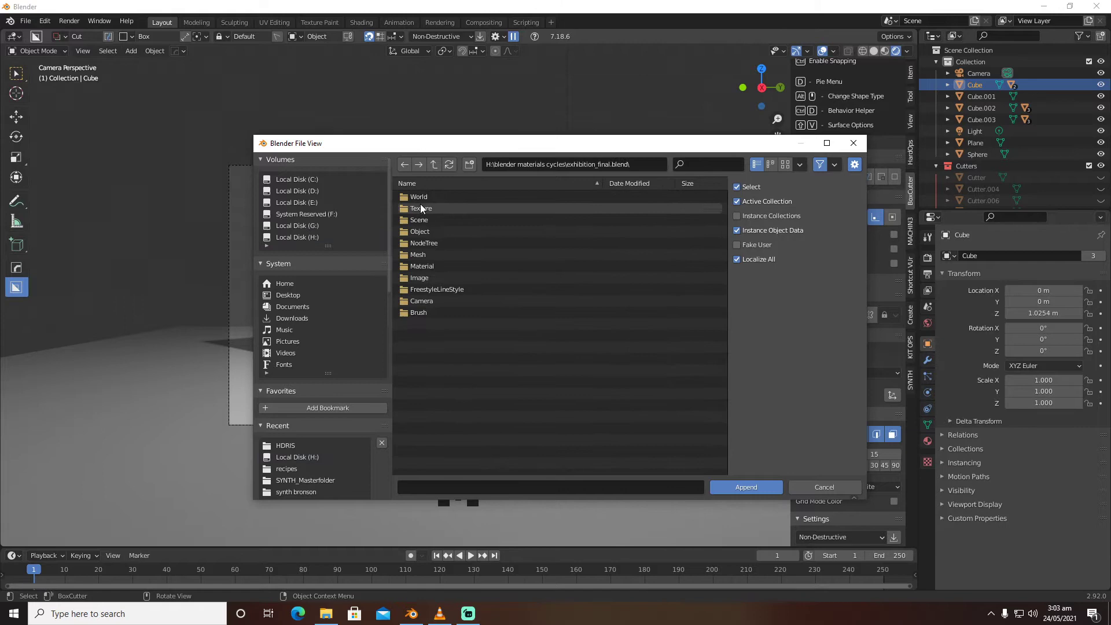
click(435, 266)
double_click(436, 264)
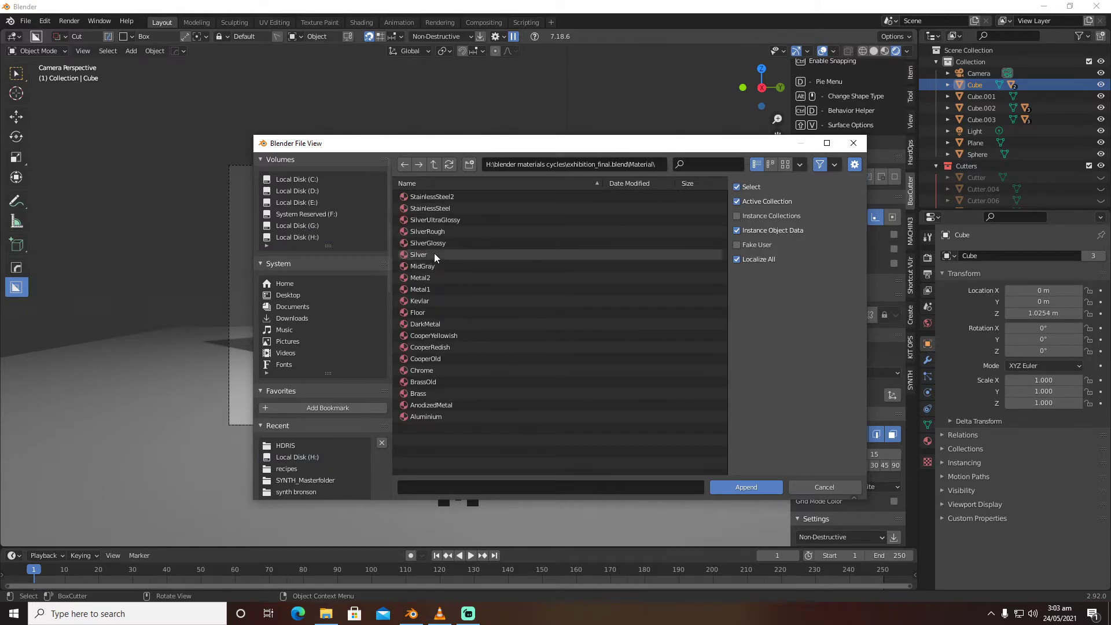
click(439, 300)
click(746, 487)
Open the notched block's material settings and save the project as "scifi envviro" on drive H
click(486, 328)
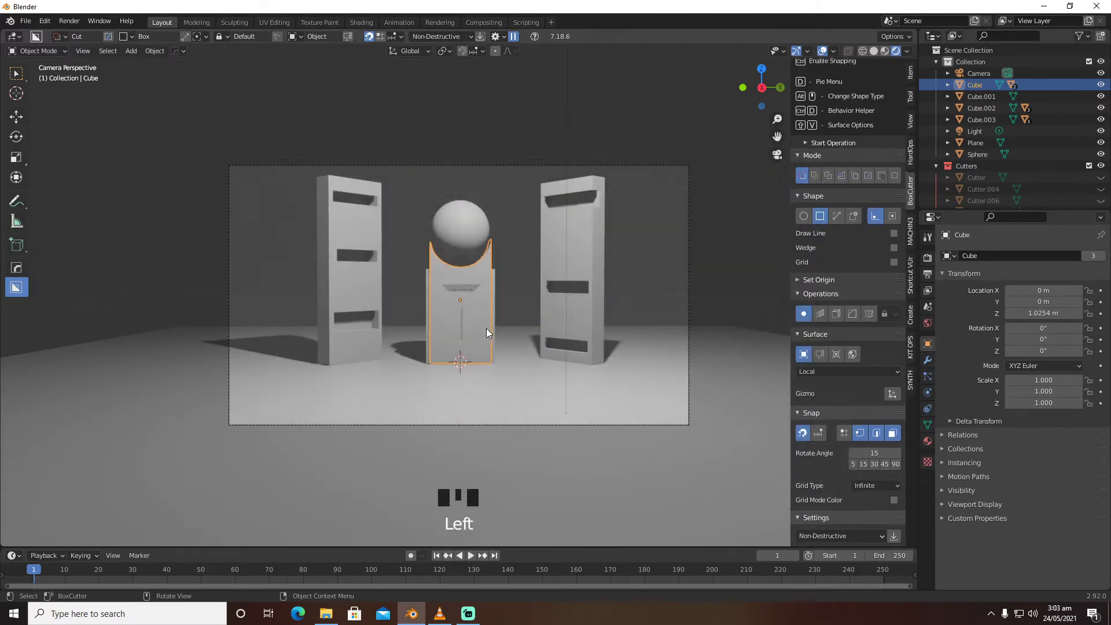
click(928, 440)
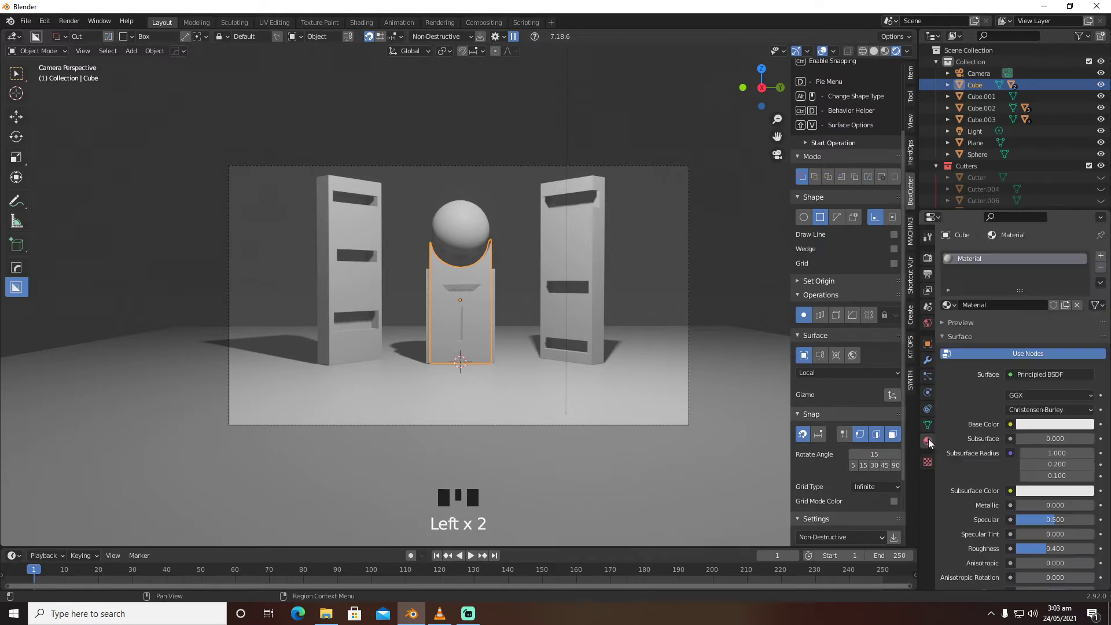
click(948, 305)
key(ctrl+s)
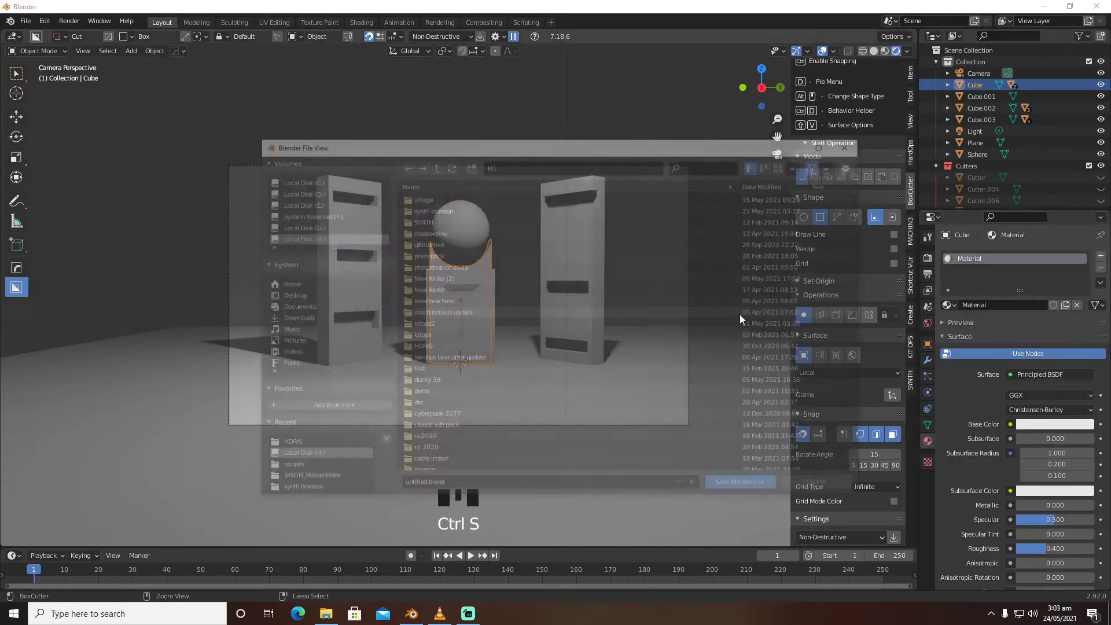
text(scif)
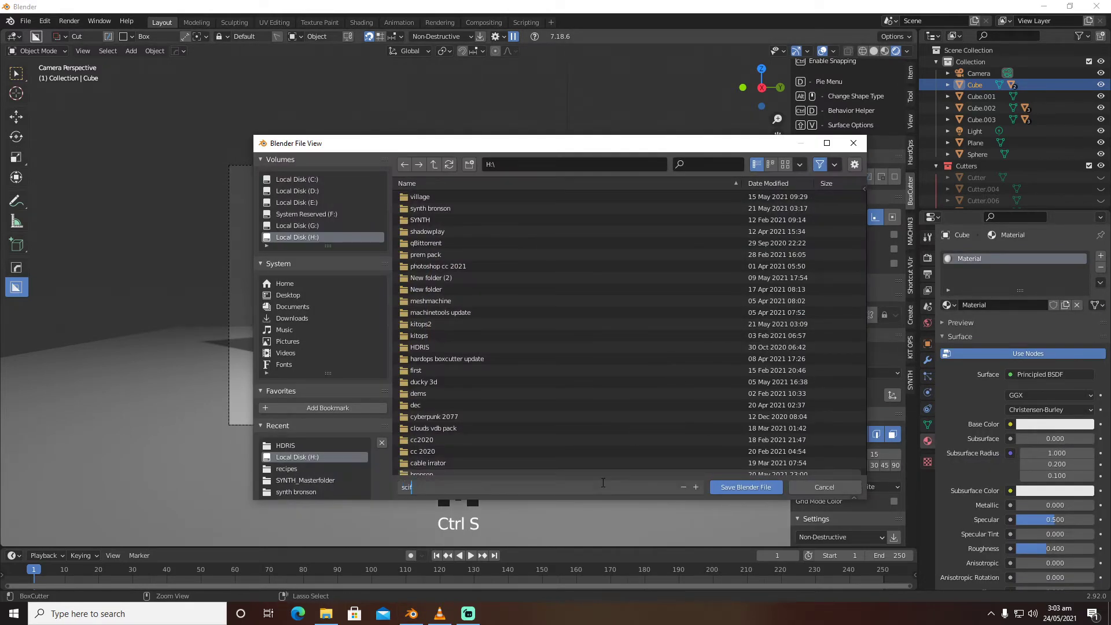
text(i envviro)
click(731, 484)
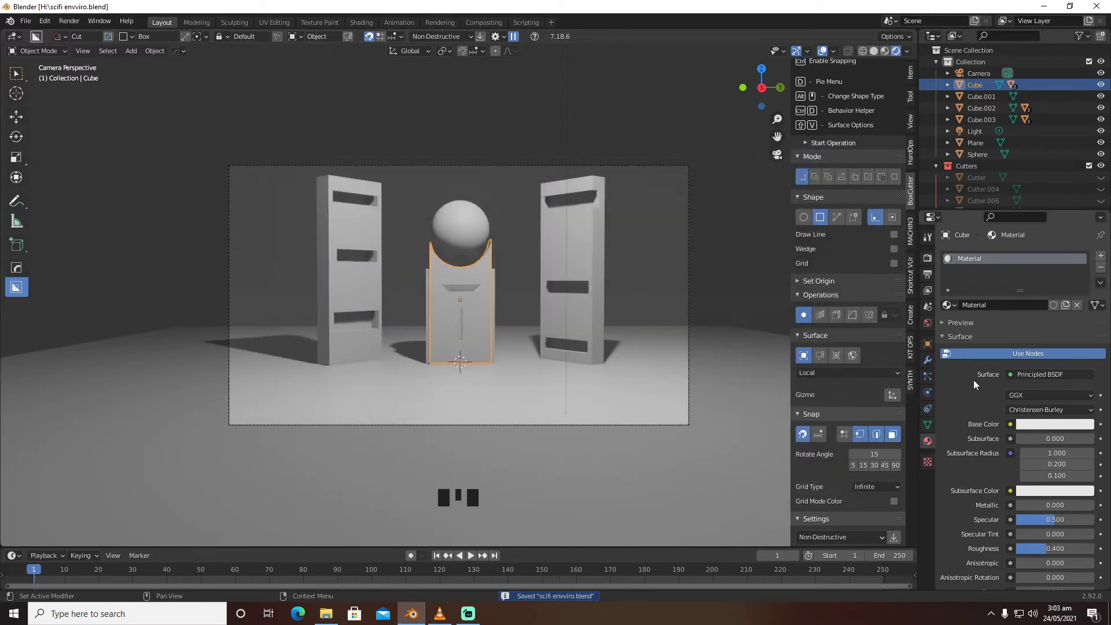
Assign the Kevlar material to the notched block and the default "Material" to the surrounding box
click(947, 304)
click(977, 322)
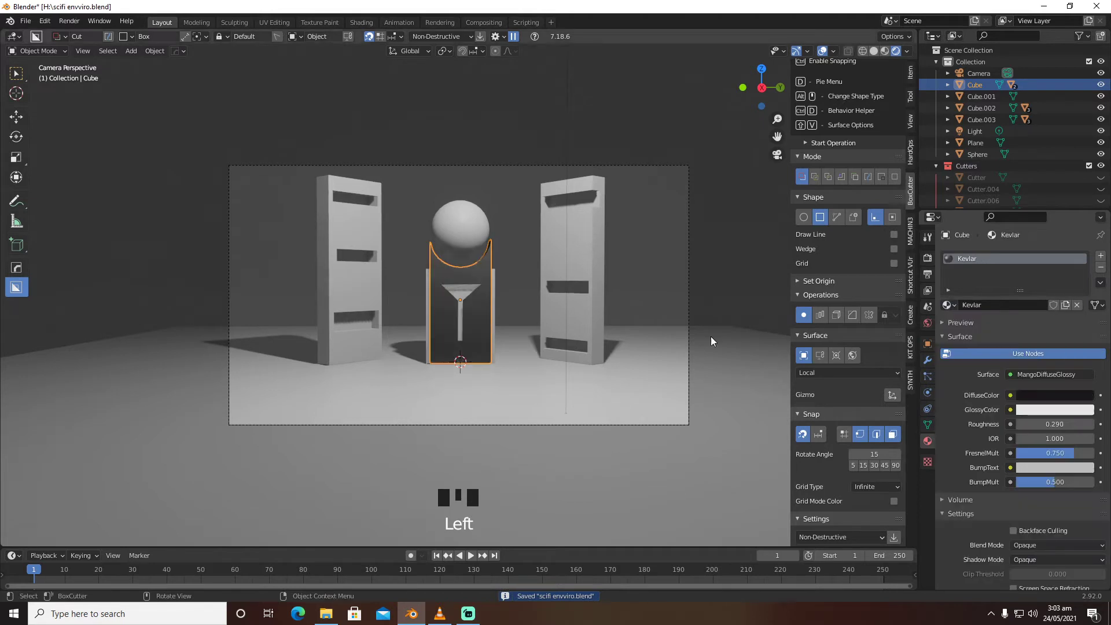
click(426, 309)
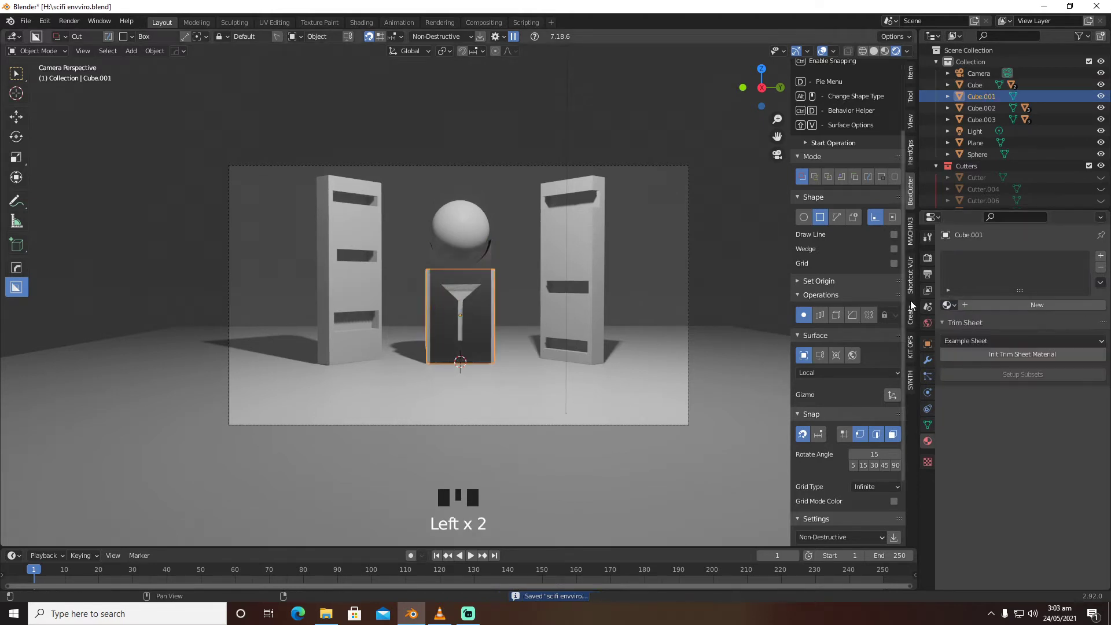
click(948, 305)
click(966, 322)
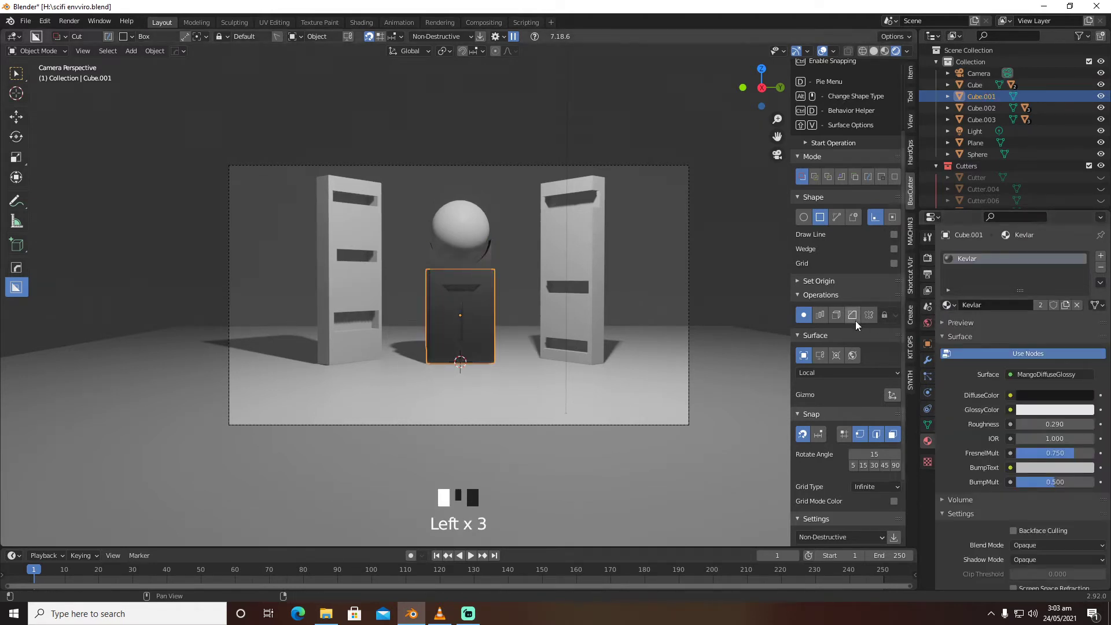
click(949, 305)
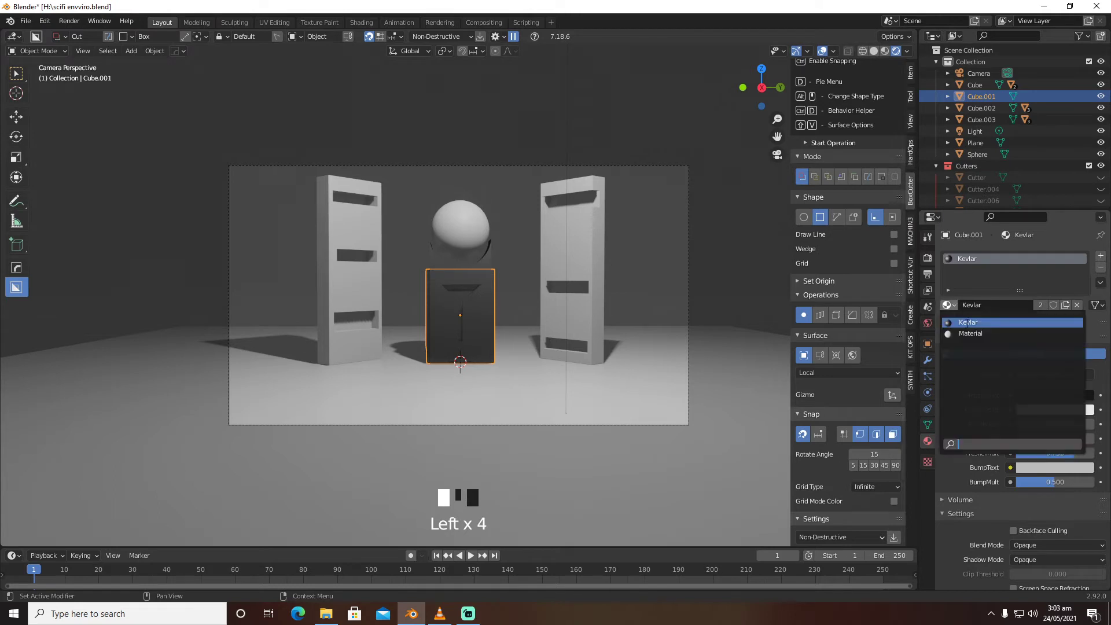
click(968, 330)
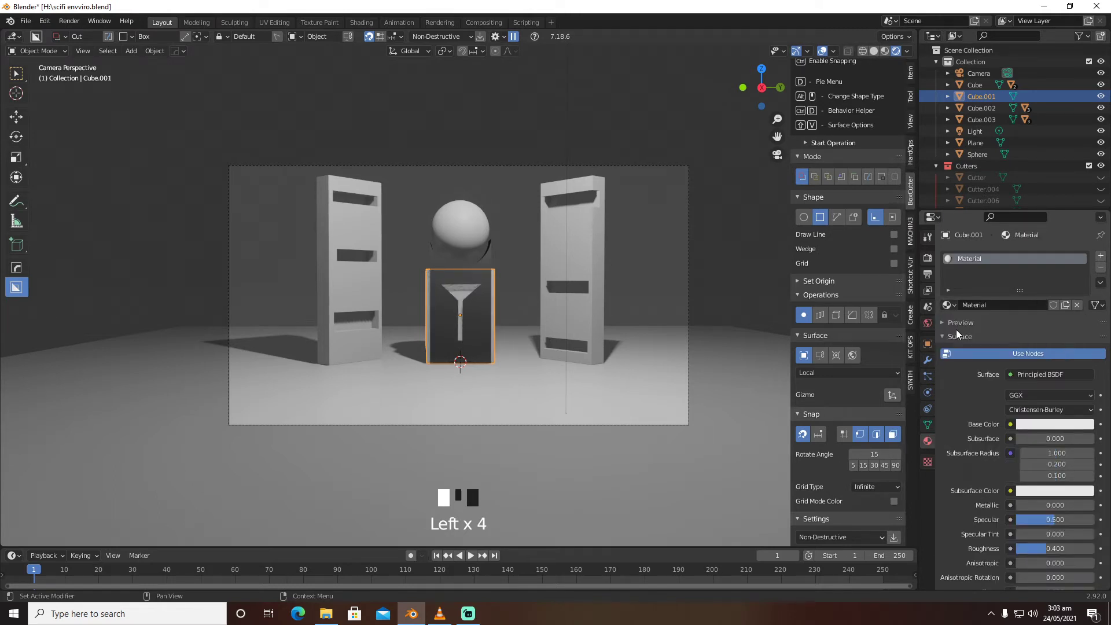
Scale the surrounding box to about 0.895 along Y so it fits inside the block's width
key(s)
key(x)
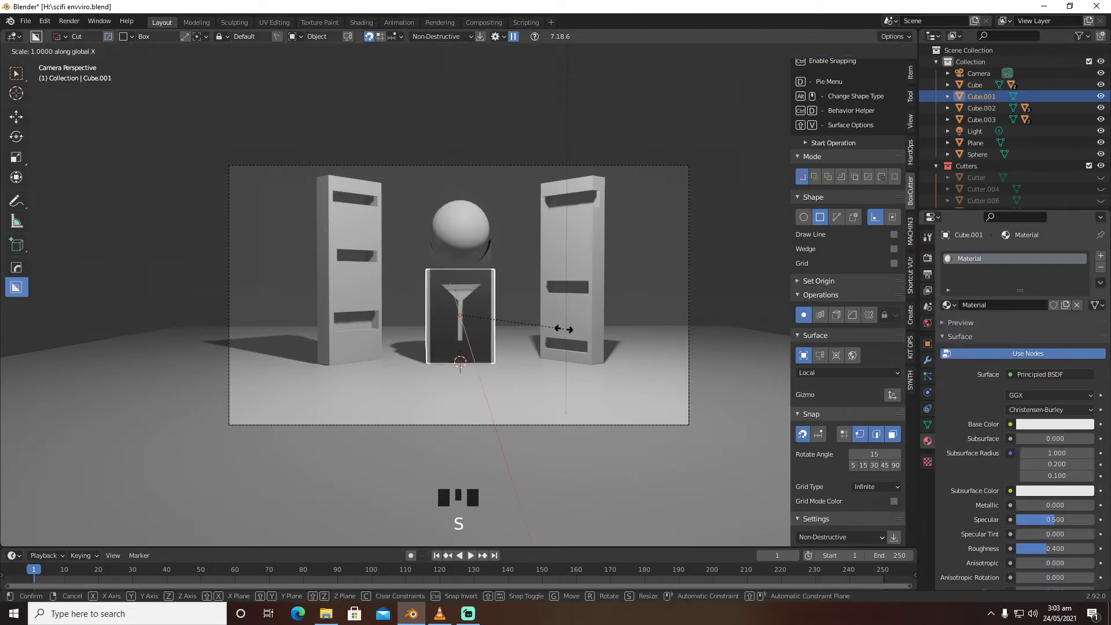
key(y)
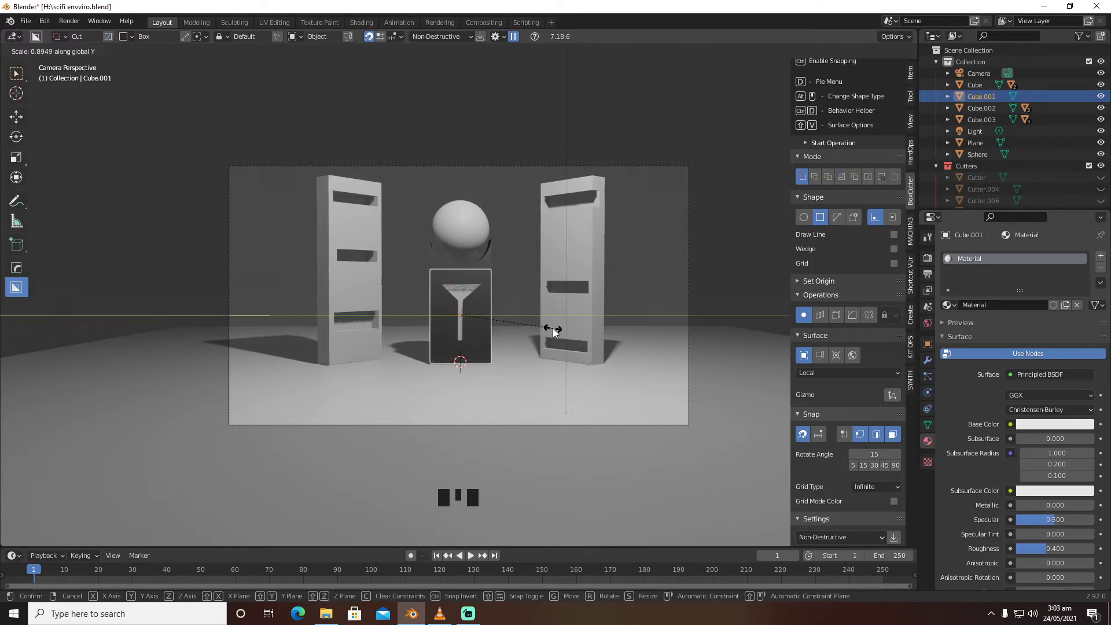
click(552, 330)
Change the surface shader of the surrounding box's material to Emission
click(1029, 370)
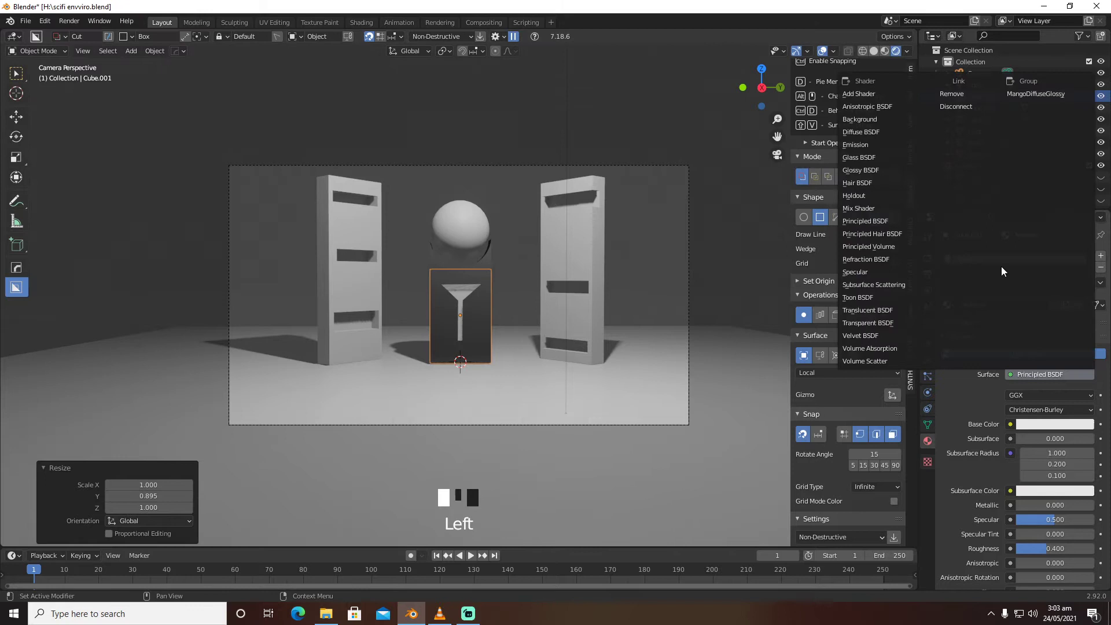
click(868, 146)
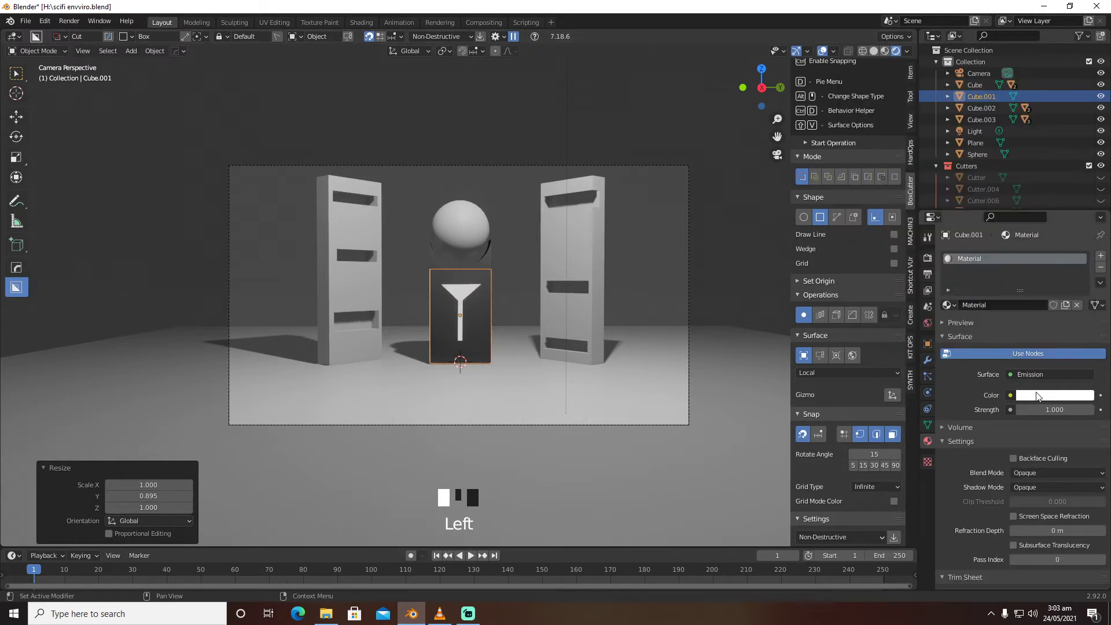
Set the surrounding box's emission strength to 50 and its color to a saturated light blue with hue about 0.58
click(1063, 408)
text(50)
key(Return)
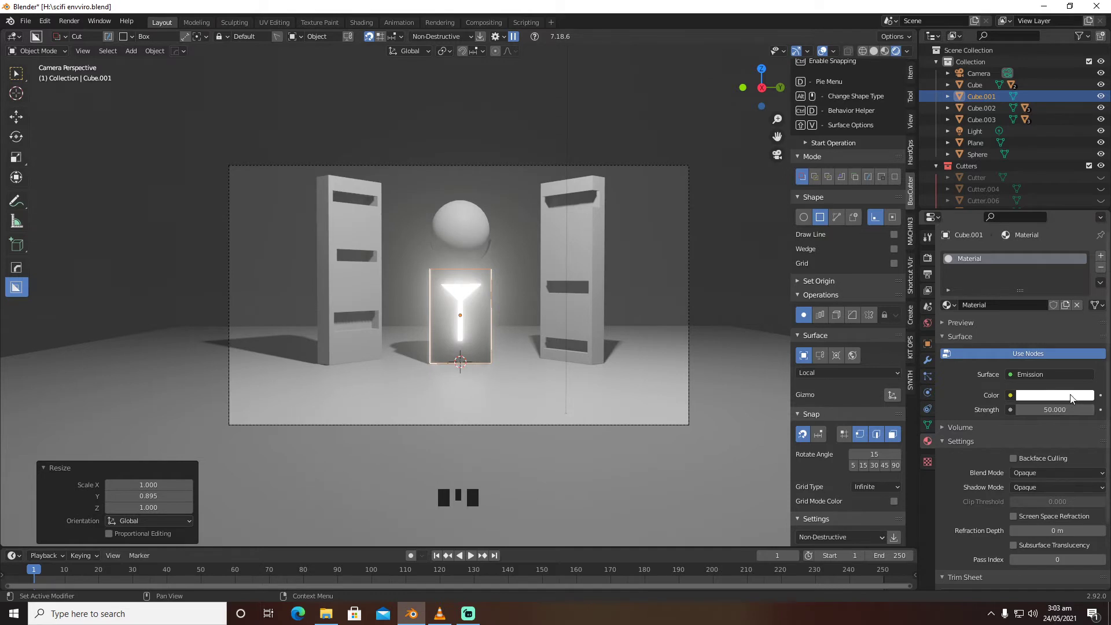
click(1053, 395)
click(1045, 235)
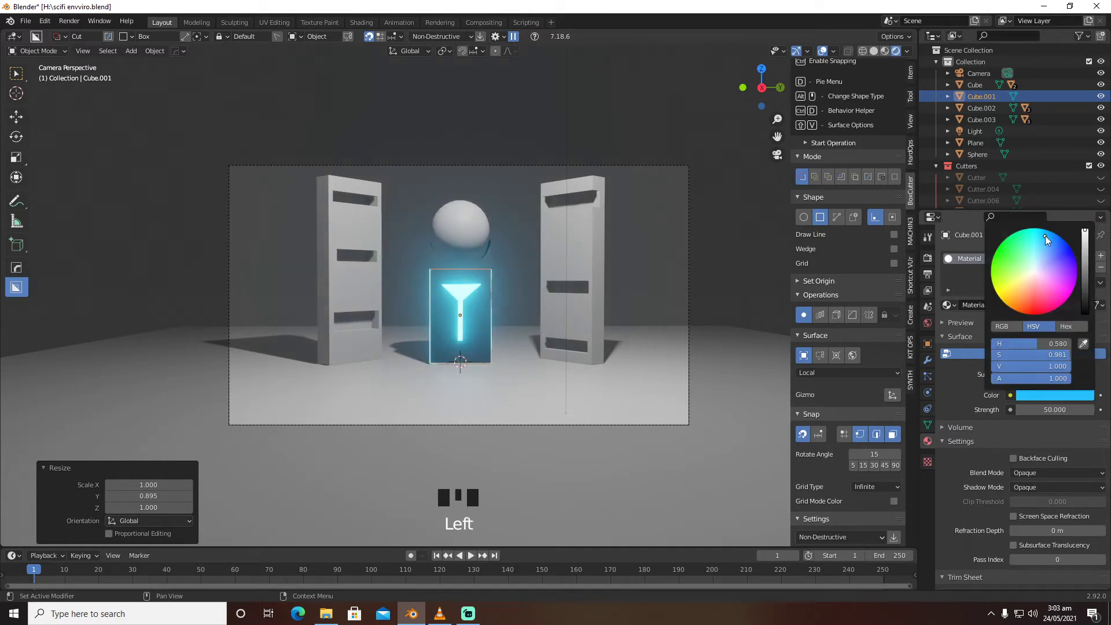
Scale the emissive box to about 0.927 along Y so it sits inside the notched block
key(s)
key(x)
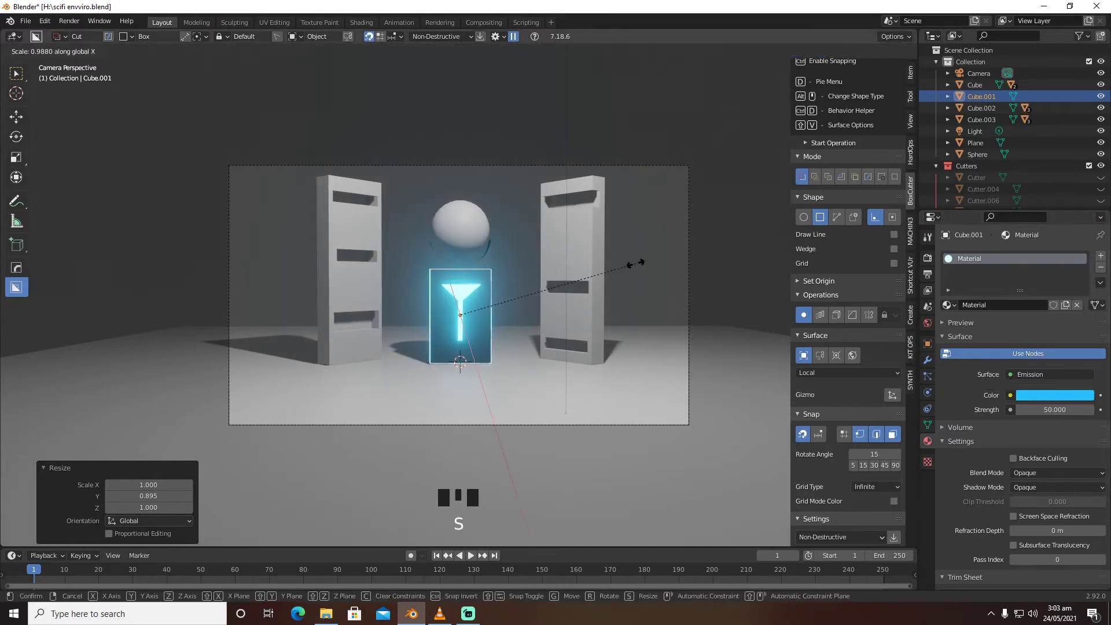
key(y)
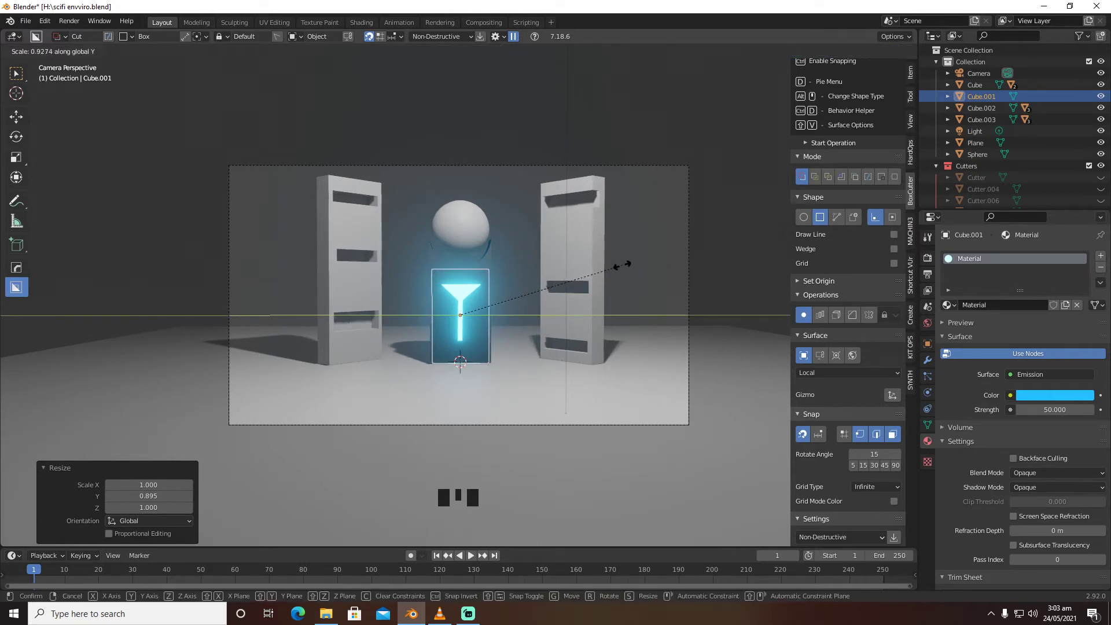
right_click(622, 265)
click(732, 218)
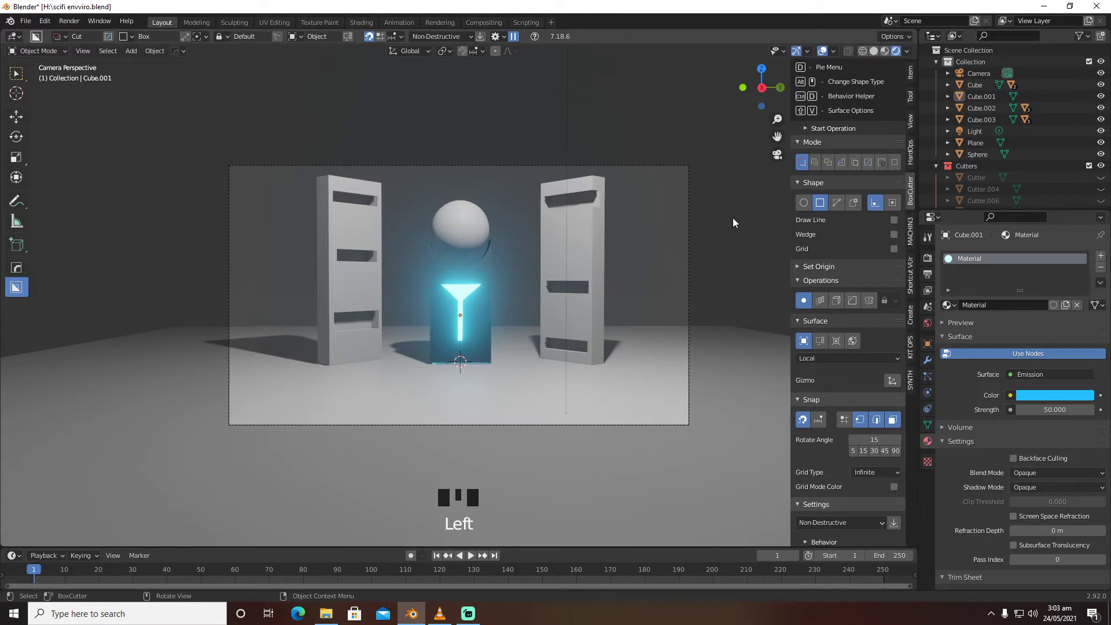
Move the emissive box inside the notched block up about 0.019 m along Z
click(480, 305)
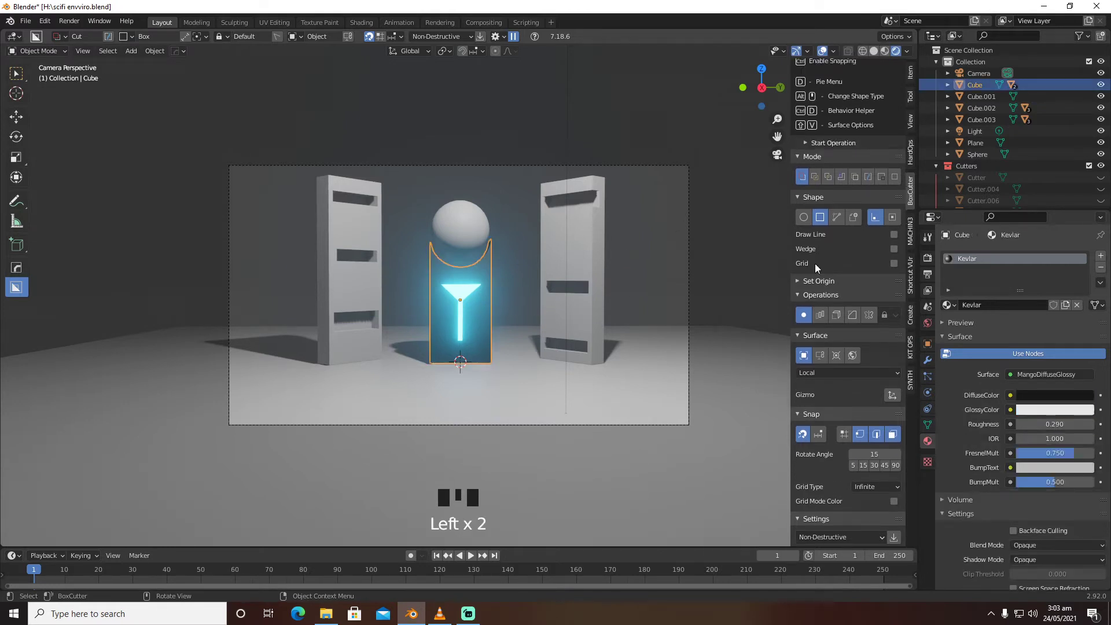
click(987, 96)
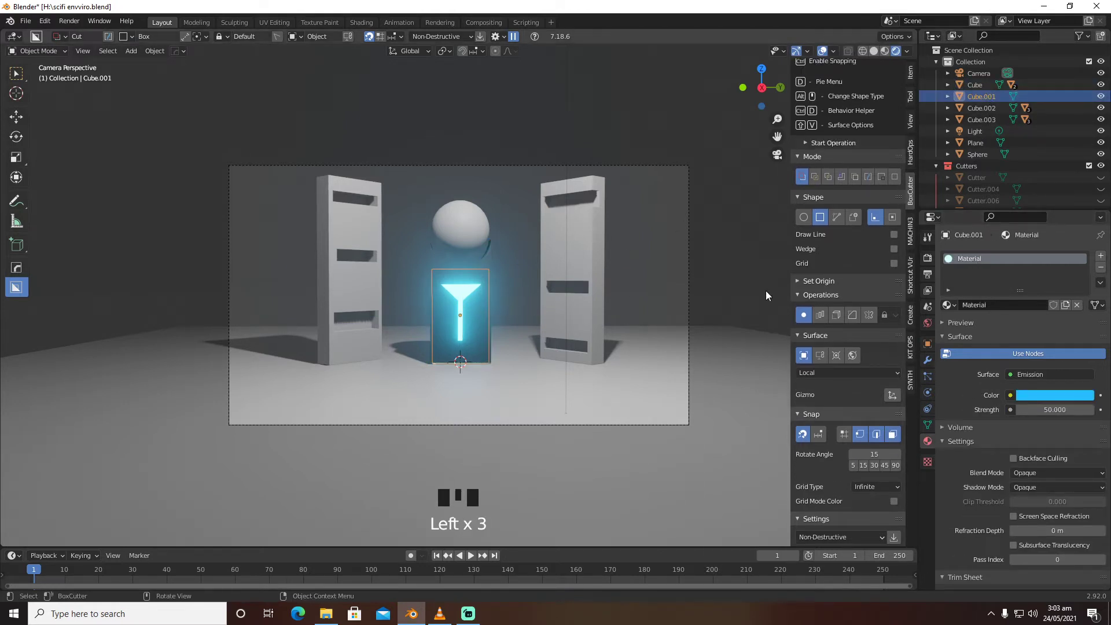
key(s)
key(g)
key(z)
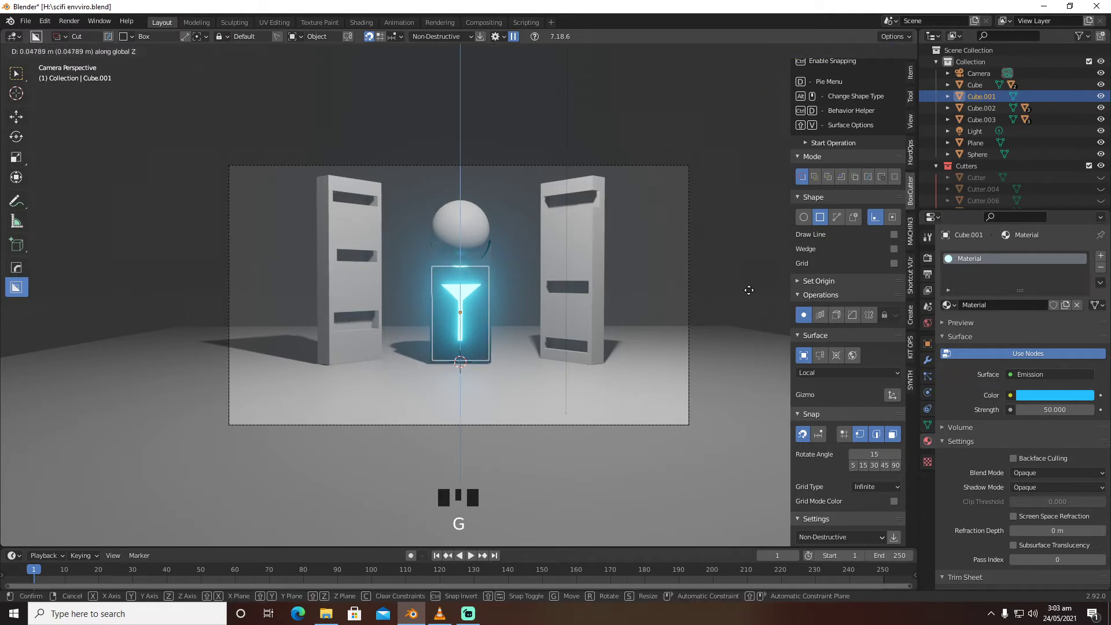
click(748, 290)
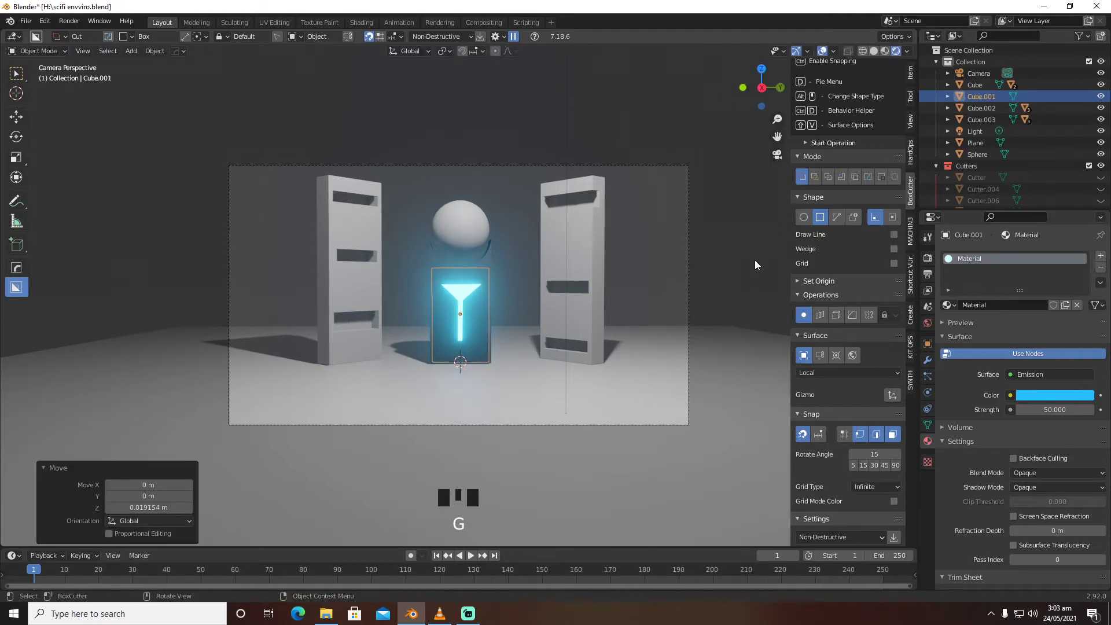
click(754, 259)
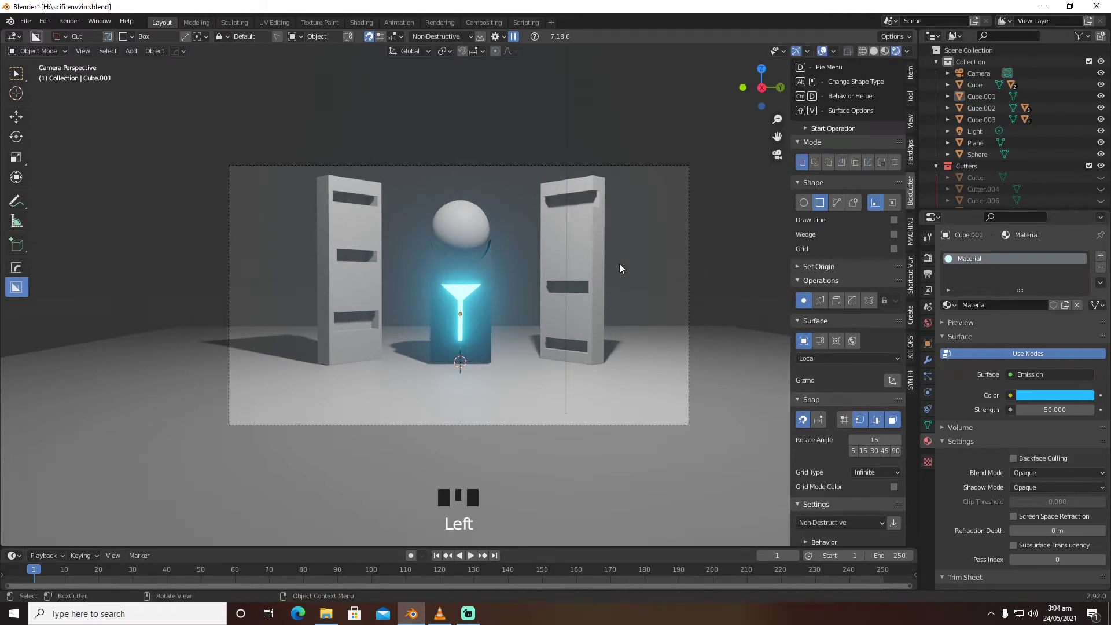
Assign the Kevlar material to both slotted tall panels
click(585, 244)
click(950, 305)
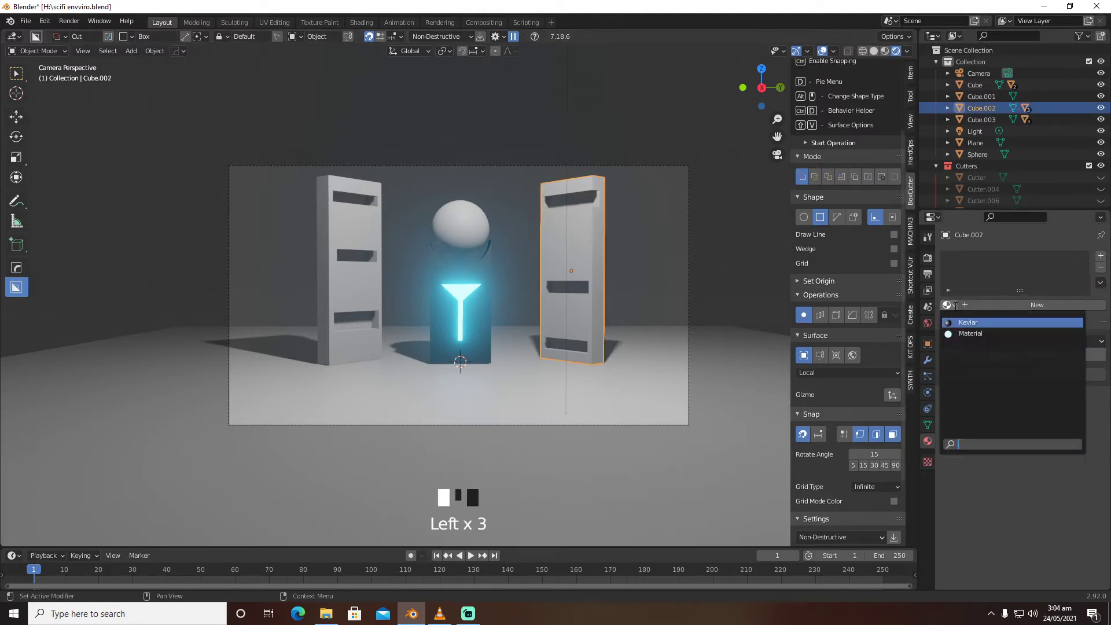
click(967, 322)
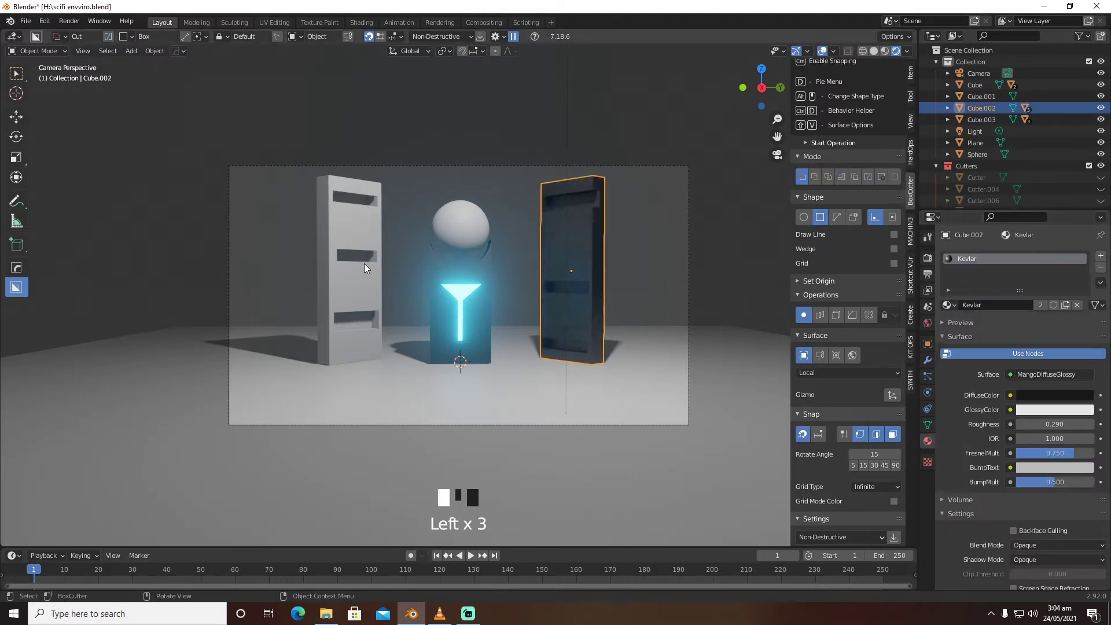
click(364, 262)
click(949, 305)
click(964, 319)
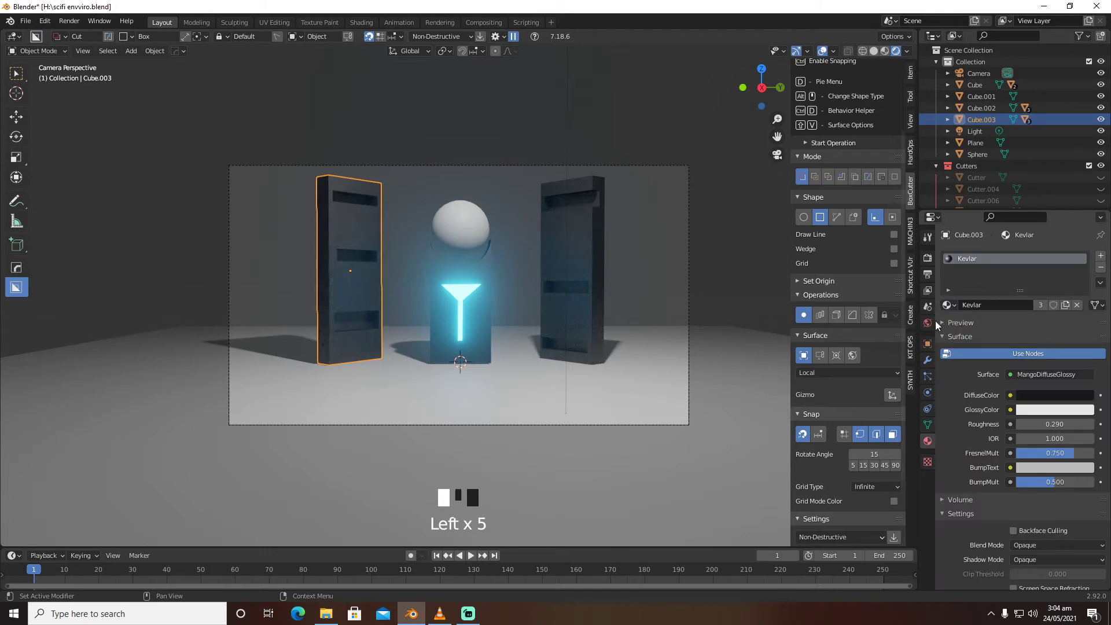
Add the emissive "Material" as a second material on the right tall panel and assign it to its three recessed slot faces
click(577, 265)
key(Tab)
click(576, 203)
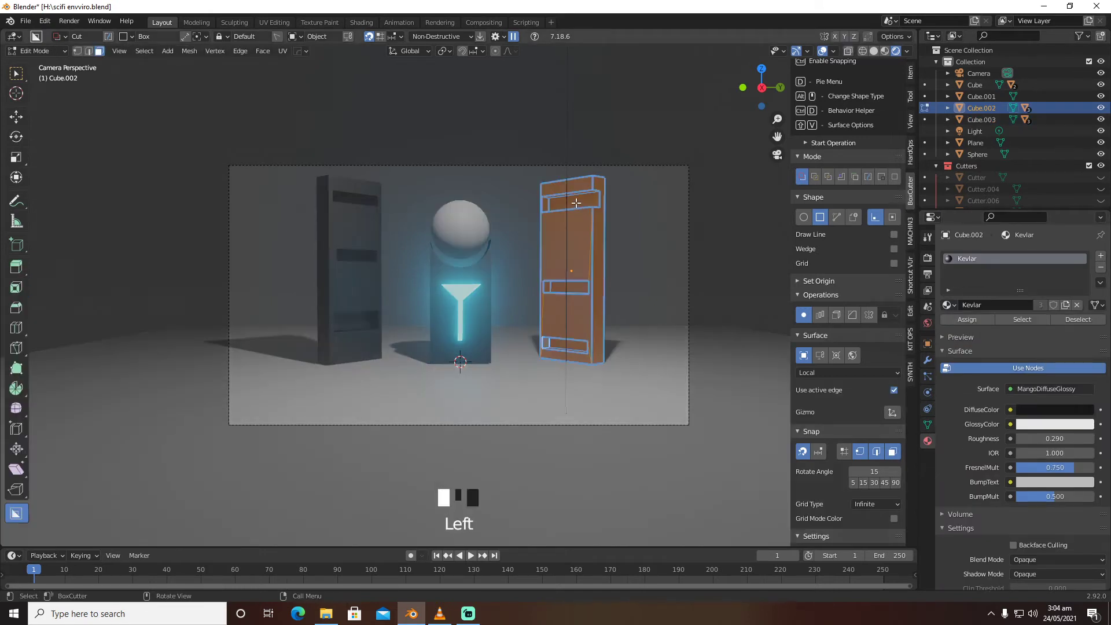
shift+click(569, 284)
shift+click(570, 346)
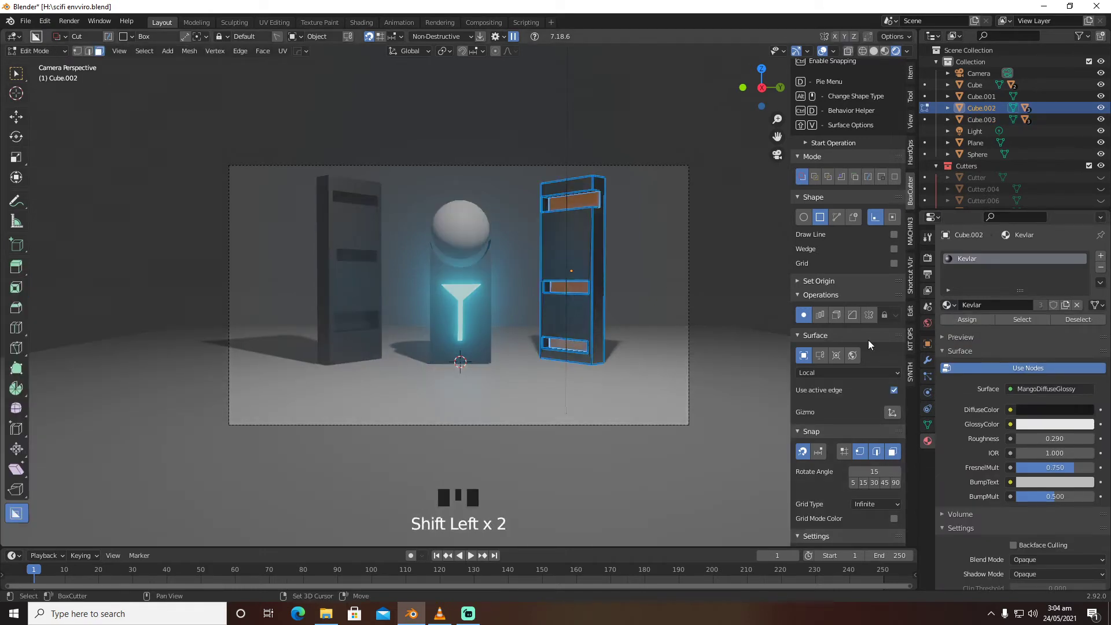
click(1100, 255)
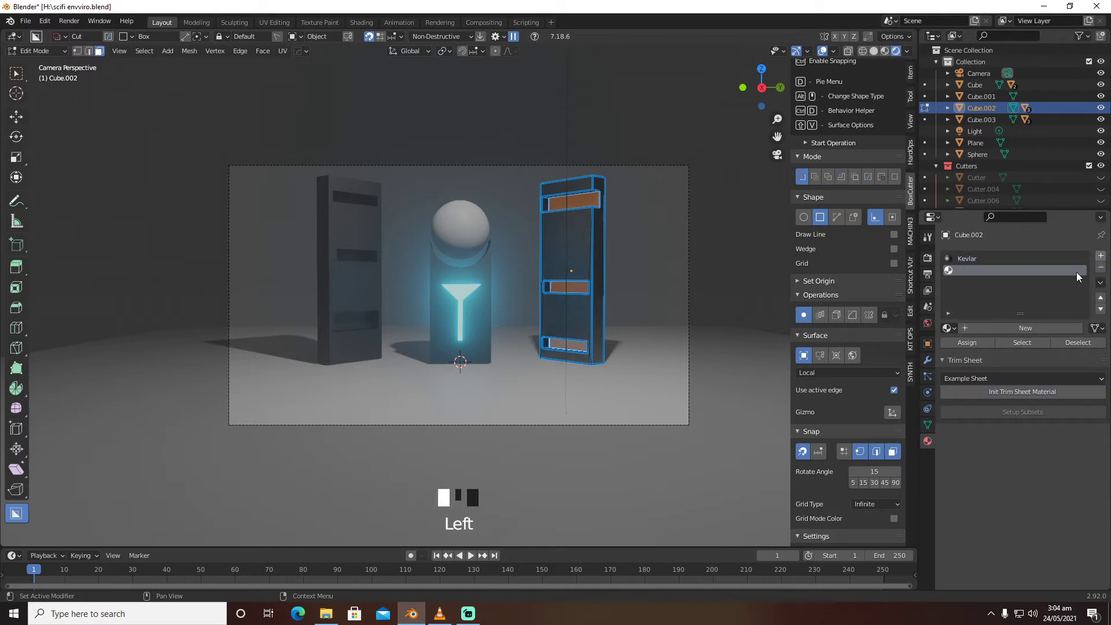
click(949, 328)
click(970, 357)
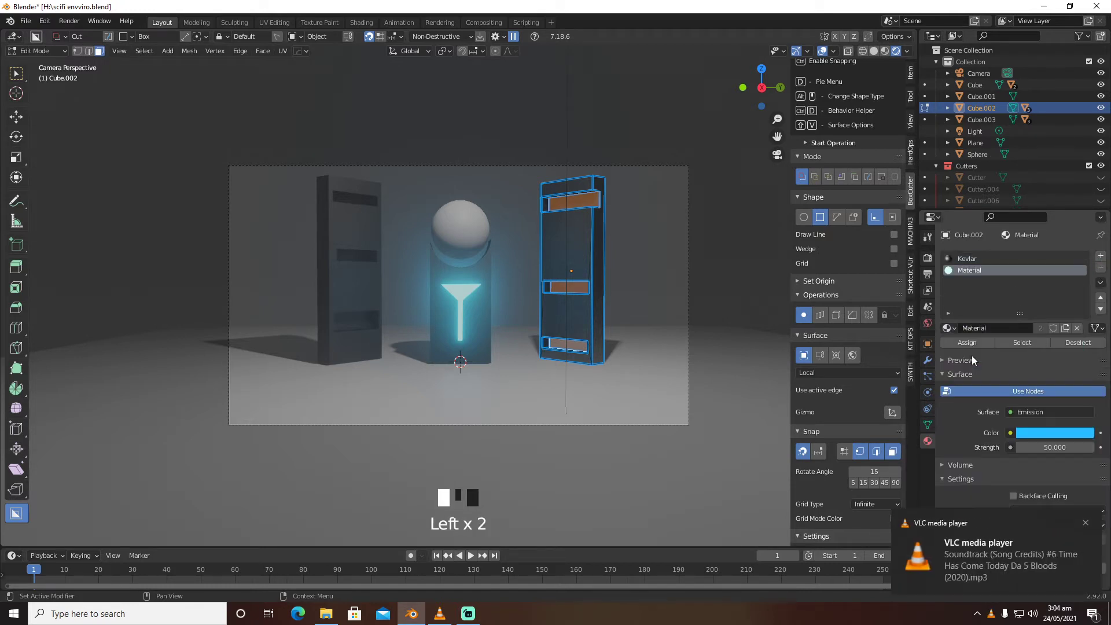
click(971, 344)
click(972, 346)
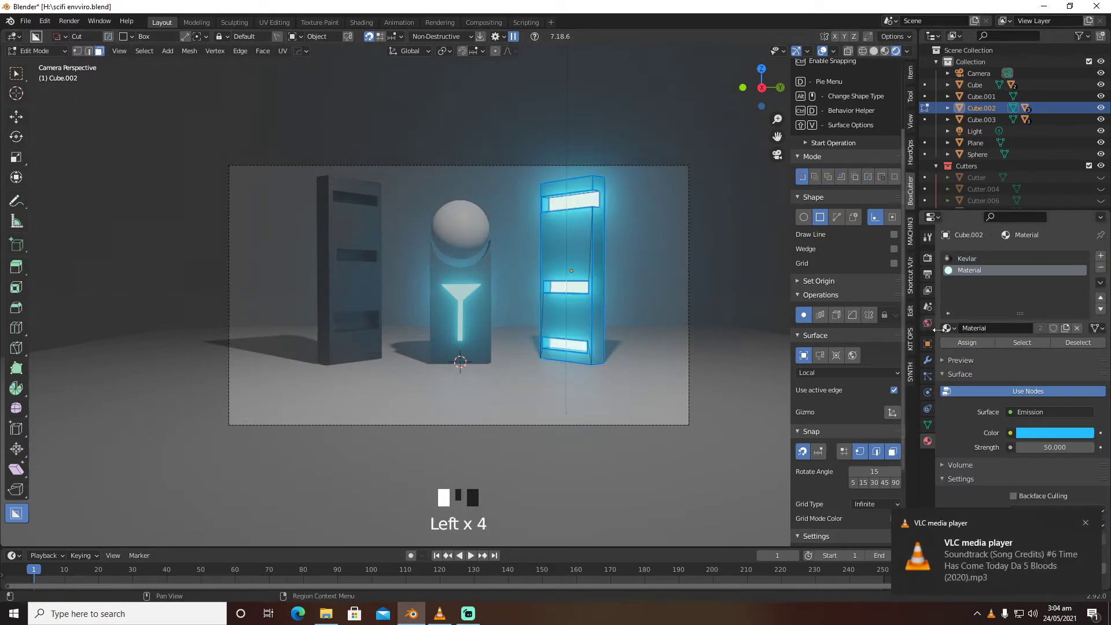
Change the emissive material's color to orange-red with hue about 0.009 and set its strength to 20
click(1051, 435)
click(1029, 366)
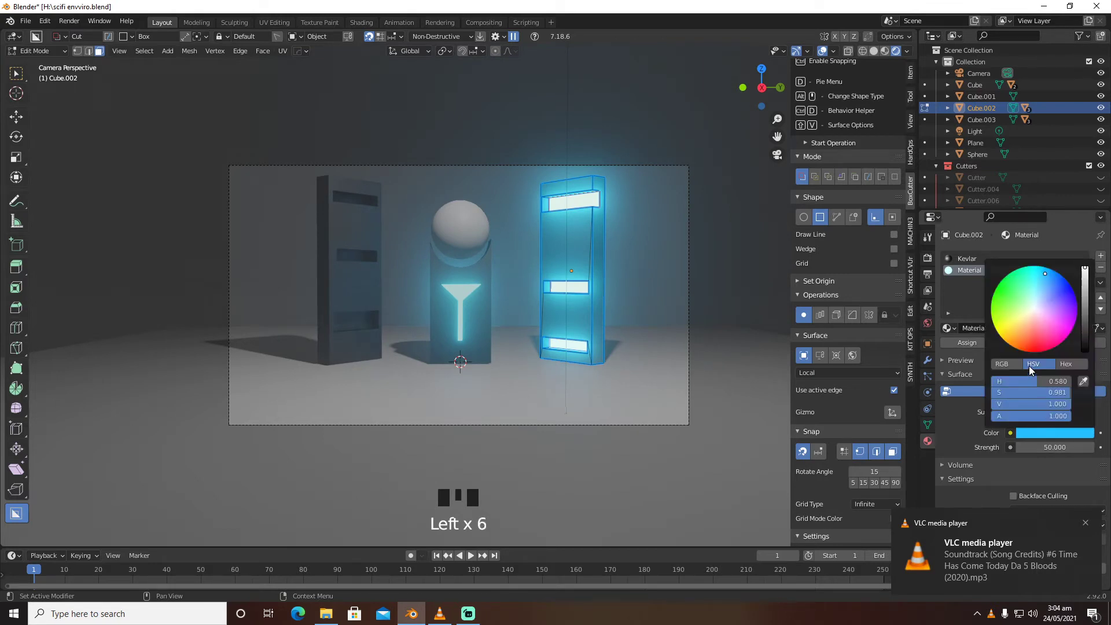
drag(1045, 274, 1024, 350)
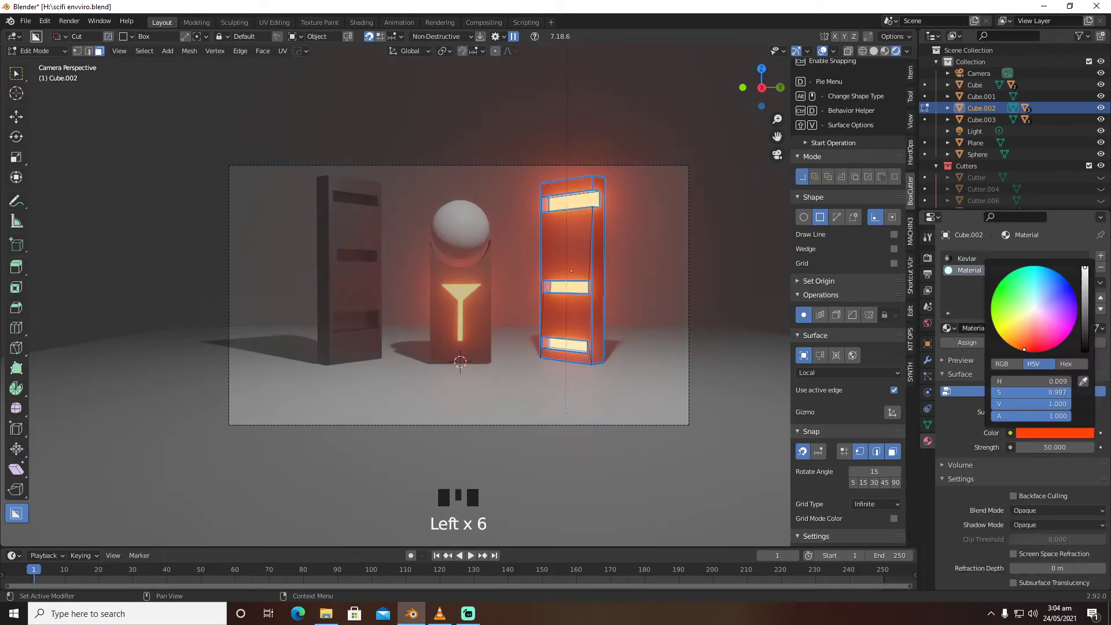
click(1048, 445)
text(10)
key(Return)
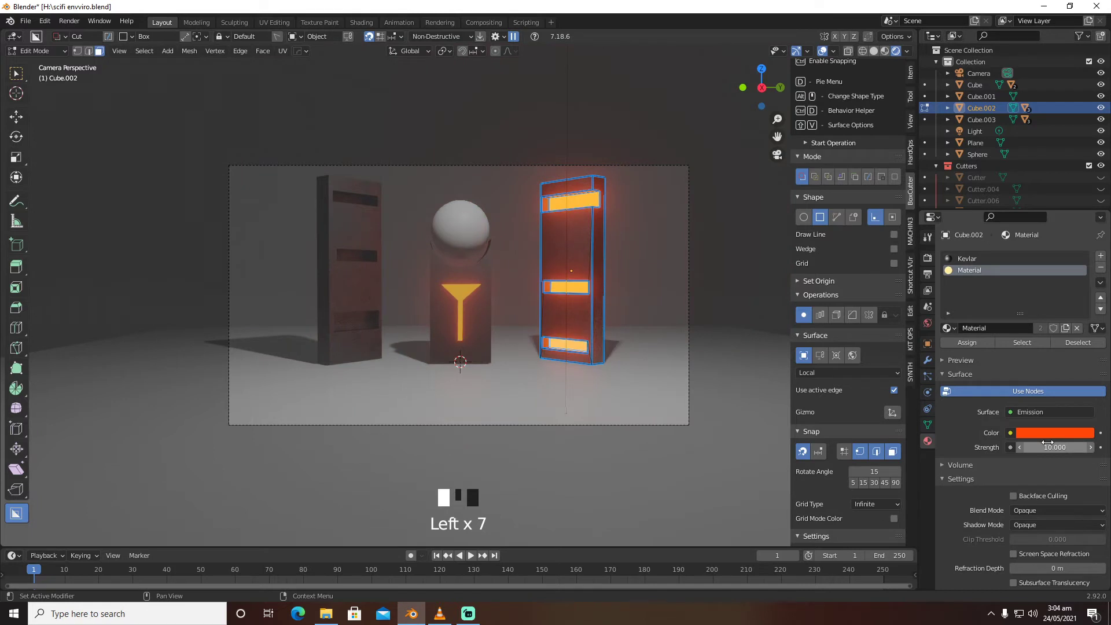
click(1048, 445)
text(20)
key(Return)
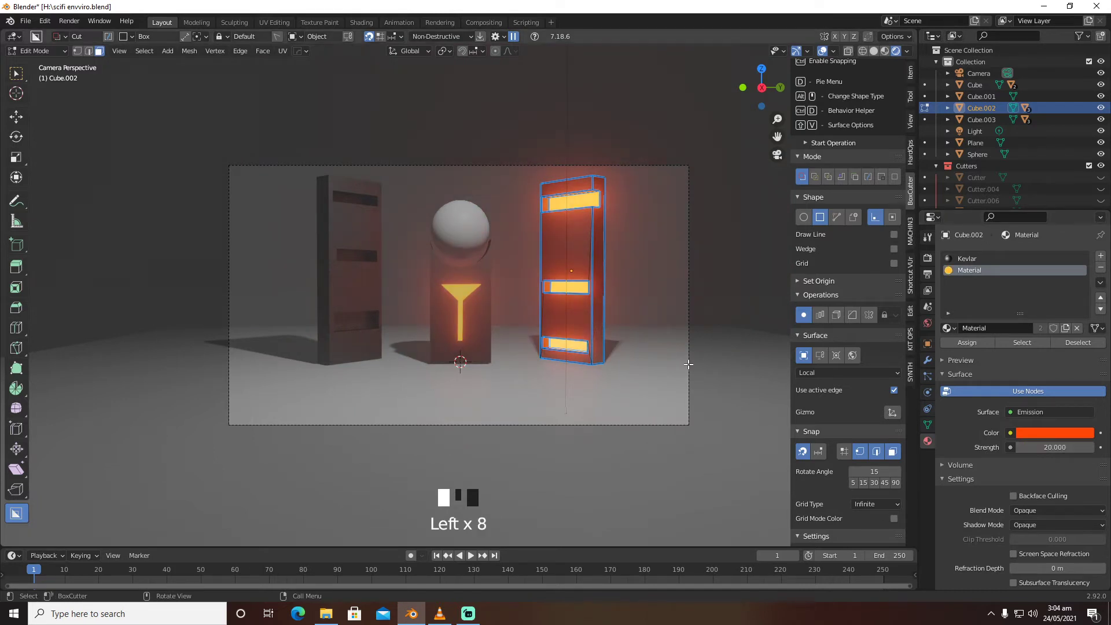
Select the three recessed slot faces of the left tall panel in Edit Mode
key(Tab)
click(364, 258)
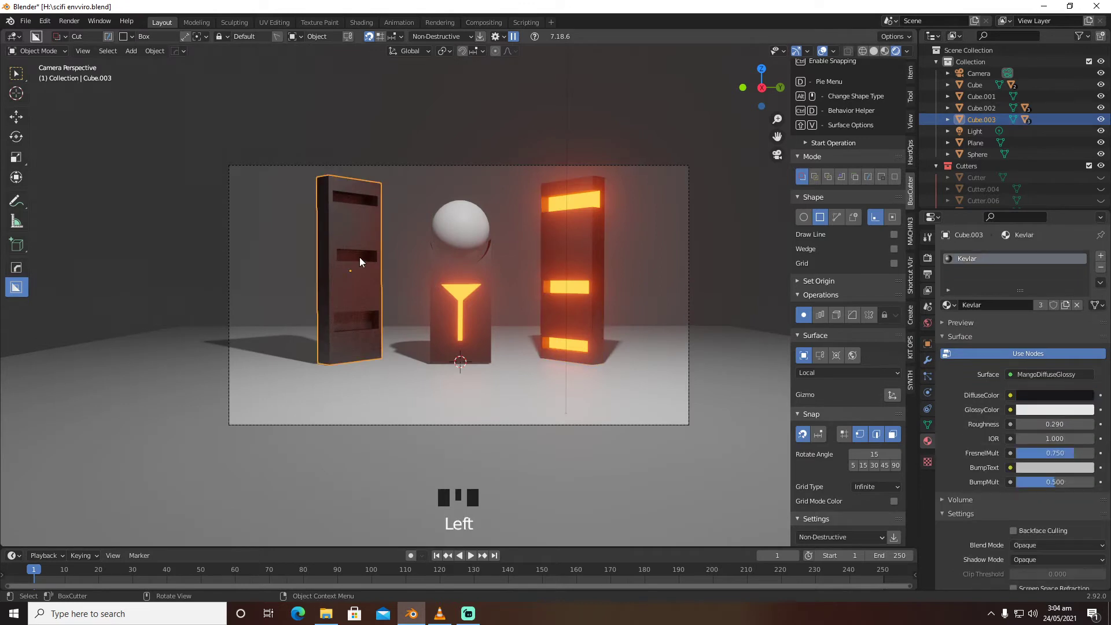
key(Tab)
click(358, 201)
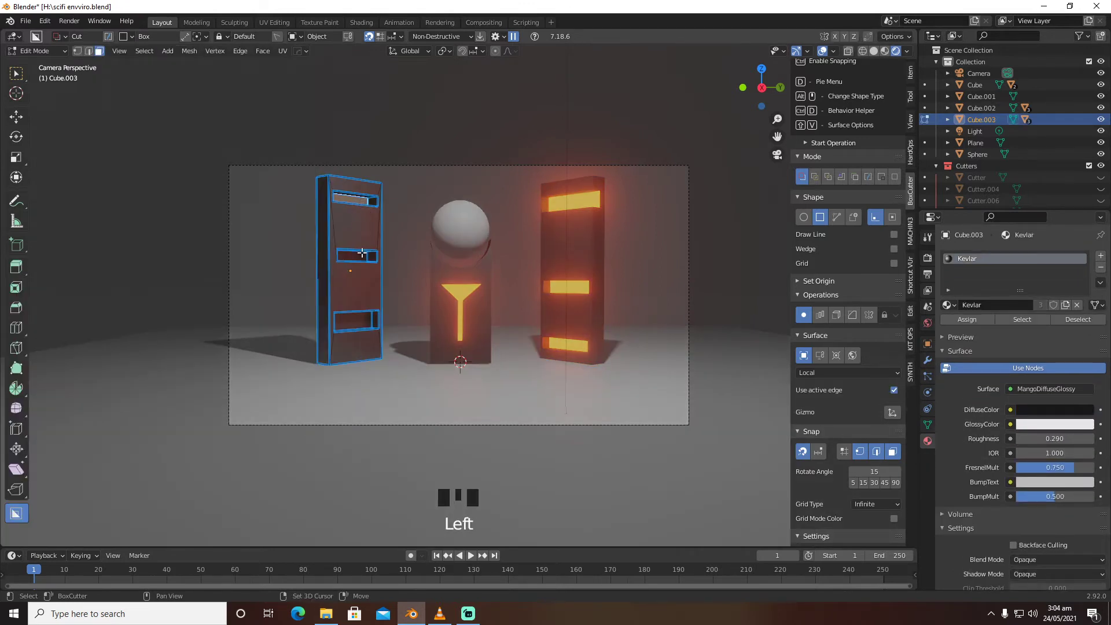
shift+click(357, 256)
shift+click(359, 318)
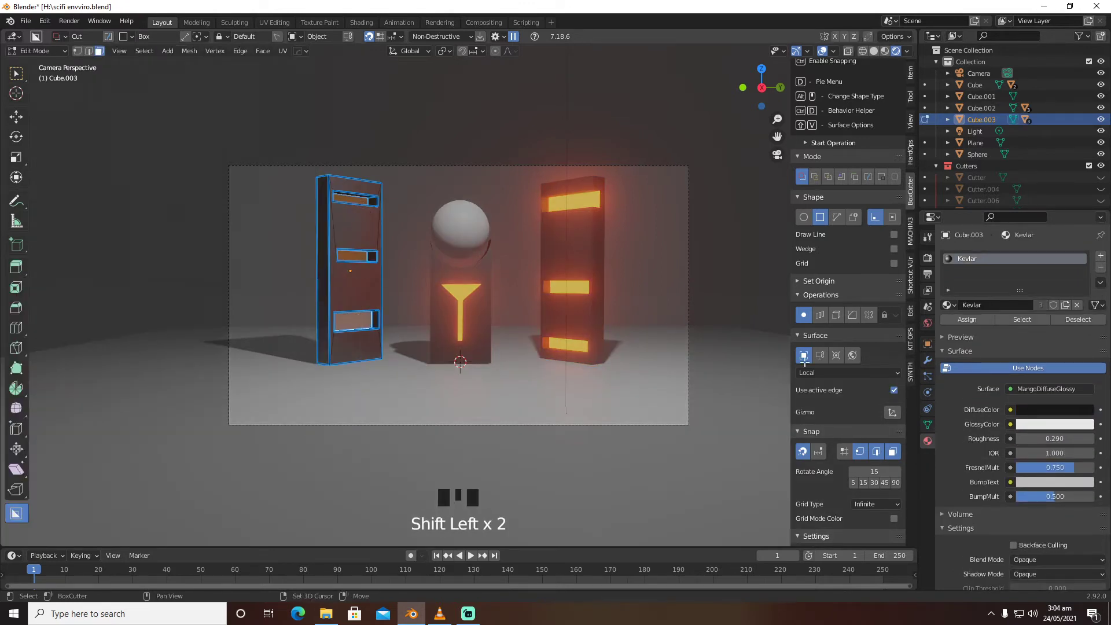
click(949, 305)
click(966, 331)
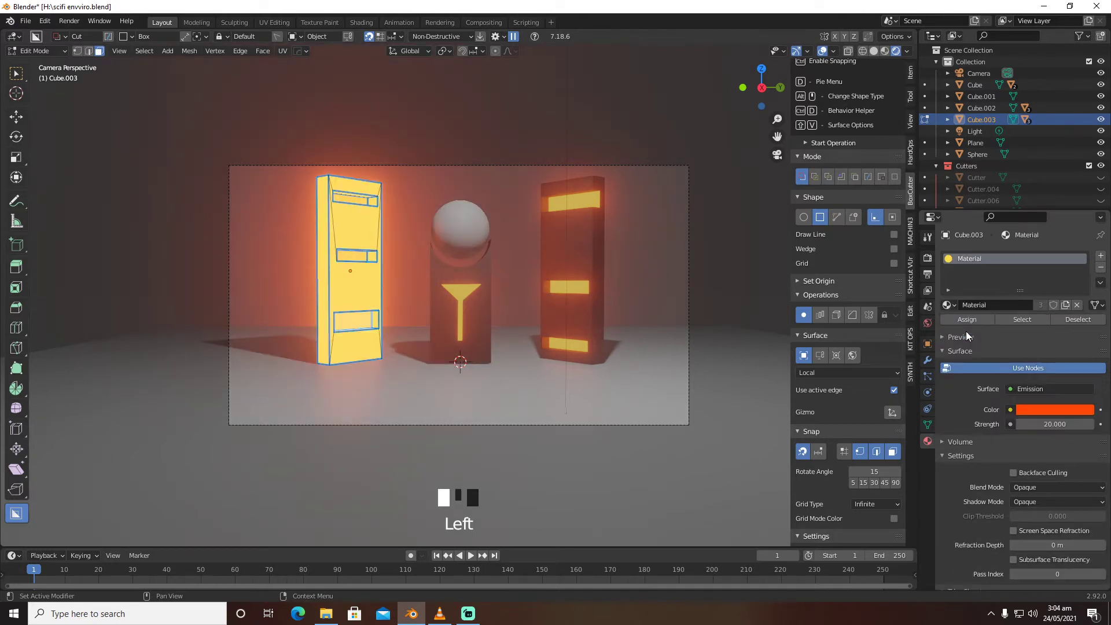
click(1078, 305)
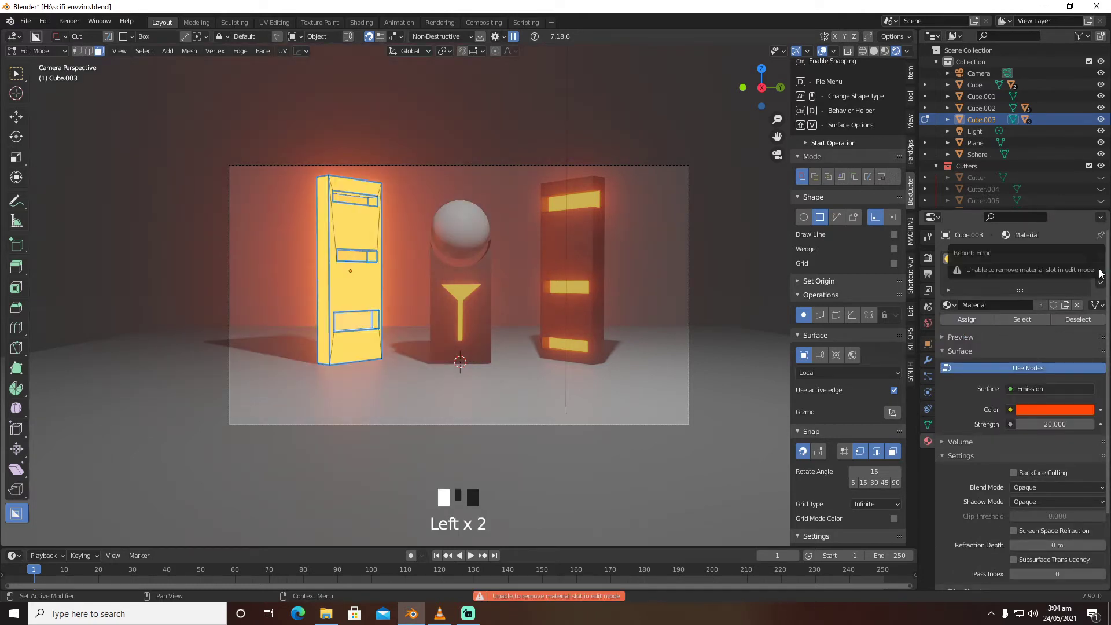
click(1078, 303)
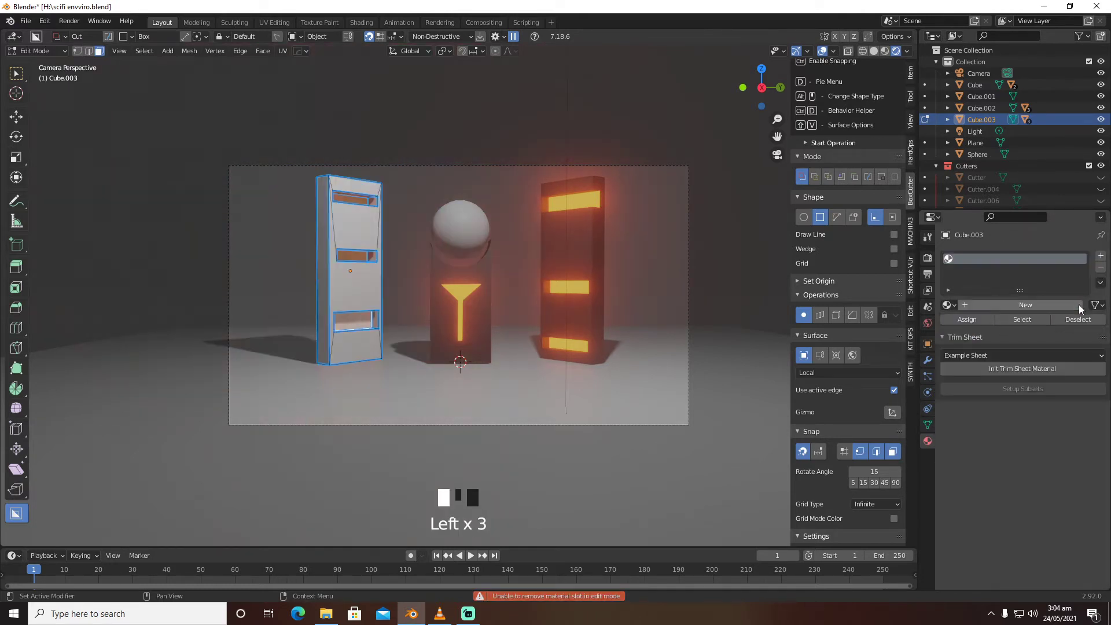
click(1029, 305)
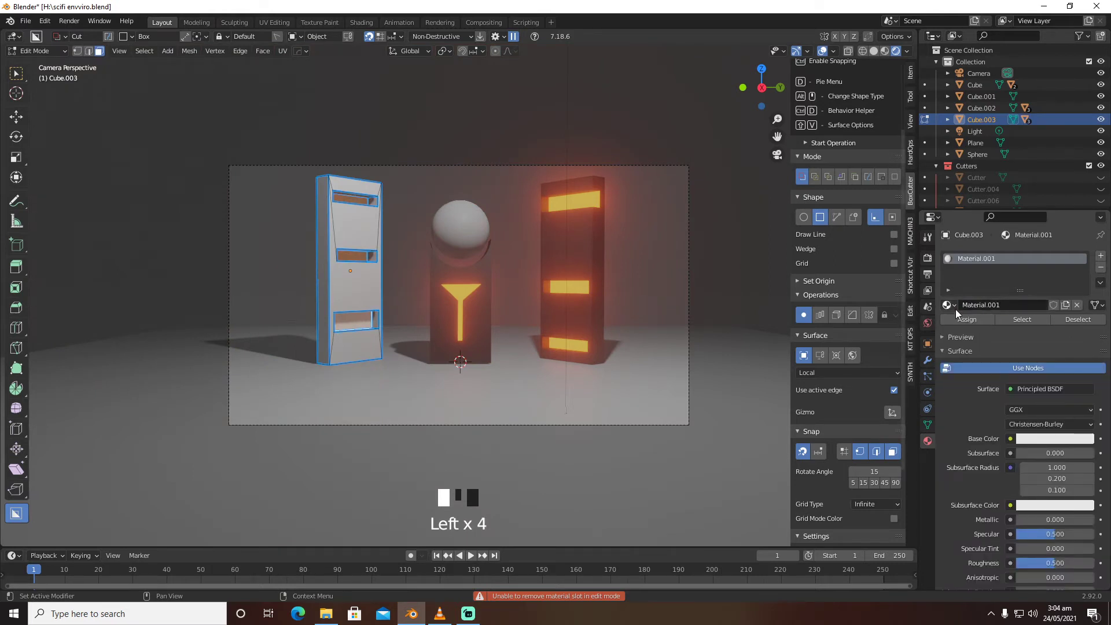
drag(956, 308, 963, 327)
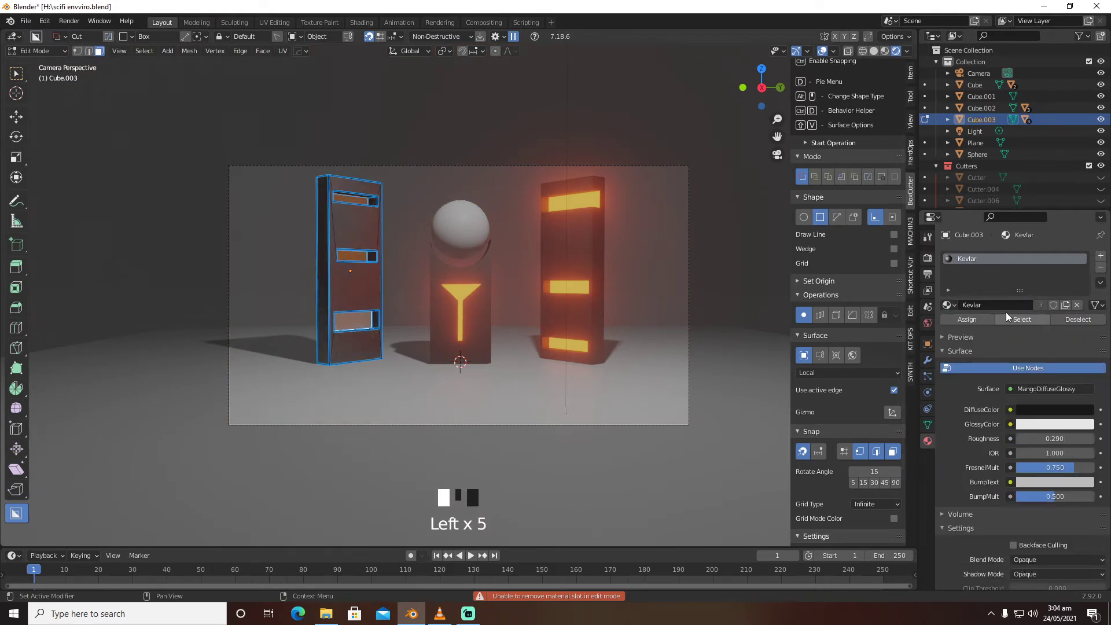
Add the emissive "Material" as the left tall panel's second material and assign it to the selected slot faces
click(1101, 255)
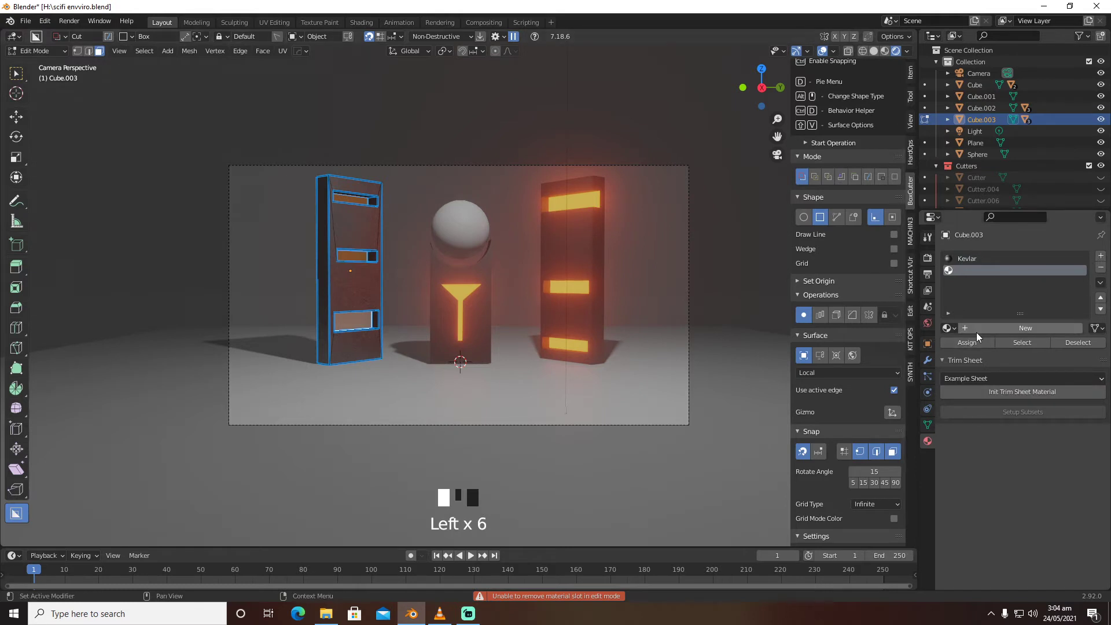
drag(958, 326, 973, 360)
click(971, 346)
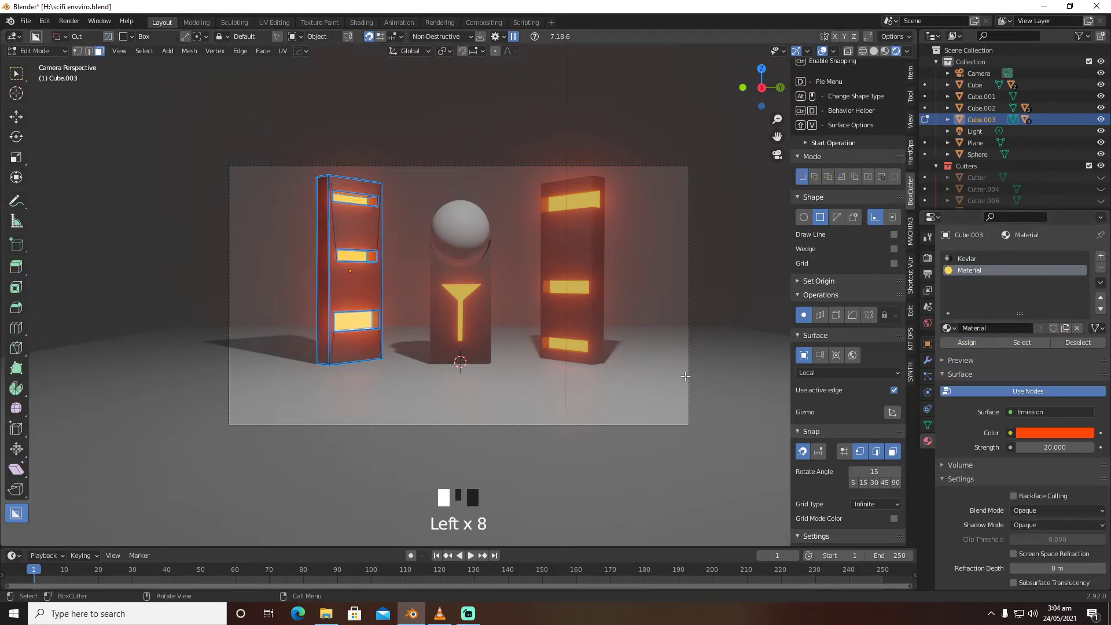
key(Tab)
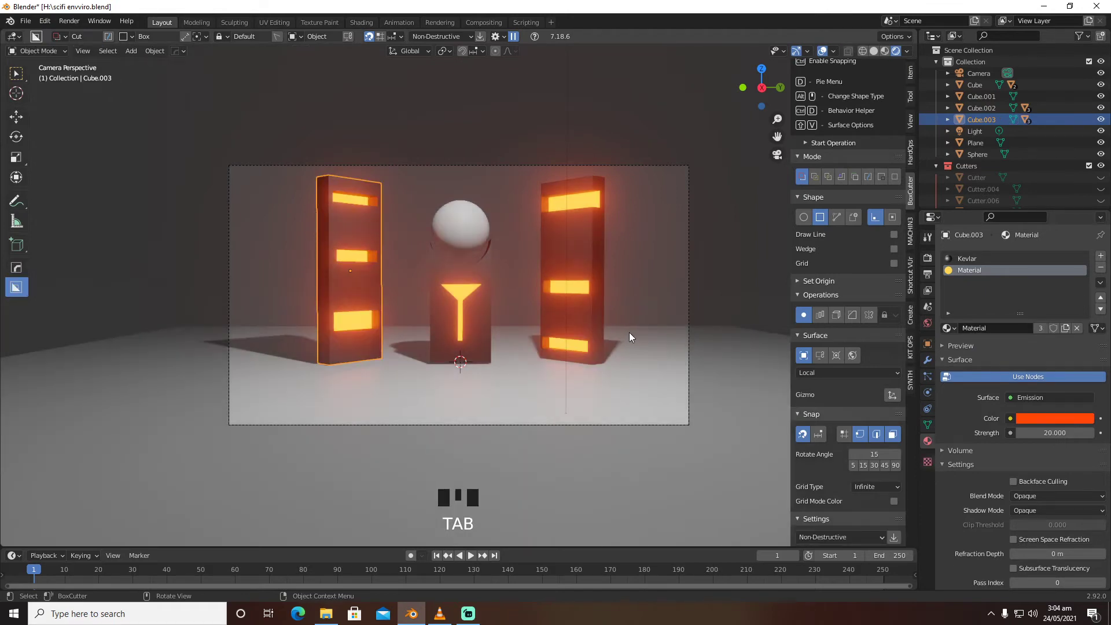
Save the project and open the Shading workspace with the floor plane selected
click(582, 446)
click(368, 23)
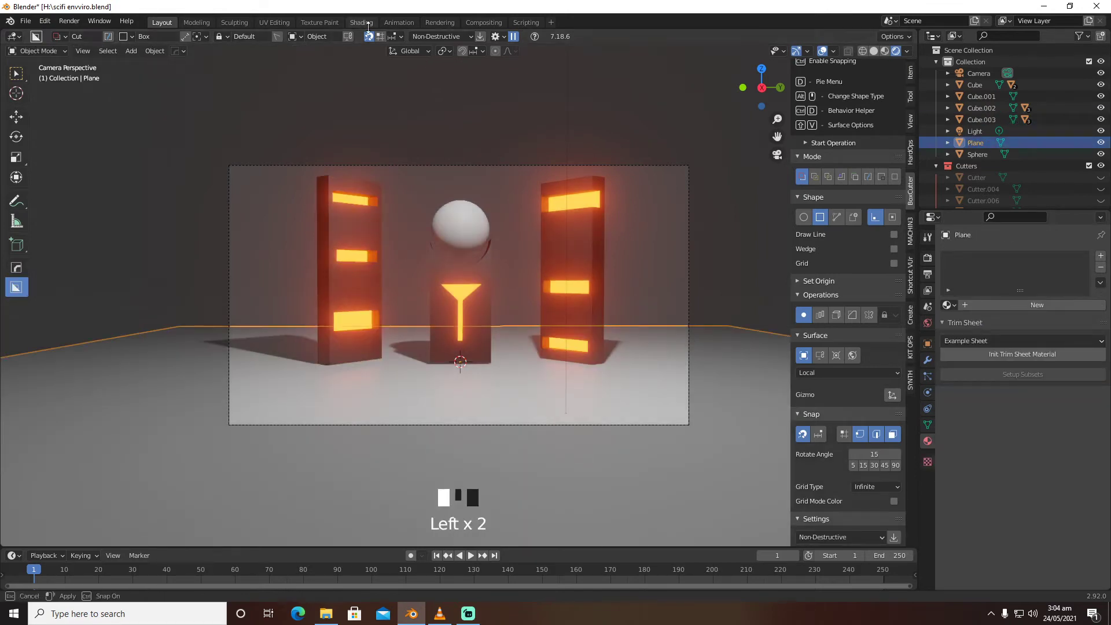
click(369, 22)
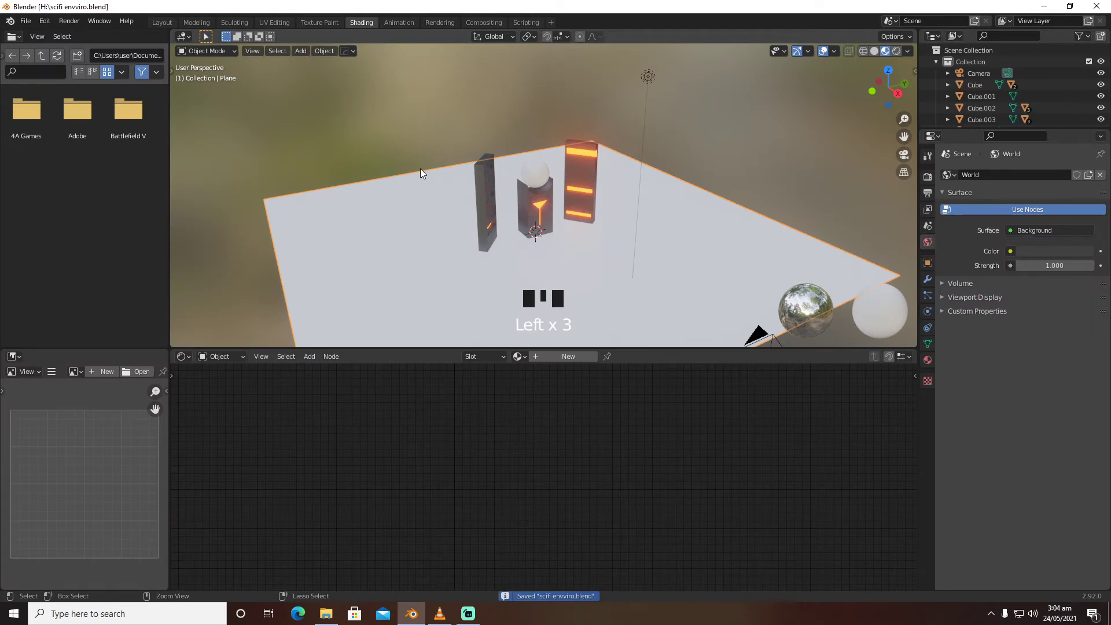
Save the project and show the scene in rendered shading through the camera
key(ctrl+s)
click(896, 51)
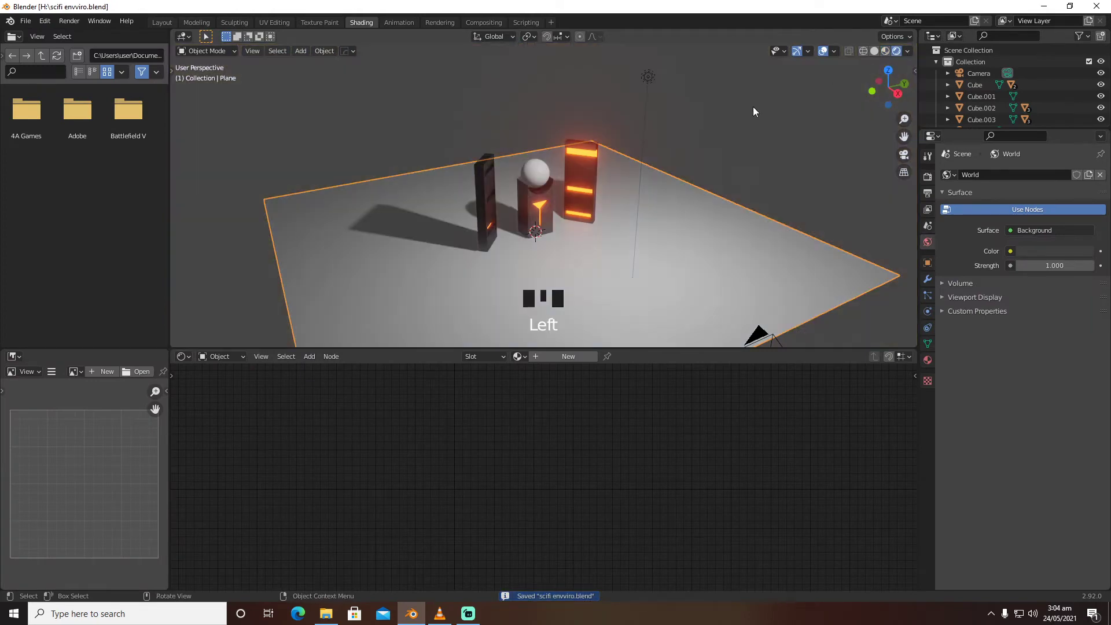
key(KP_0)
click(780, 283)
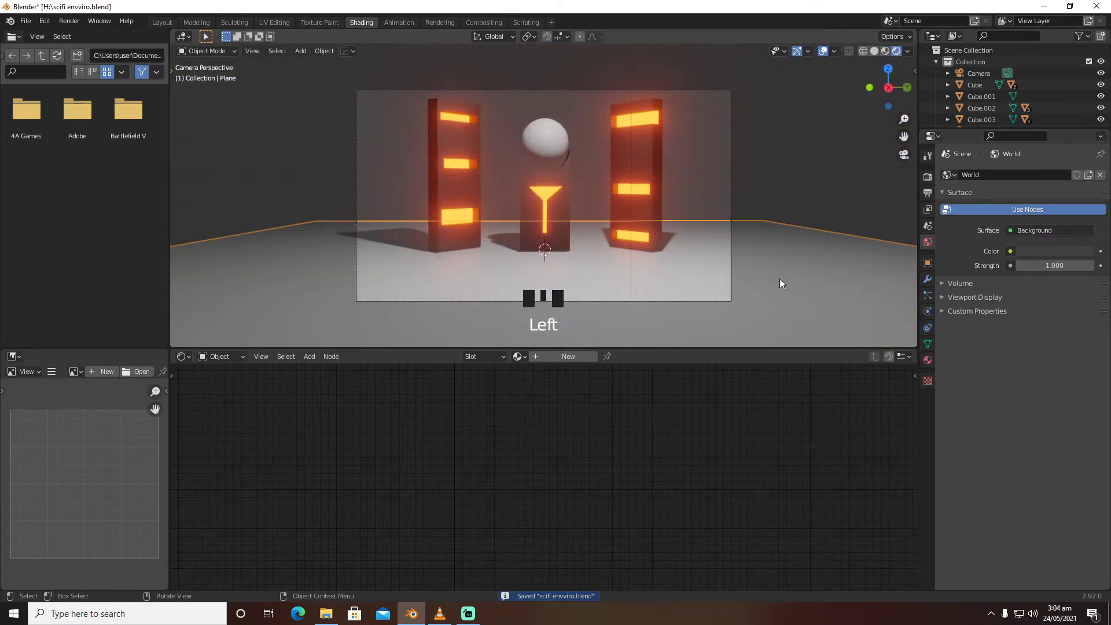
Create a new material for the floor plane and add a Musgrave Texture node beside its Principled BSDF
click(582, 357)
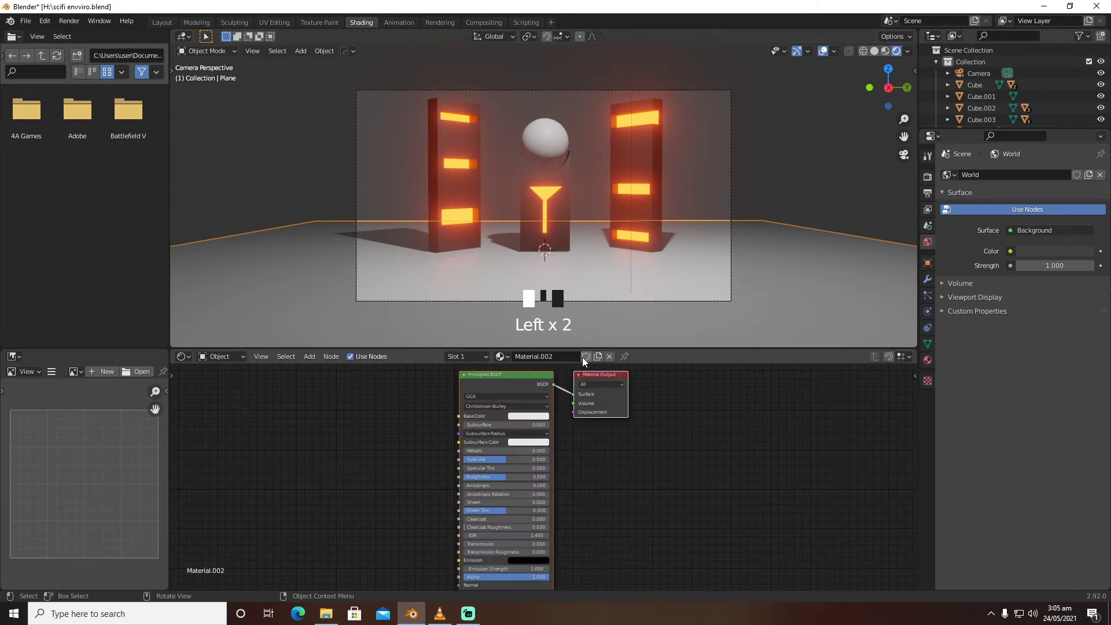
key(shift+a)
click(393, 430)
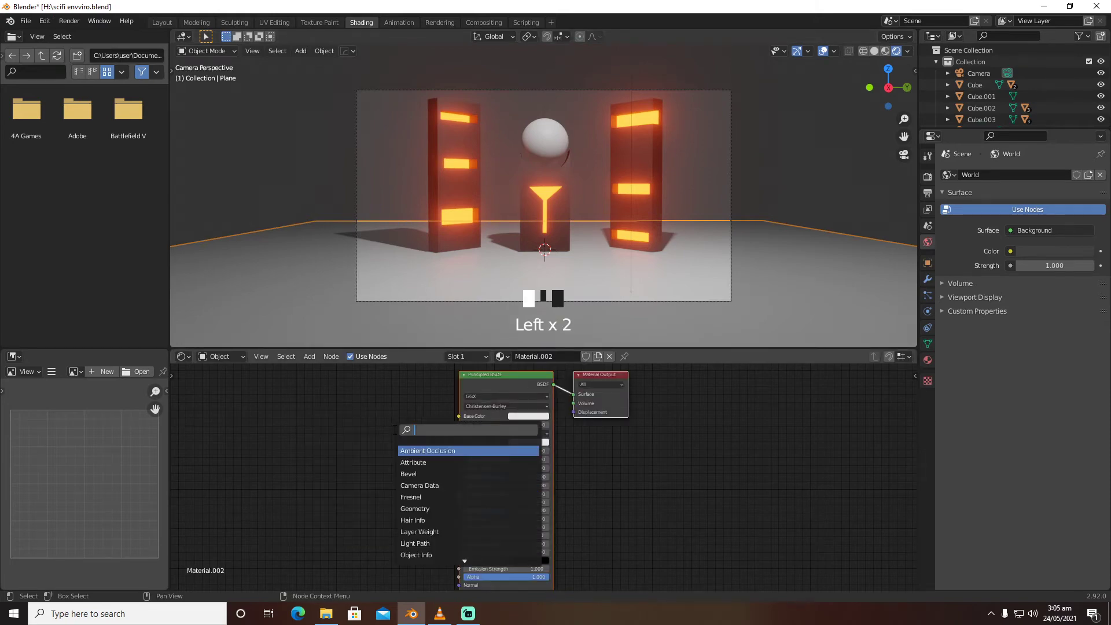
text(musg)
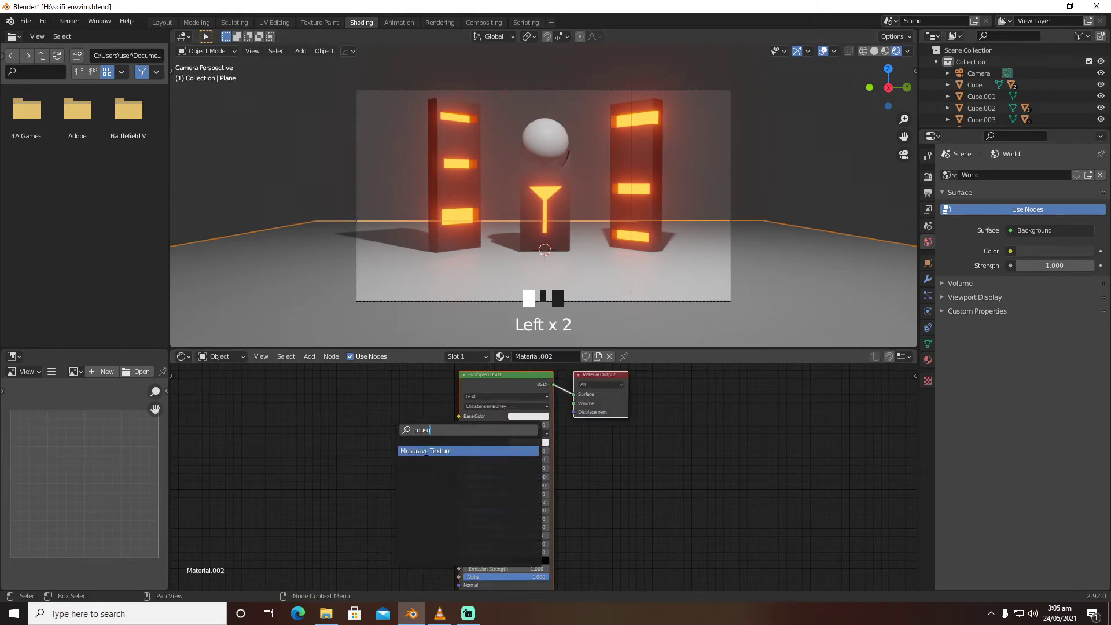
click(426, 450)
click(265, 451)
Add a ColorRamp node, feed it the Musgrave height, and link its color output to the Principled BSDF roughness
key(shift+a)
click(331, 457)
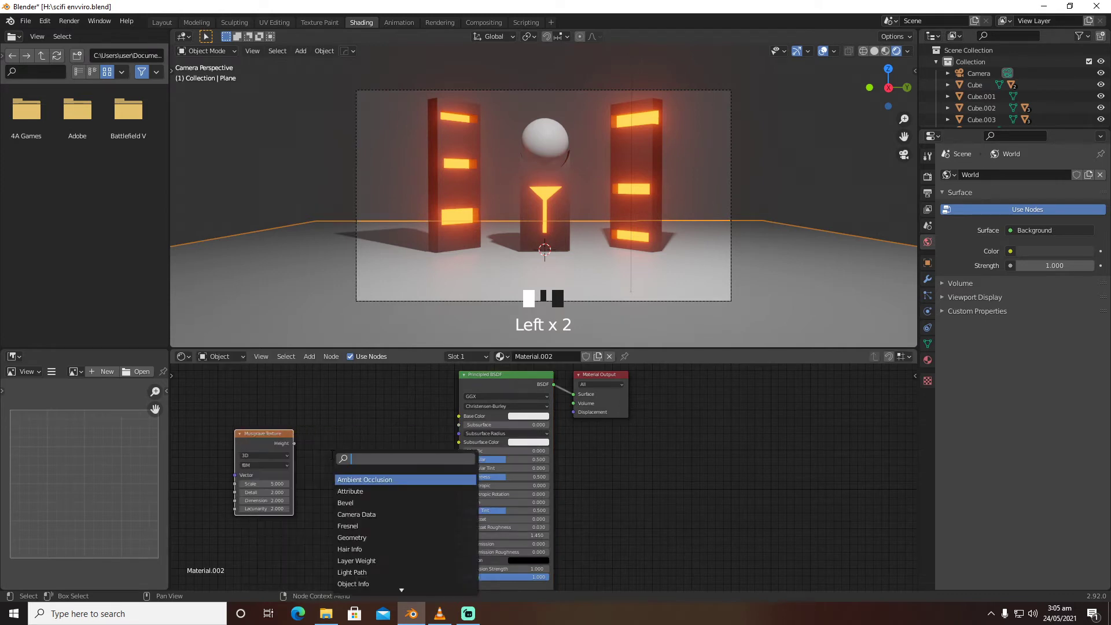
text(colo)
click(354, 491)
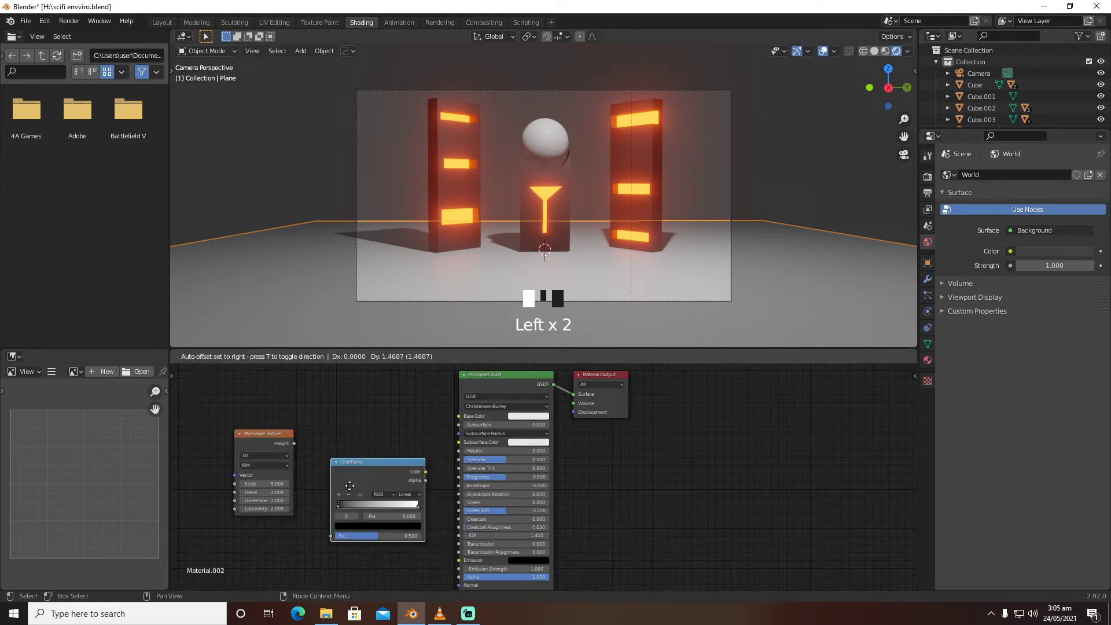
click(334, 441)
drag(293, 443, 316, 481)
drag(411, 417, 458, 478)
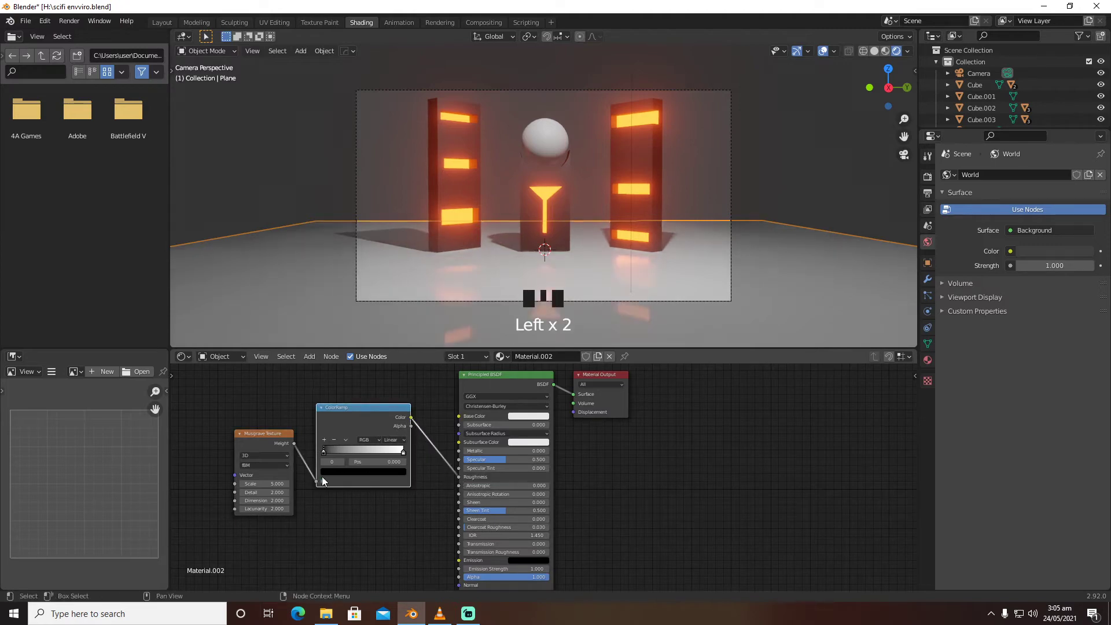
Tune the floor material with a black base color, Musgrave detail 16 and dimension 0, and the ramp's black stop at about 0.455
click(526, 417)
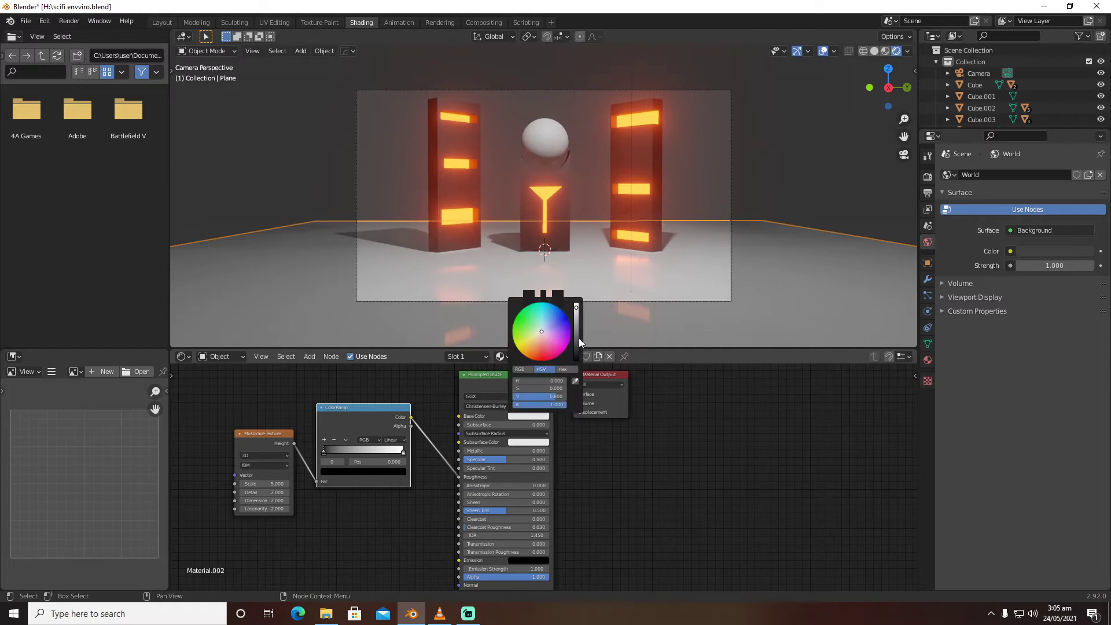
drag(579, 341, 576, 360)
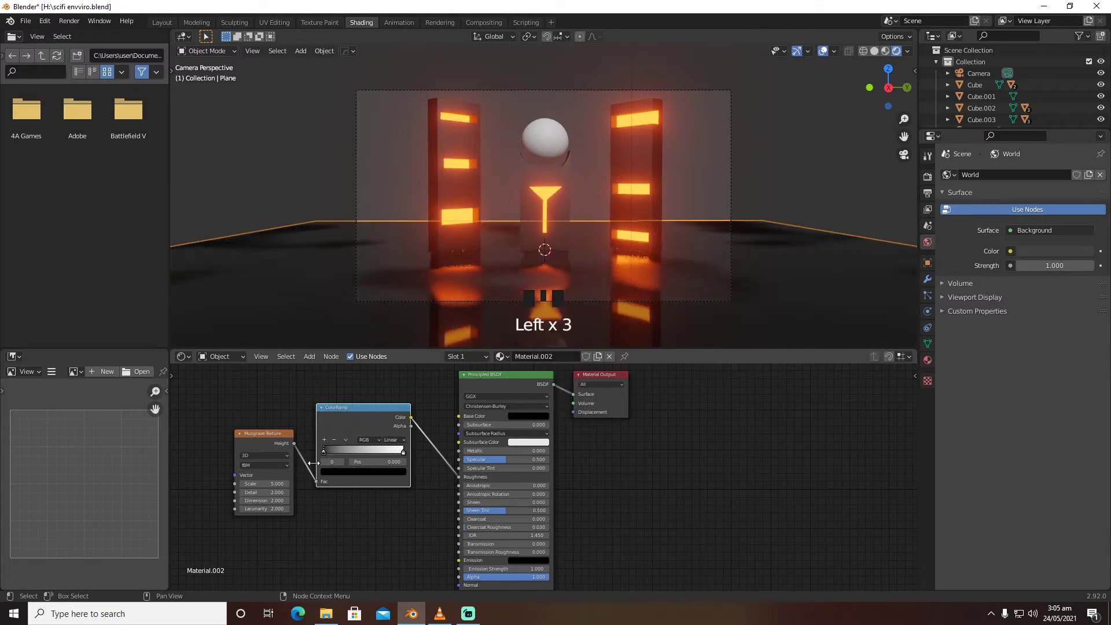
drag(264, 492, 234, 500)
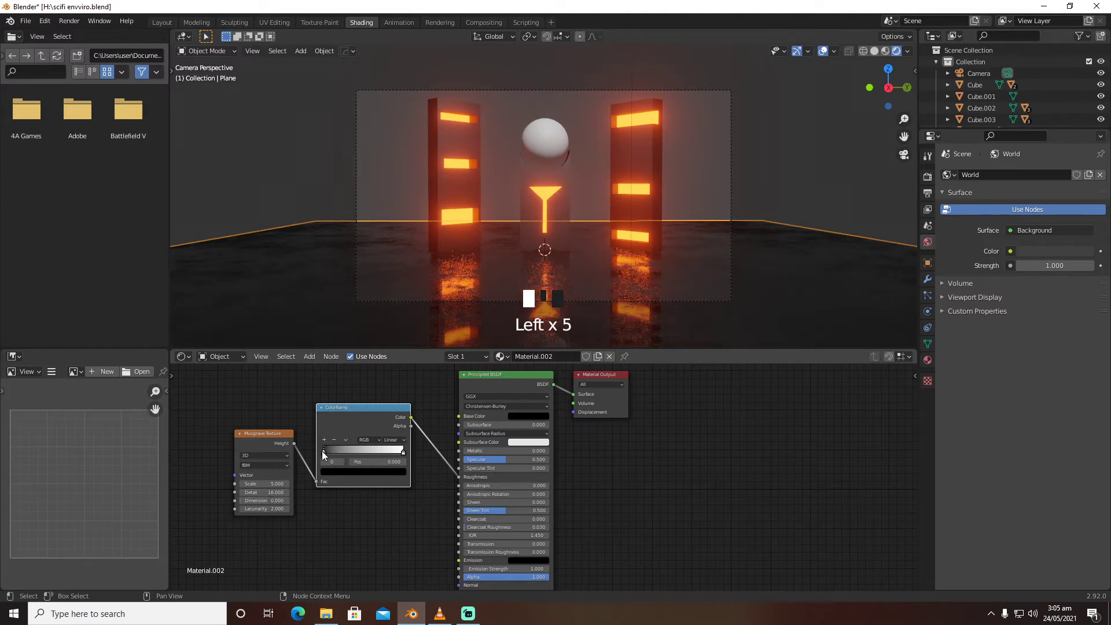
drag(323, 452, 362, 452)
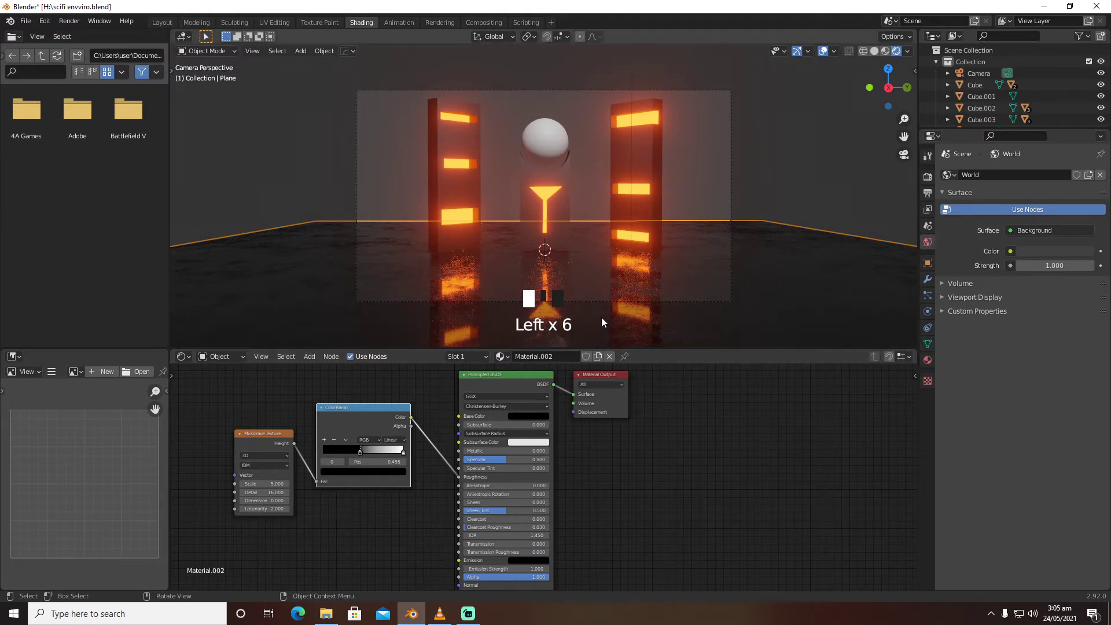
Give the sphere a new material and raise it about 0.1 m along the Z axis
click(556, 134)
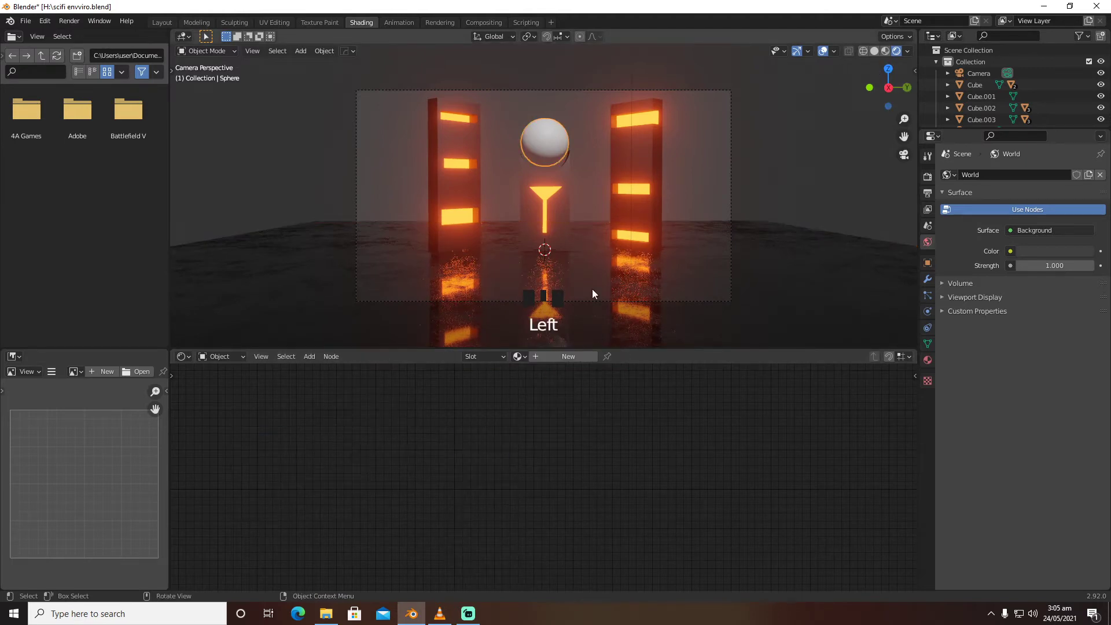
click(570, 404)
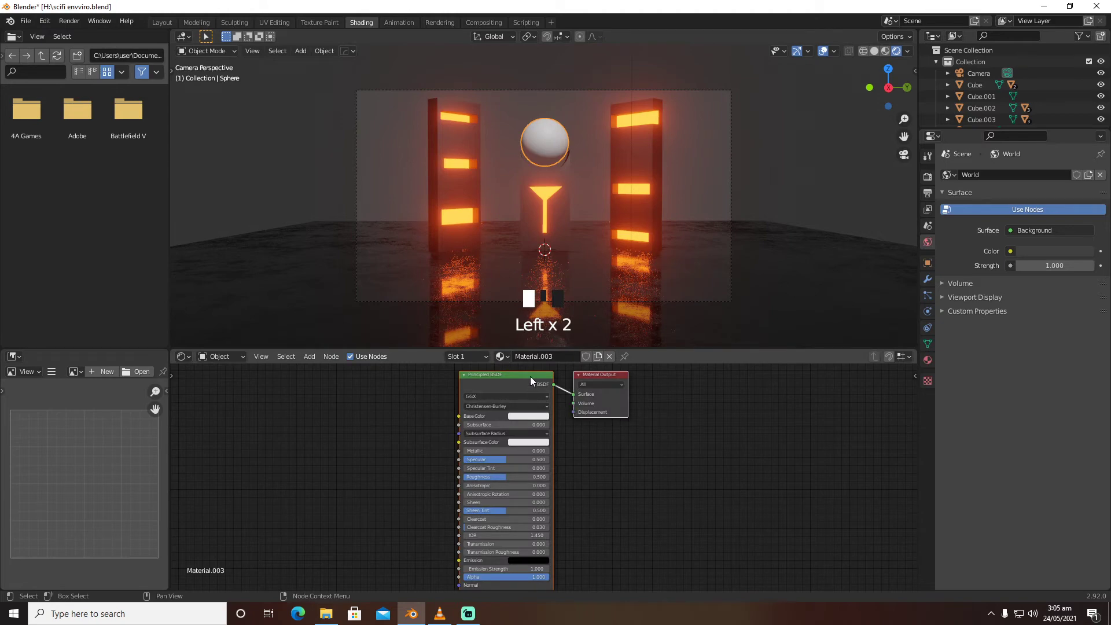
key(g)
key(z)
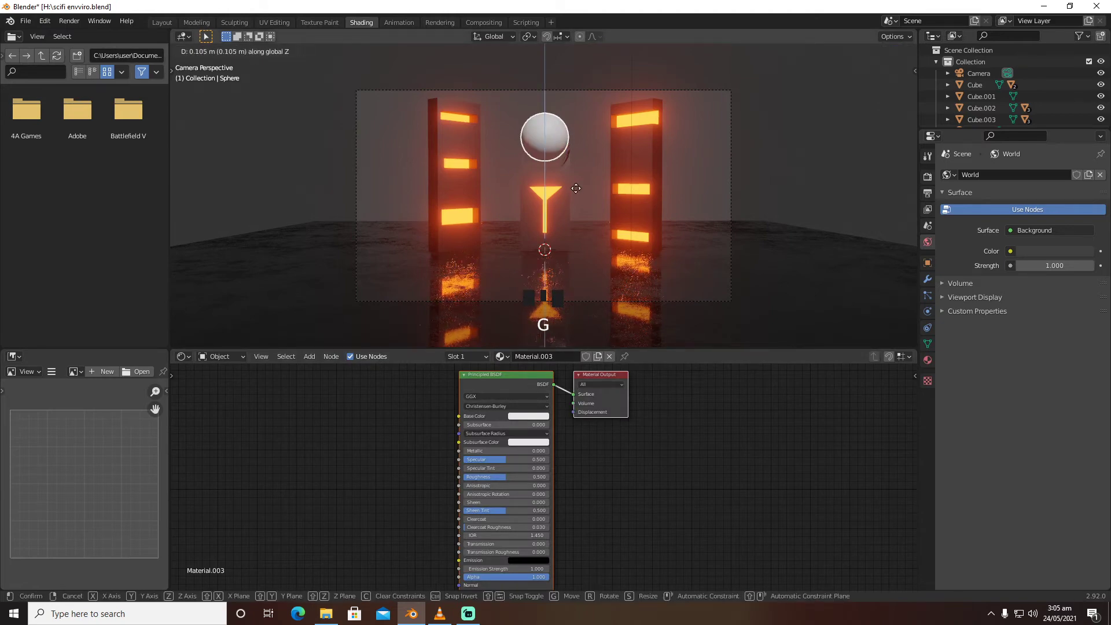
click(576, 189)
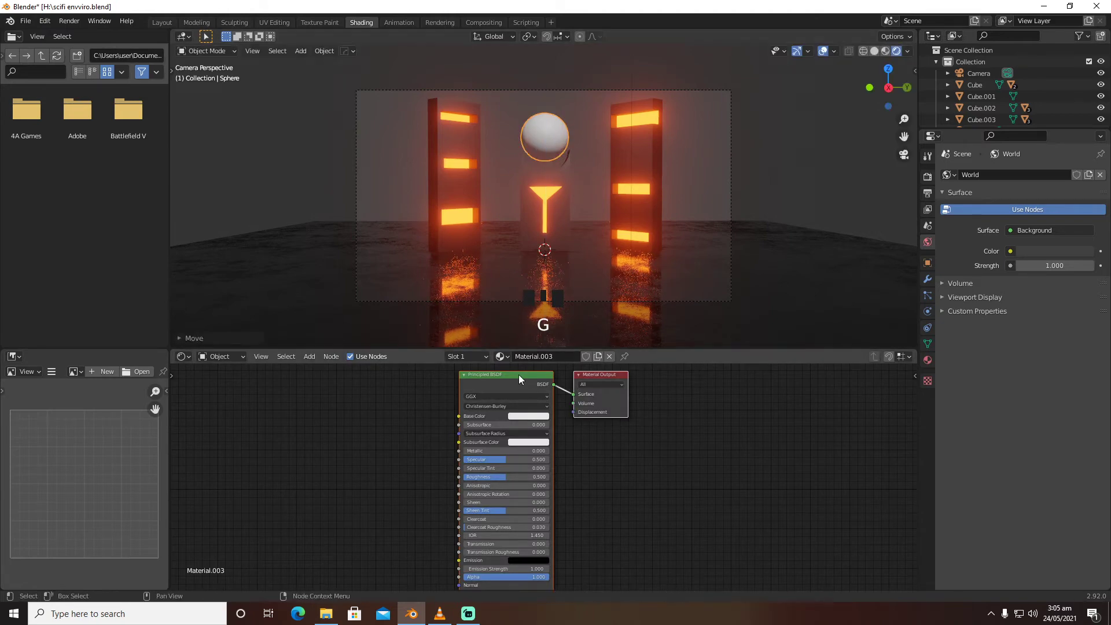
Spread the sphere material's two nodes apart and add a Mix Shader node between them
drag(516, 374, 392, 374)
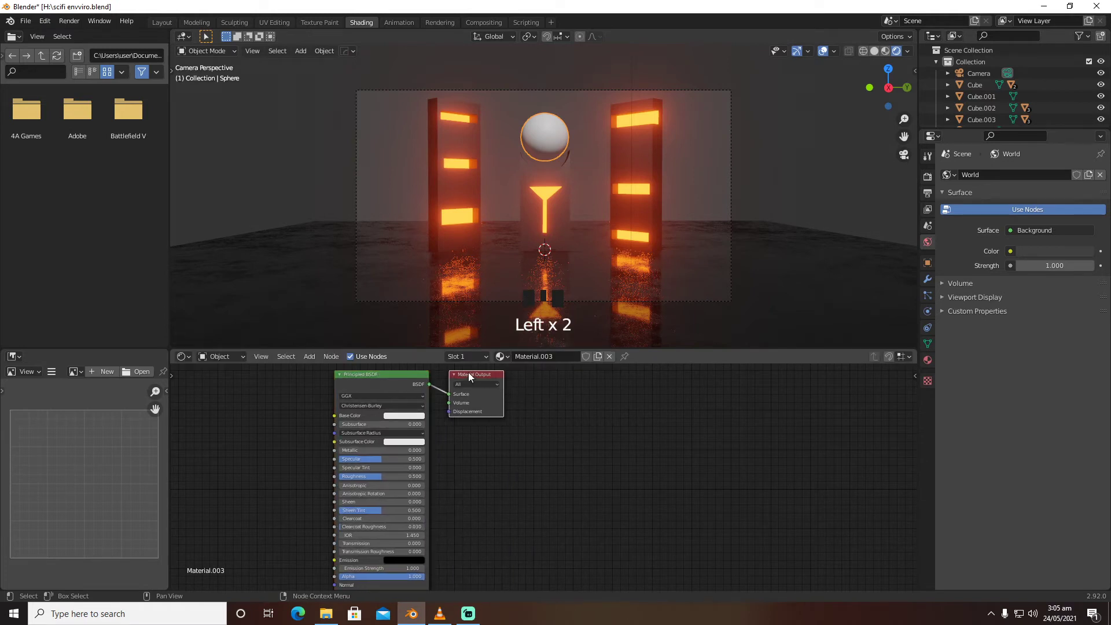
drag(491, 373, 712, 373)
key(shift+a)
click(566, 438)
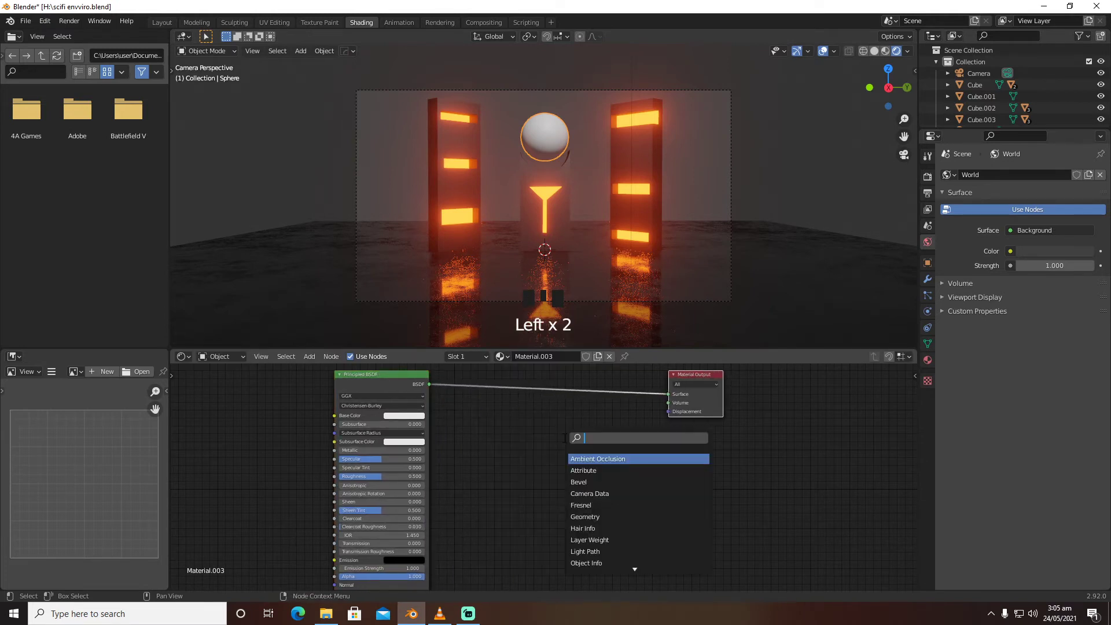
text(miux)
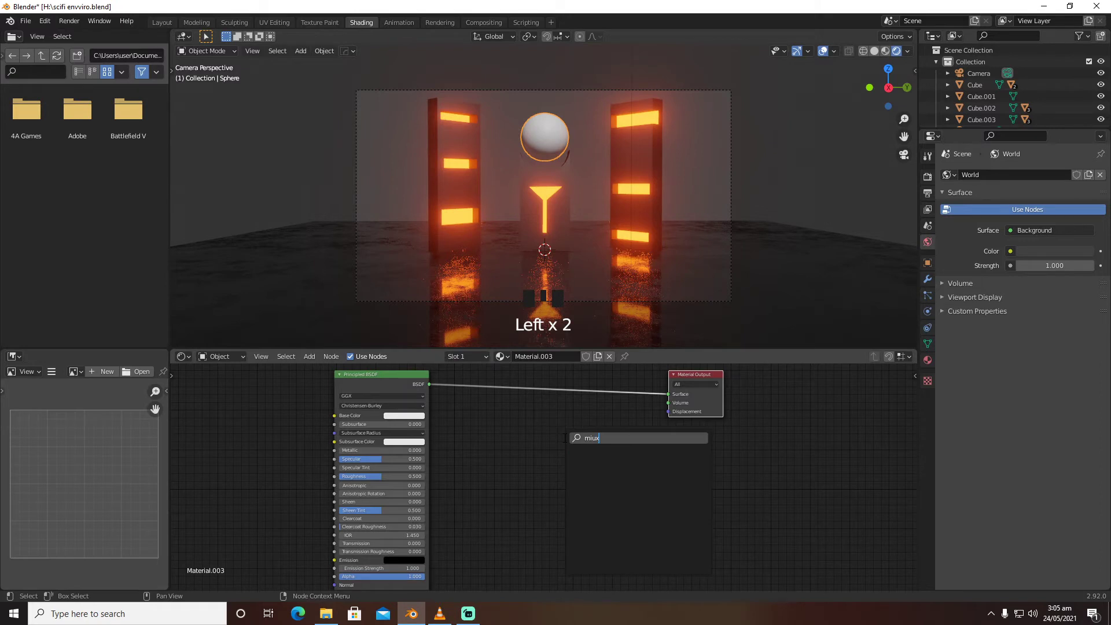
key(BackSpace)
key(BackSpace)
text(x)
click(601, 459)
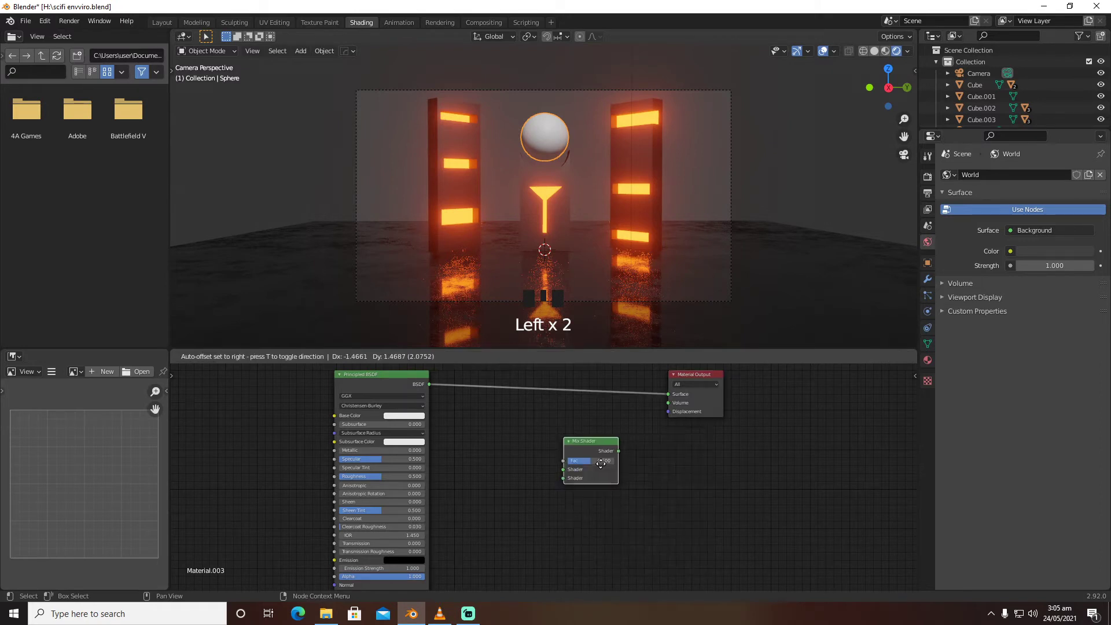
click(563, 439)
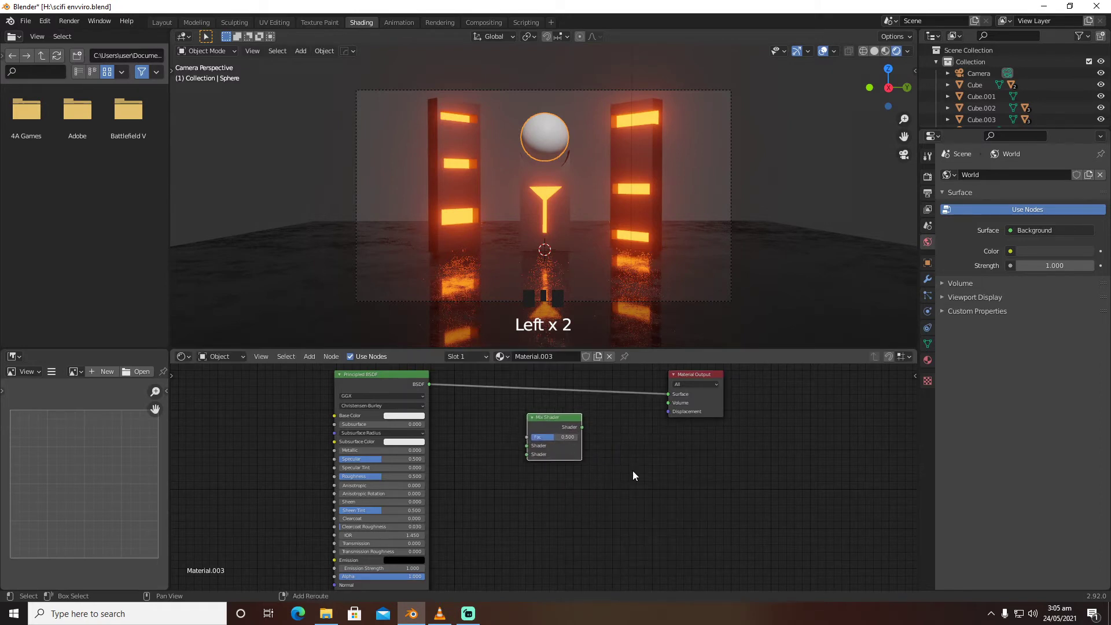
Add an Emission node and link it to the Mix Shader's second shader input
key(shift+a)
text(emis)
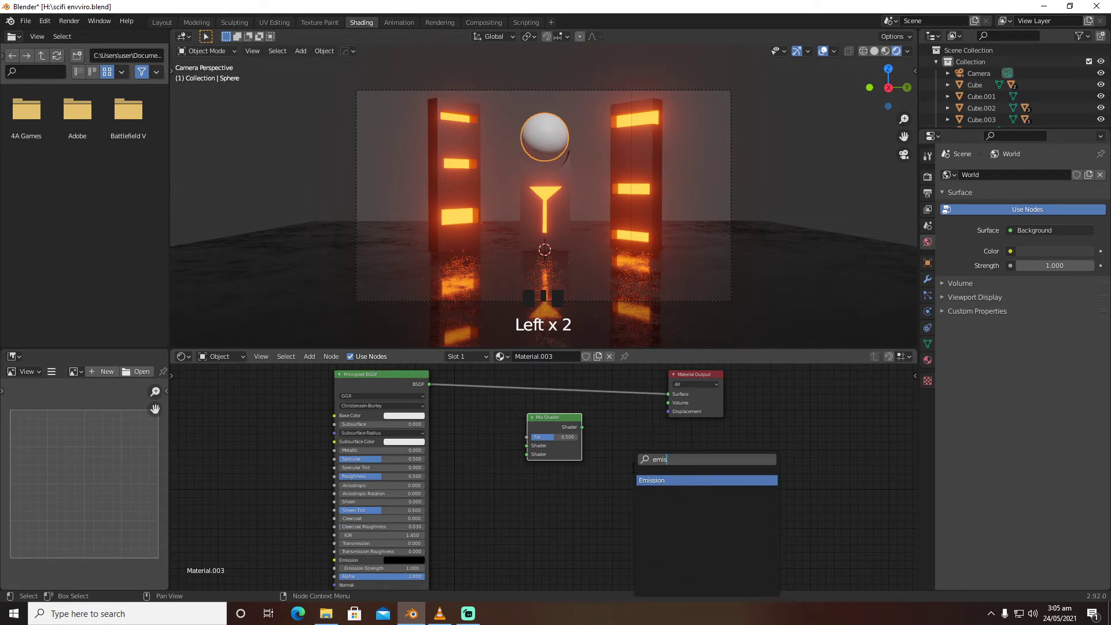
click(642, 480)
click(535, 556)
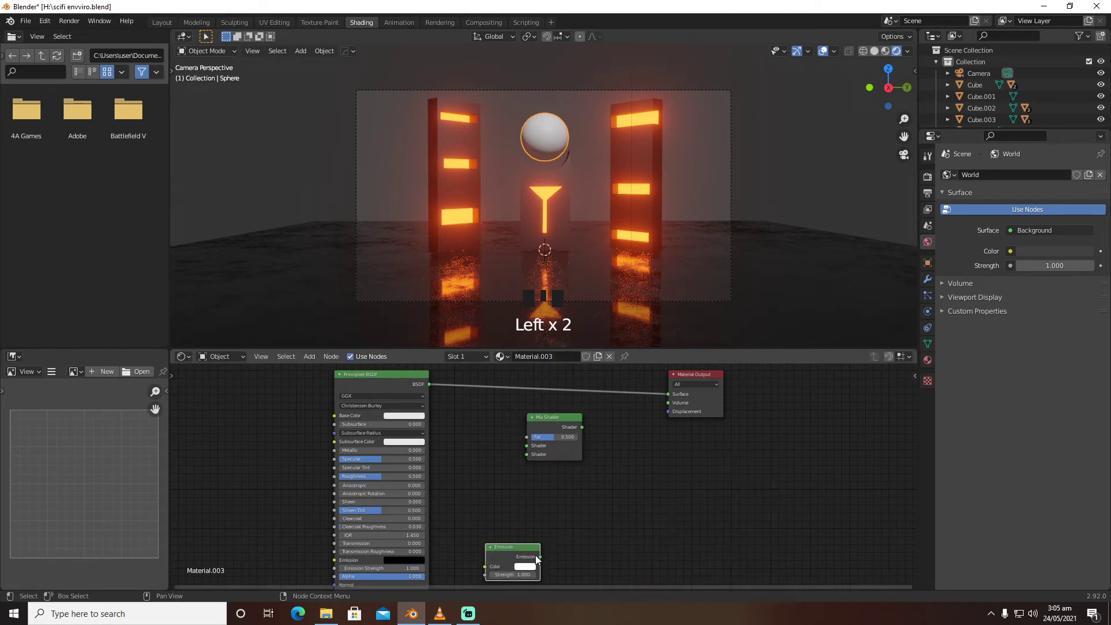
drag(542, 557, 529, 454)
drag(556, 416, 631, 422)
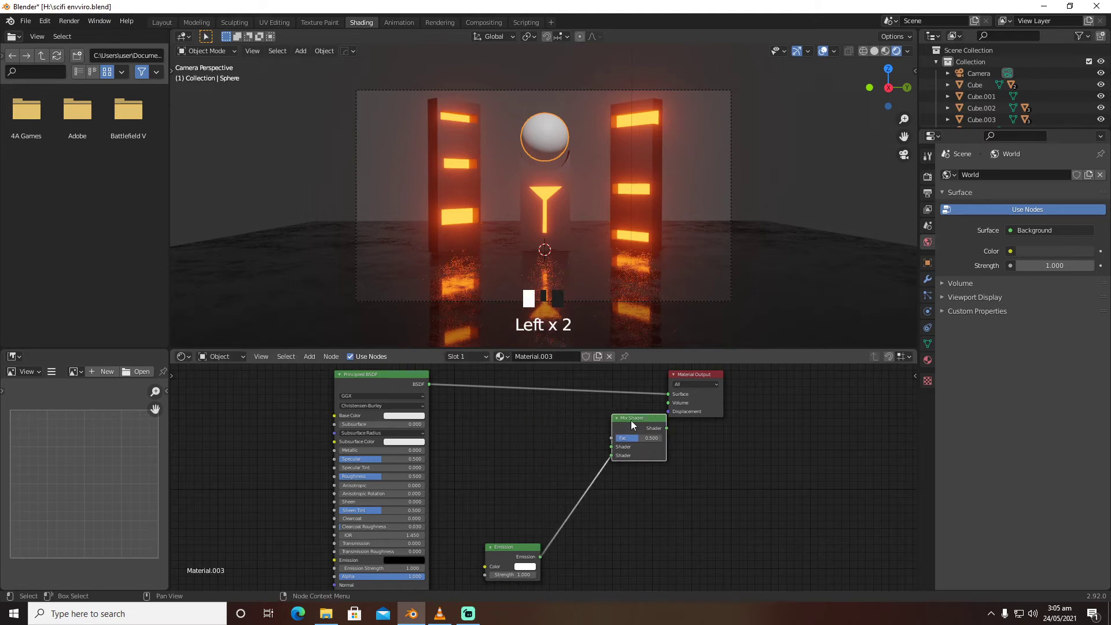
Add a ColorRamp node to the sphere material and link its color output to the Mix Shader's factor
key(shift+a)
click(558, 433)
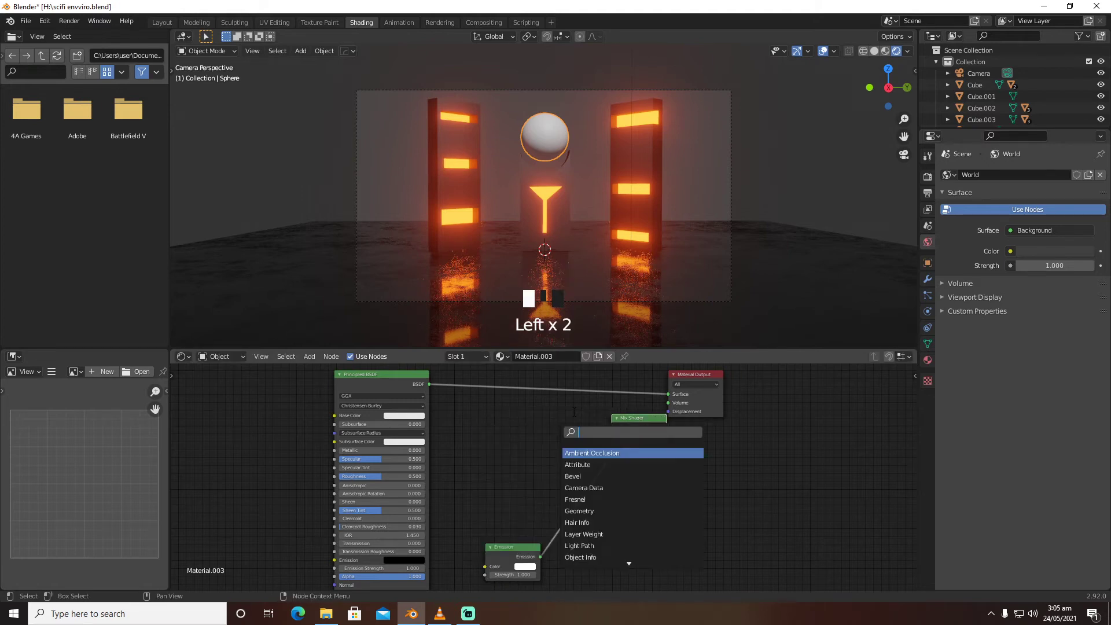
text(col)
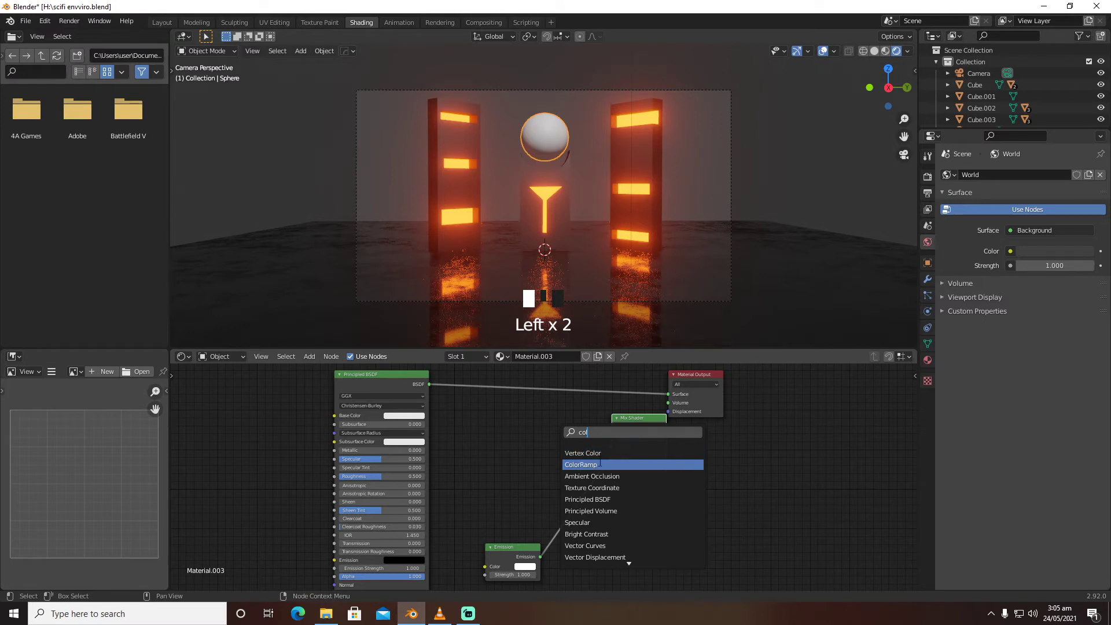
click(601, 464)
click(513, 439)
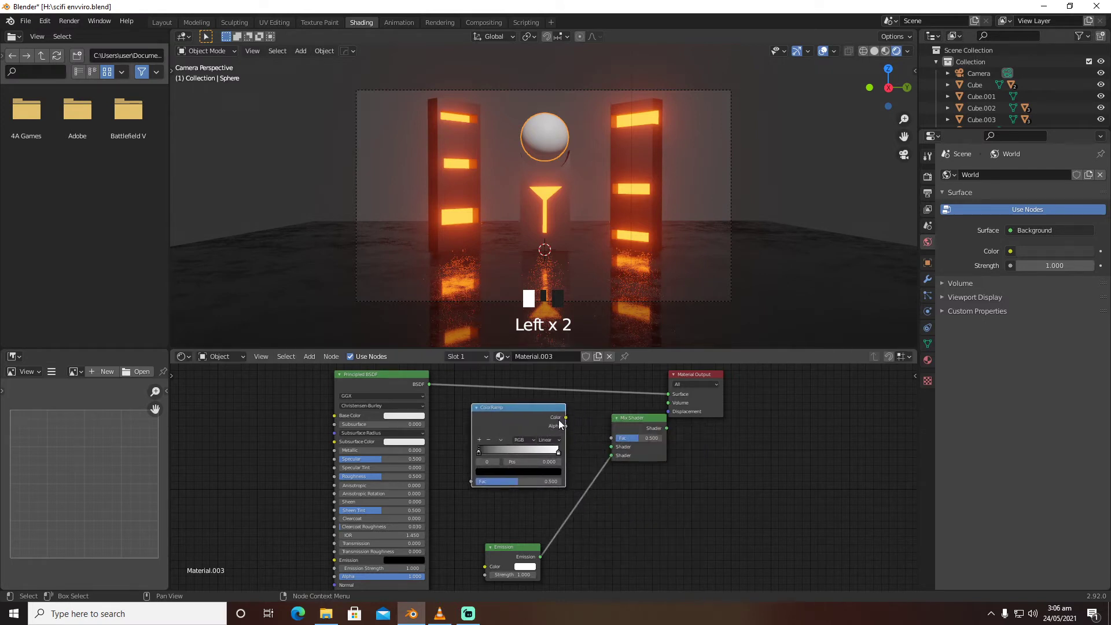
drag(565, 417, 611, 438)
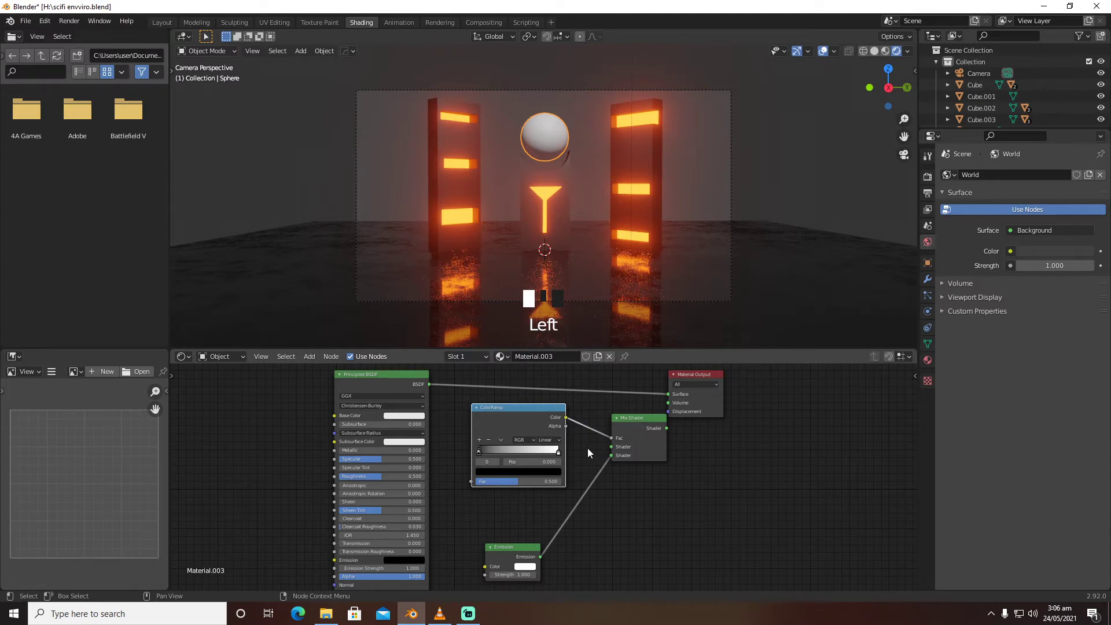
Space out the Mix Shader and Material Output nodes and link the Mix Shader to the output's surface
scroll(646, 488, down, 2)
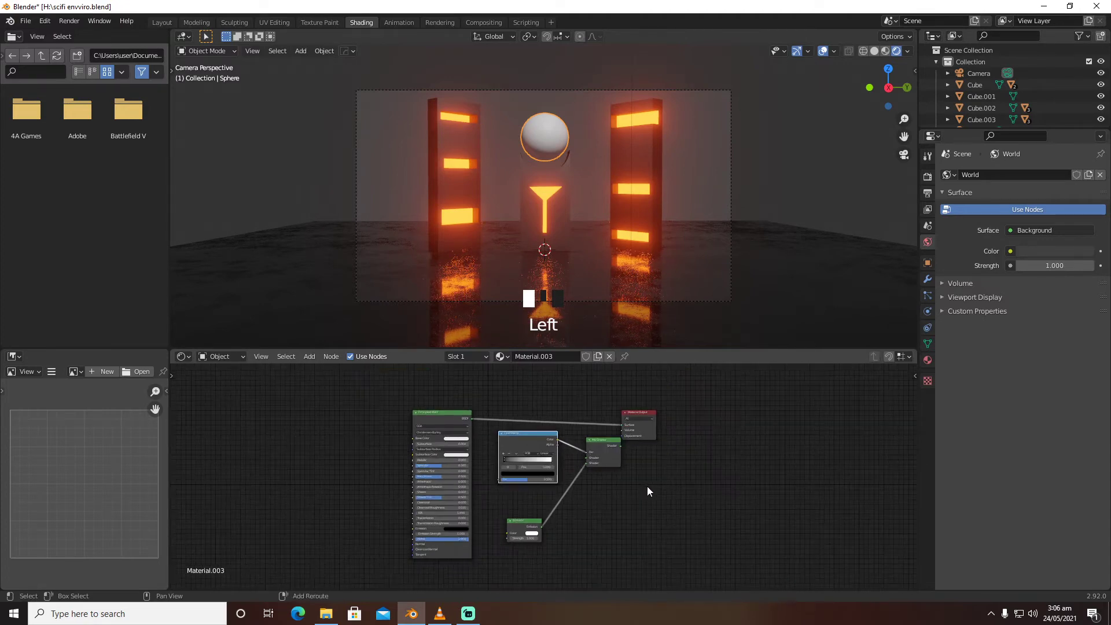
middle_drag(647, 486, 655, 447)
drag(646, 374, 699, 381)
drag(607, 398, 637, 401)
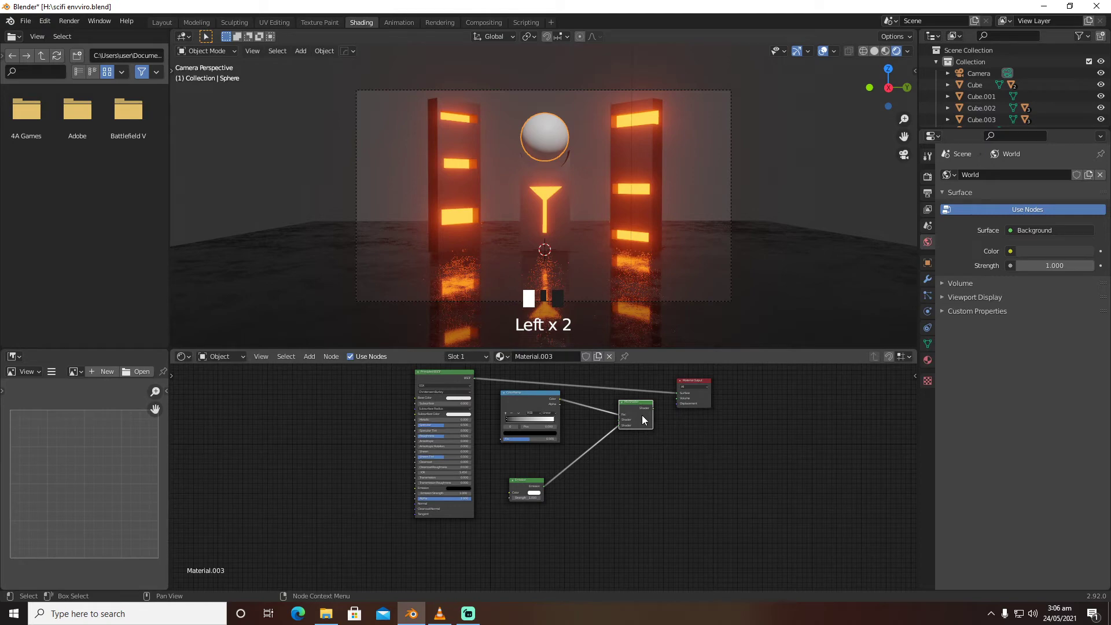
drag(653, 408, 676, 394)
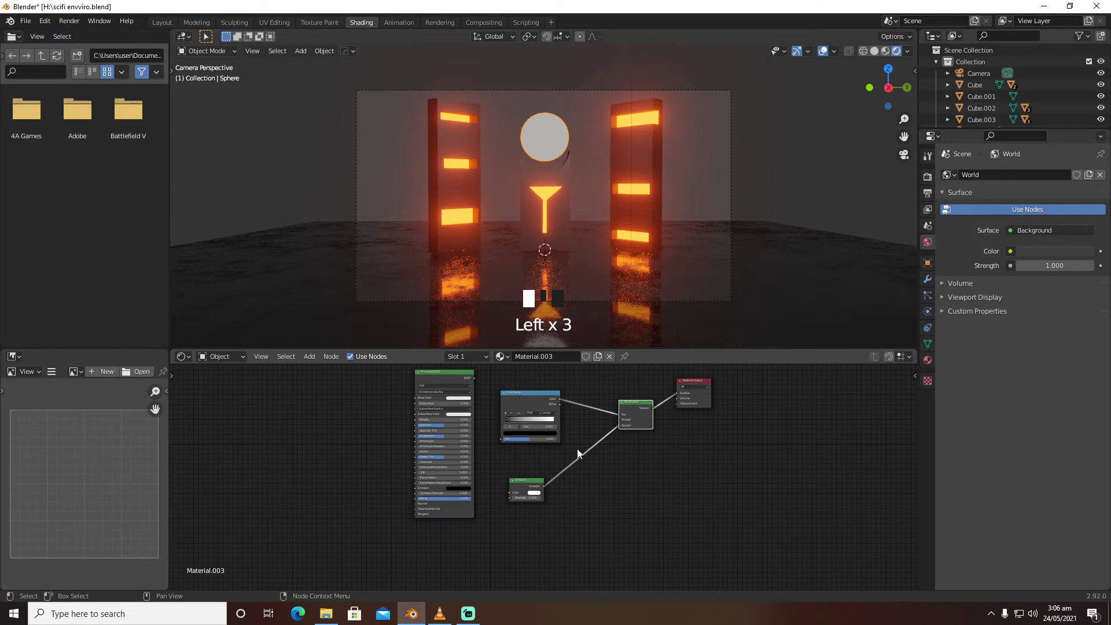
Add a Voronoi Texture node between the Principled BSDF and ColorRamp and link its color output to the ColorRamp's factor
drag(443, 374, 333, 373)
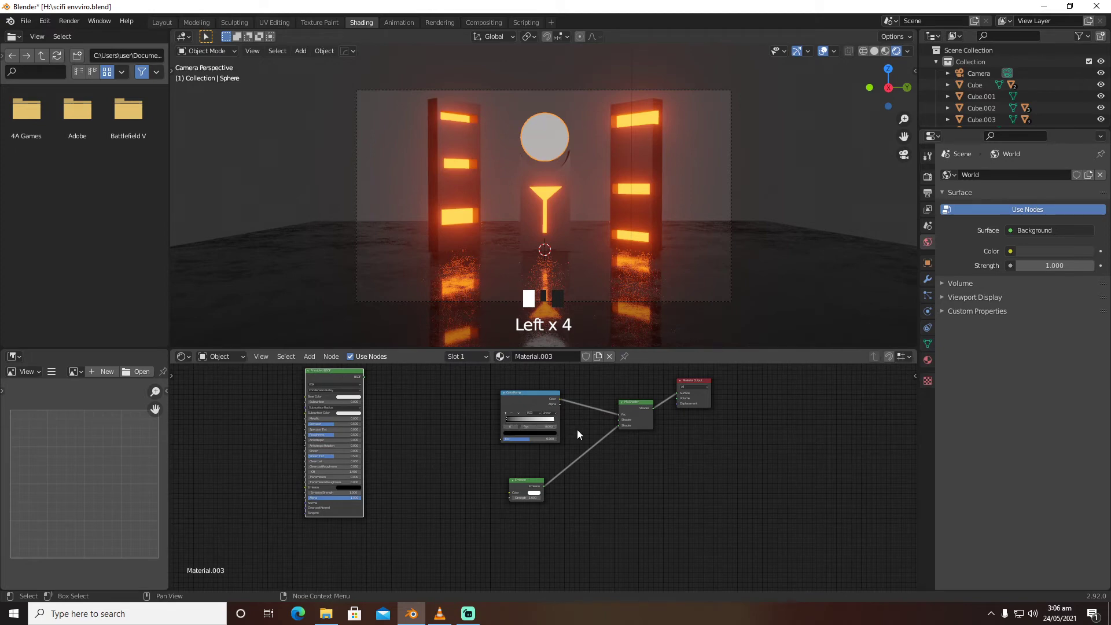
key(shift+a)
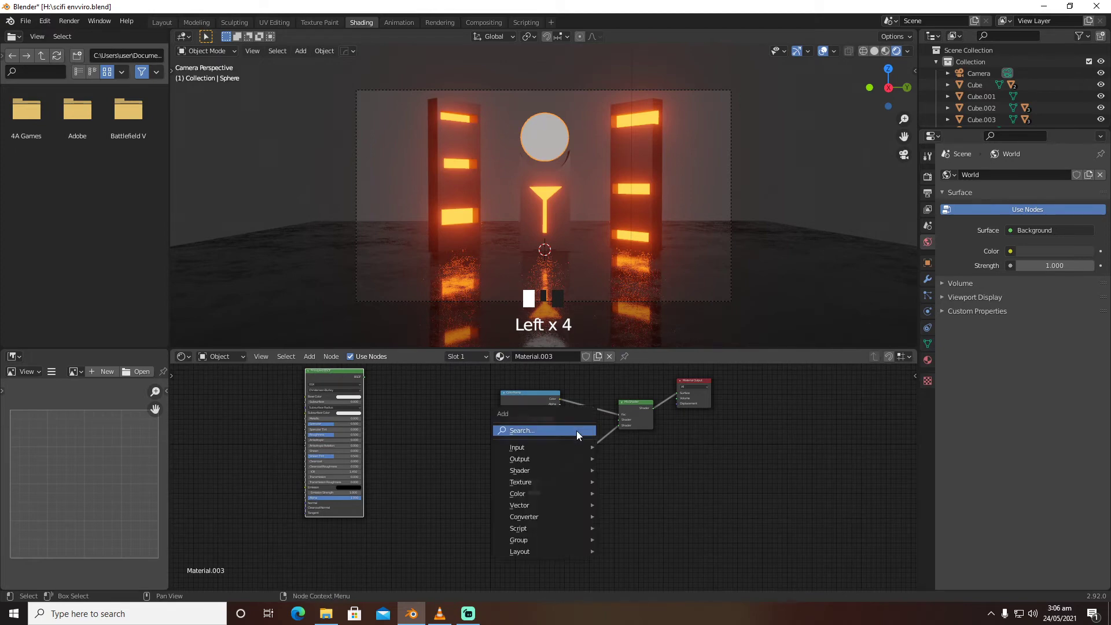
text(vero)
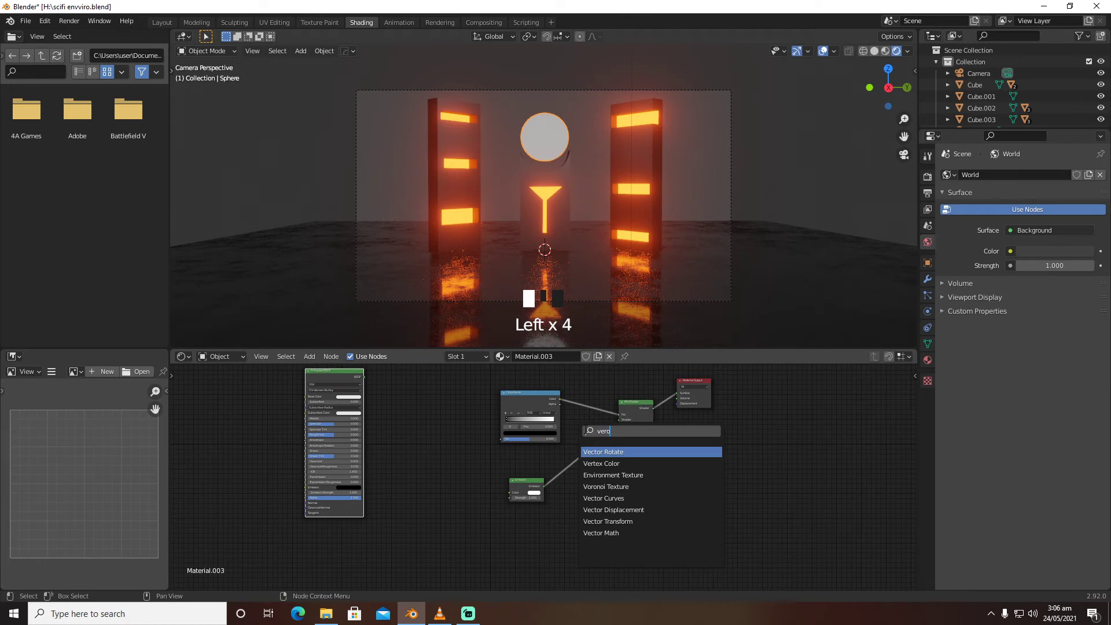
click(634, 485)
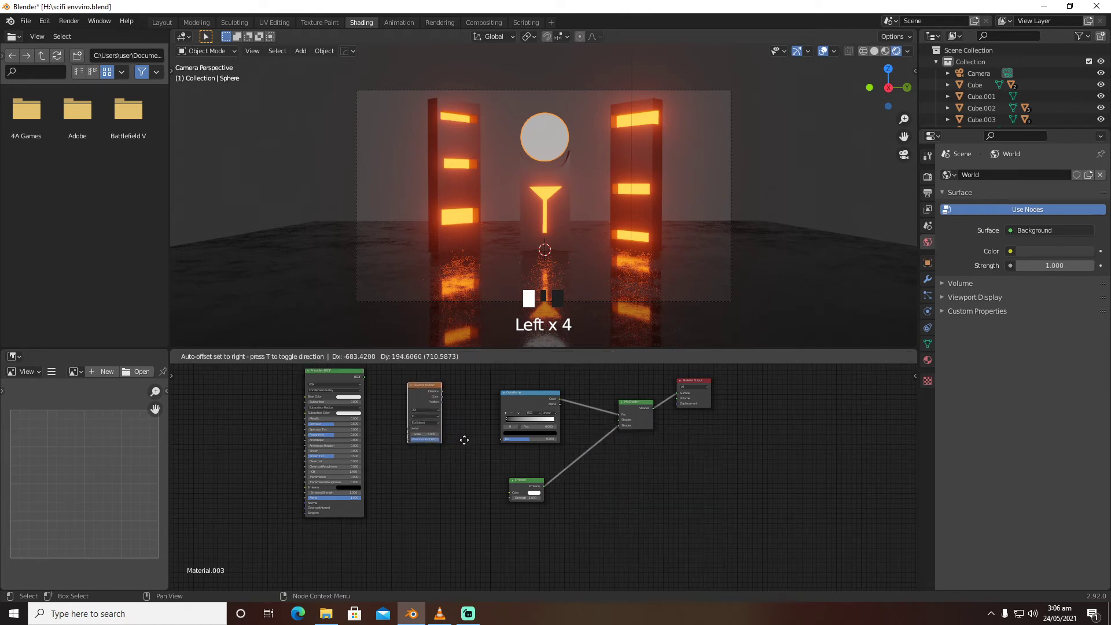
drag(442, 406, 501, 439)
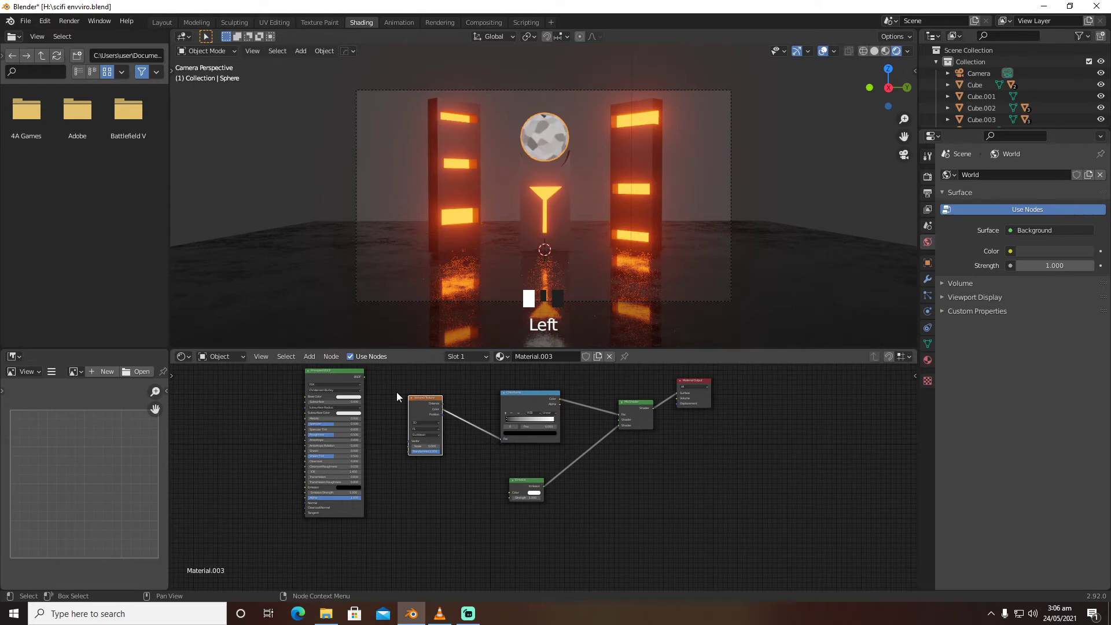
Move the Principled BSDF node farther from the Voronoi Texture and set the Emission strength to 10
drag(355, 369, 301, 370)
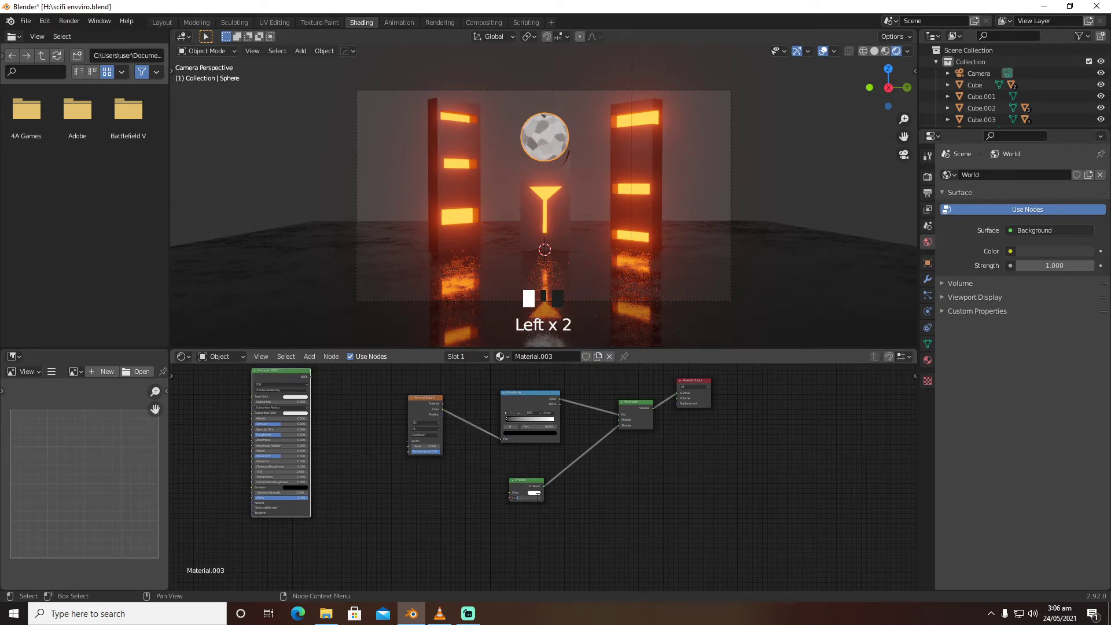
drag(536, 495, 536, 497)
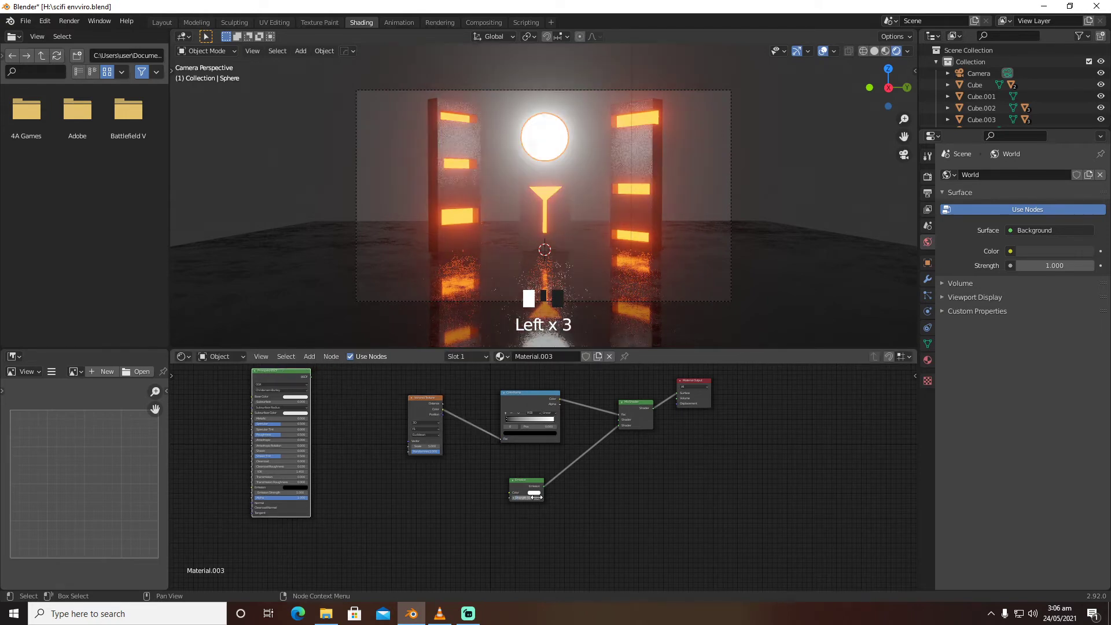
Add a Musgrave Texture node before the Voronoi Texture and link its height output to the Voronoi vector input
scroll(466, 439, up, 2)
key(shift+a)
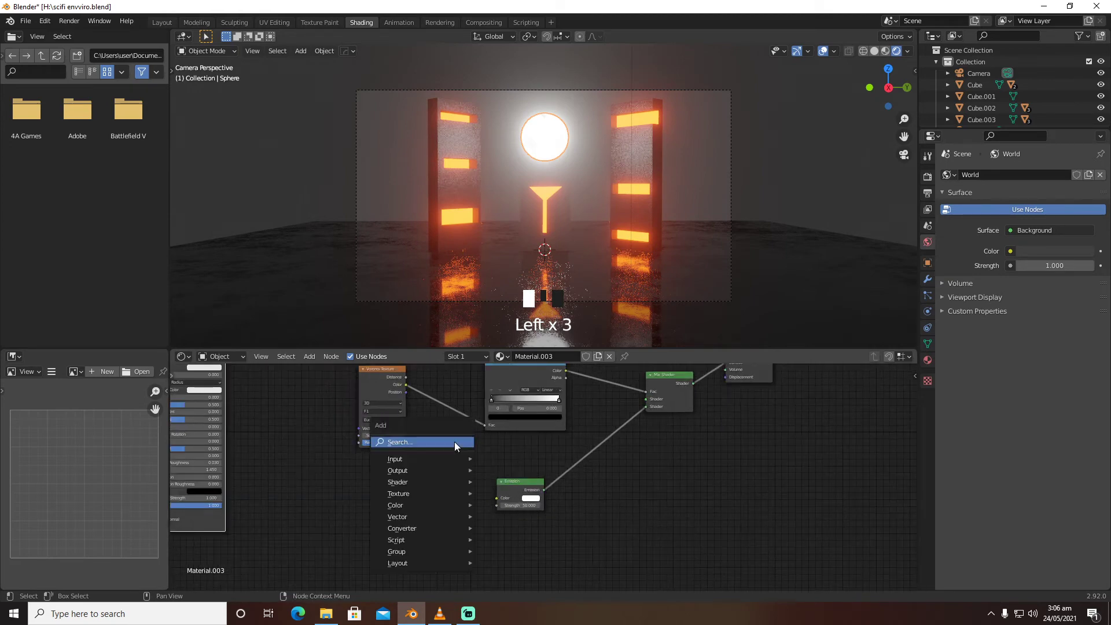
click(454, 442)
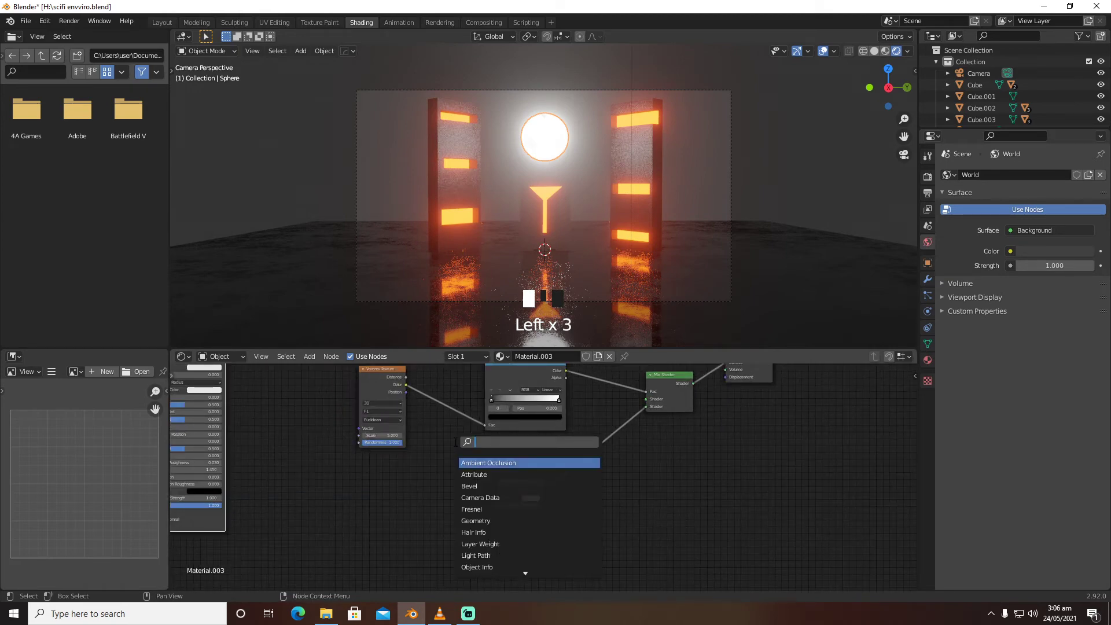
text(mus)
key(Return)
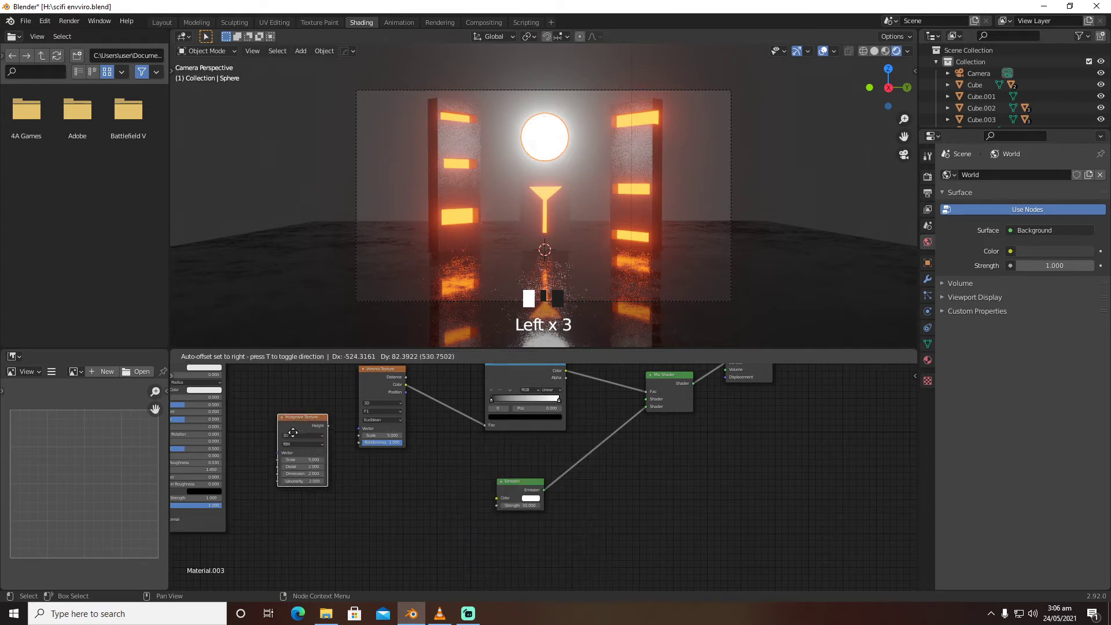
click(300, 416)
drag(304, 411, 356, 430)
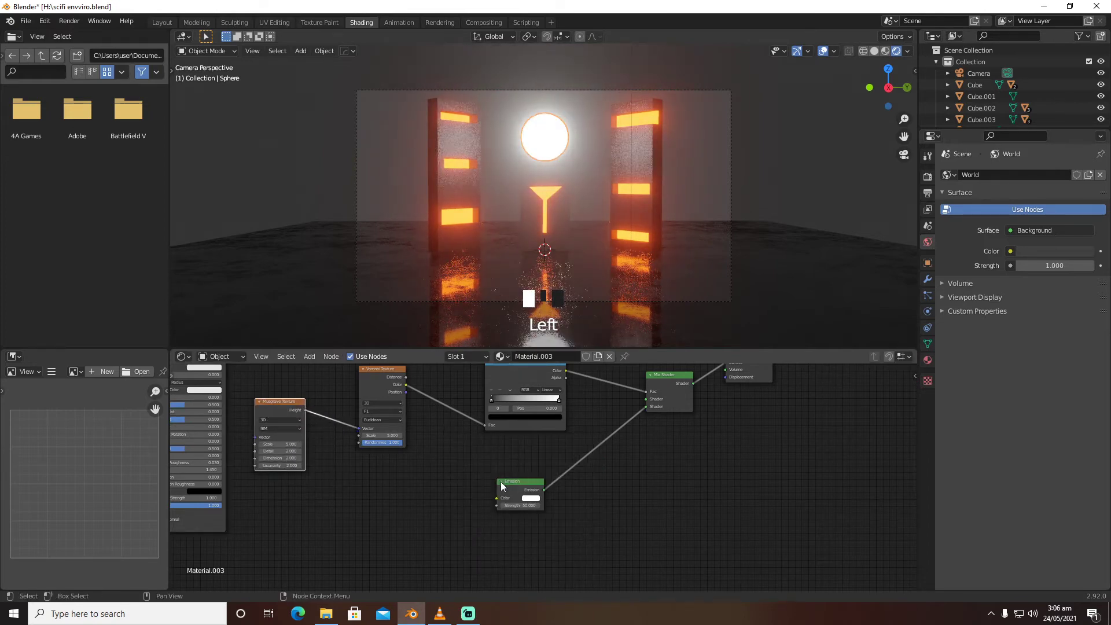
Set the Emission color to light blue and move the ColorRamp's black stop to position 0.259
click(531, 498)
click(556, 407)
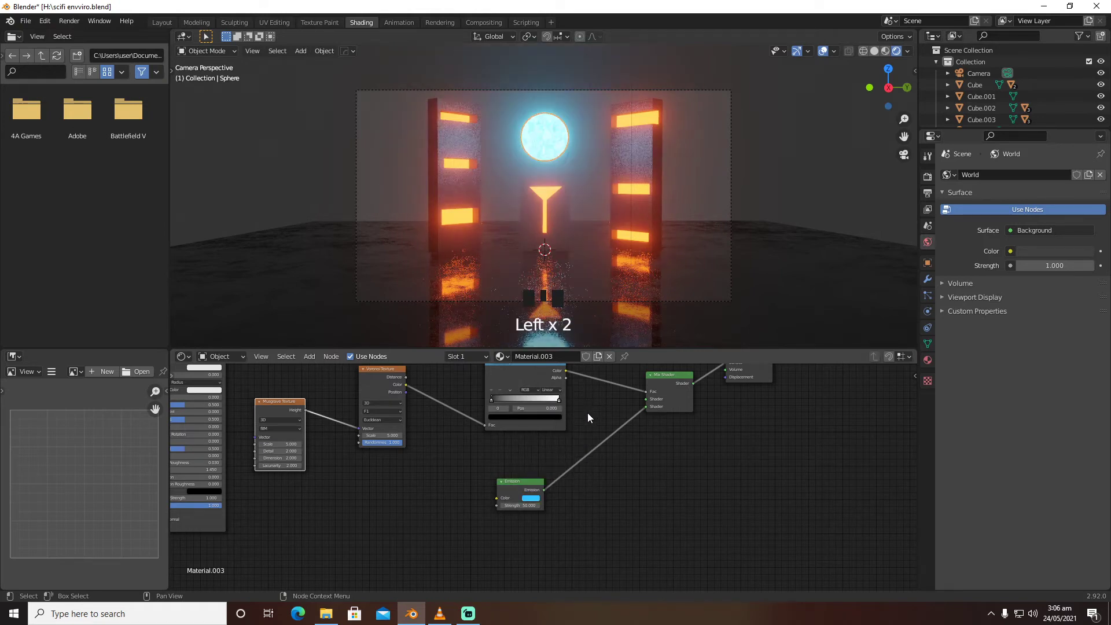
scroll(588, 412, down, 1)
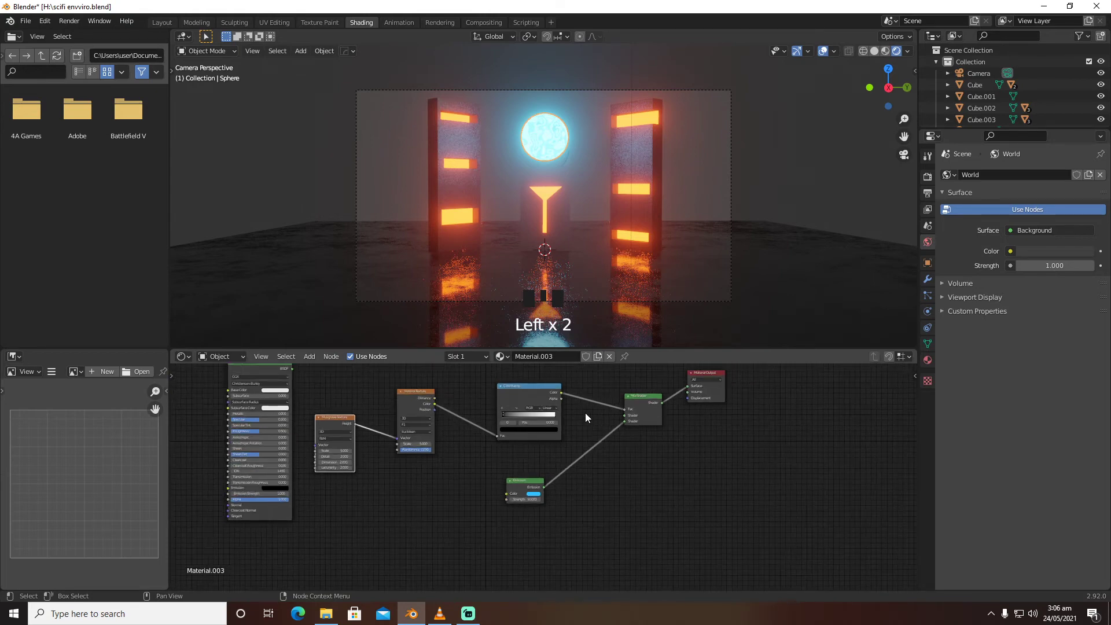
scroll(502, 414, up, 4)
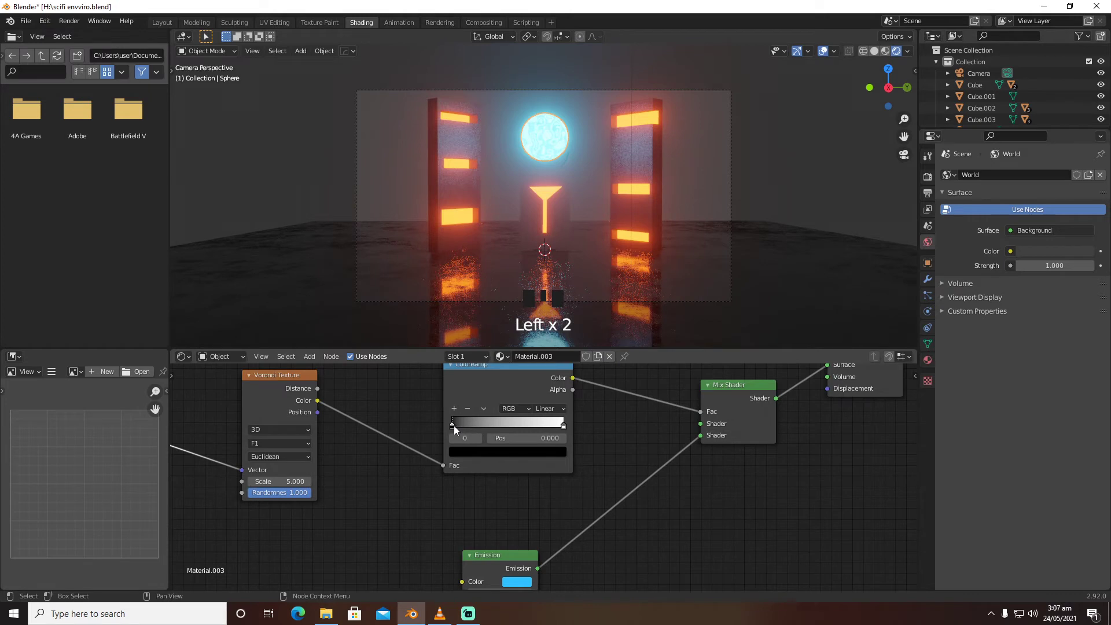
drag(454, 425, 485, 427)
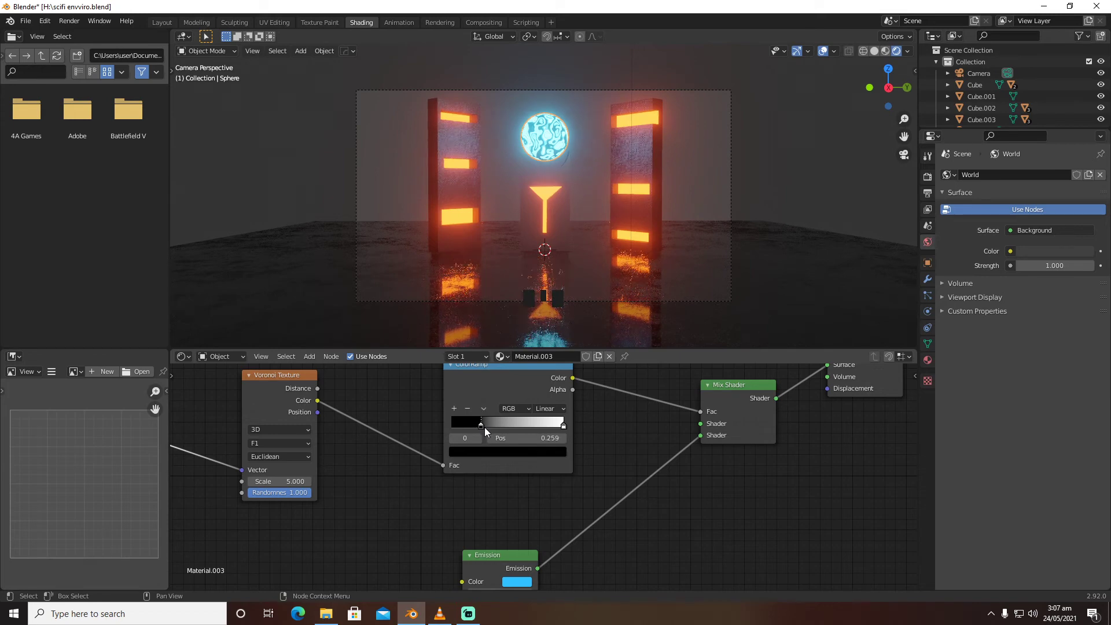
Try the Voronoi Texture with 2D dimensions and restore it to 3D
shift+middle_drag(357, 422, 483, 444)
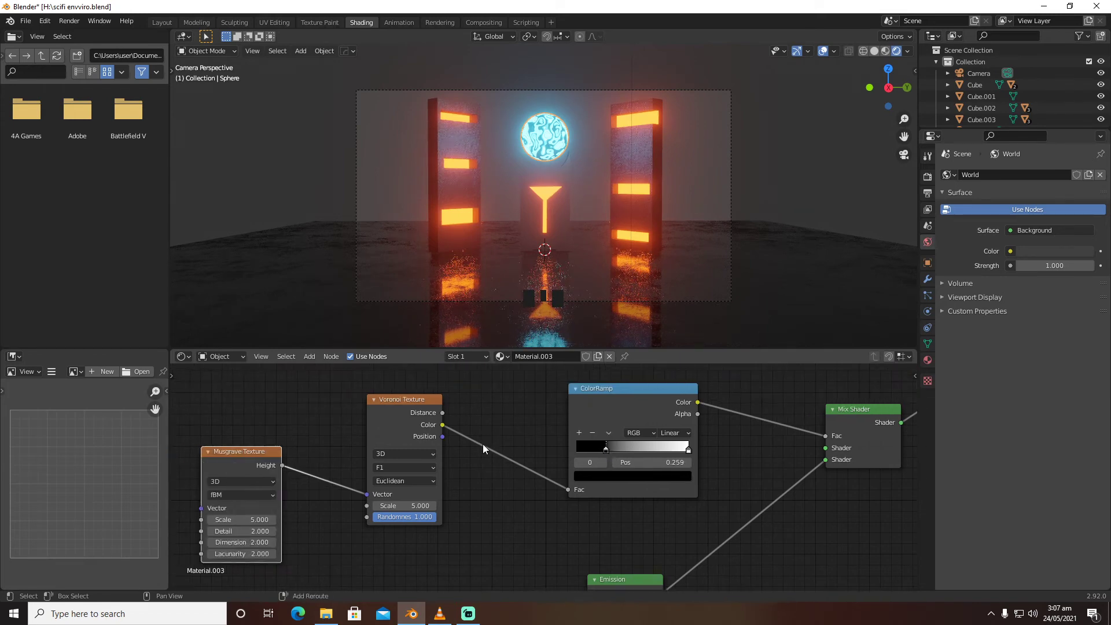
click(427, 453)
click(411, 476)
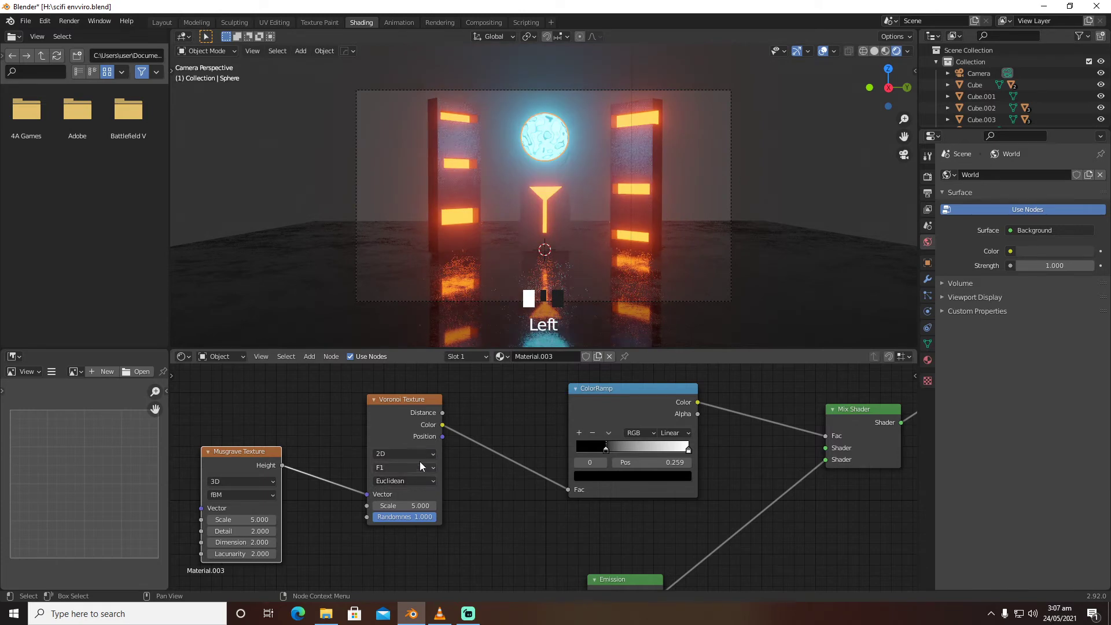
click(419, 457)
click(409, 483)
Try Smooth F1 and Distance to Edge as the Voronoi feature output and restore F1
click(415, 467)
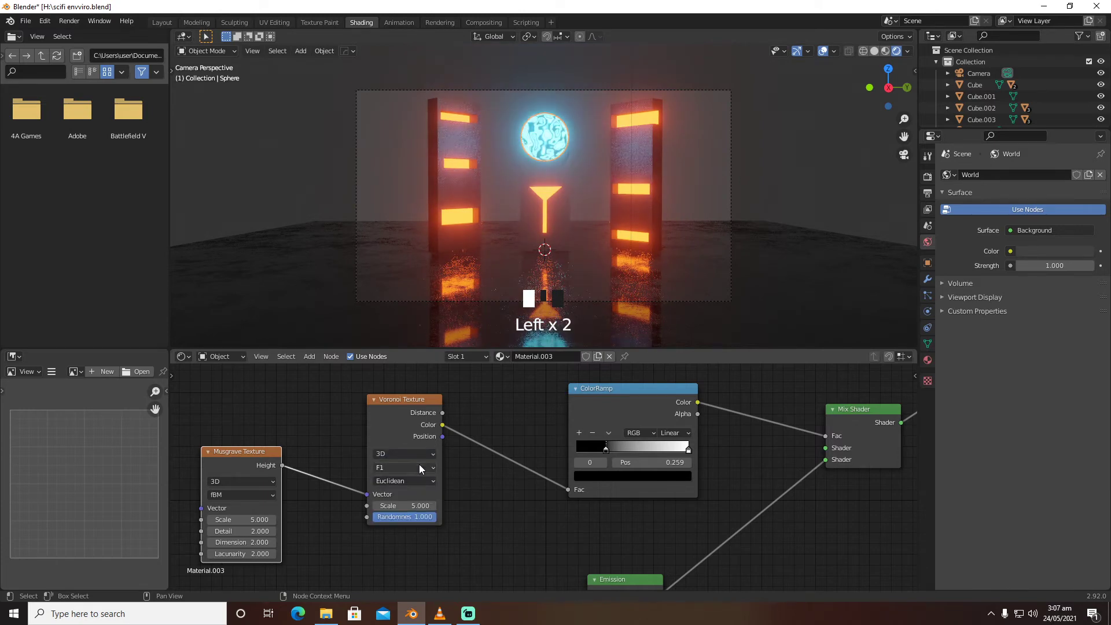
click(408, 498)
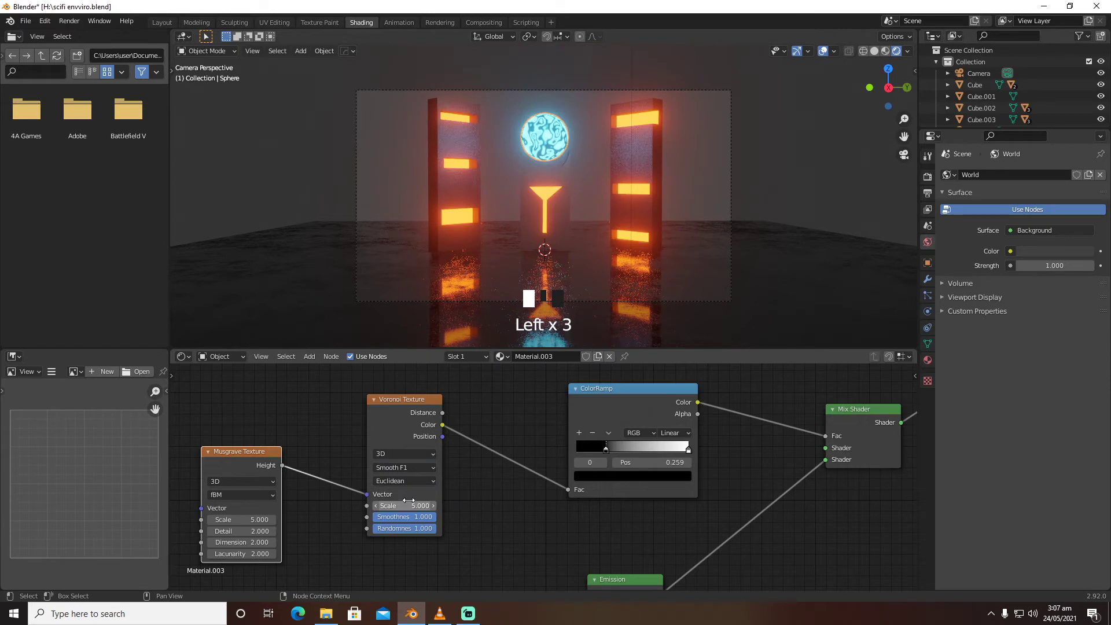
click(412, 470)
click(409, 515)
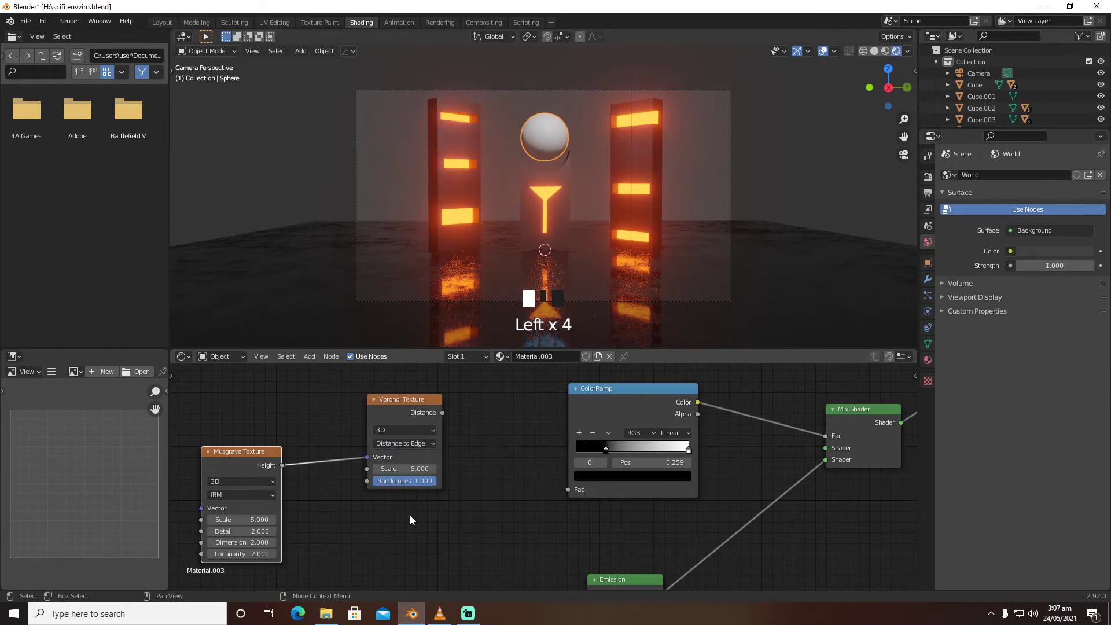
click(425, 446)
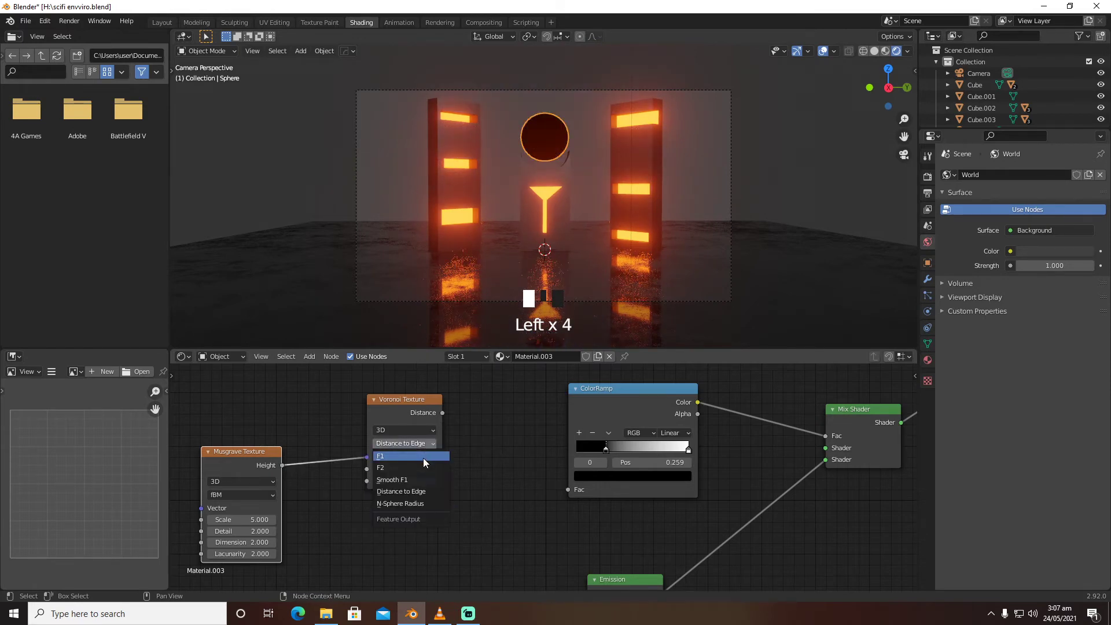
click(422, 457)
Try Manhattan as the Voronoi distance metric and restore Euclidean
click(424, 482)
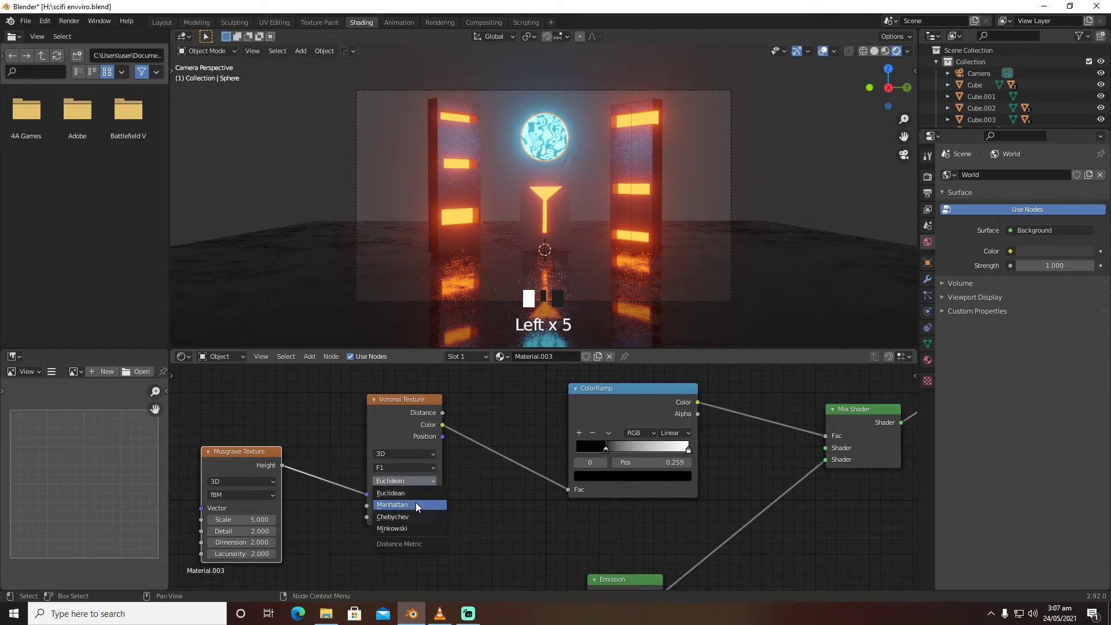
click(416, 502)
click(418, 481)
click(418, 492)
Set the Voronoi randomness to 0.758 and the Musgrave scale to 4.9, detail to 16, dimension to 11.3 and lacunarity to 6.8
drag(419, 521, 369, 525)
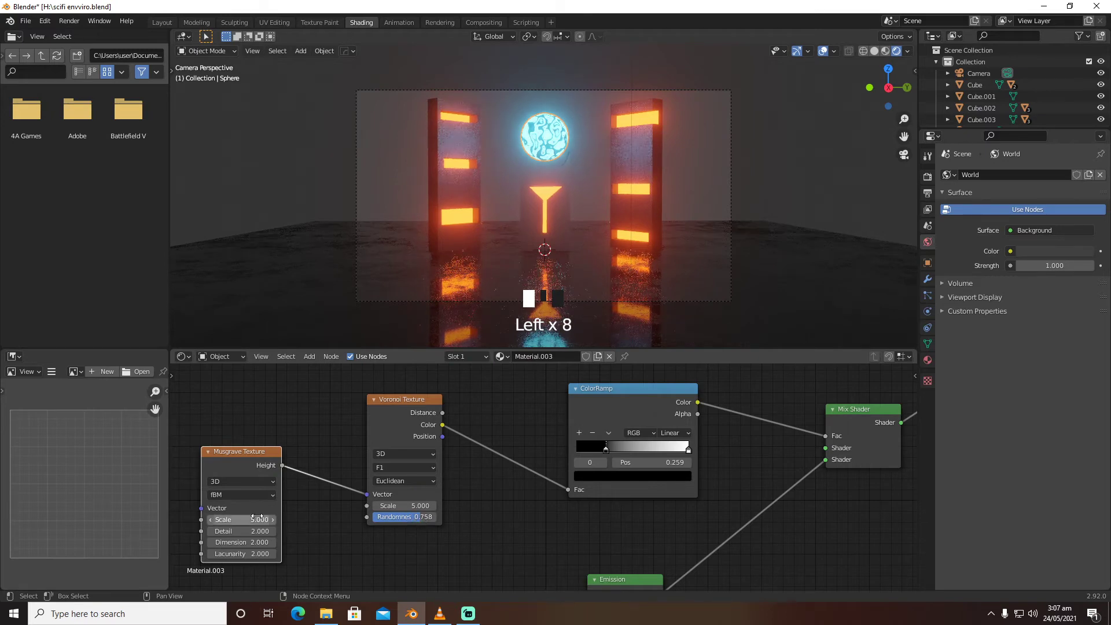
drag(243, 519, 258, 554)
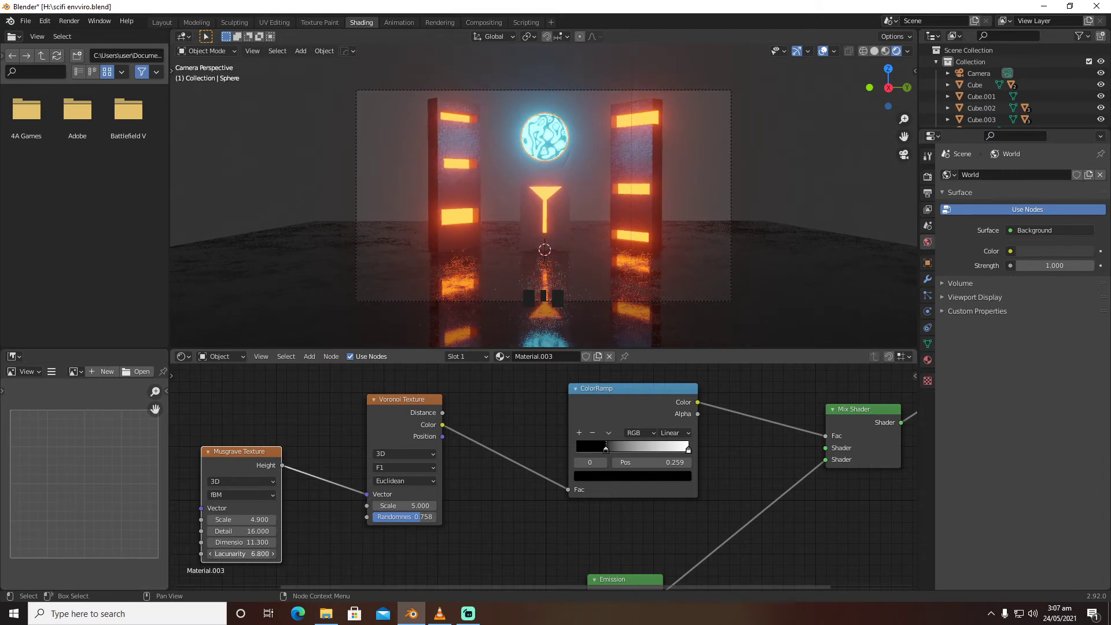
Link the Principled BSDF output to the Mix Shader's first shader input
middle_drag(318, 486, 487, 488)
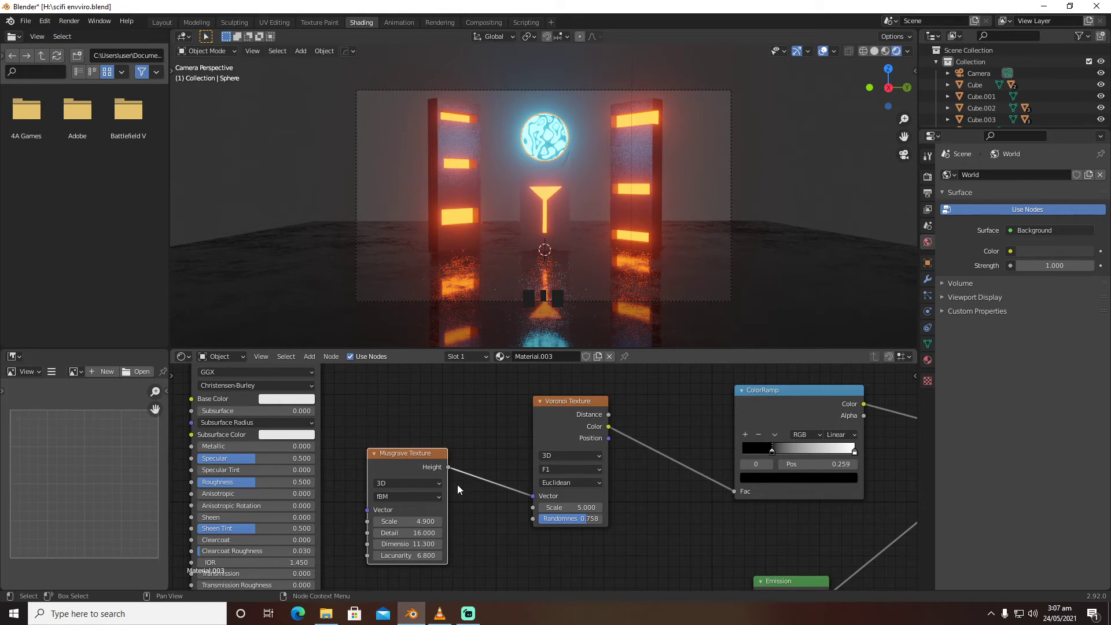
scroll(457, 484, down, 3)
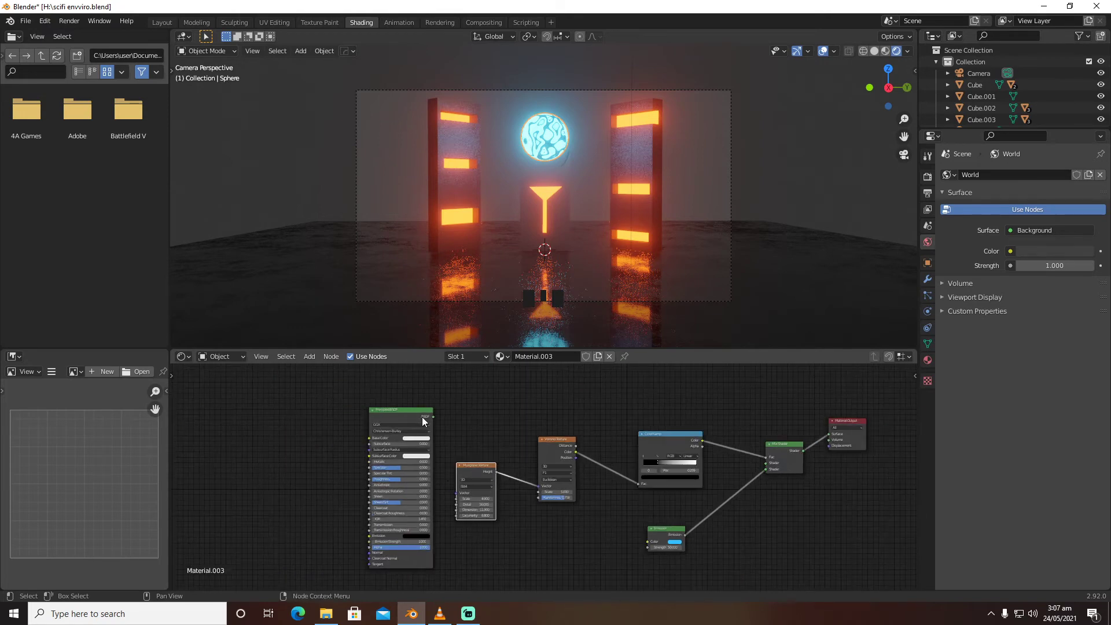
drag(433, 415, 773, 467)
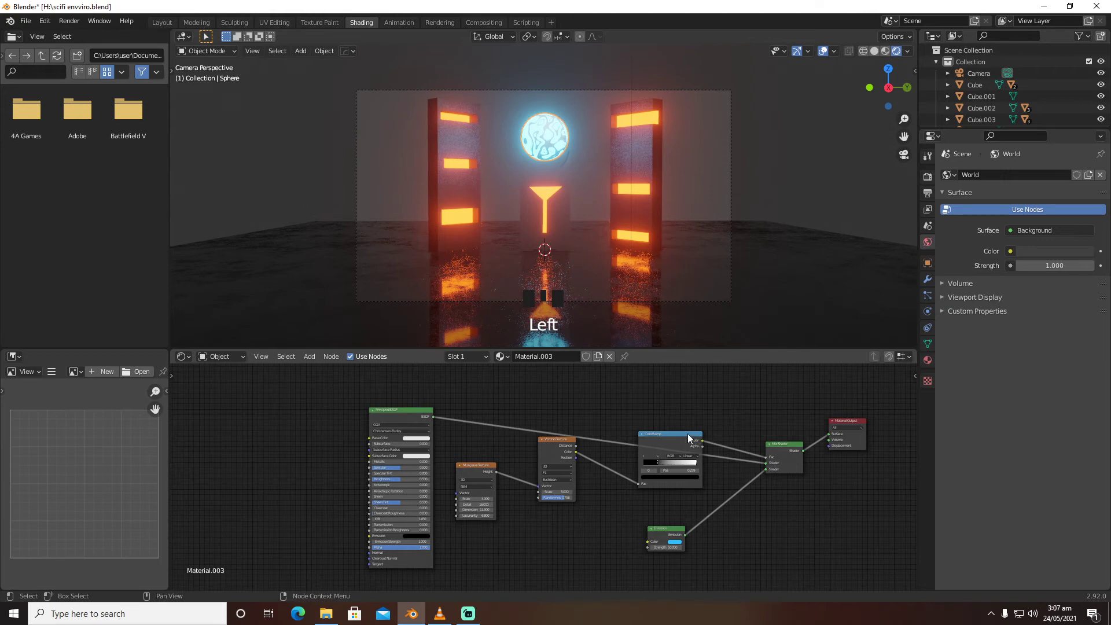
Move the ColorRamp's black stop to position 0.345
scroll(663, 408, down, 1)
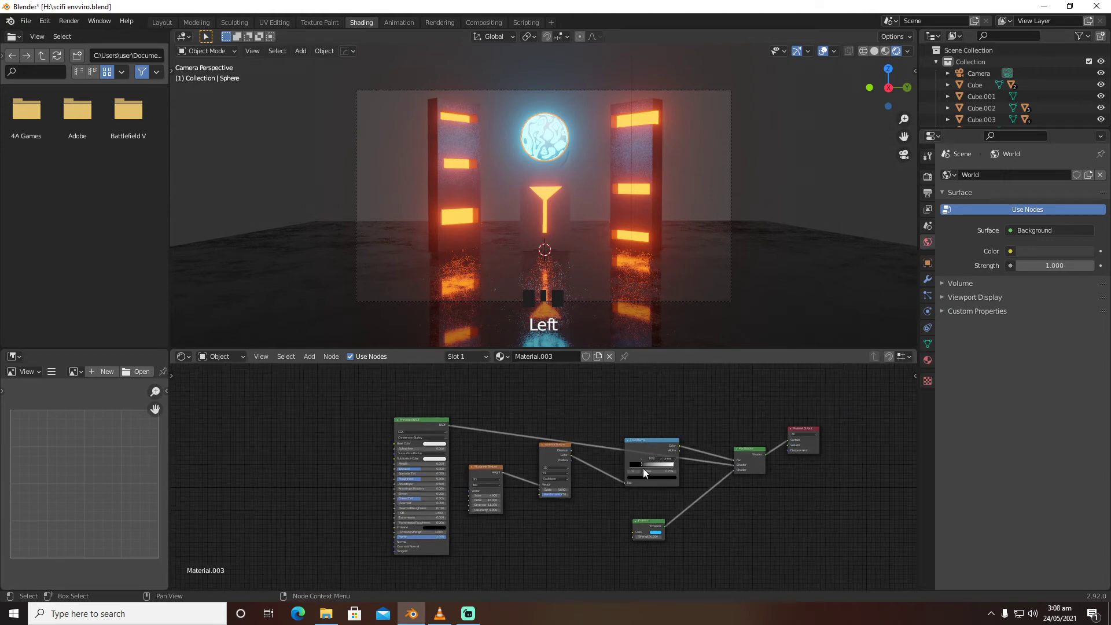
scroll(642, 460, up, 4)
drag(790, 452, 809, 449)
mouse_move(809, 449)
mouse_down()
mouse_move(830, 450)
mouse_move(807, 450)
mouse_move(821, 452)
mouse_up()
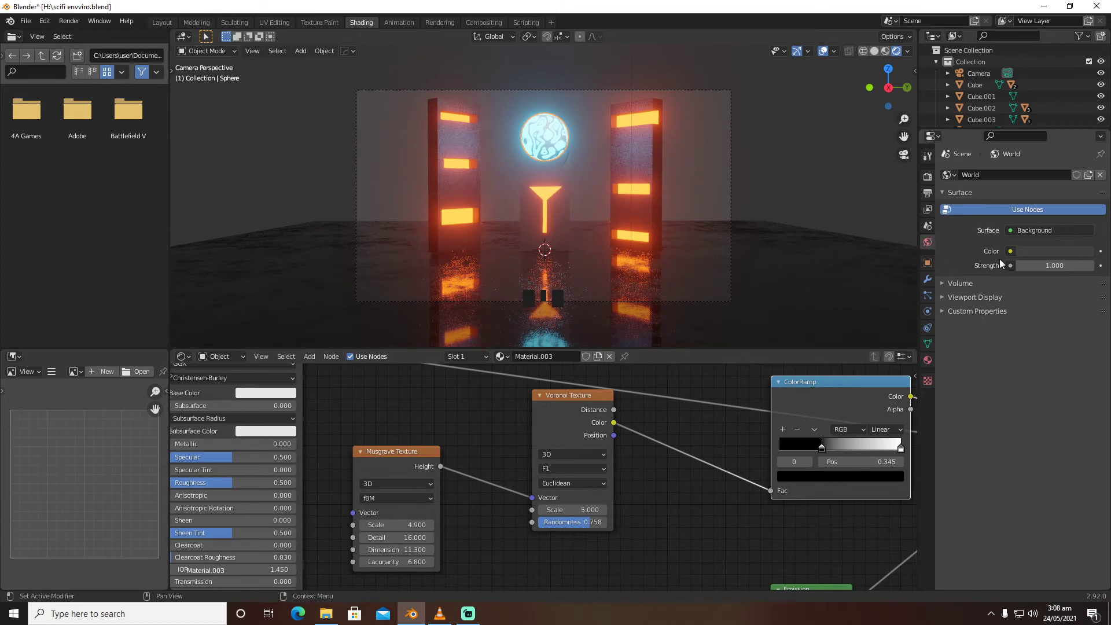
Set the world background color to black with an HSV value of 0
click(1032, 252)
drag(1083, 151, 1084, 168)
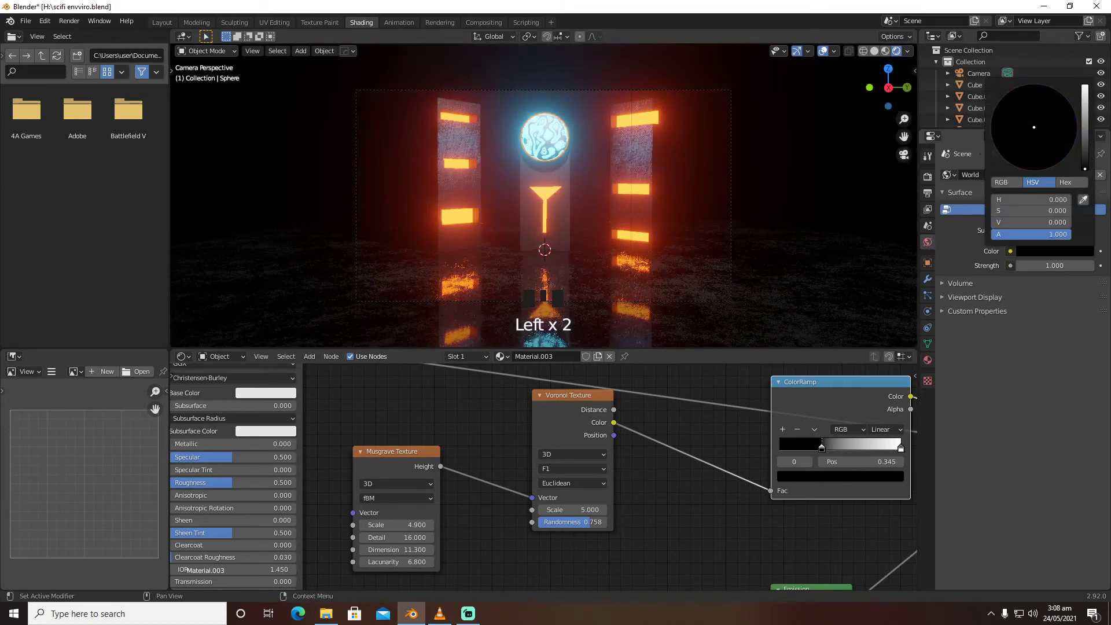
click(763, 161)
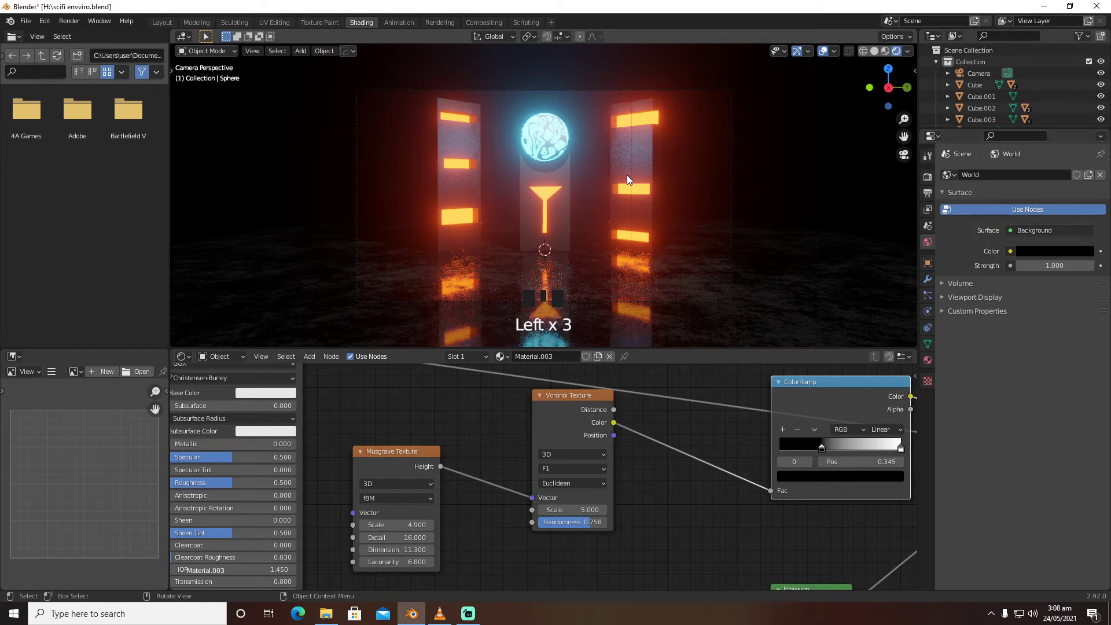
Switch to the Layout workspace and preview the scene with the viewport overlays briefly hidden
click(158, 23)
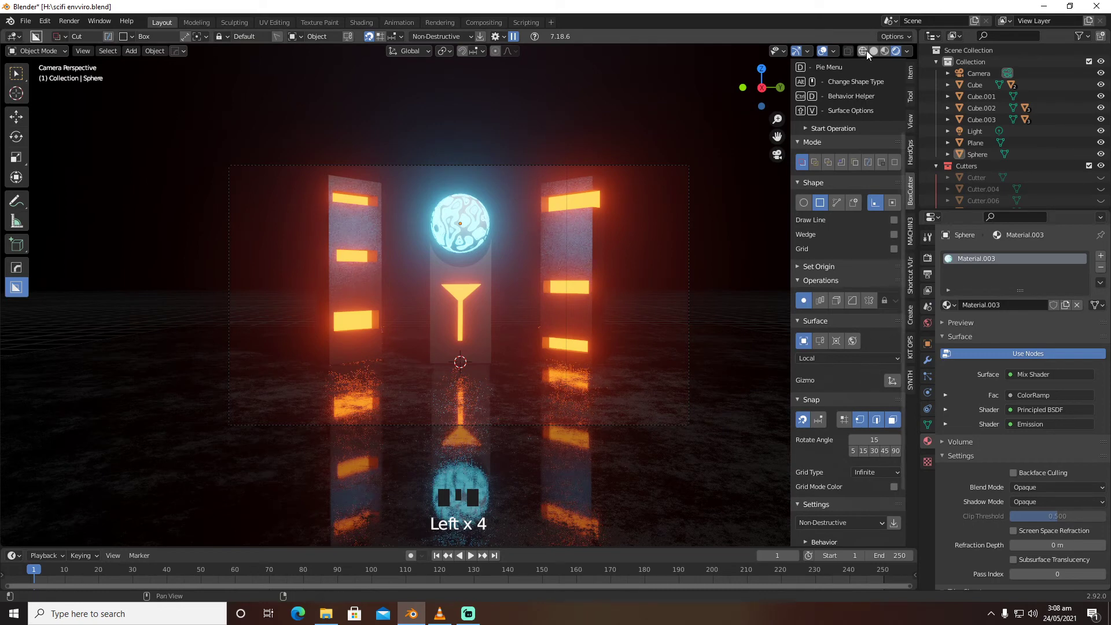
click(822, 50)
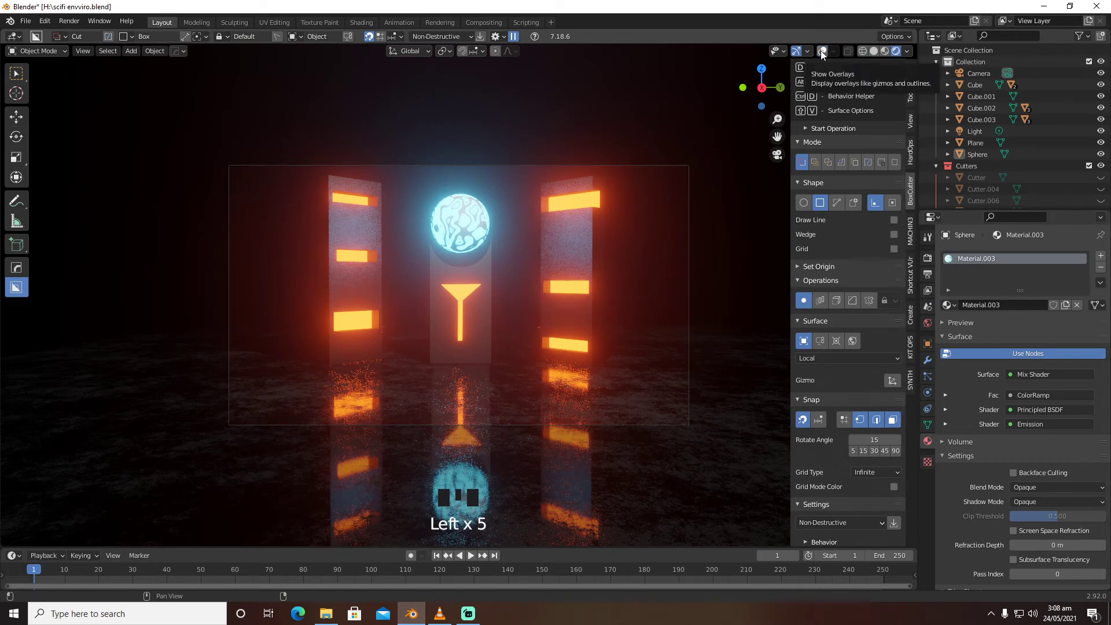
click(820, 50)
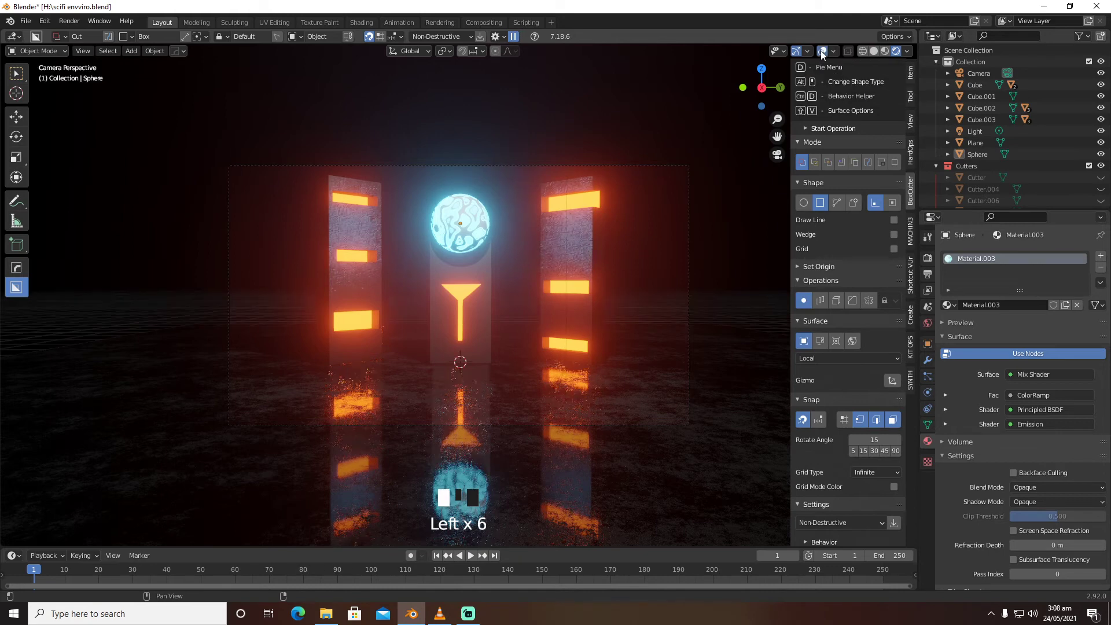
Replace the central block's Kevlar material with a new material in the Shading workspace
click(484, 276)
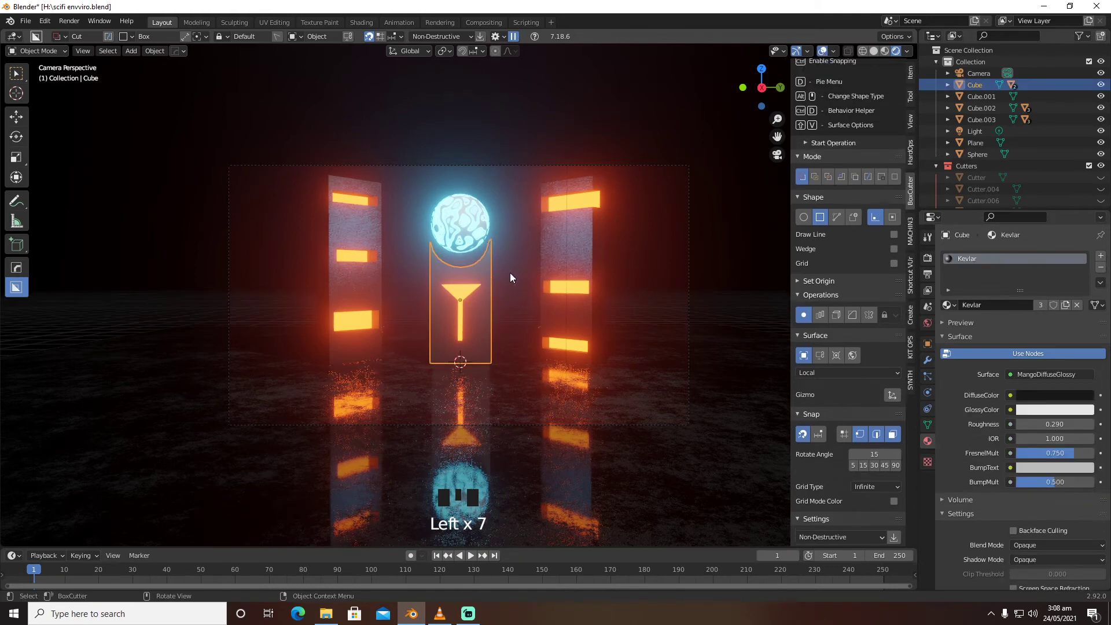
click(1080, 304)
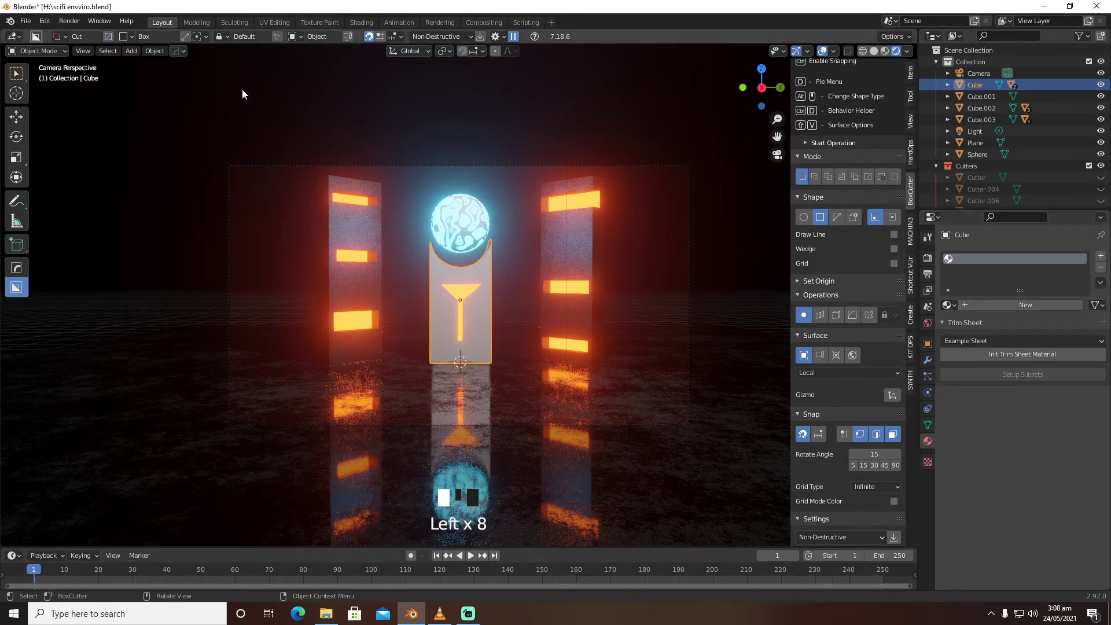
click(361, 22)
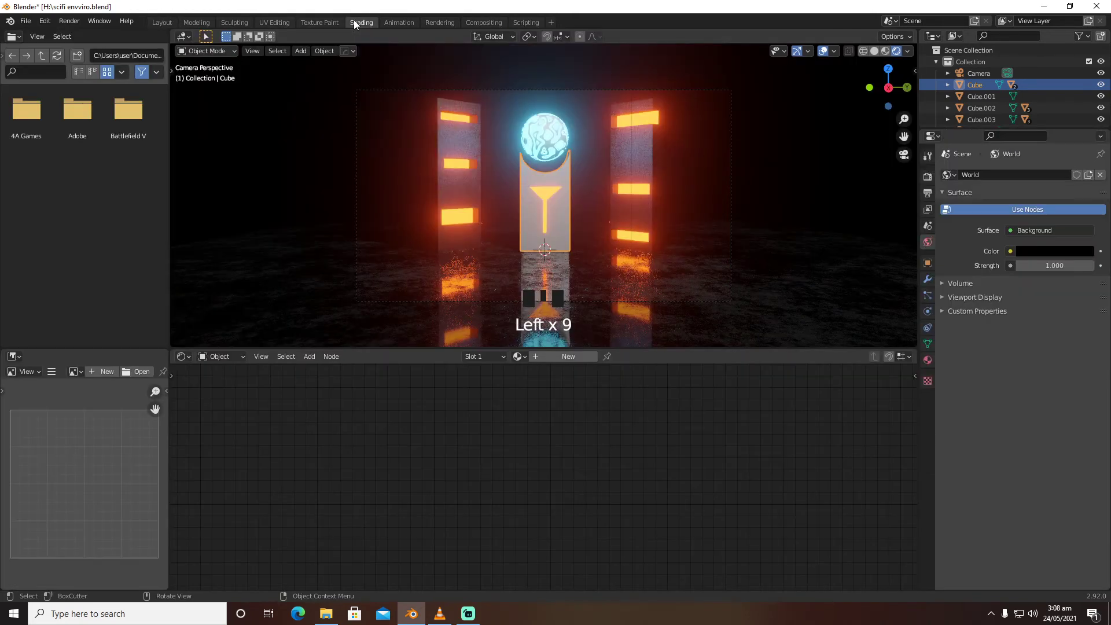
click(559, 358)
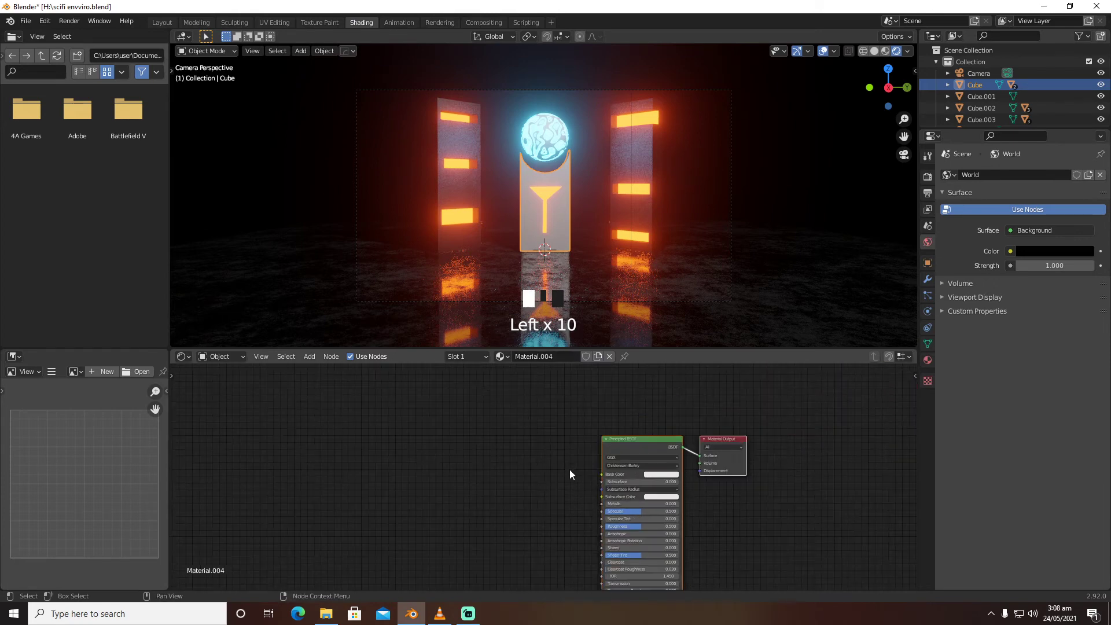
Add a Noise Texture node to the central block's material, placed before the Principled BSDF
key(shift+a)
click(527, 468)
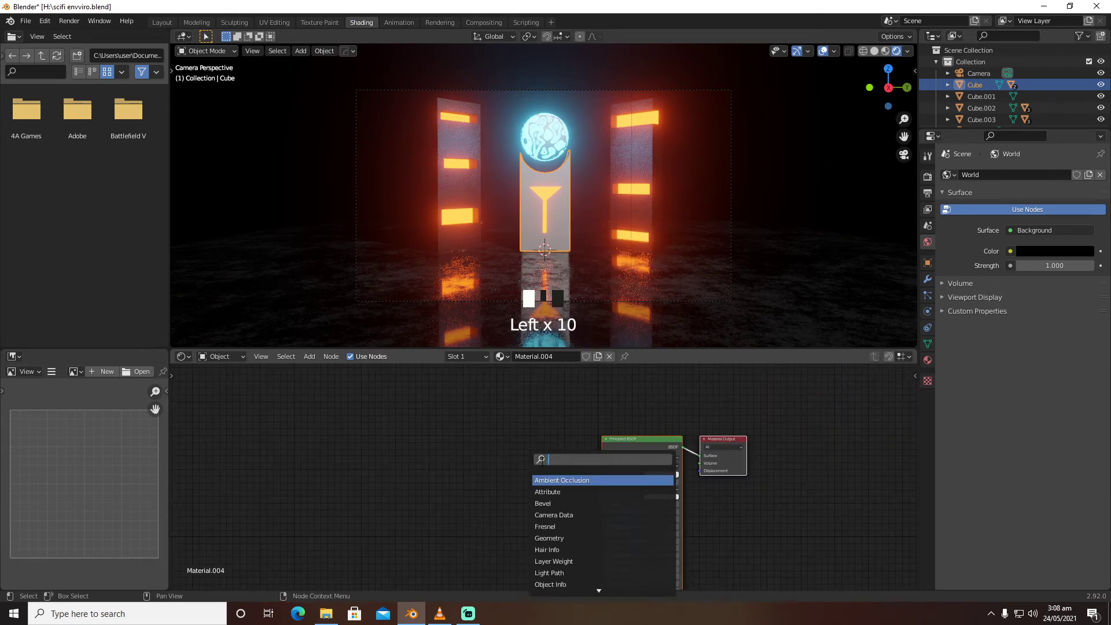
text(noise)
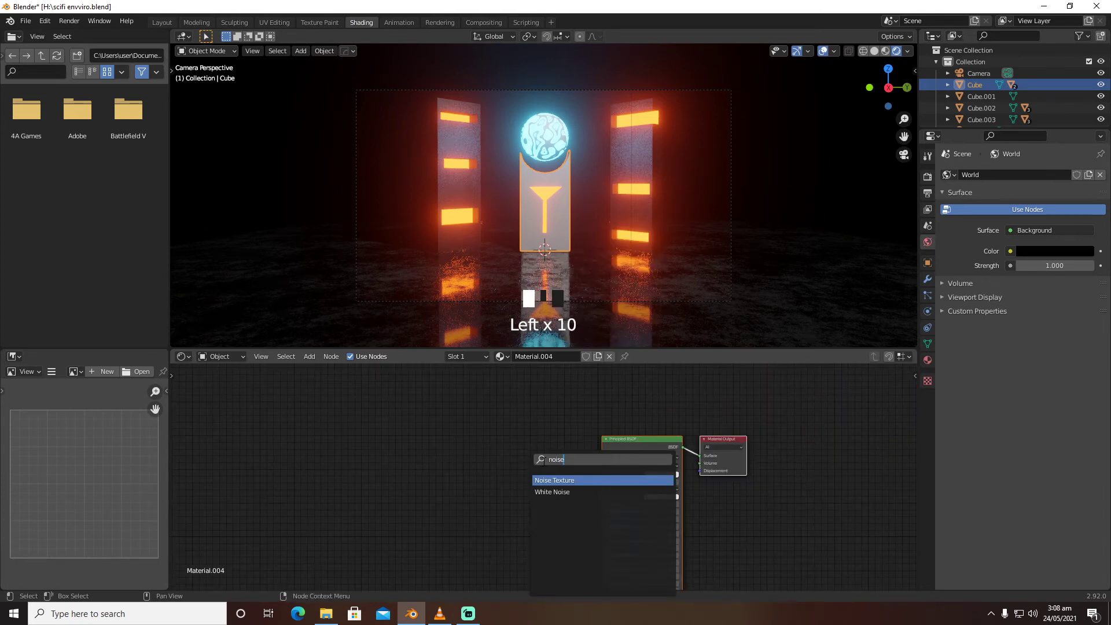
key(Return)
click(423, 503)
Add a Bump node fed by the Noise Texture's Fac into Height, and link its output to the Principled BSDF's Normal
key(shift+a)
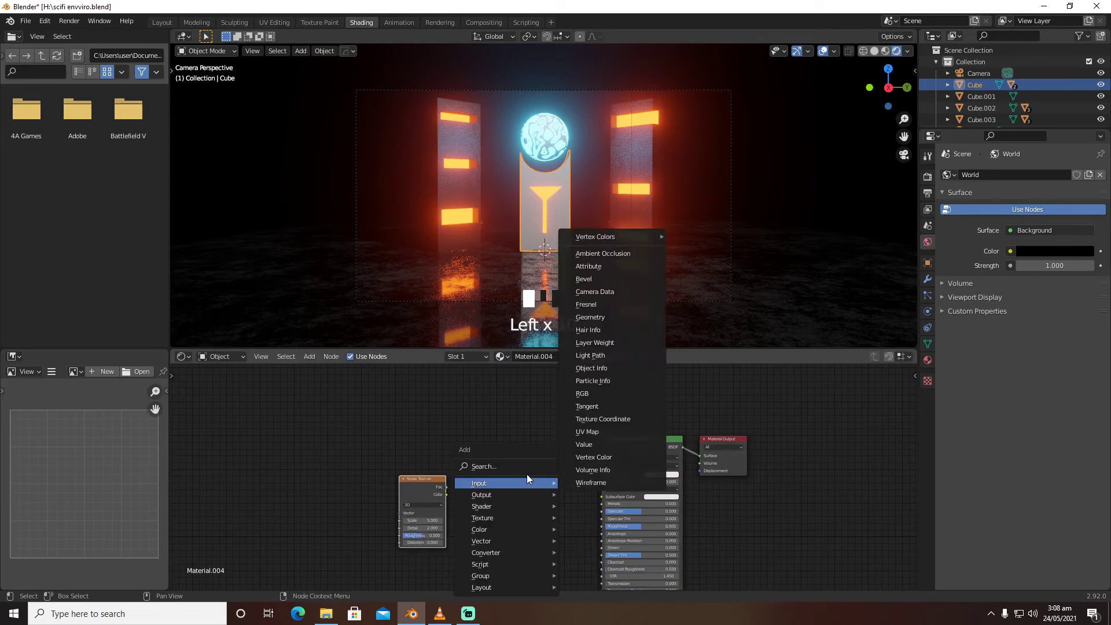
click(527, 467)
text(bump)
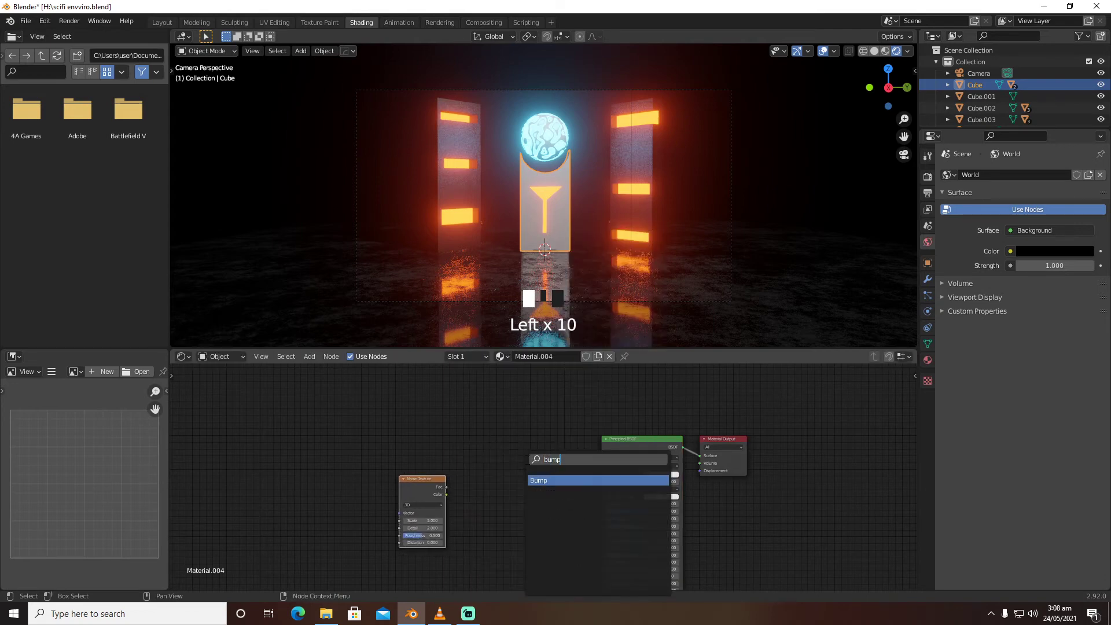
click(550, 475)
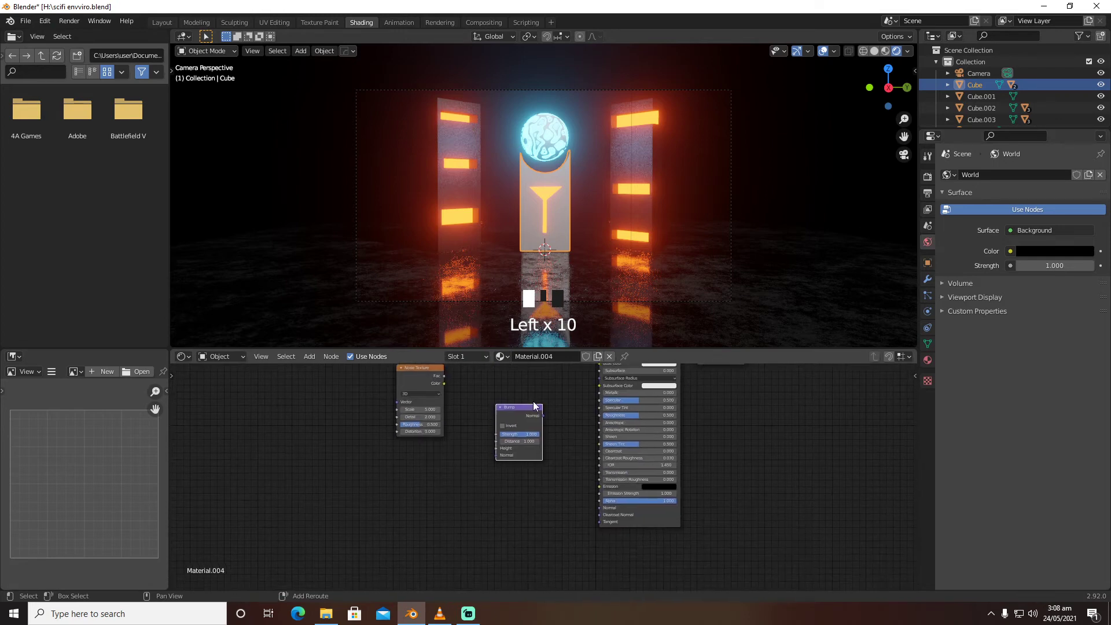
click(554, 503)
drag(563, 497, 599, 507)
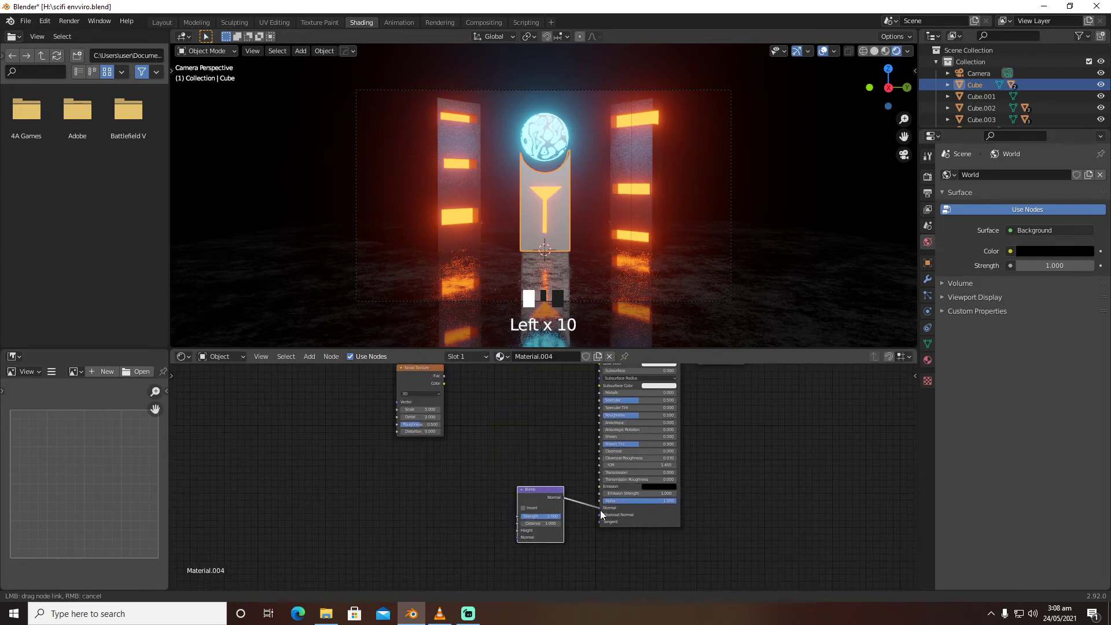
drag(417, 367, 516, 530)
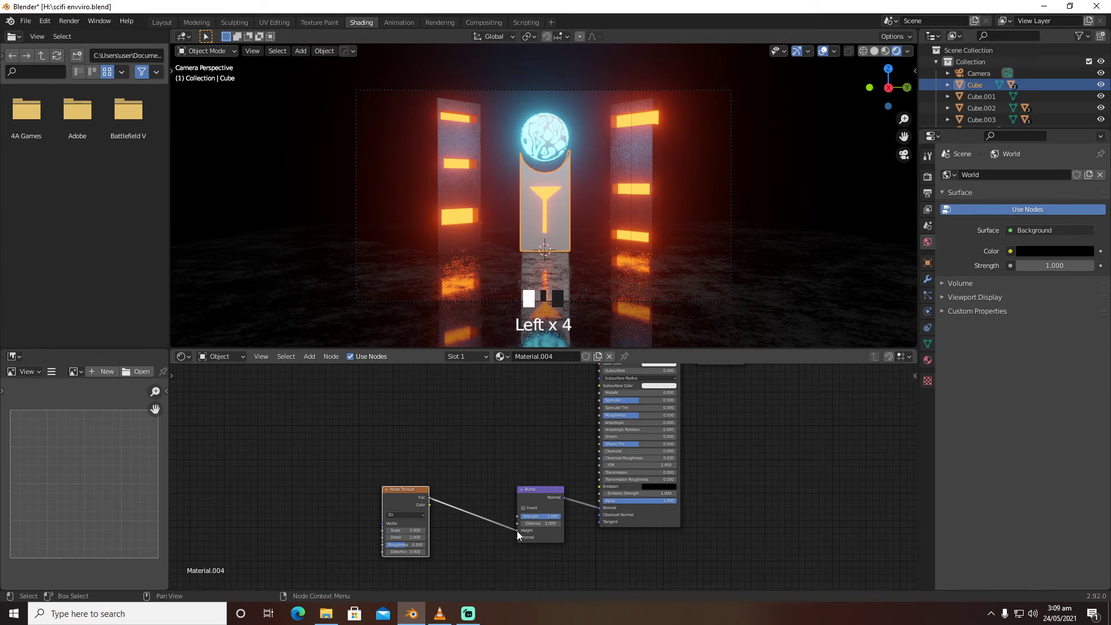
Set the Principled BSDF's base color to black
scroll(619, 394, down, 2)
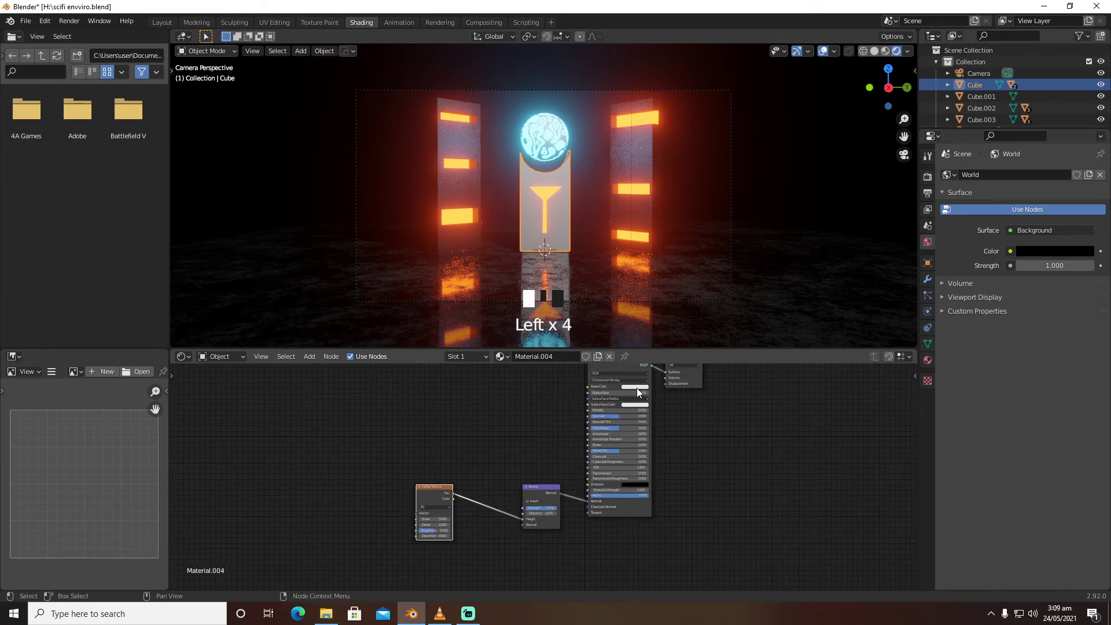
click(636, 386)
click(668, 342)
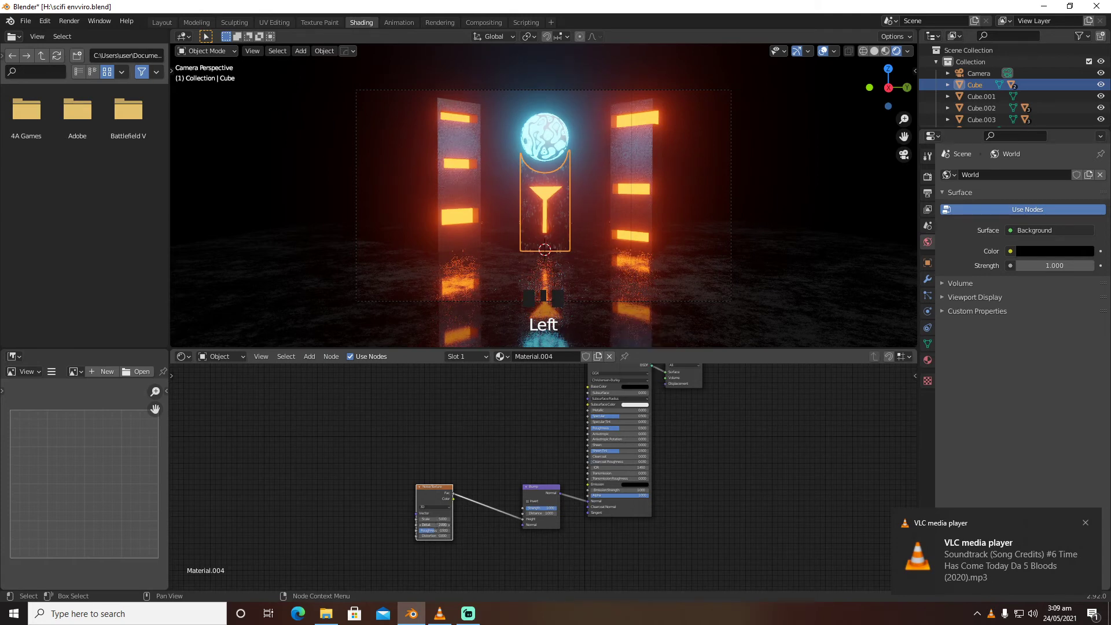
Set the Noise Texture's Detail to 16 and Roughness to 0.442, and preview the block with overlays briefly hidden
click(431, 525)
drag(431, 525, 432, 530)
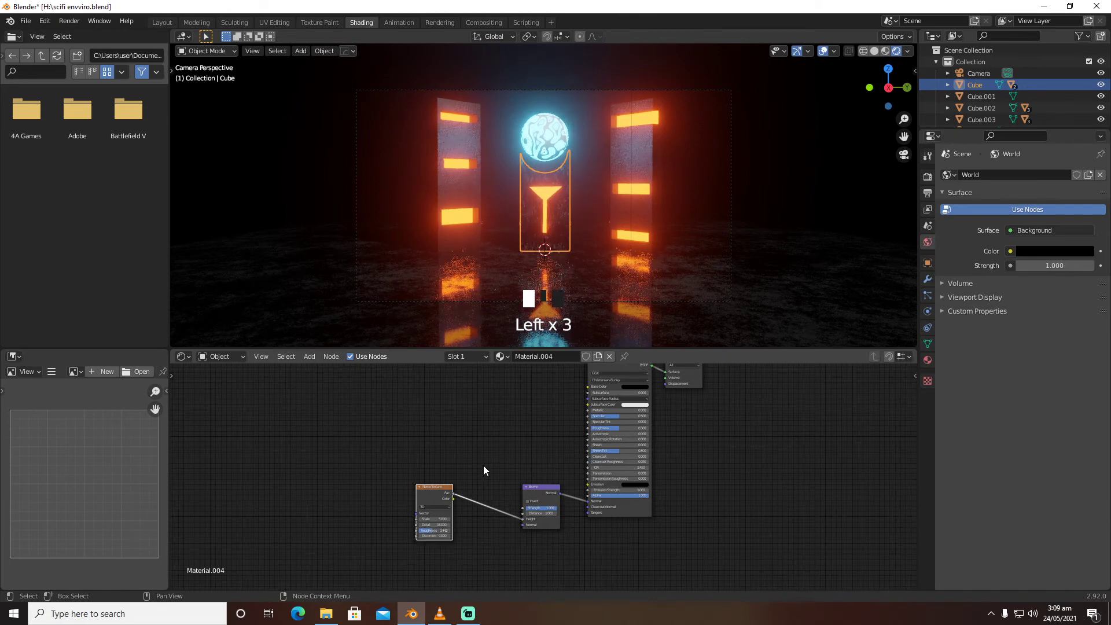
click(822, 51)
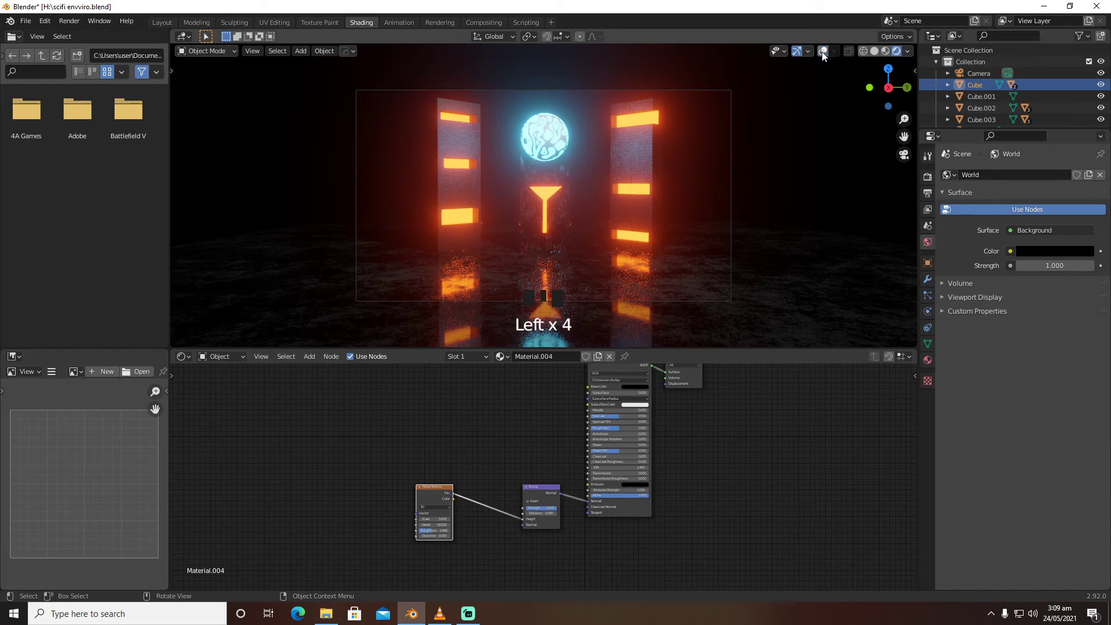
click(822, 51)
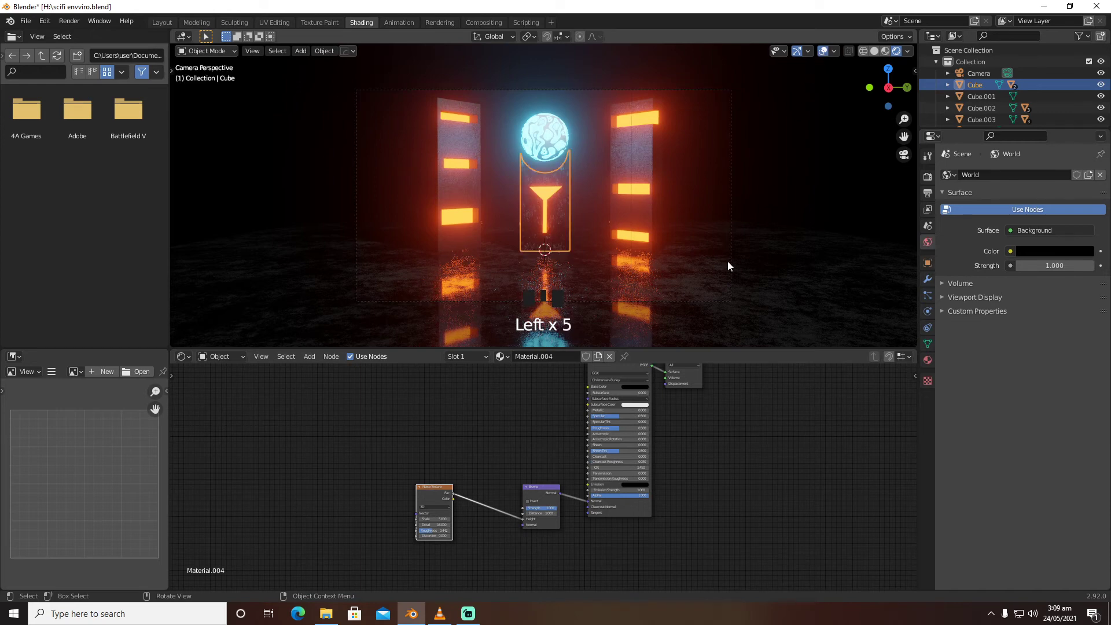
Add a ColorRamp node, linking the Noise Texture's Fac into it and its Color to the Principled BSDF's Roughness
scroll(727, 394, up, 3)
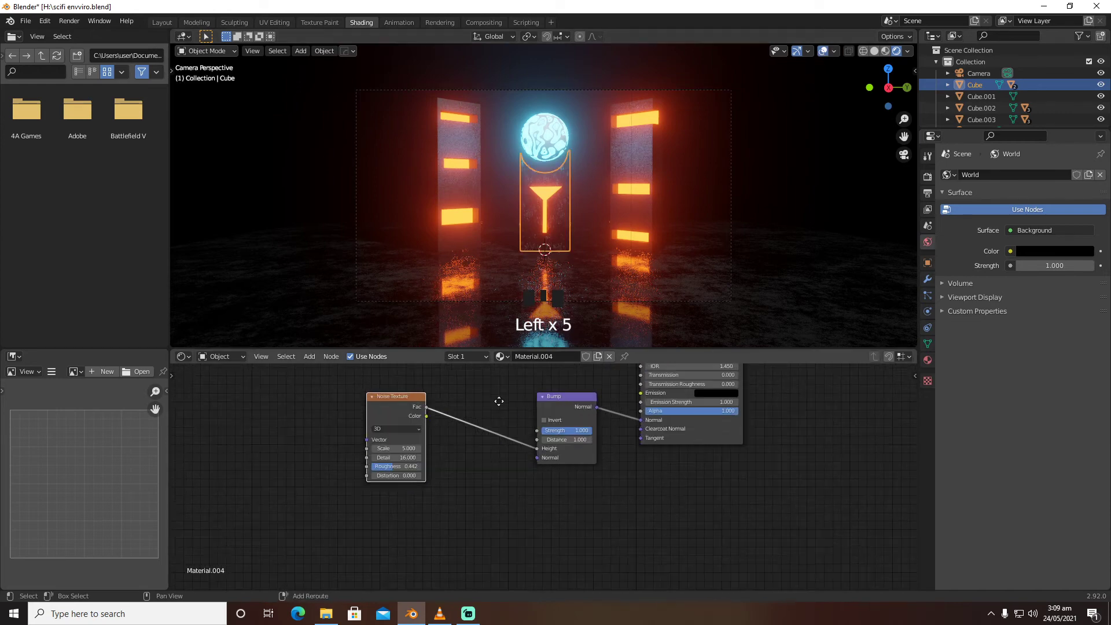
middle_drag(498, 402, 495, 469)
key(shift+a)
click(491, 419)
text(colo)
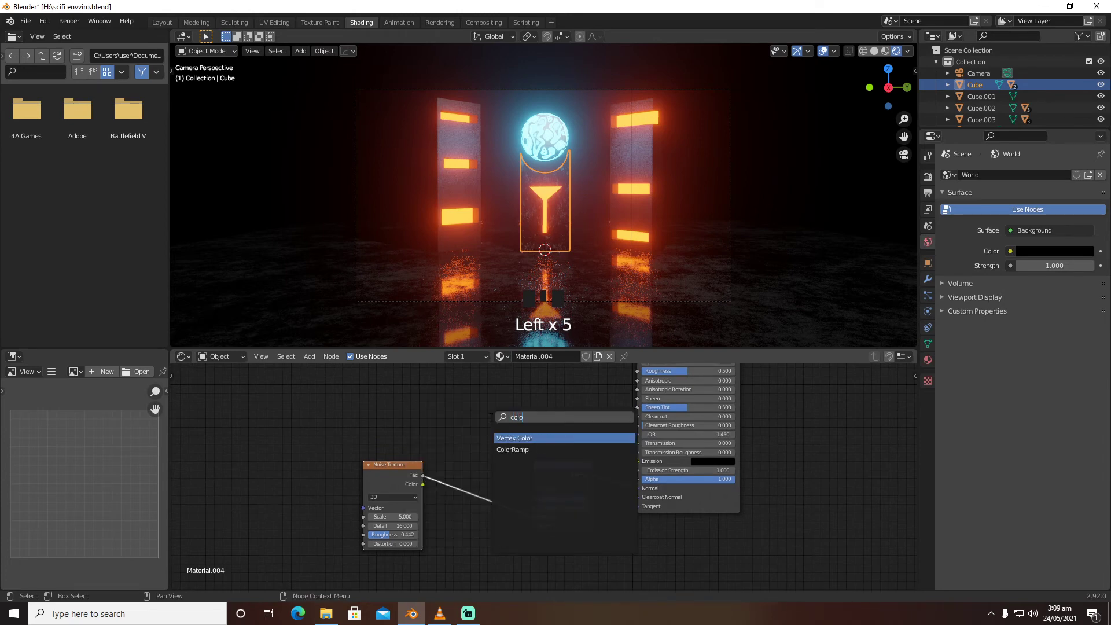
click(512, 450)
click(446, 464)
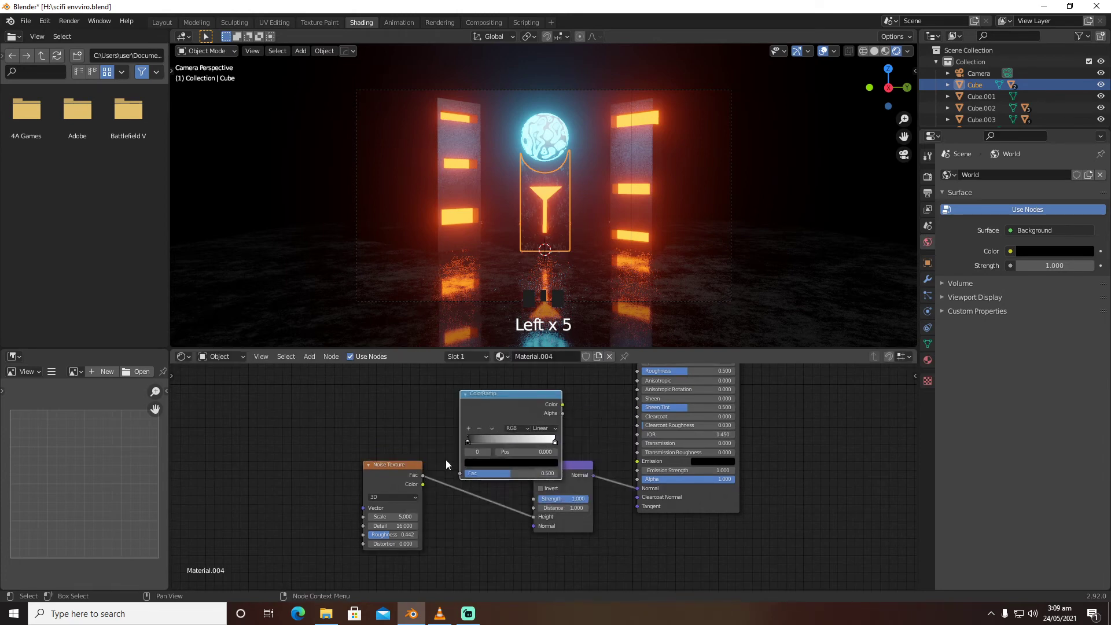
drag(423, 475, 460, 474)
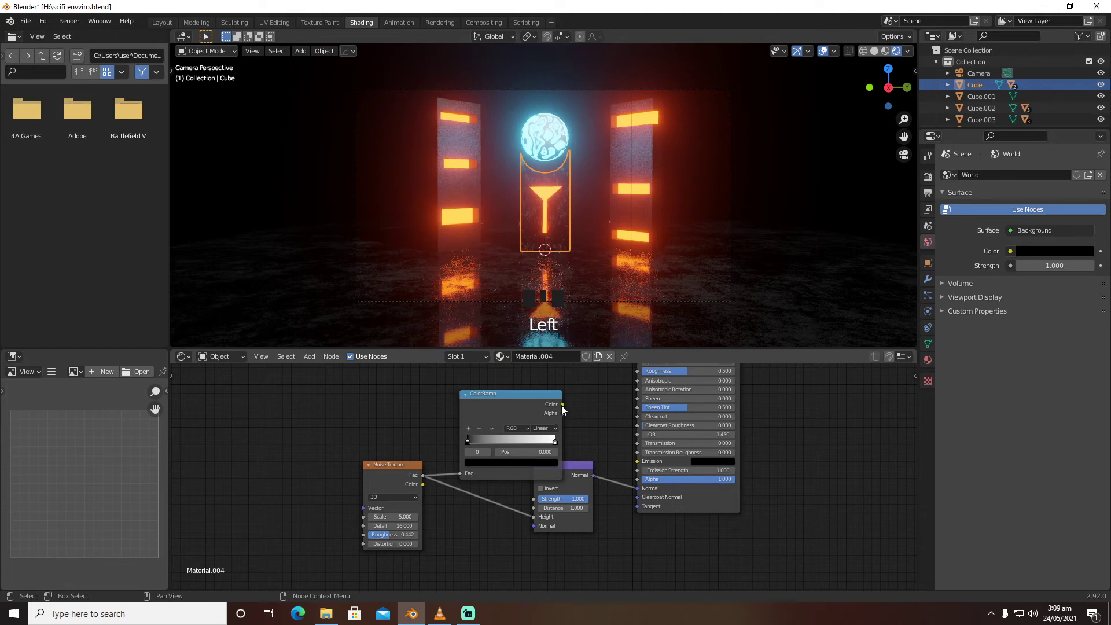
drag(563, 404, 638, 371)
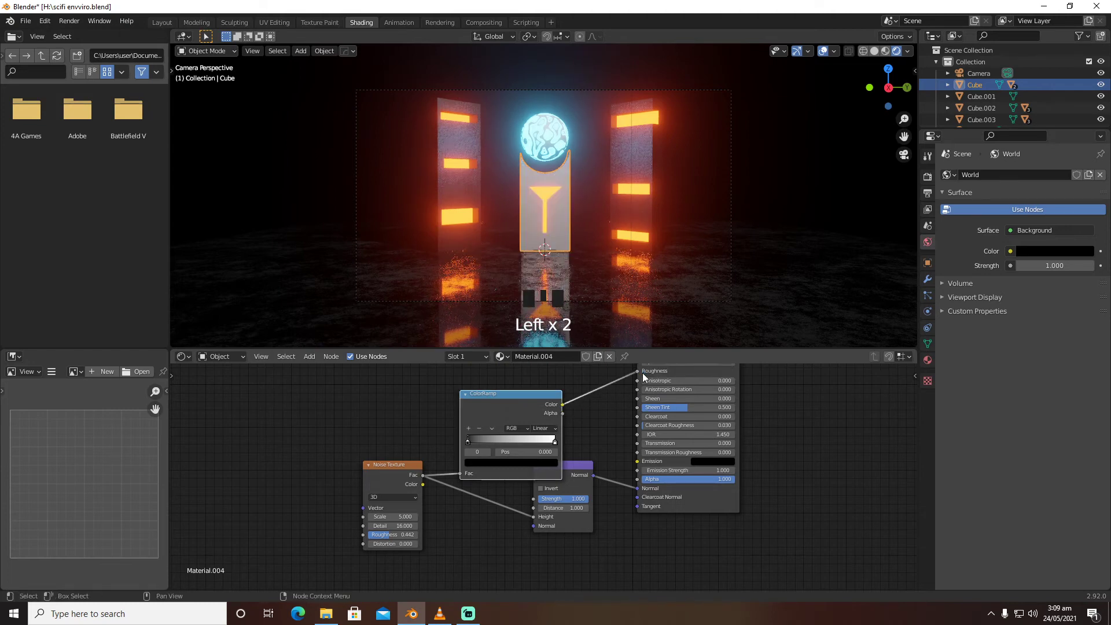
Shift the ColorRamp node slightly and move its black stop to position 0.464
key(g)
click(481, 444)
drag(481, 440, 524, 440)
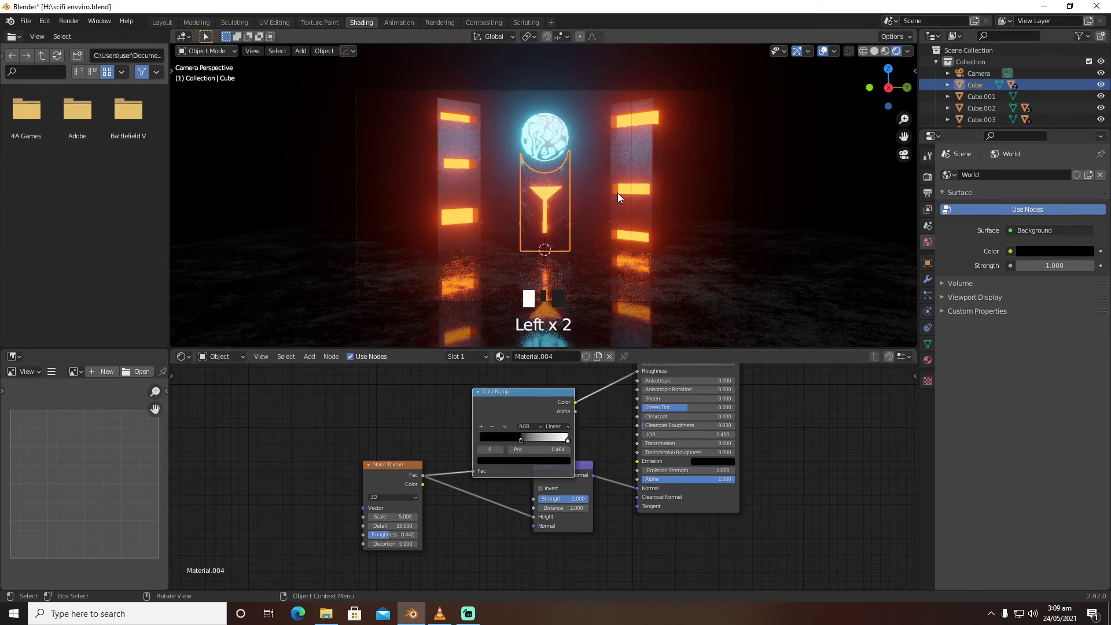
Put Material.004 in the second material slot of the right panel and of the left panel
click(650, 175)
click(494, 356)
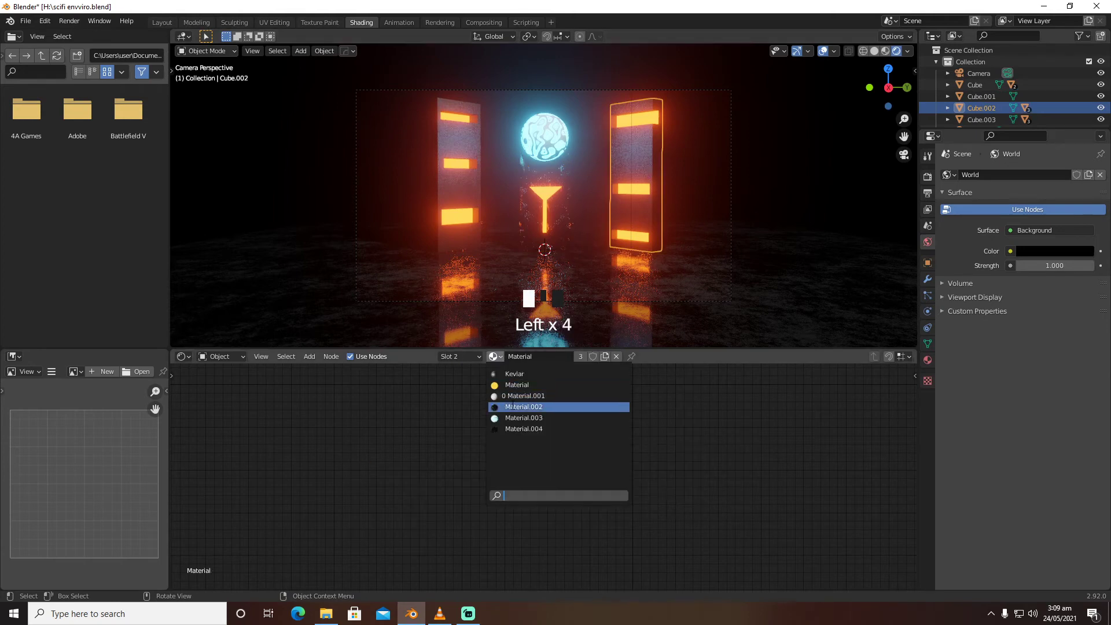
click(513, 426)
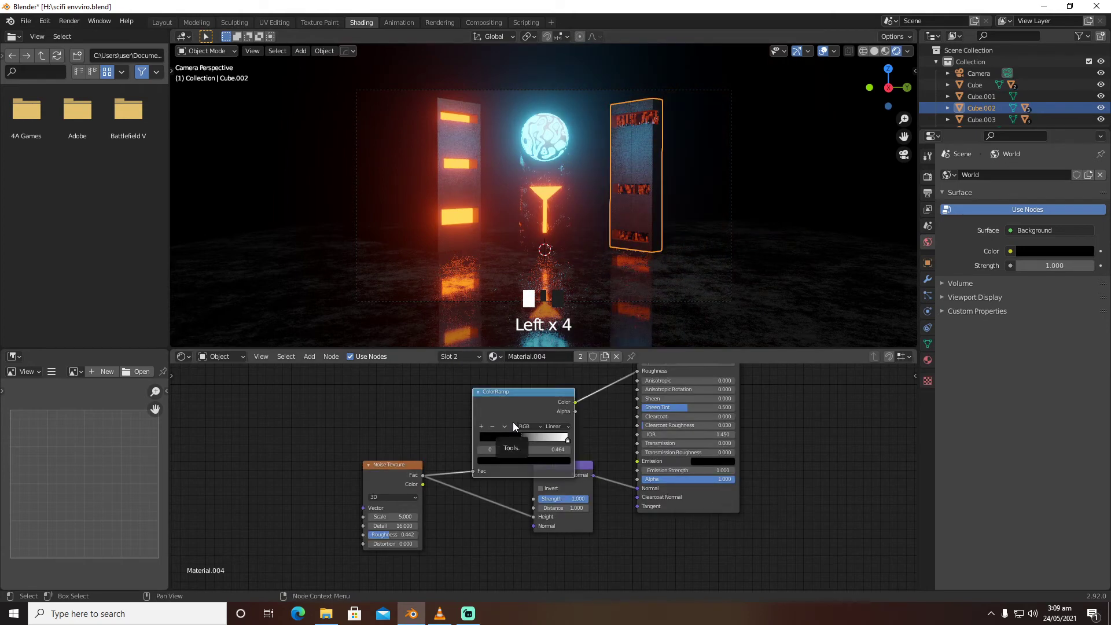
click(469, 194)
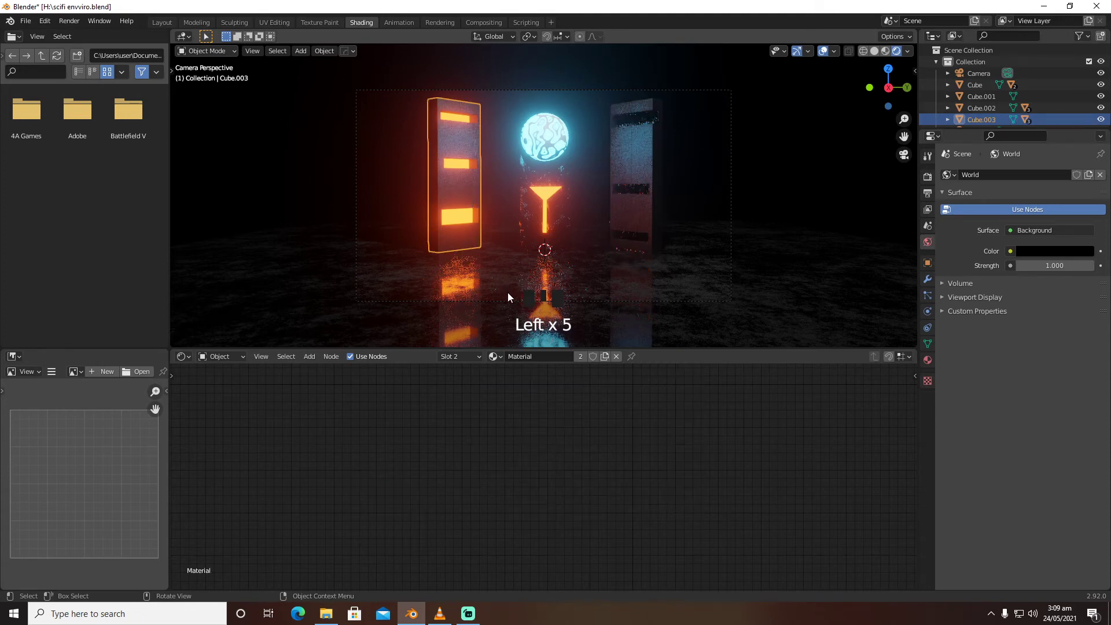
click(495, 356)
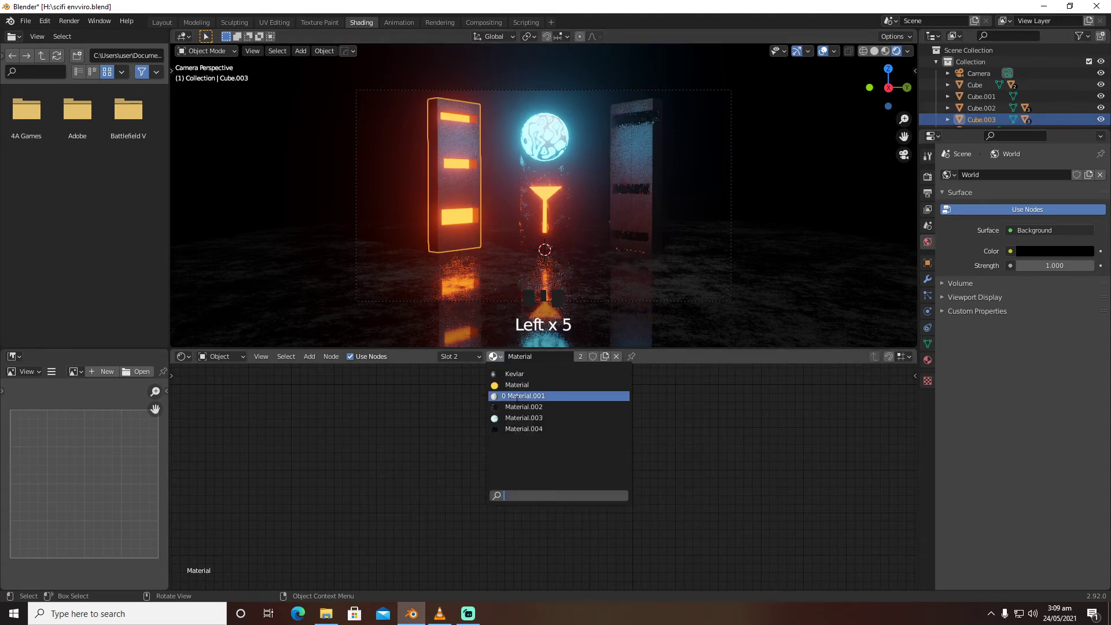
click(518, 428)
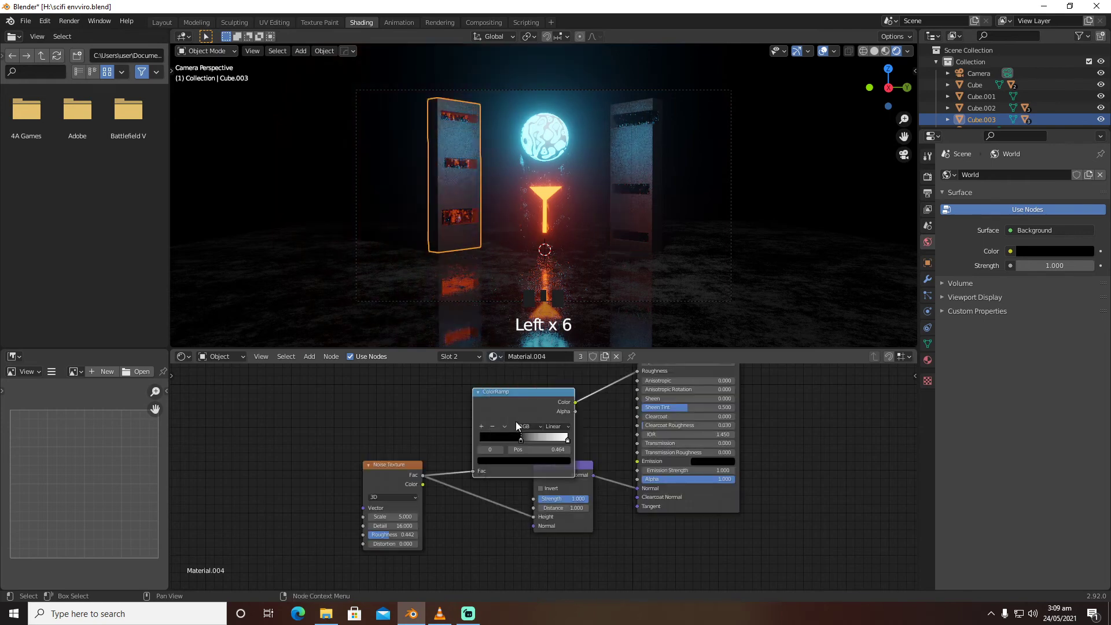
Preview the scene with the viewport overlays hidden and save the file
click(824, 52)
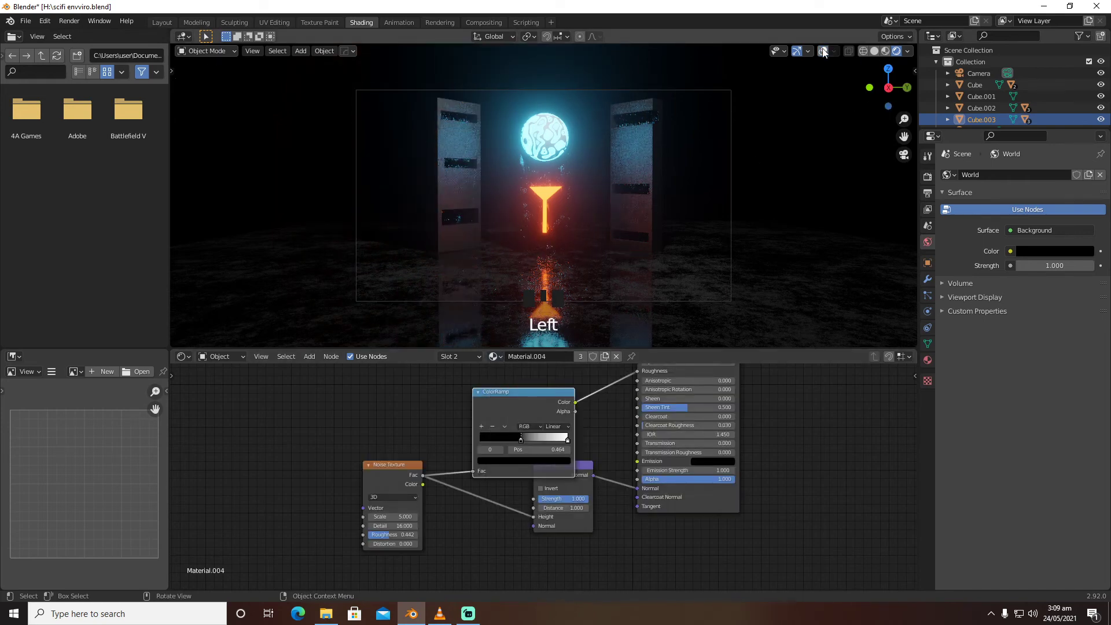
click(824, 52)
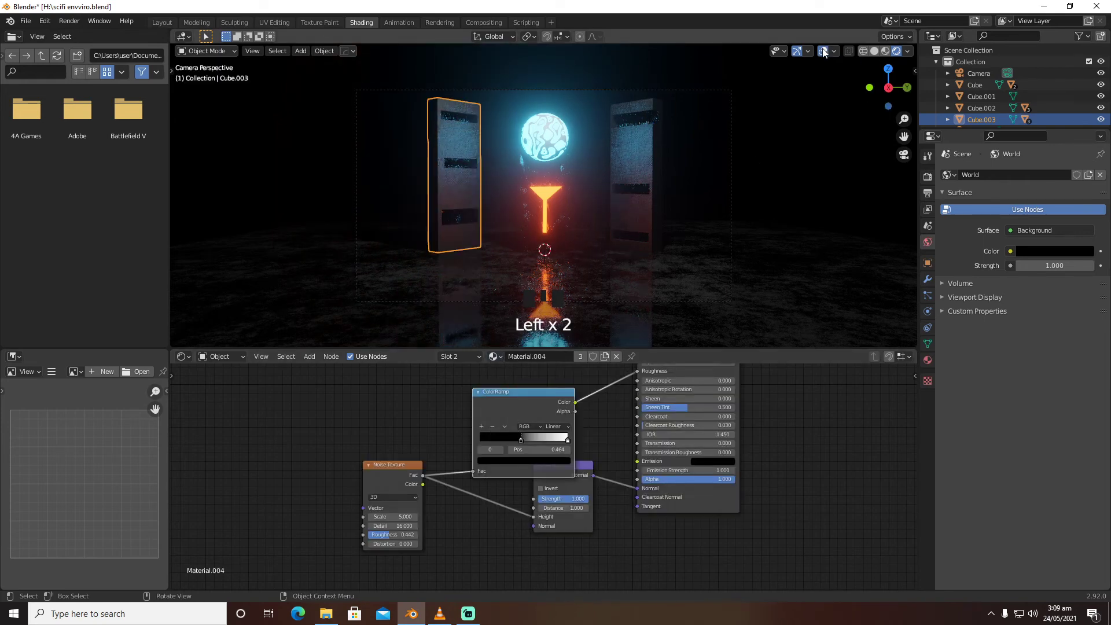
click(824, 52)
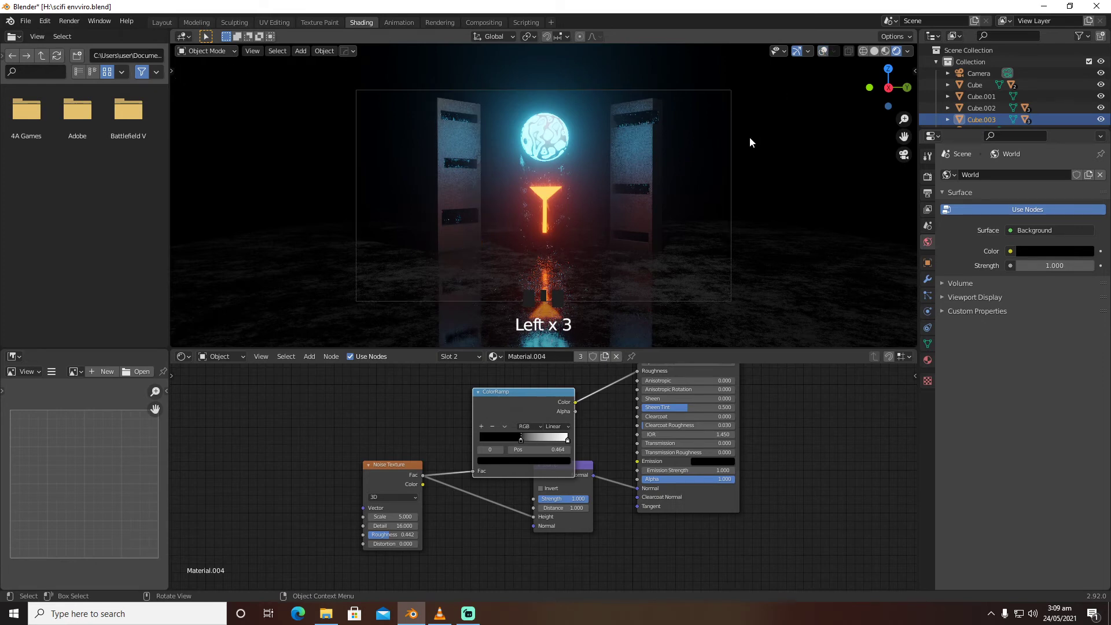
key(ctrl+s)
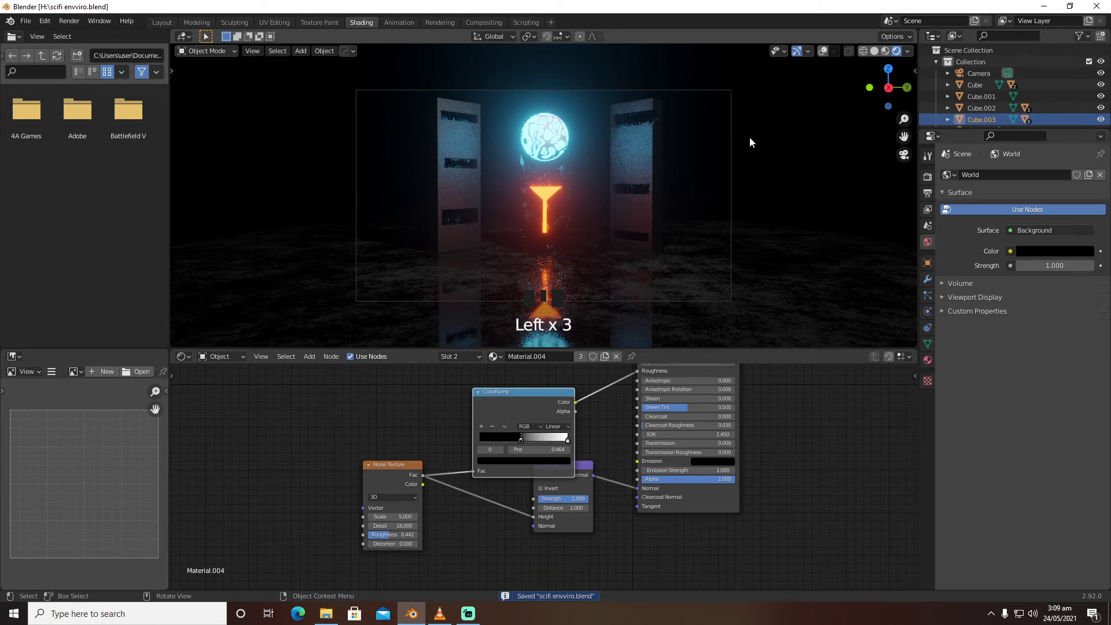
Show the viewport overlays and select the face inside the right panel's middle recess in face edit mode
click(645, 145)
key(Tab)
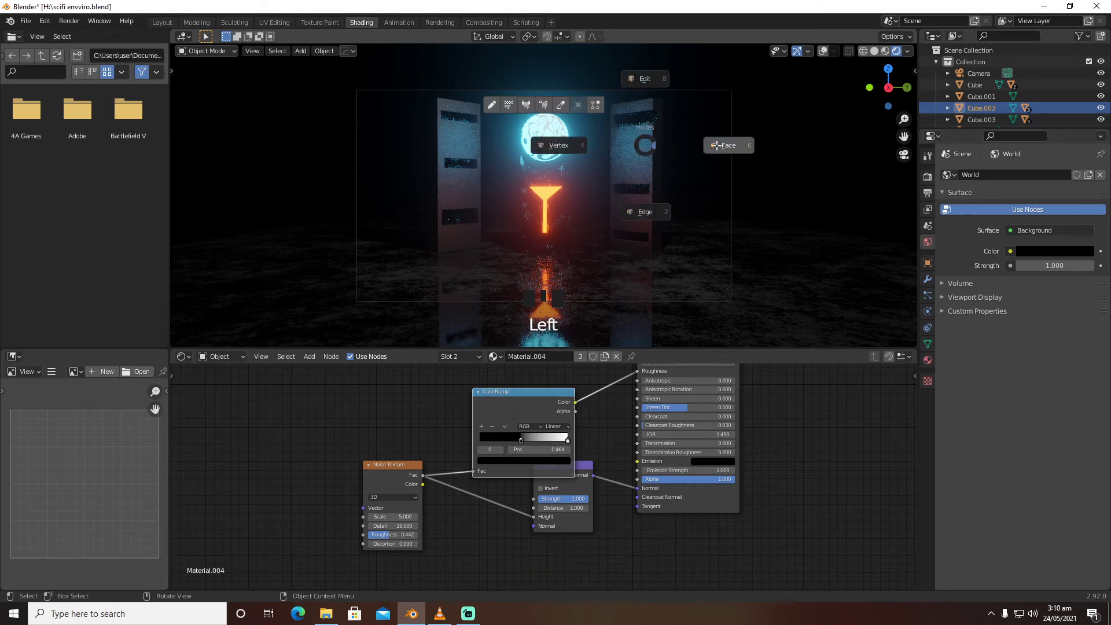
click(716, 146)
click(823, 52)
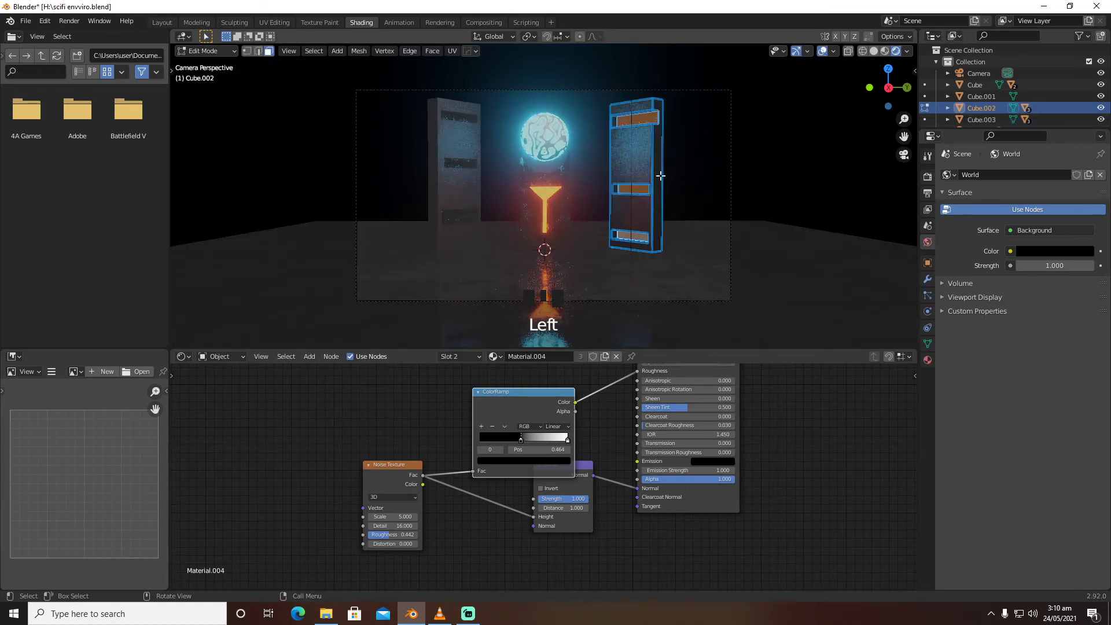
click(642, 187)
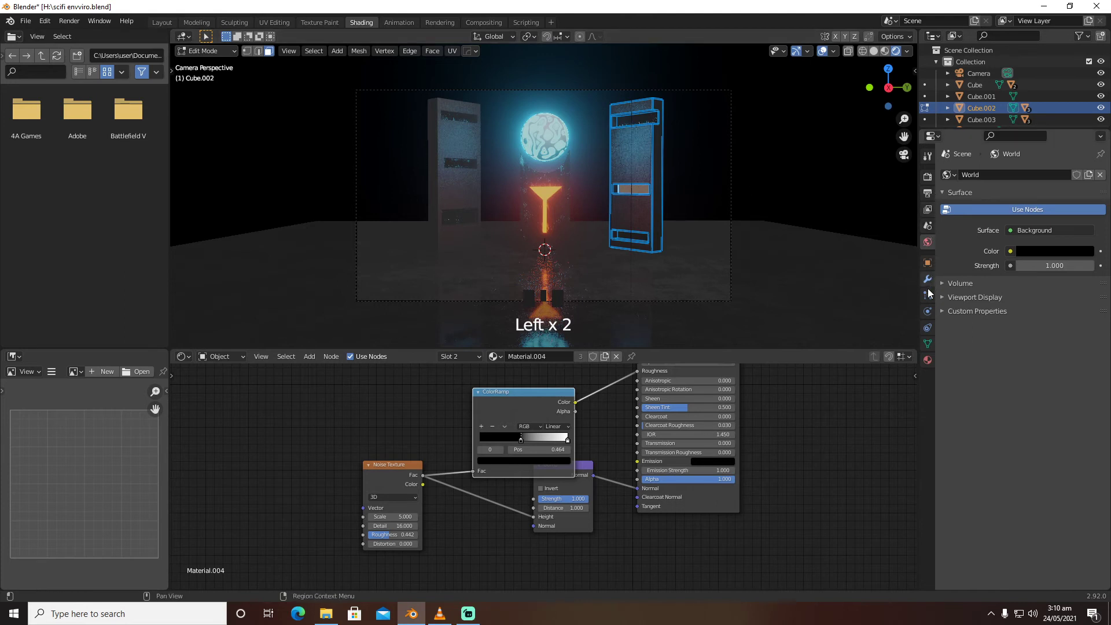
Clear Kevlar and Material.004 from the right panel's two material slots and put Material.004 in the first slot
click(927, 358)
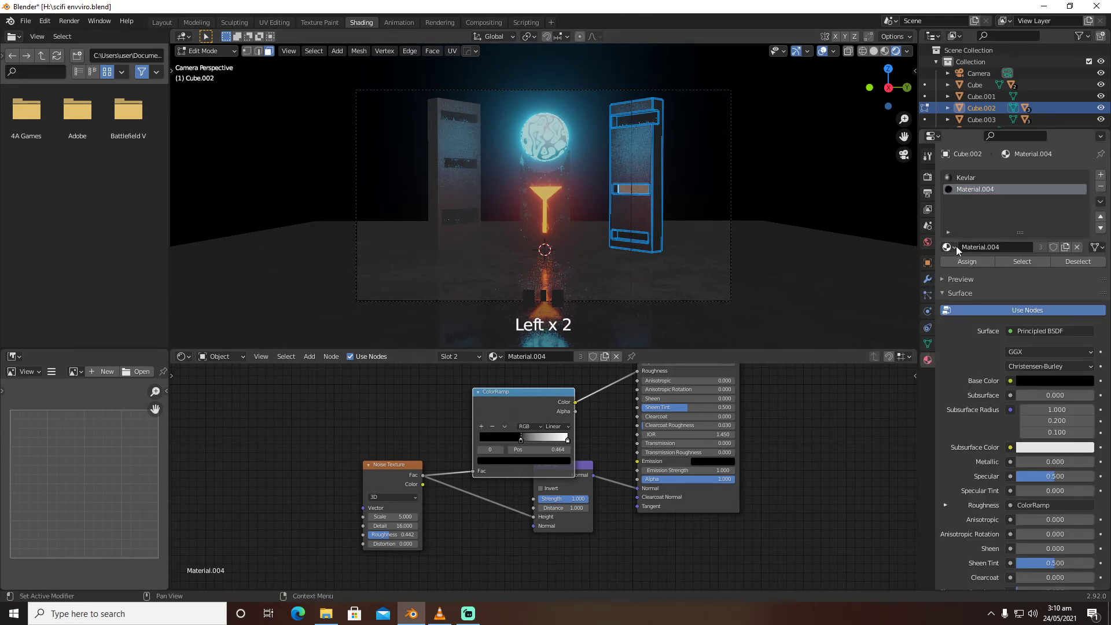
click(971, 179)
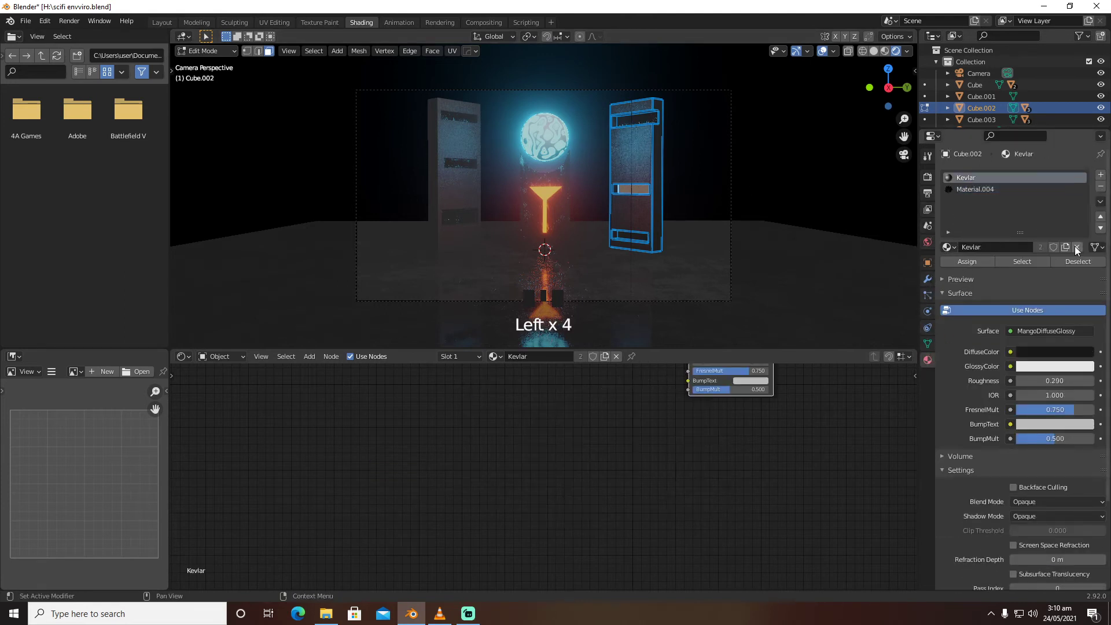
click(1076, 246)
click(1002, 190)
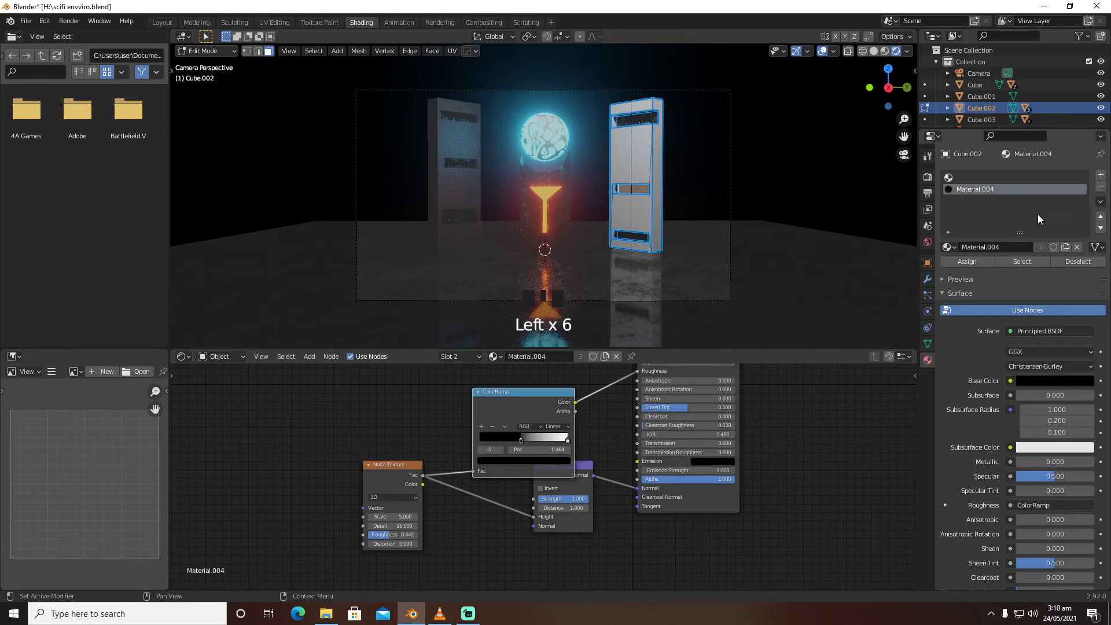
click(1075, 247)
click(963, 178)
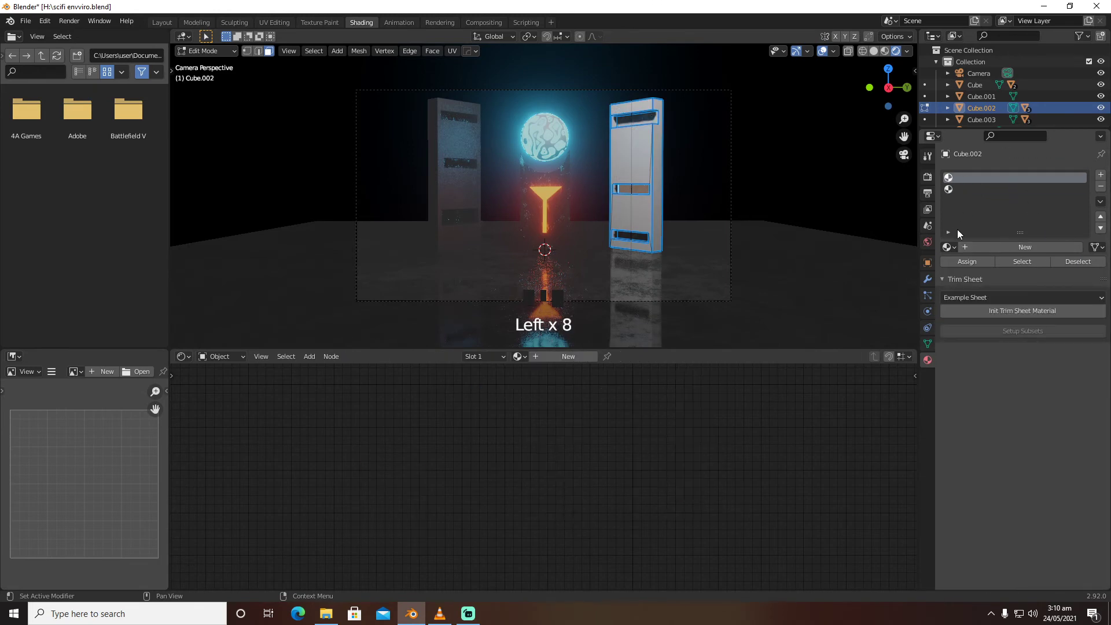
click(947, 246)
click(962, 320)
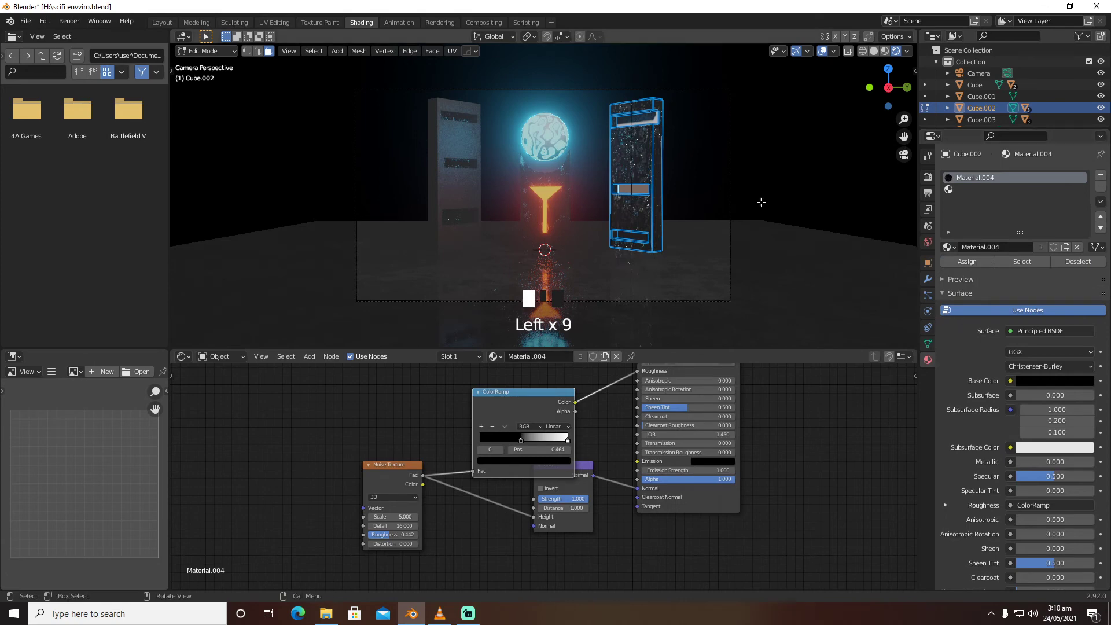
Create a blue Emission material (hue 0.573, saturation 0.976) in the right panel's second slot and assign it to the selected recess face
click(960, 188)
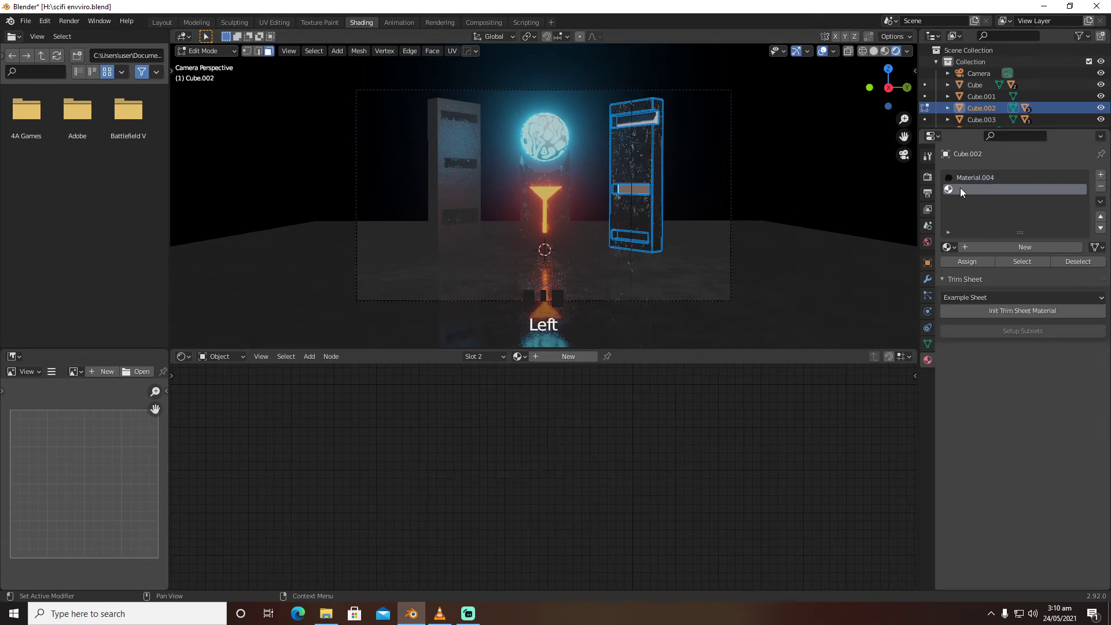
click(1034, 247)
click(1030, 325)
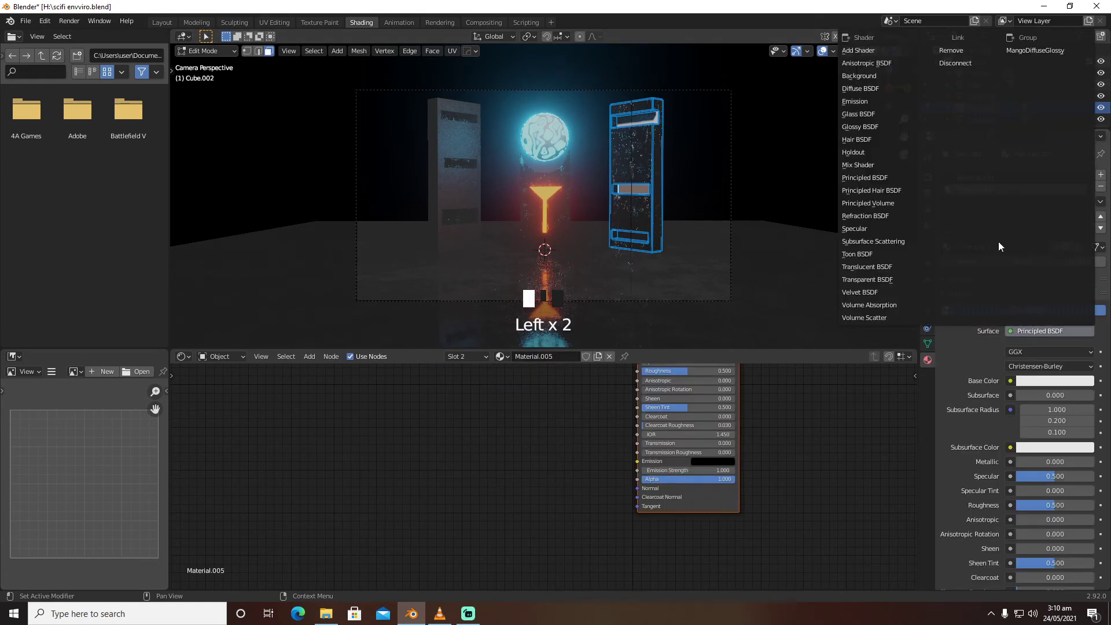
click(876, 103)
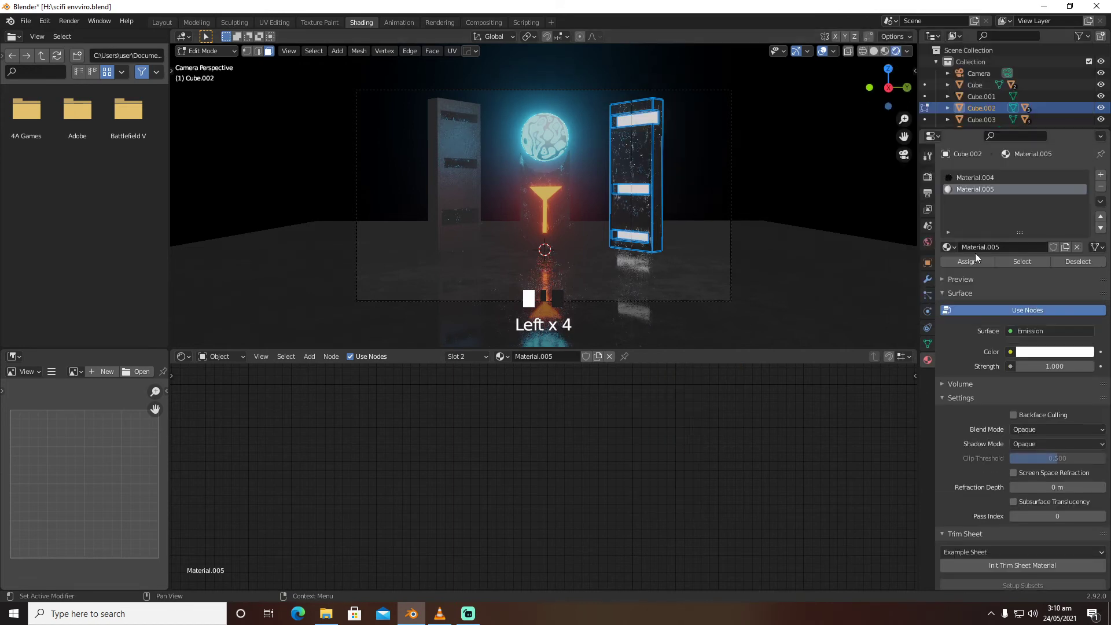
click(1044, 354)
click(1044, 194)
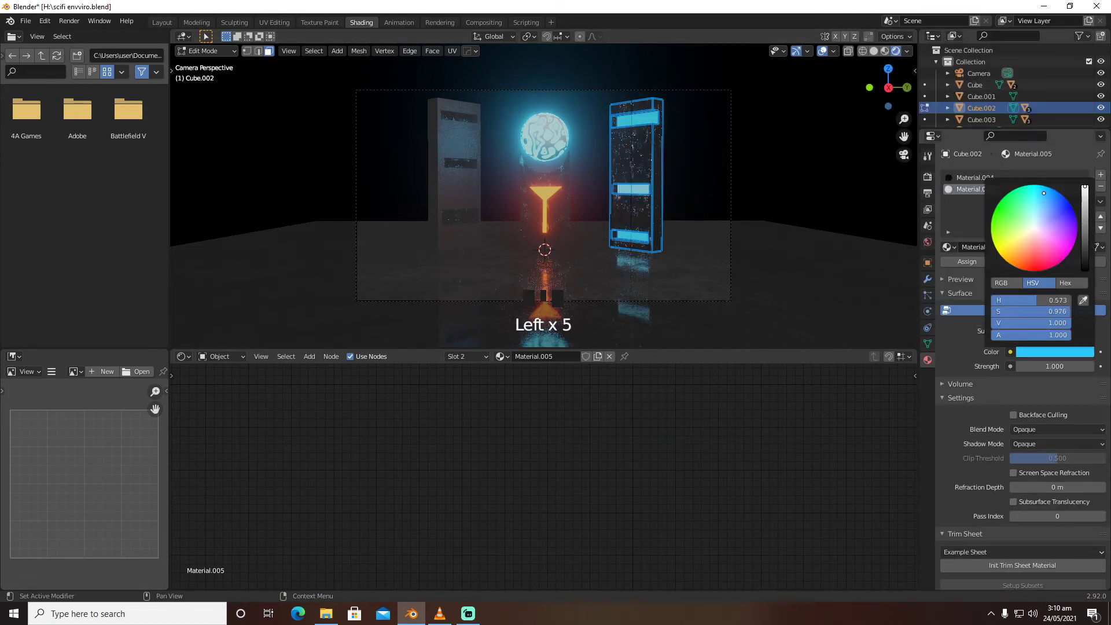
click(970, 262)
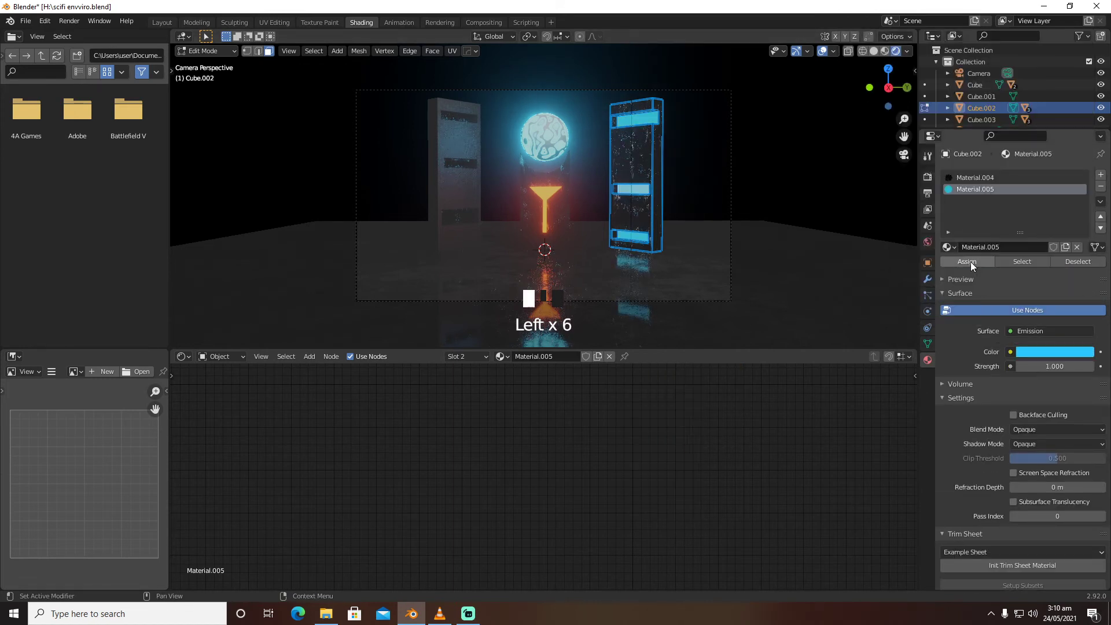
Set the blue material's emission strength to 15 and return to Object Mode
click(1039, 362)
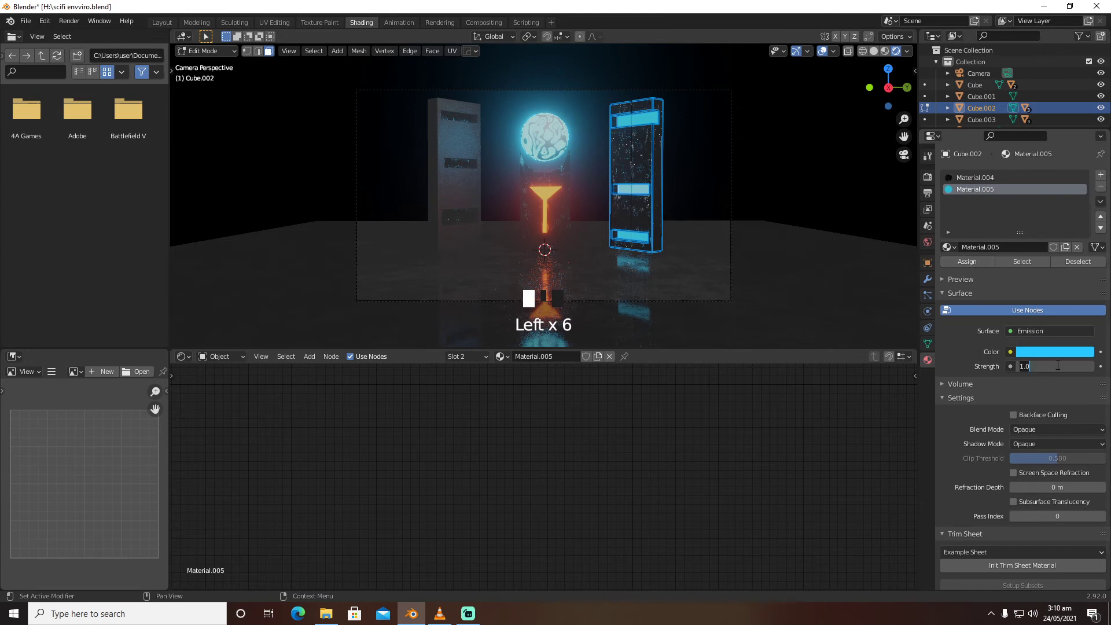
text(15)
key(Return)
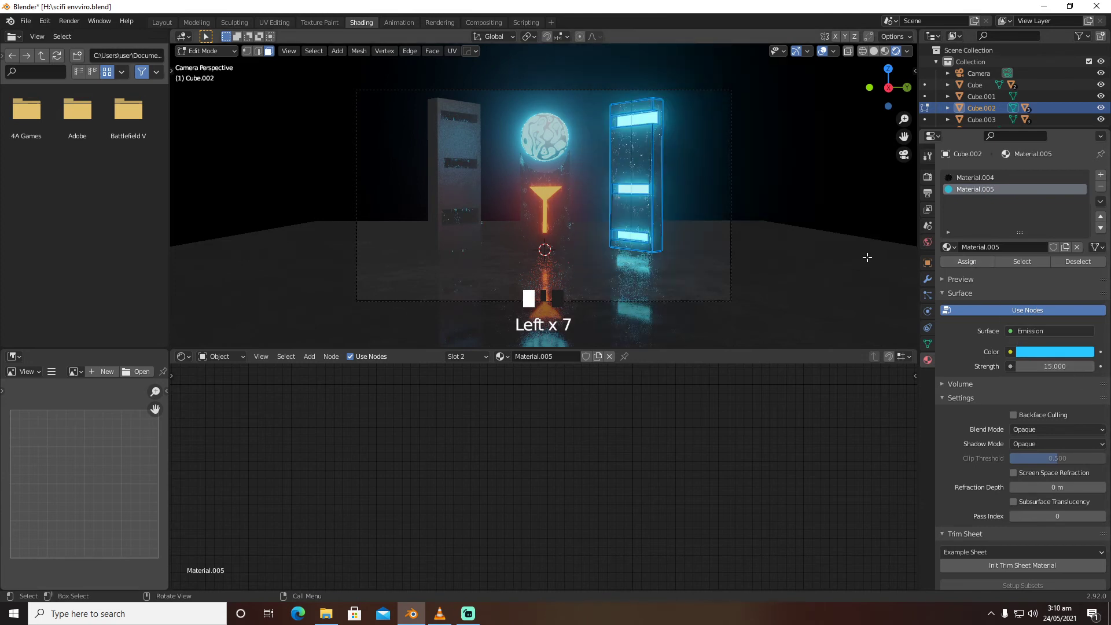
key(Tab)
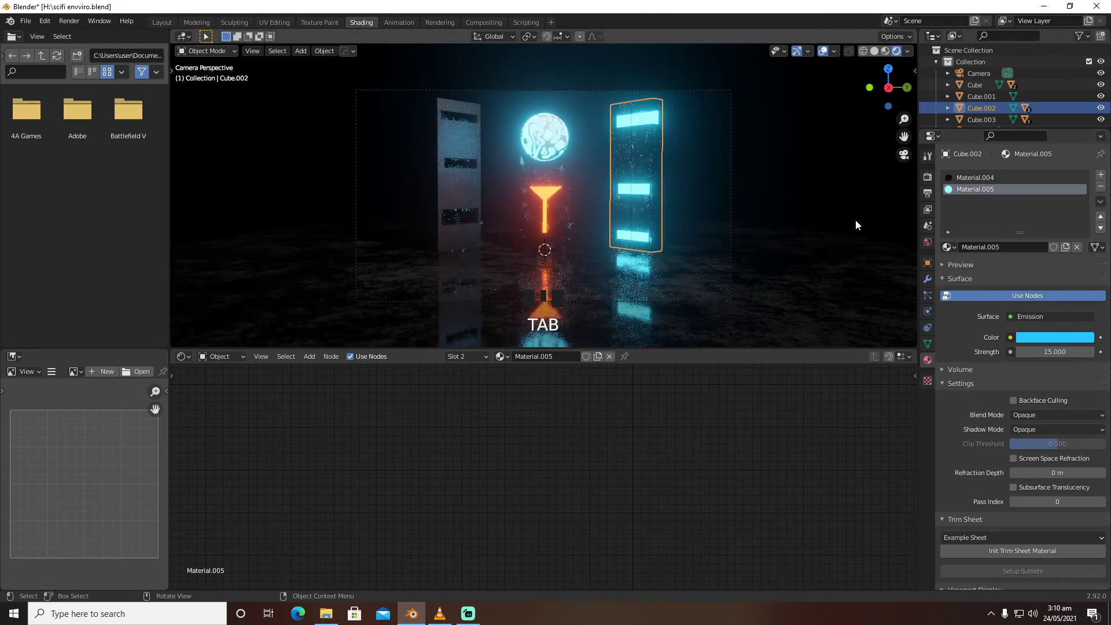
Replace the left panel's slot materials with Material.004 in the first slot and Material.005 in the second
click(478, 186)
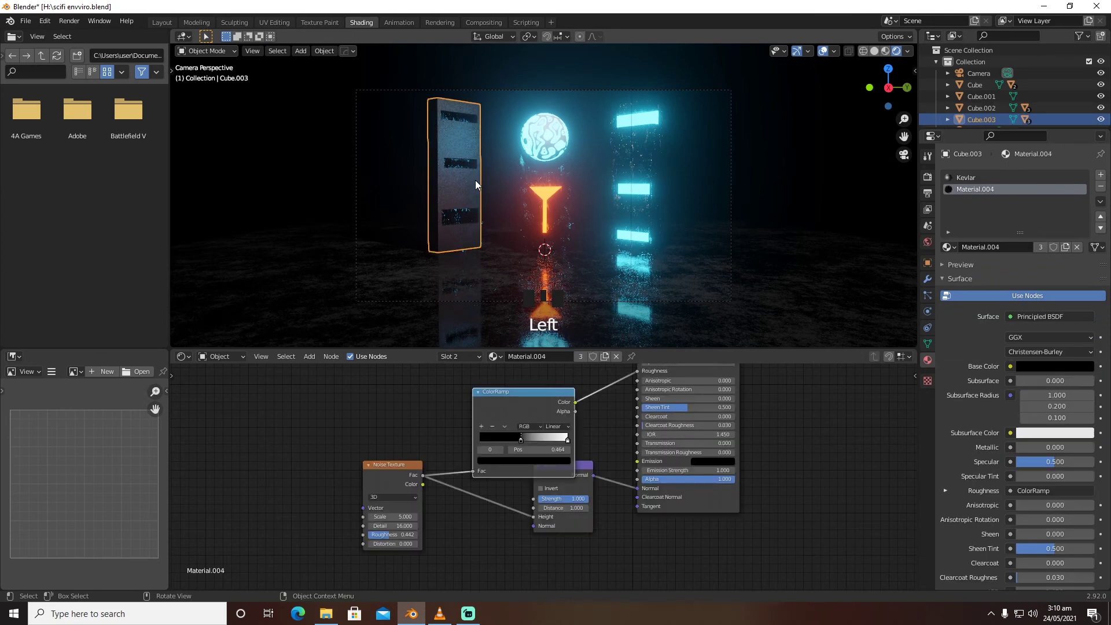
click(1078, 245)
click(995, 179)
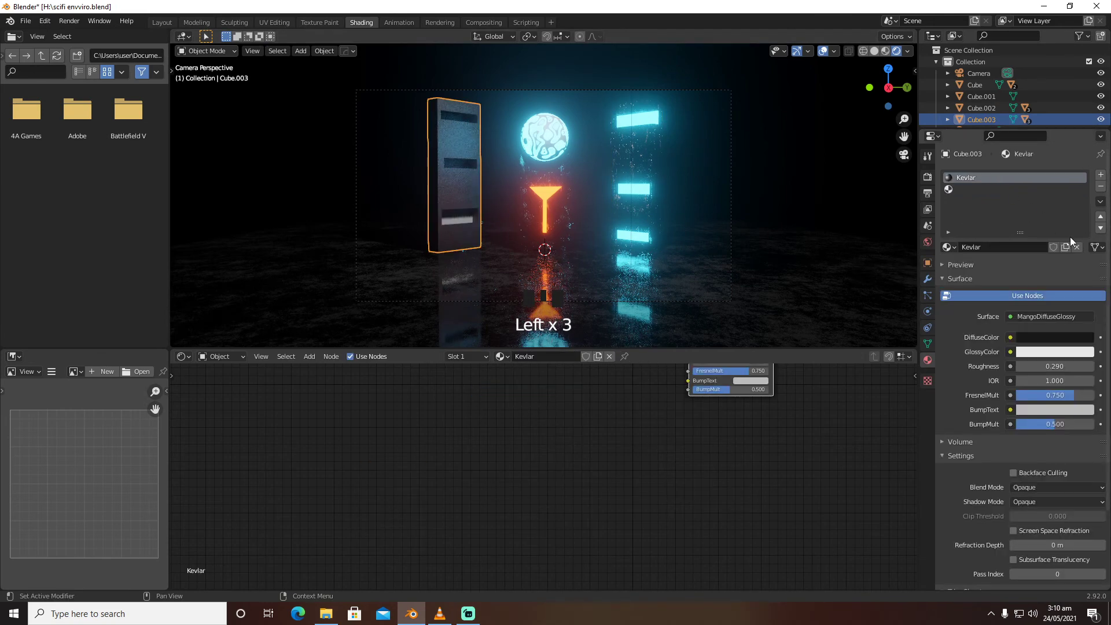
click(1076, 247)
click(949, 247)
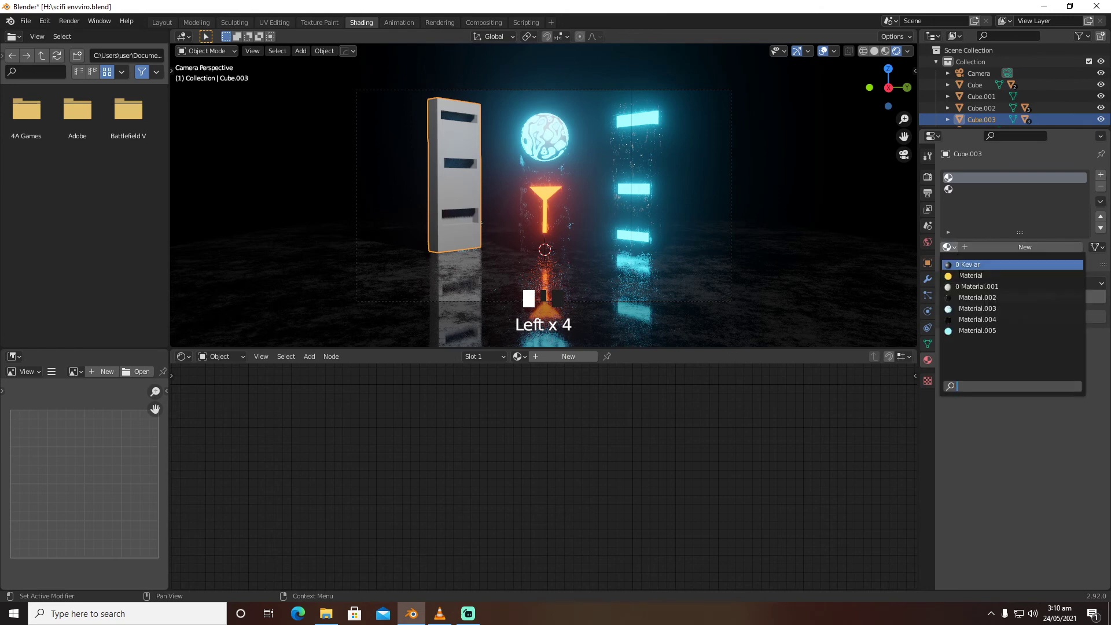
click(972, 319)
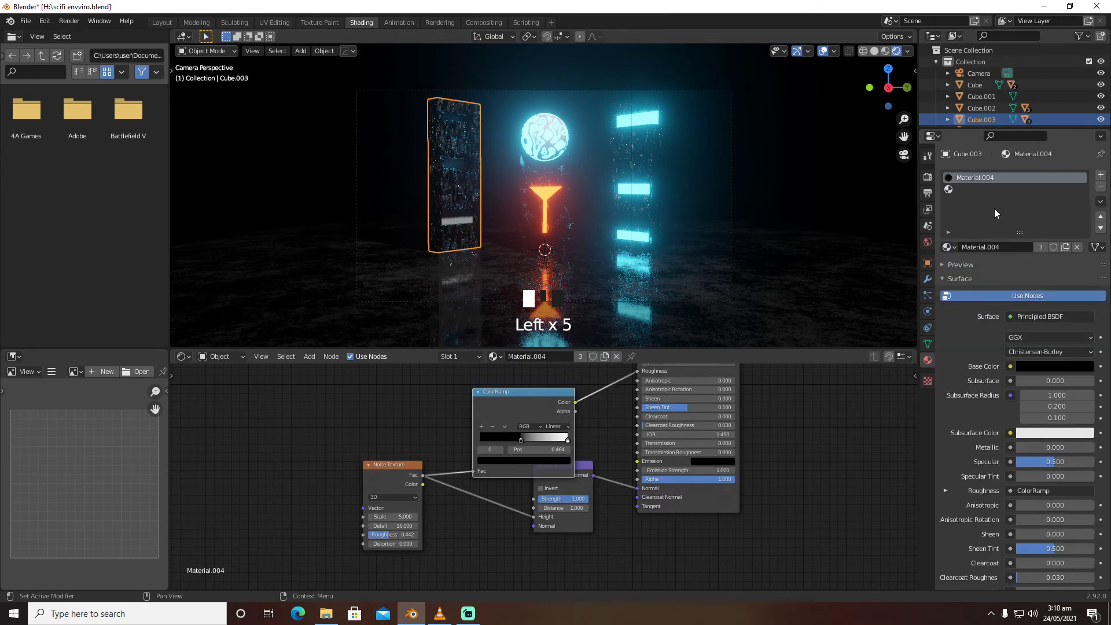
click(987, 194)
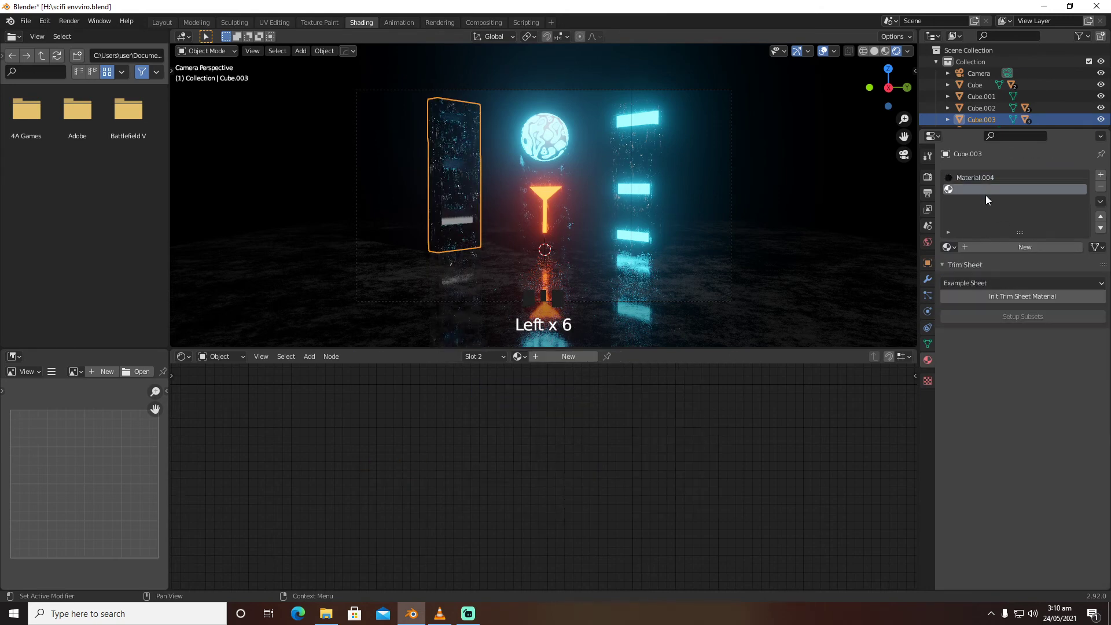
click(948, 246)
click(971, 329)
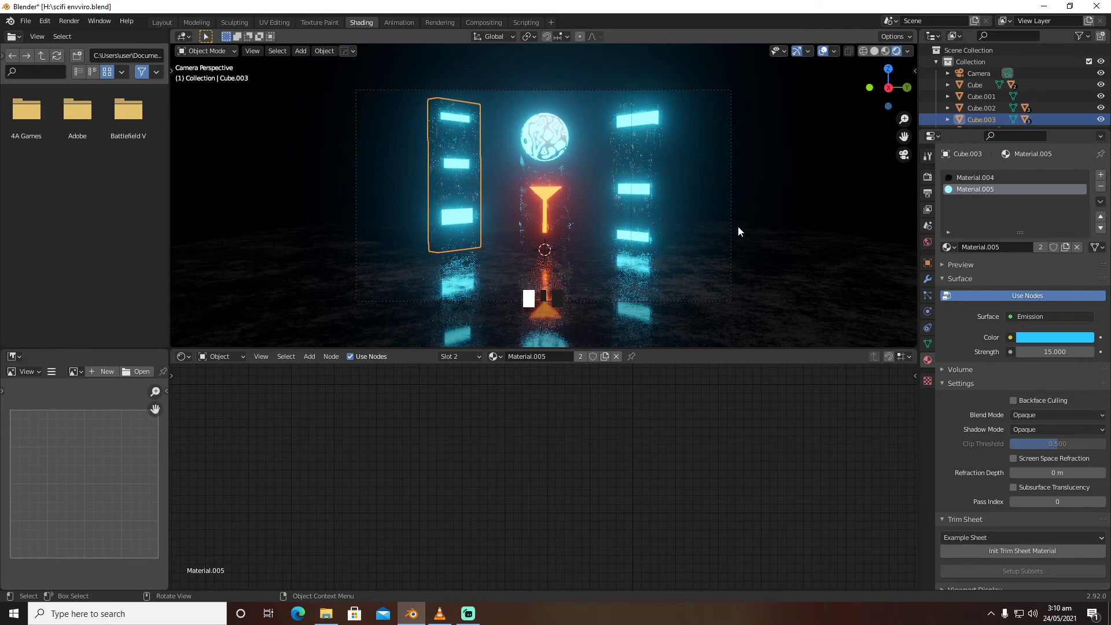
Switch to the Layout workspace, select the floor plane and save the file
click(157, 22)
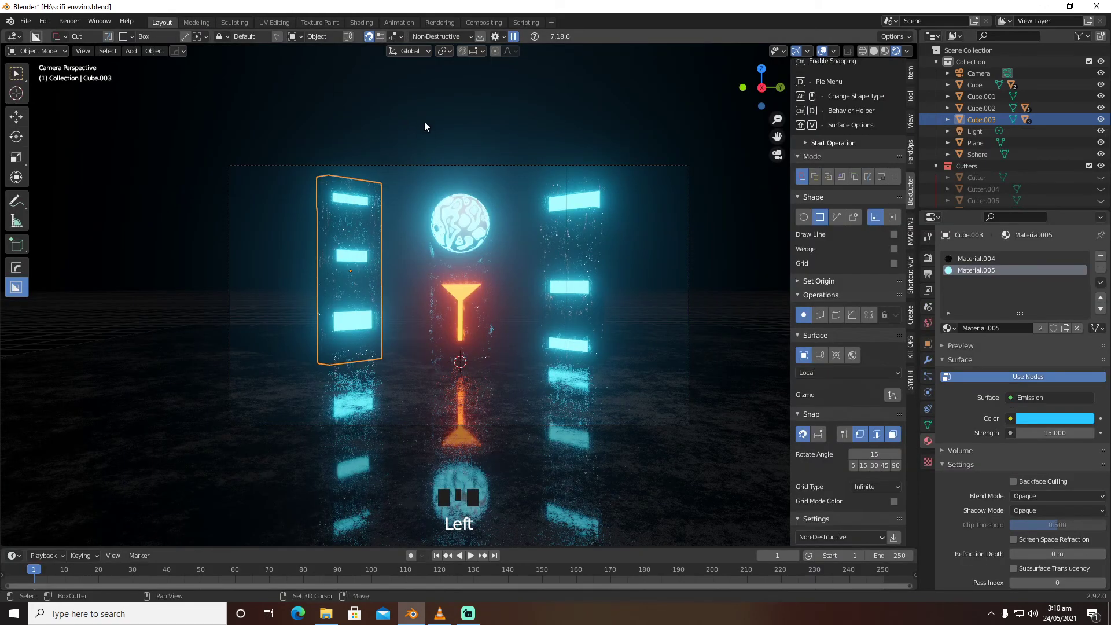
key(shift+s)
key(shift+s)
click(511, 373)
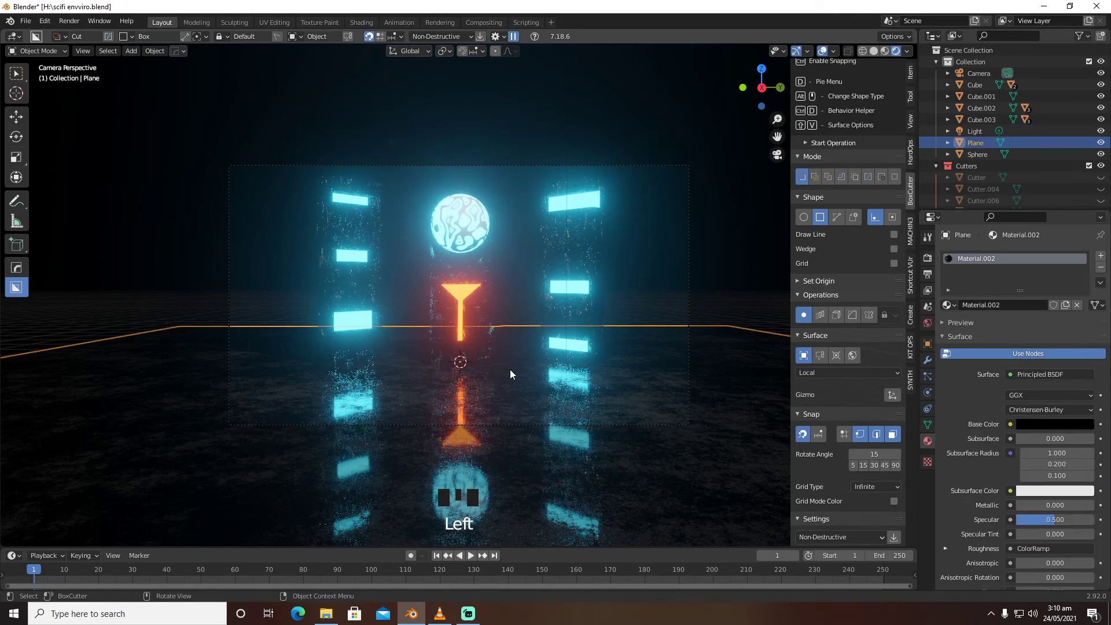
key(ctrl+s)
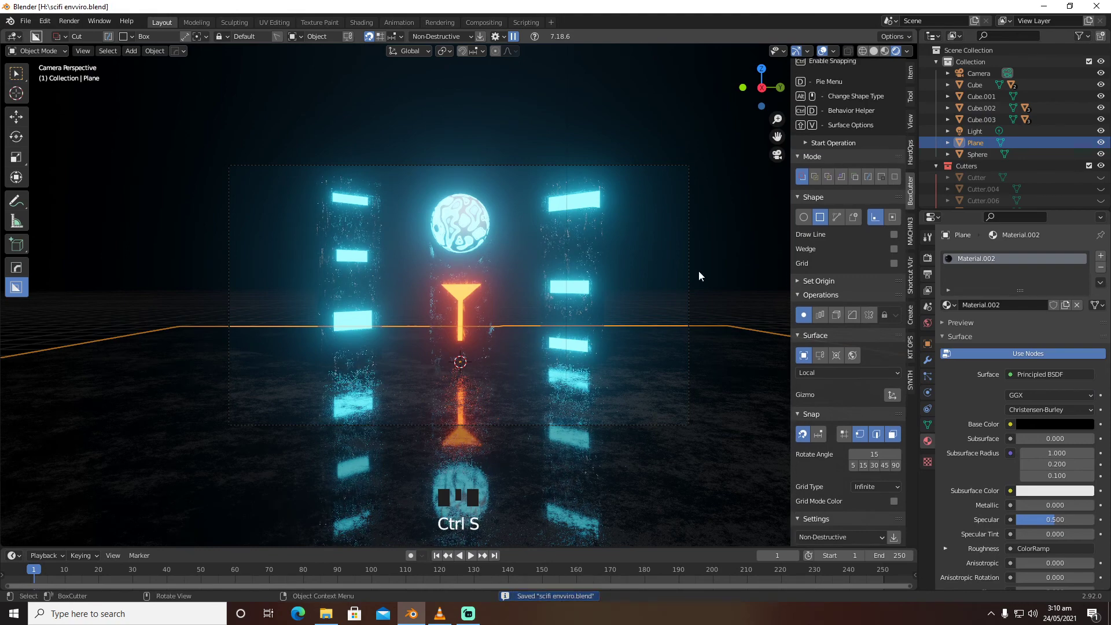
Set the camera's focal length to 41 mm and check the framing with the viewport overlays briefly hidden
click(979, 74)
drag(1071, 310, 1030, 310)
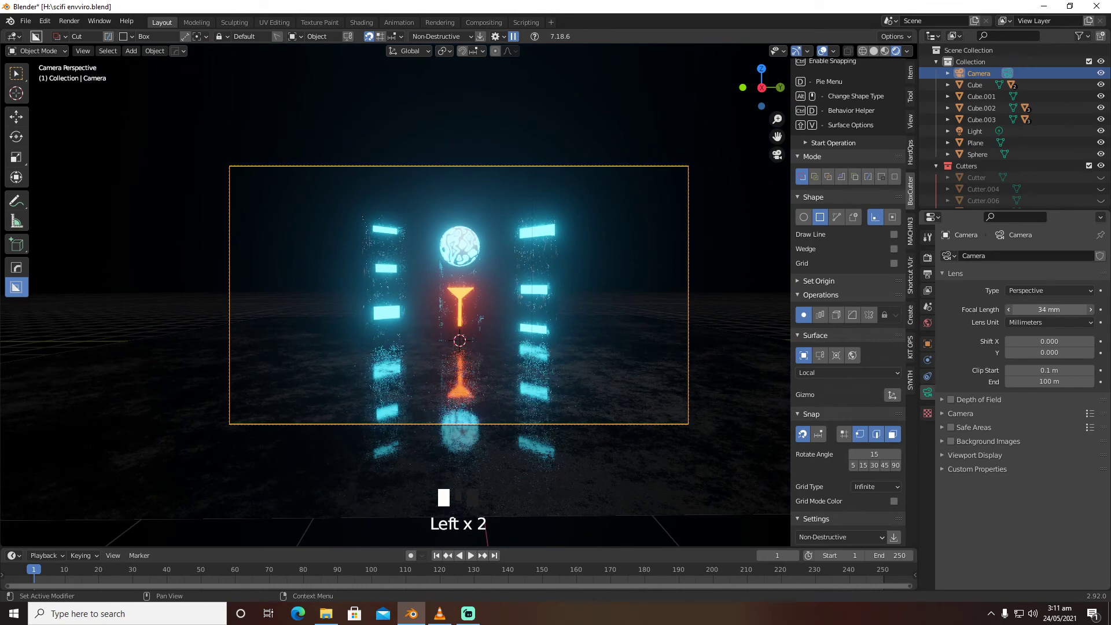
scroll(658, 307, up, 1)
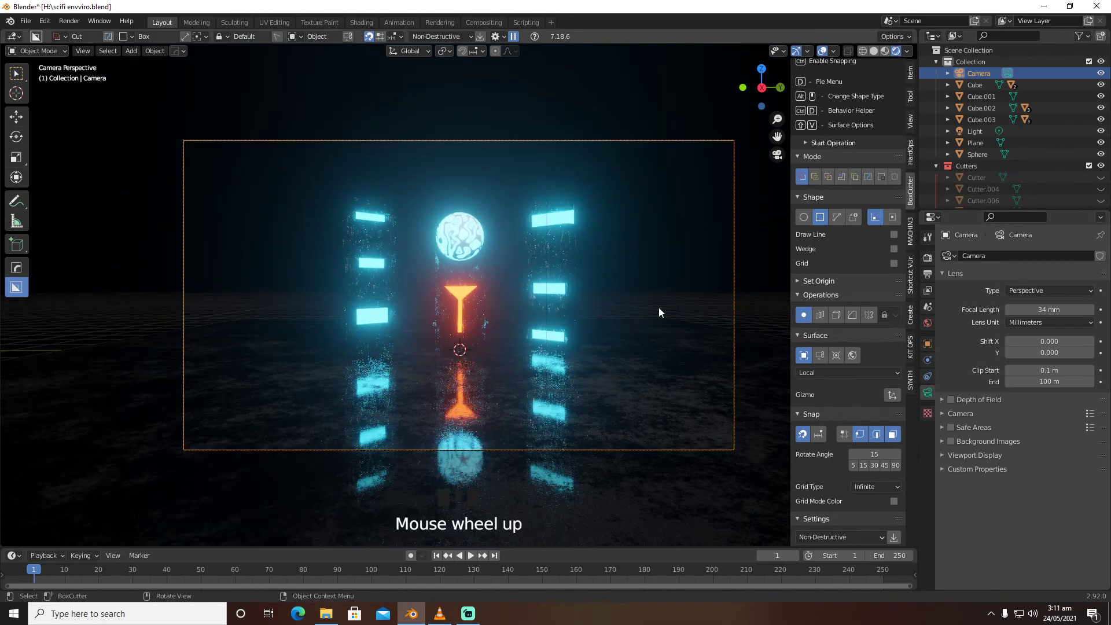
drag(1049, 310, 1070, 310)
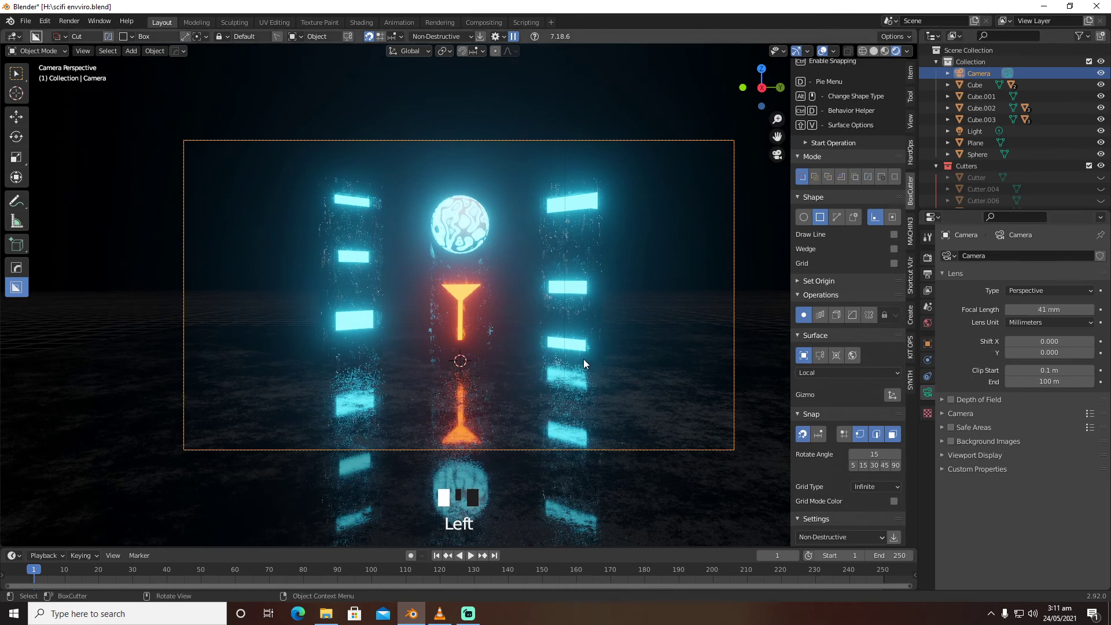
click(822, 51)
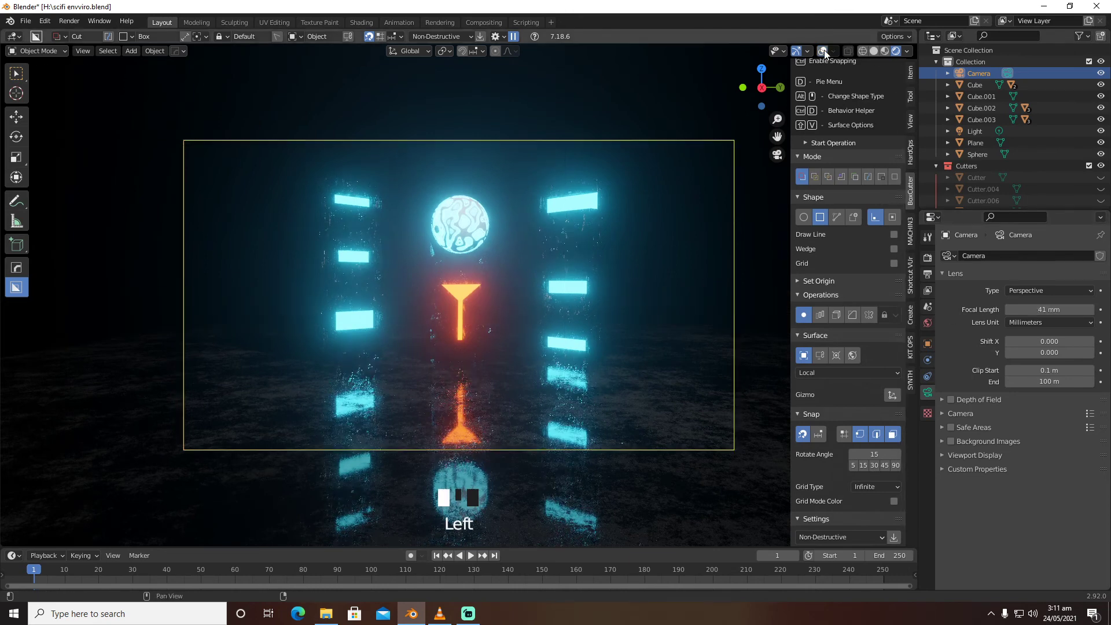
click(822, 51)
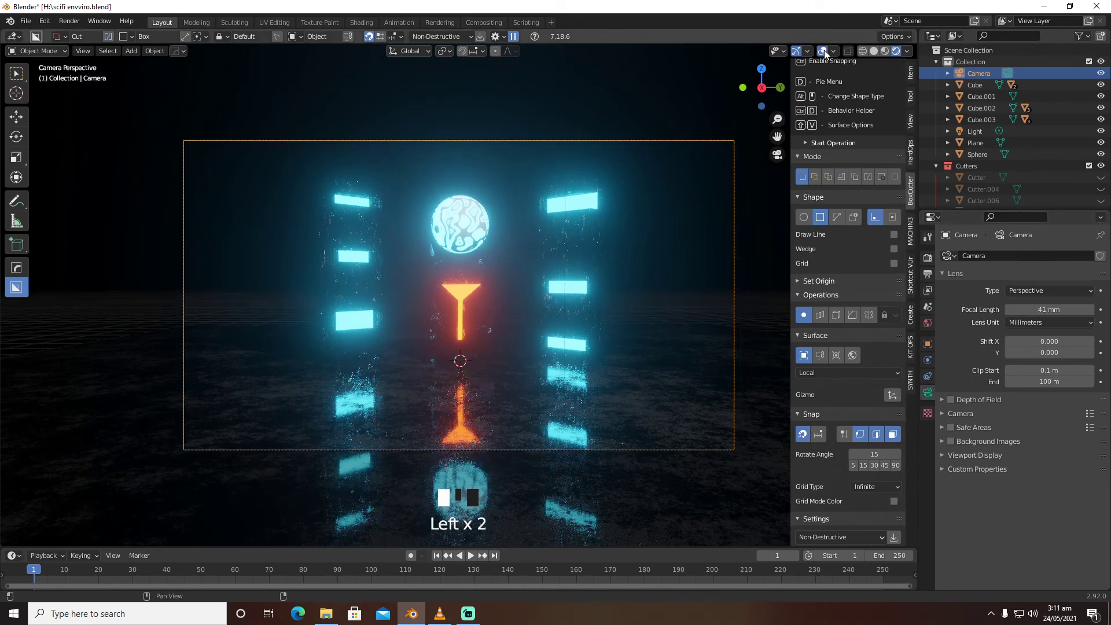
Create a Cablerator cable from the right panel to the sphere, reducing its width to 0.033 and raising its tension
key(shift+a)
mouse_move(629, 286)
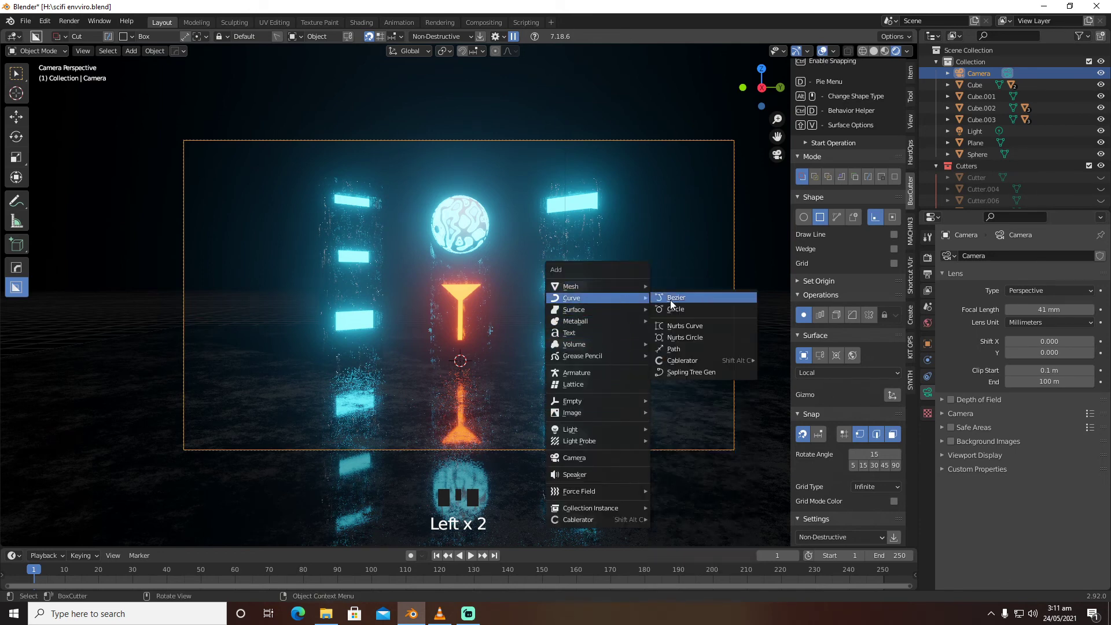
mouse_move(692, 362)
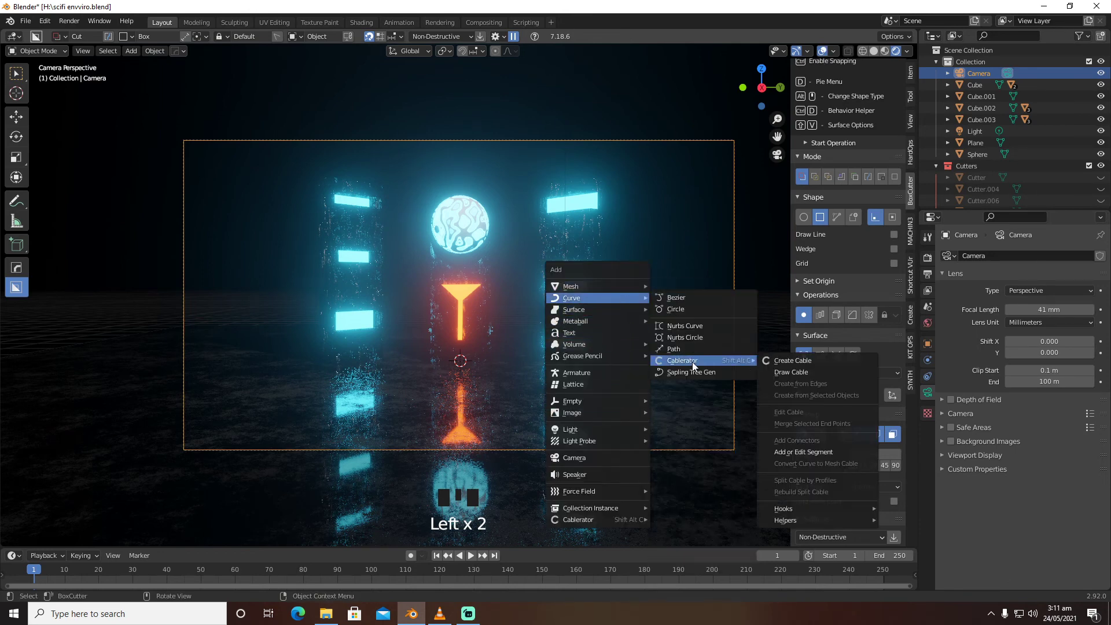
click(786, 359)
click(571, 254)
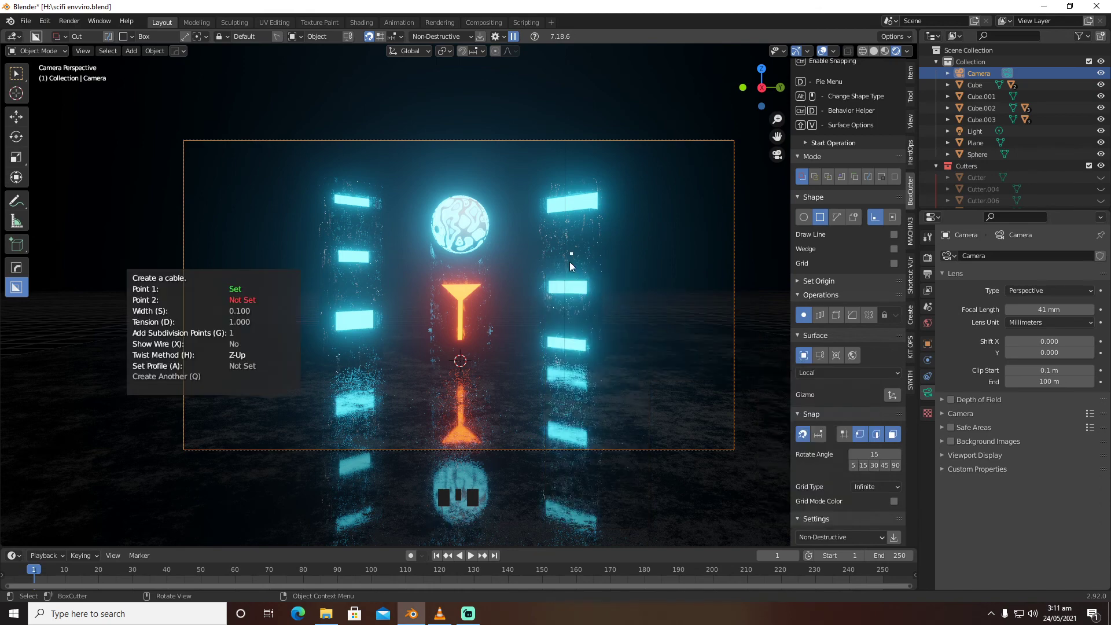
click(475, 230)
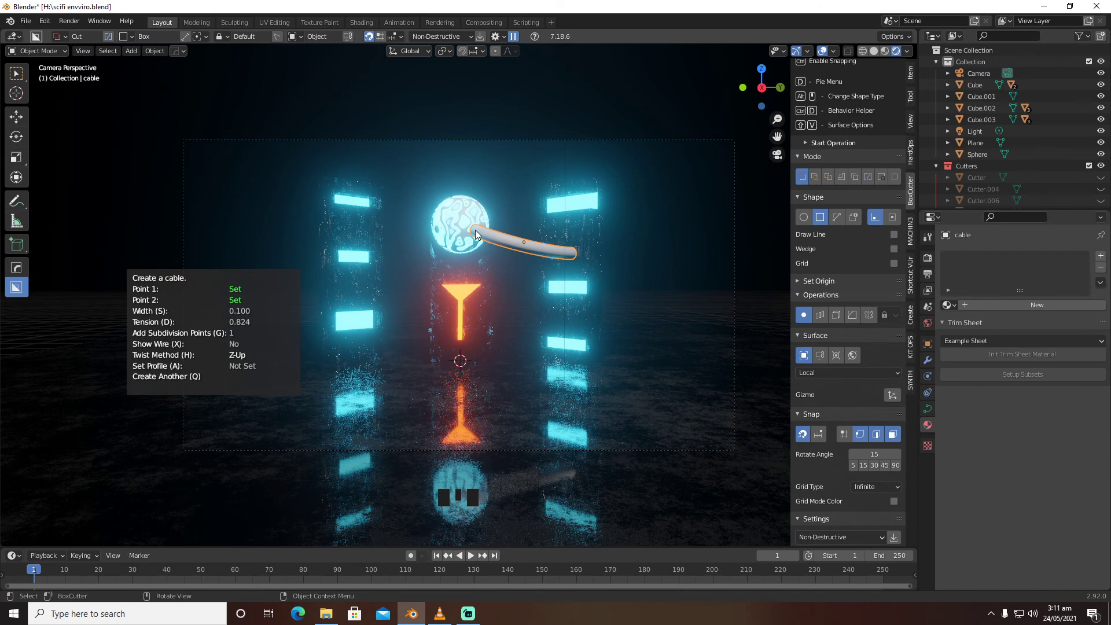
key(s)
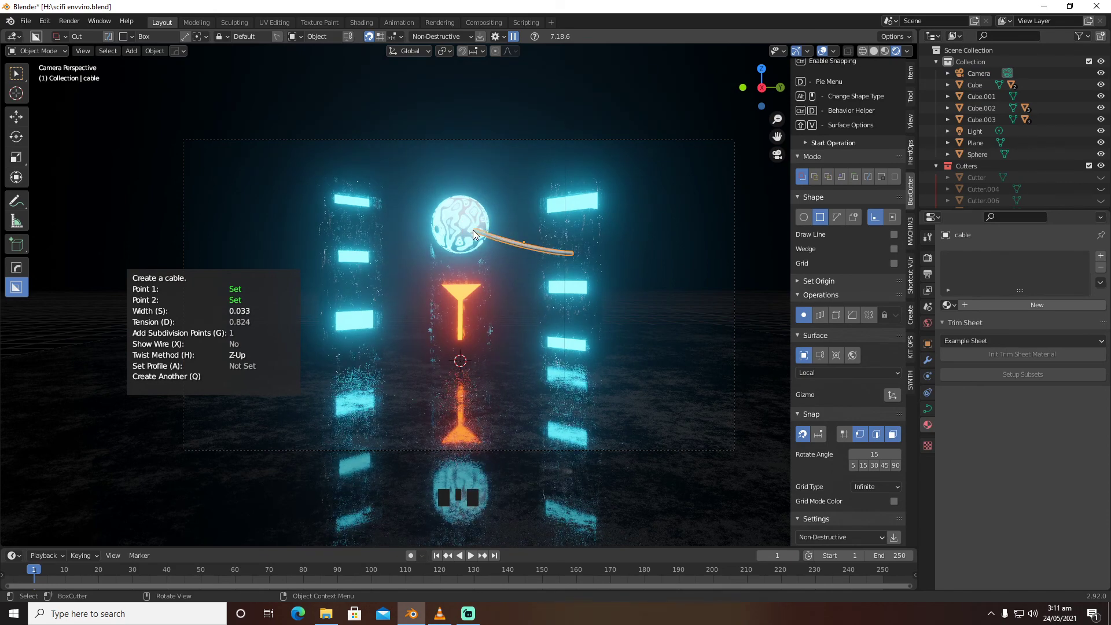
key(d)
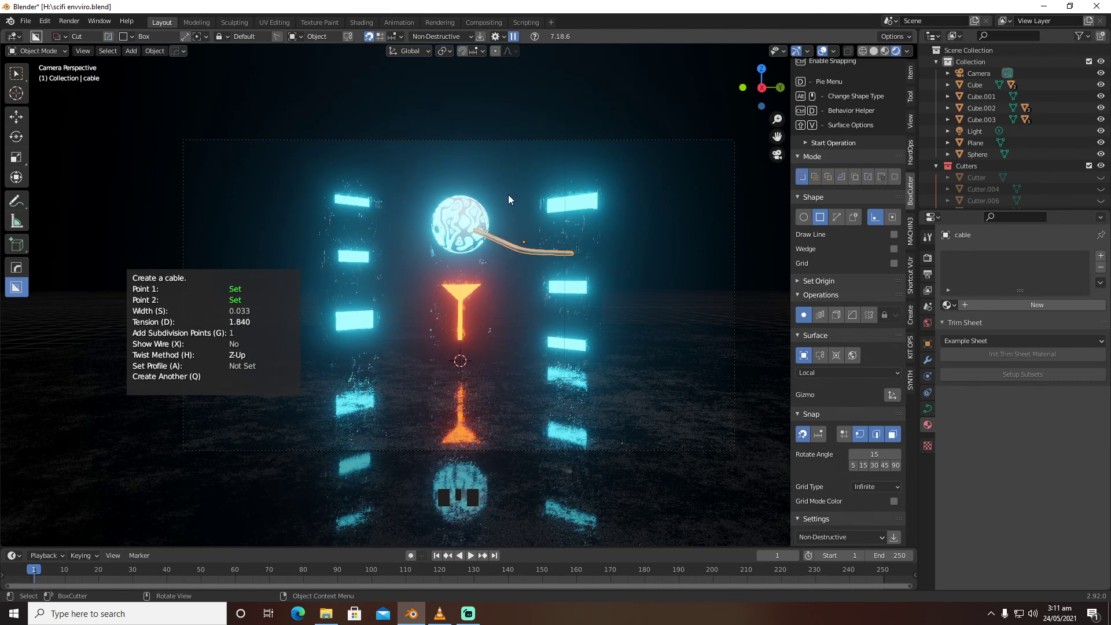
click(522, 168)
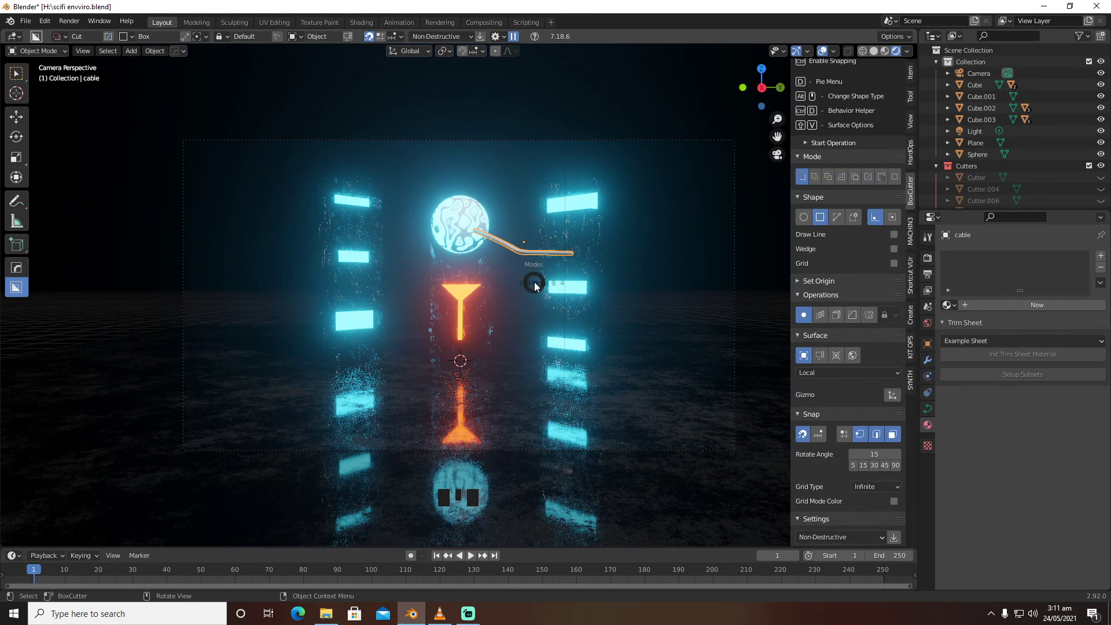
In Edit Mode, pull the cable's middle control point down about 0.6 m and stretch its handle about 0.46 m towards the right panel
key(Tab)
drag(511, 266, 523, 251)
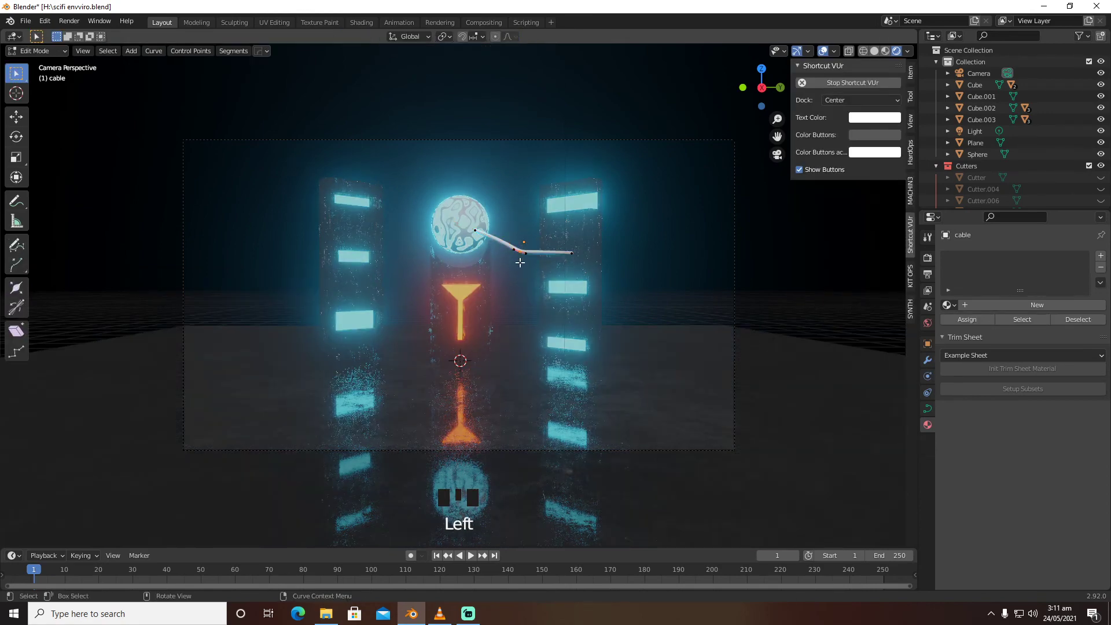
key(g)
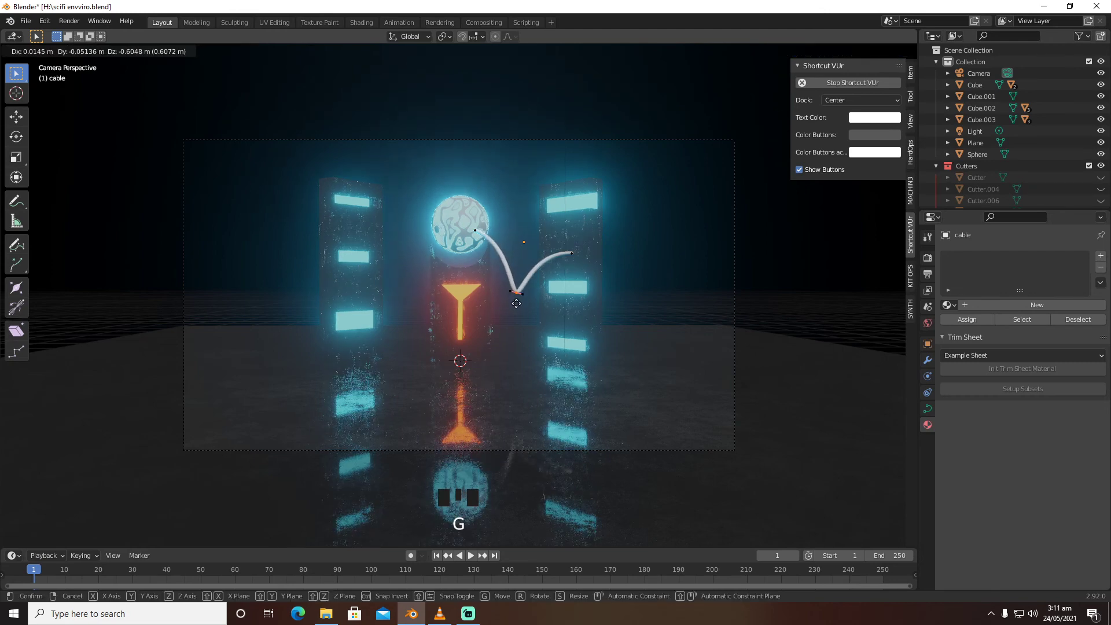
click(516, 304)
click(520, 301)
key(g)
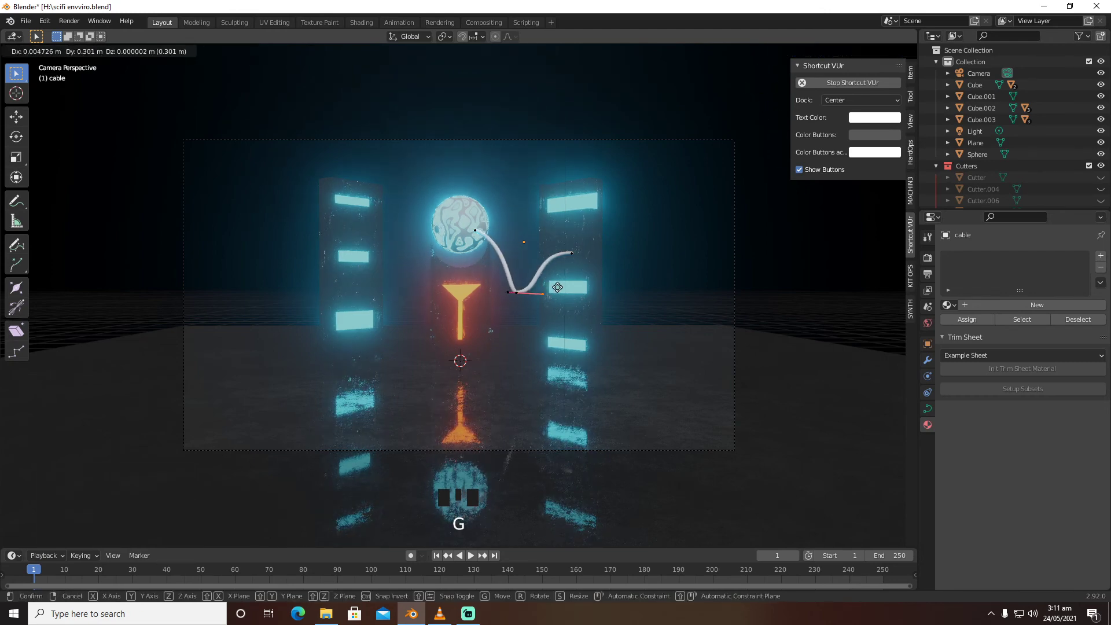
click(564, 288)
mouse_move(632, 302)
middle_down()
mouse_move(565, 305)
mouse_move(622, 308)
middle_up()
key(KP_0)
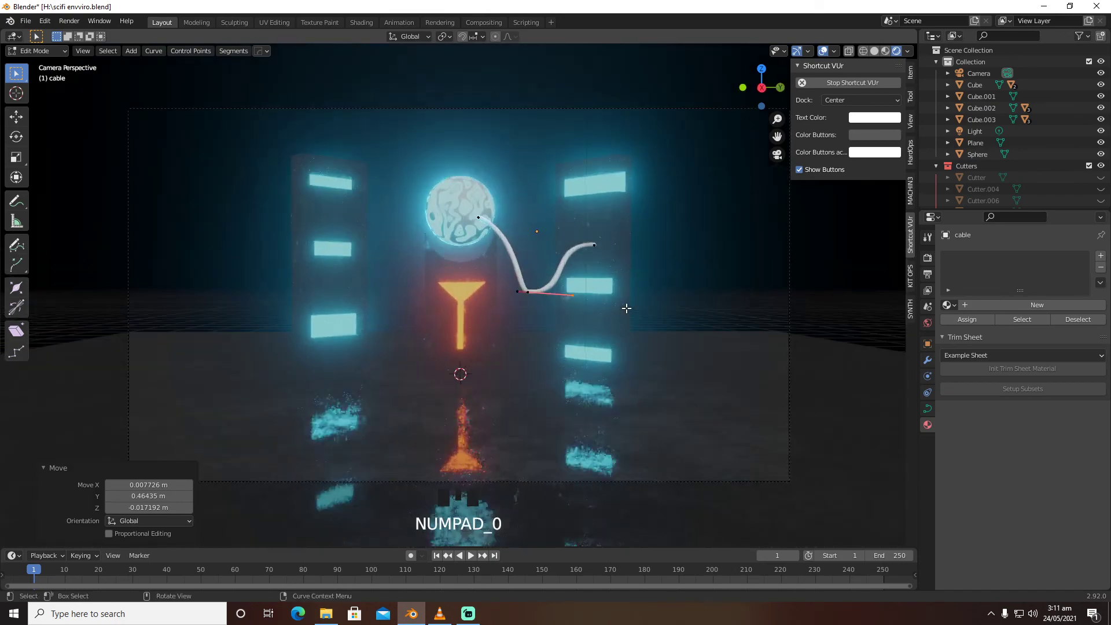
key(Tab)
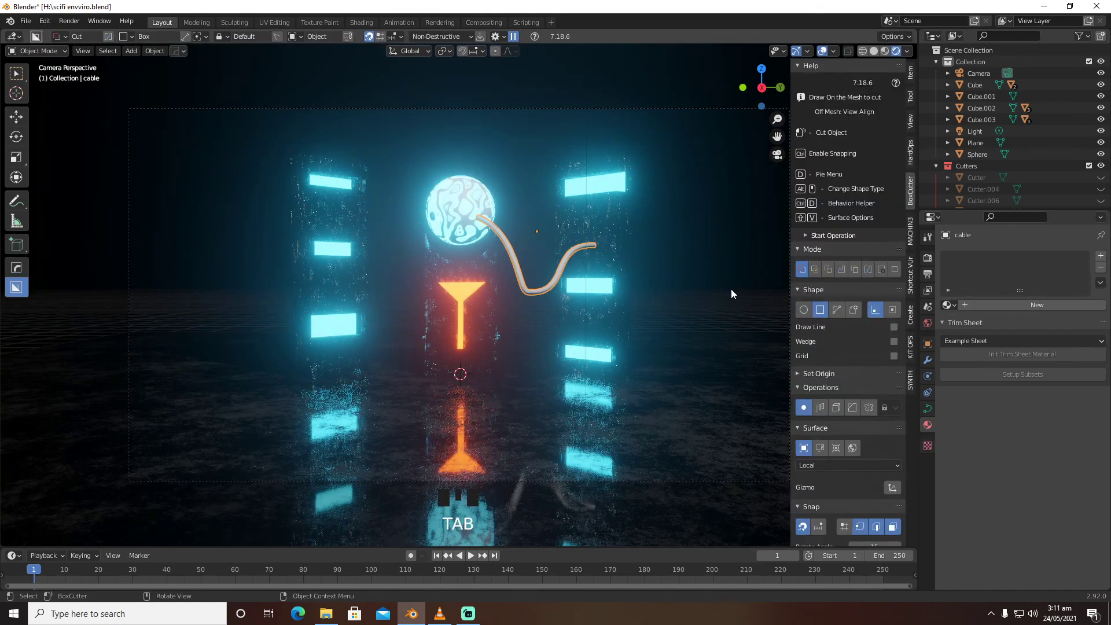
Assign the Kevlar material to the cable and check it with the viewport overlays briefly hidden
click(954, 305)
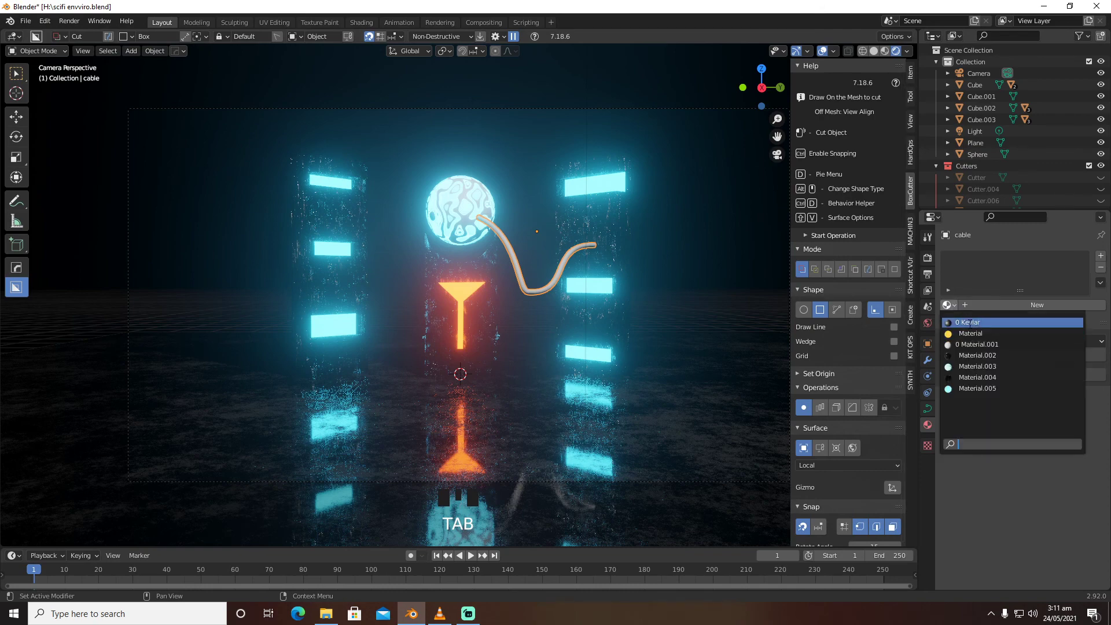
click(971, 325)
click(822, 50)
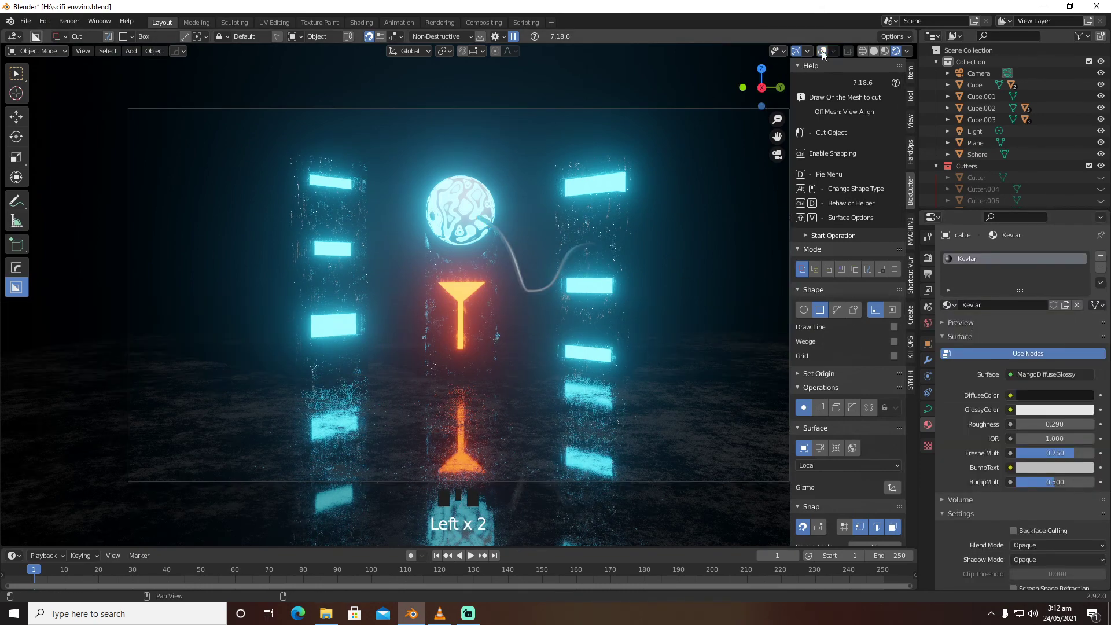
click(822, 50)
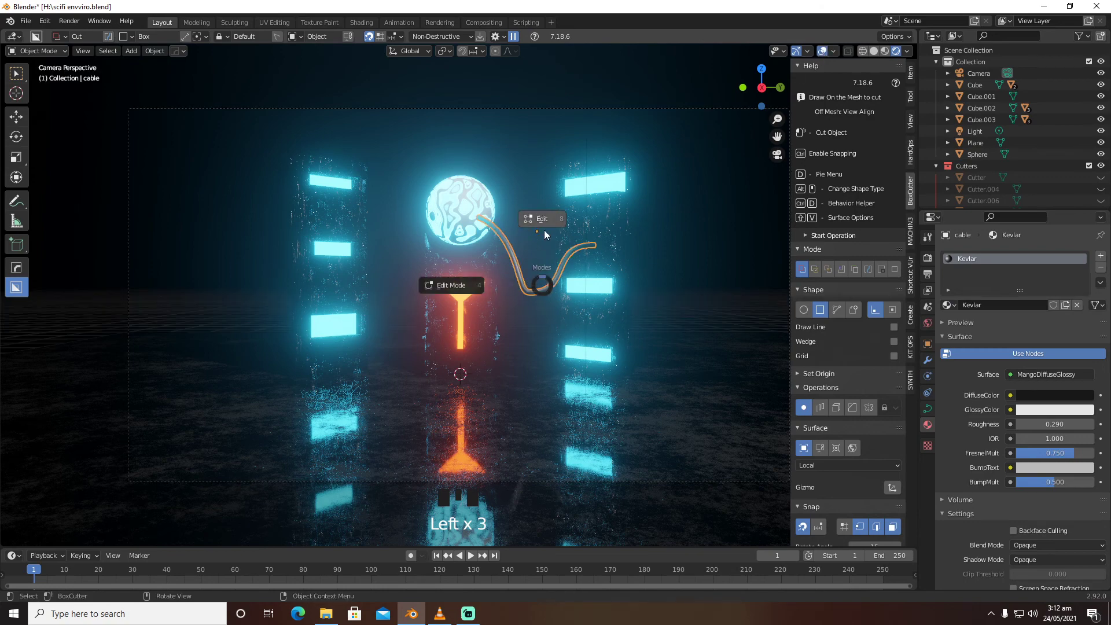
Tilt the handles of the cable's middle point and shift that point about 0.28 m in Y and -0.36 m in Z
key(Tab)
click(517, 291)
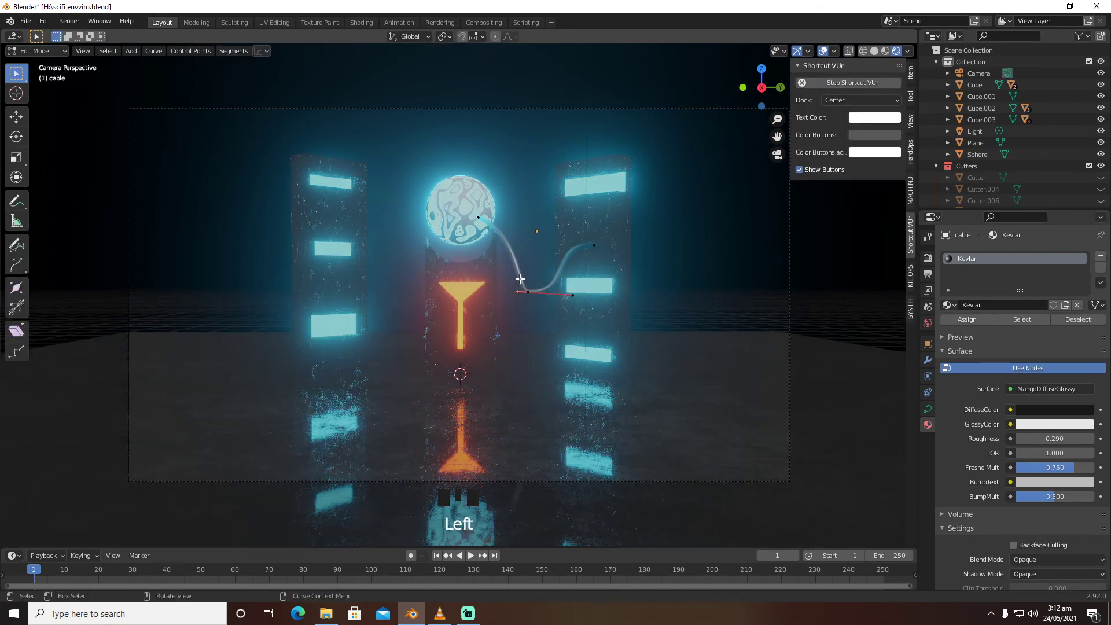
key(g)
click(523, 299)
click(527, 292)
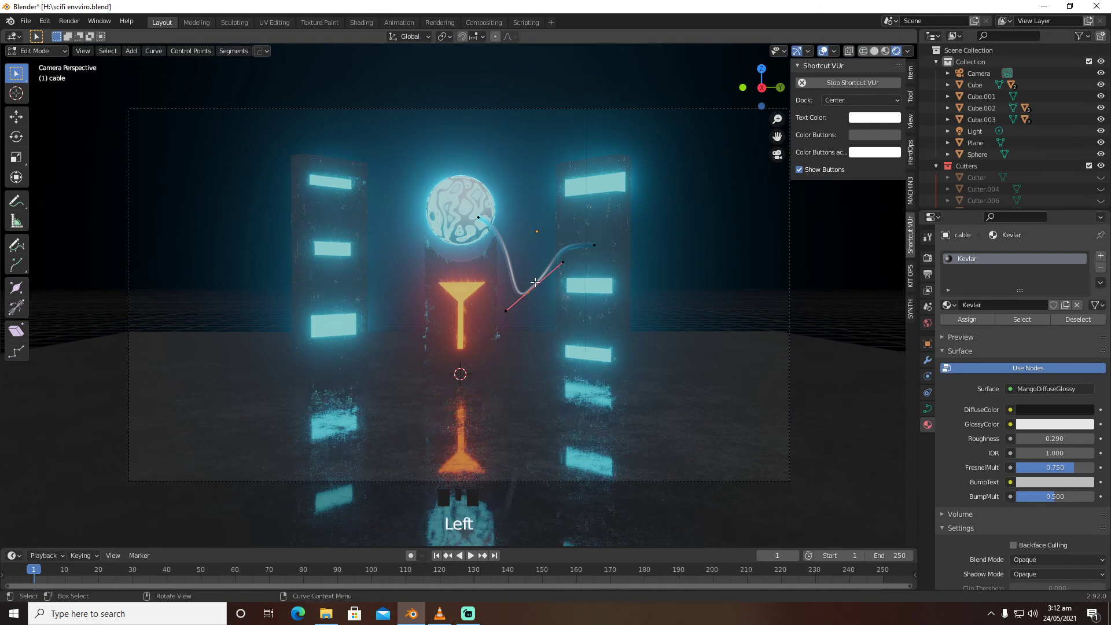
key(g)
click(564, 301)
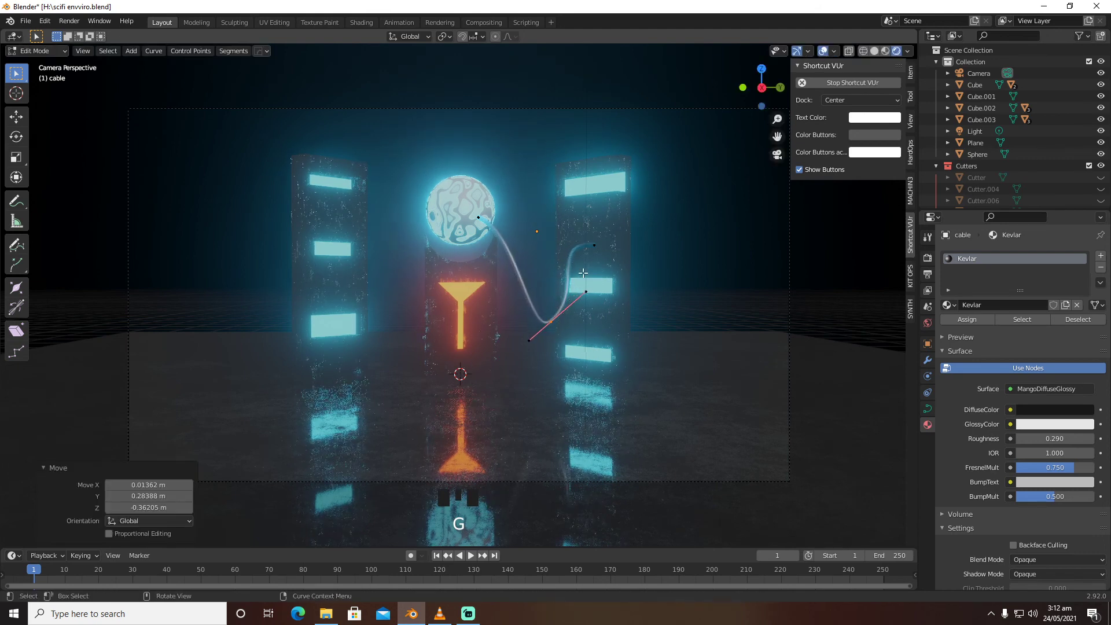
Raise the cable's panel end to just below the right panel's uppermost recess, return to Object Mode and deselect the cable
click(594, 245)
key(g)
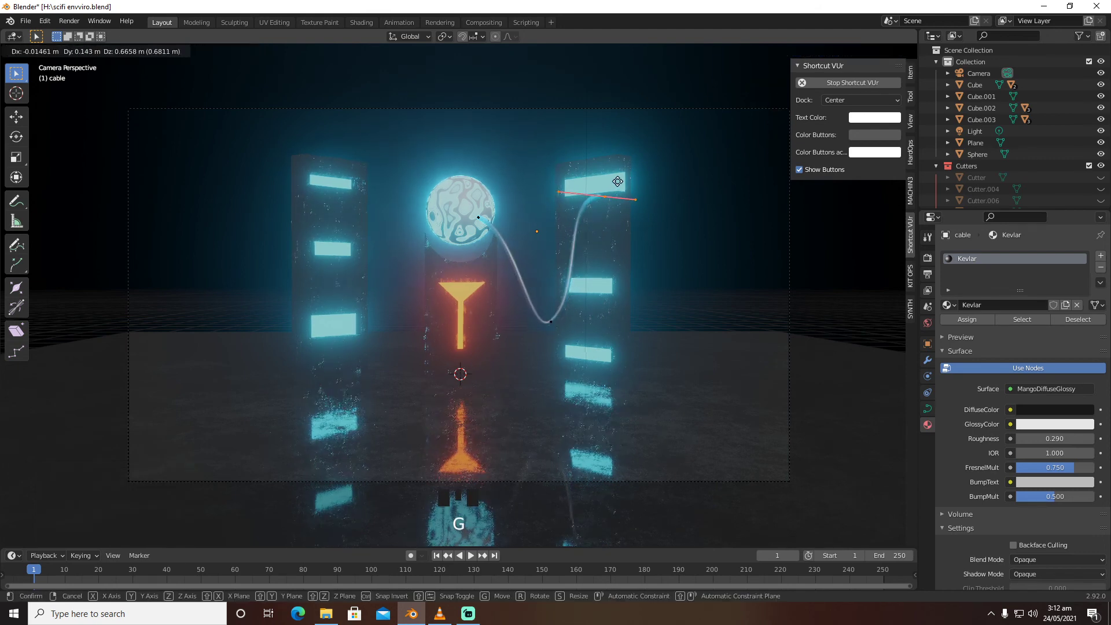
click(618, 181)
click(686, 229)
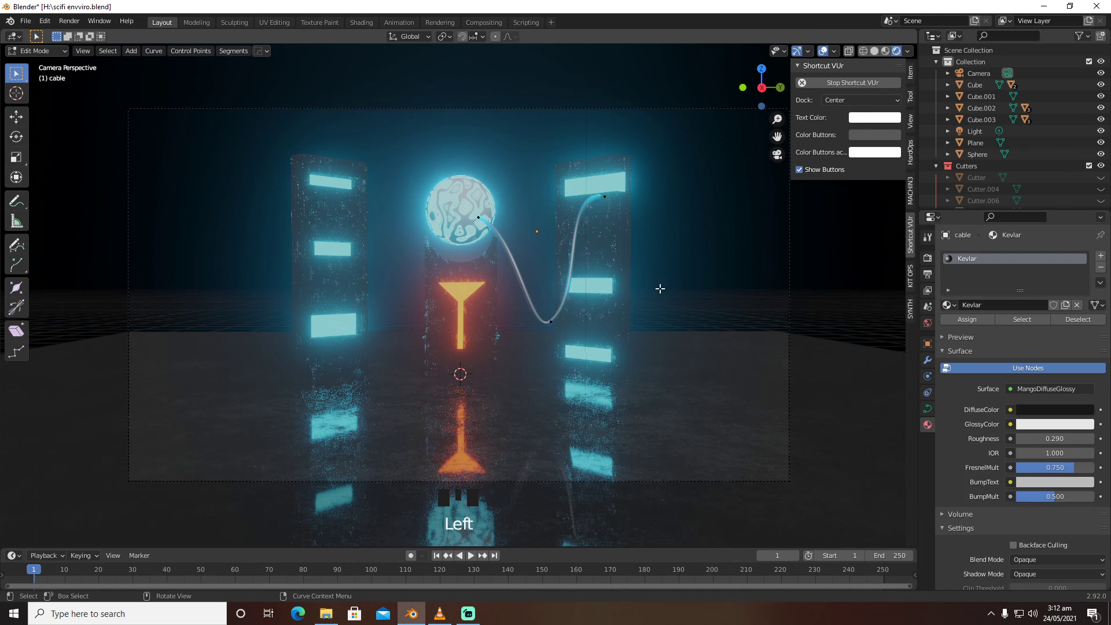
key(Tab)
click(667, 230)
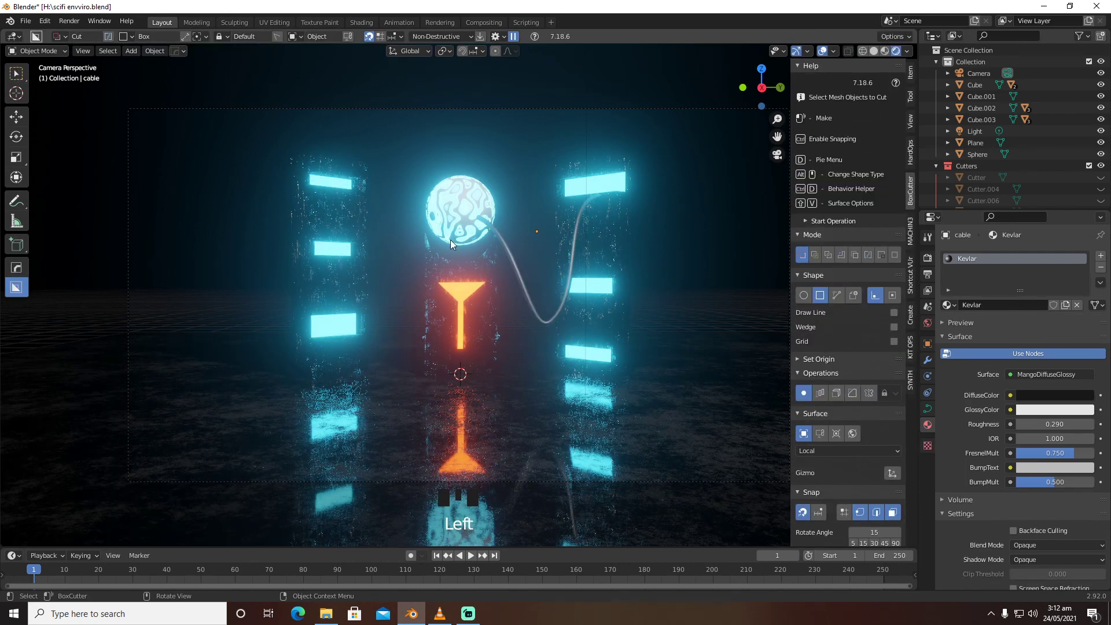
Create a second cable from below the left panel's uppermost recess to the sphere, with width 0.033 and tension about 1.585
key(shift+a)
mouse_move(345, 234)
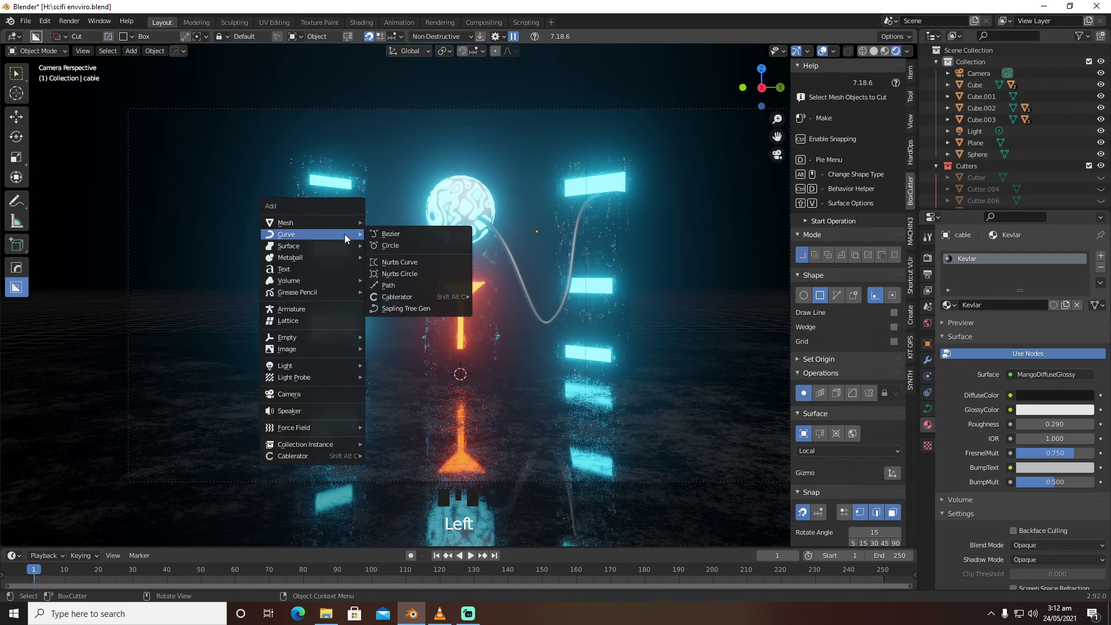
mouse_move(407, 296)
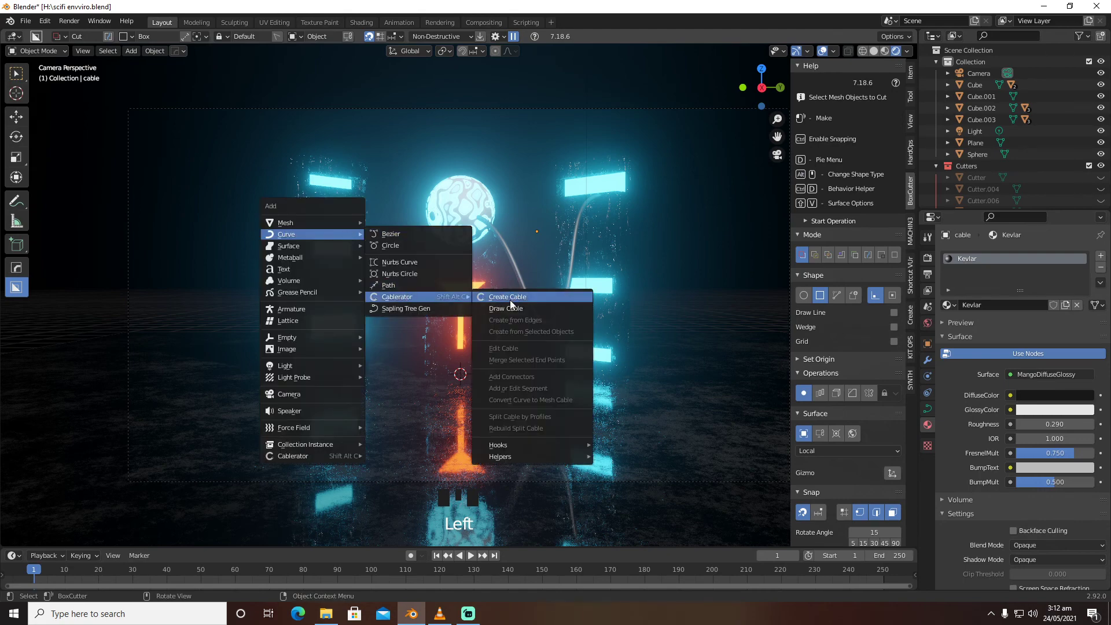
click(511, 297)
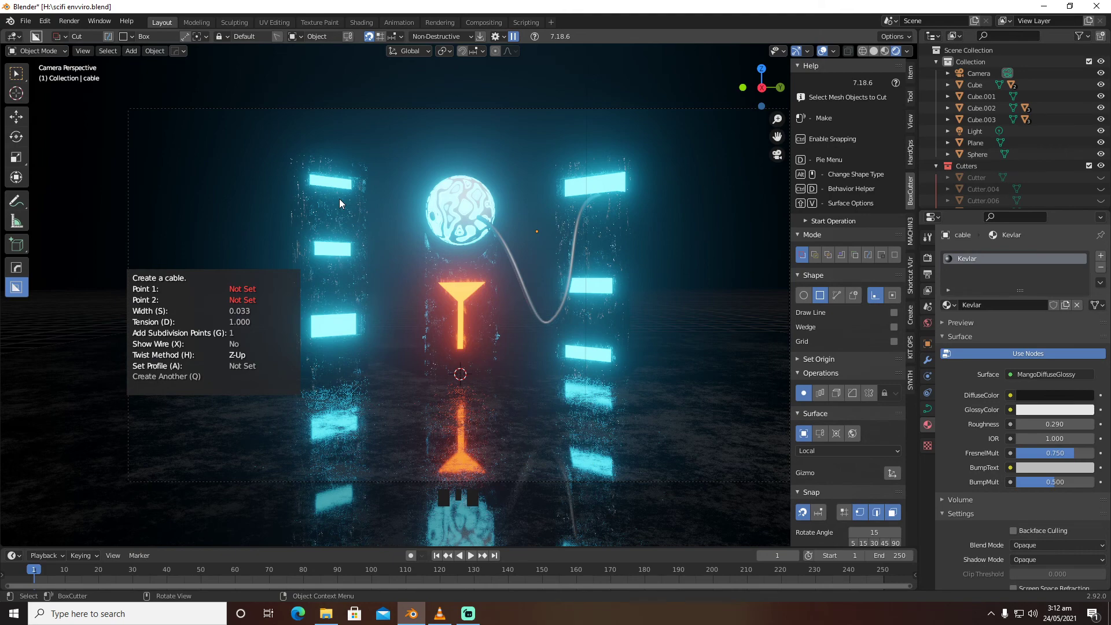
click(339, 199)
click(444, 233)
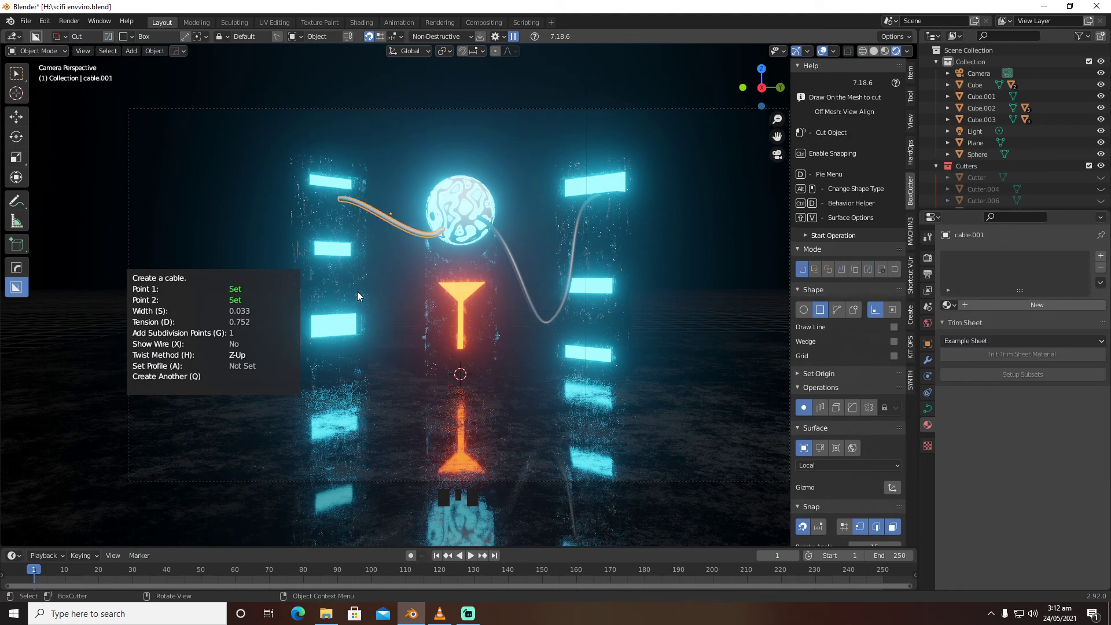
key(d)
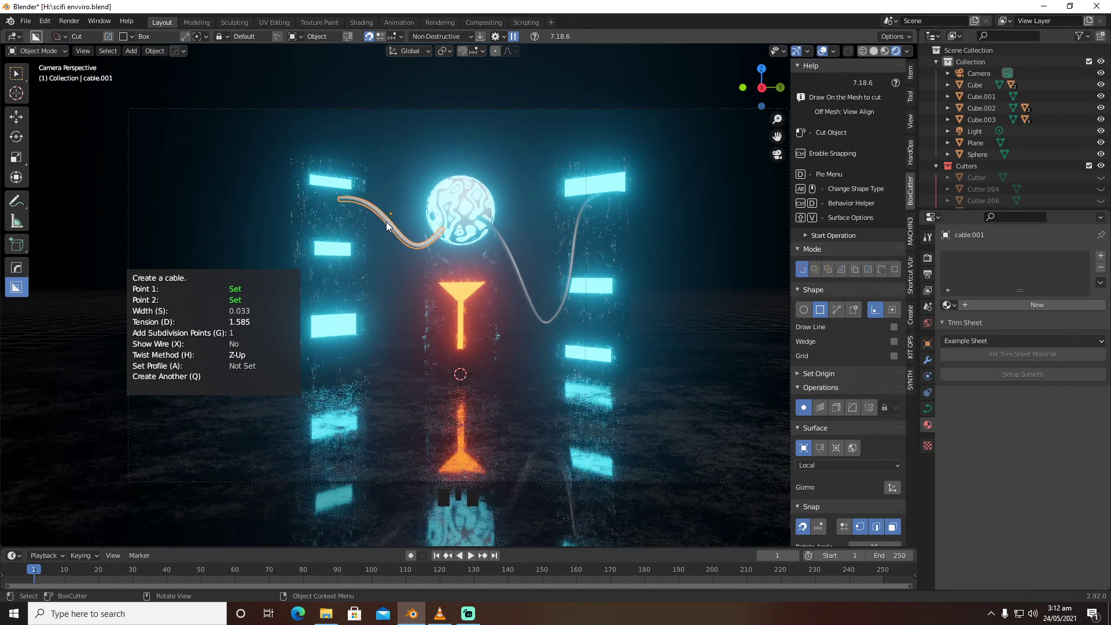
click(526, 313)
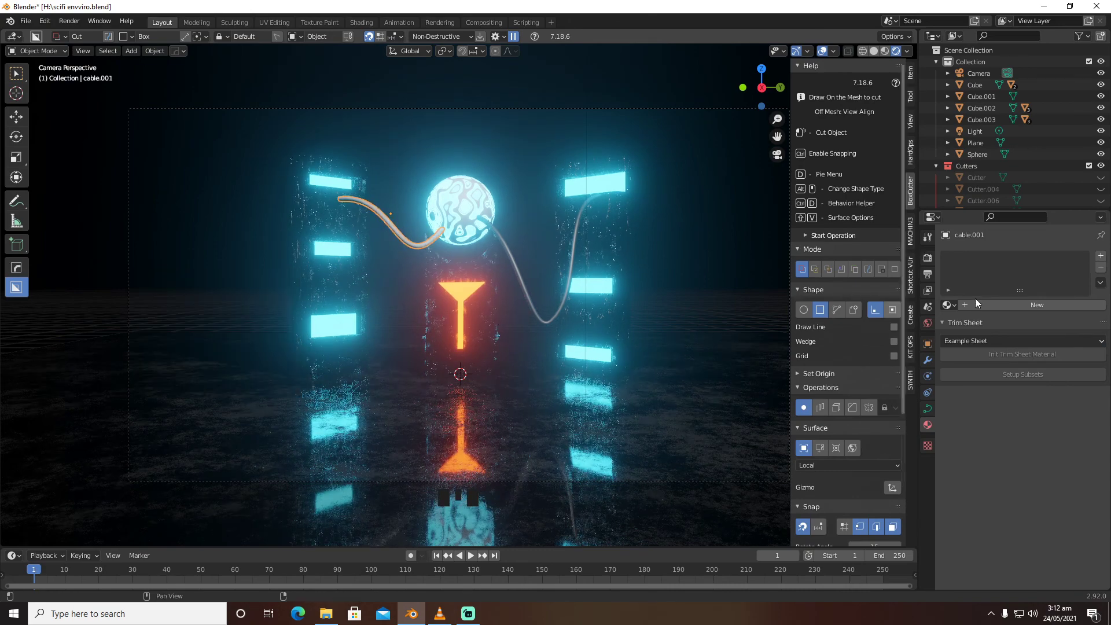
Assign the Kevlar material to the left cable and deselect it
click(949, 304)
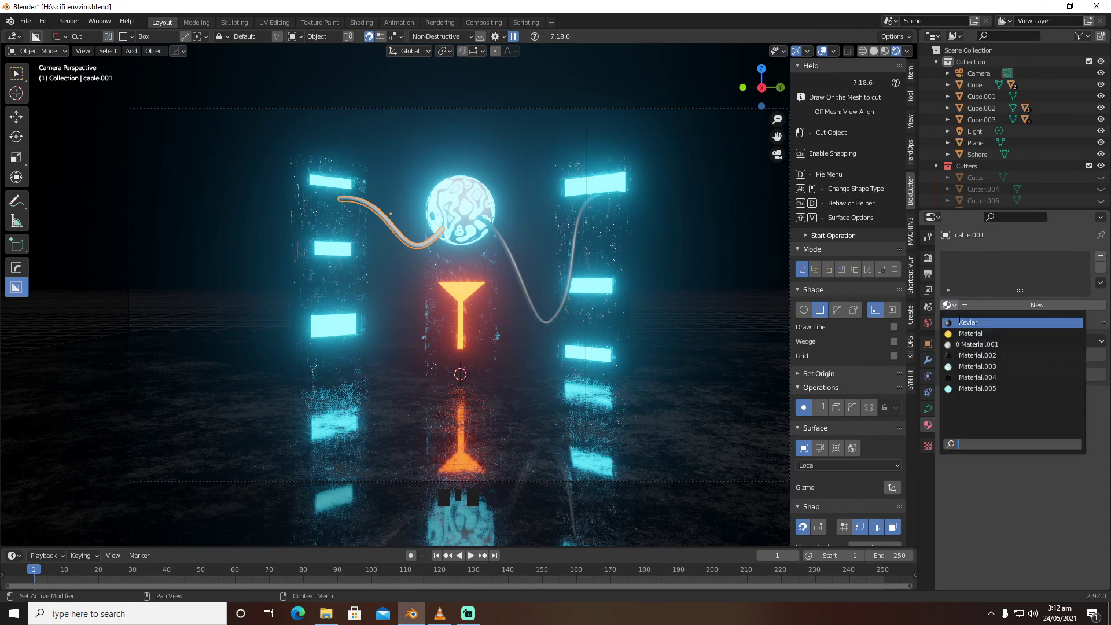
click(959, 321)
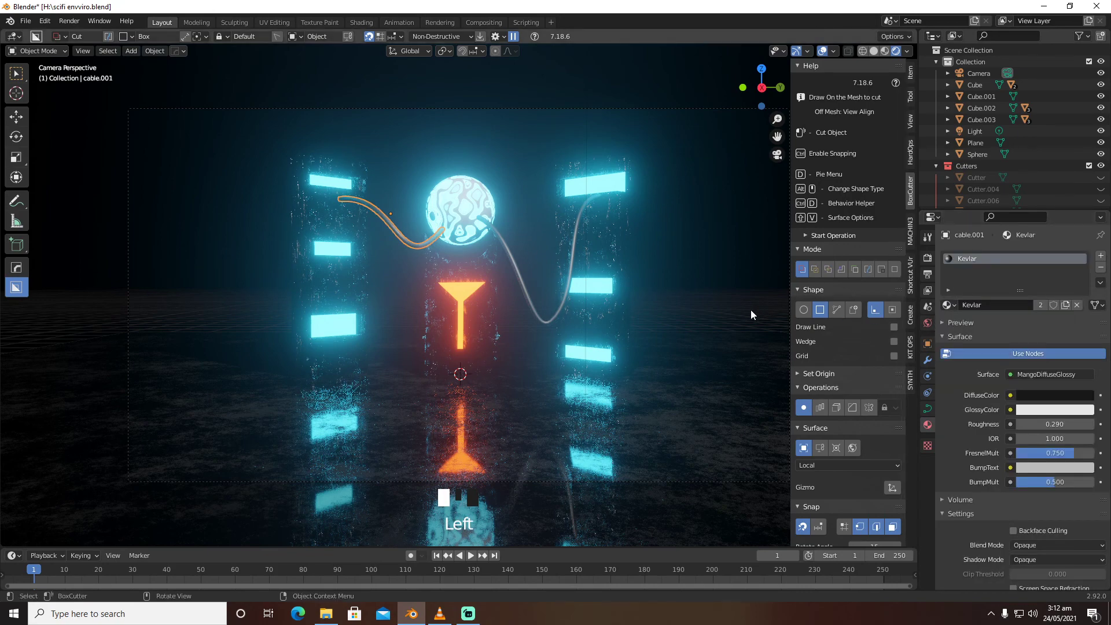
click(733, 244)
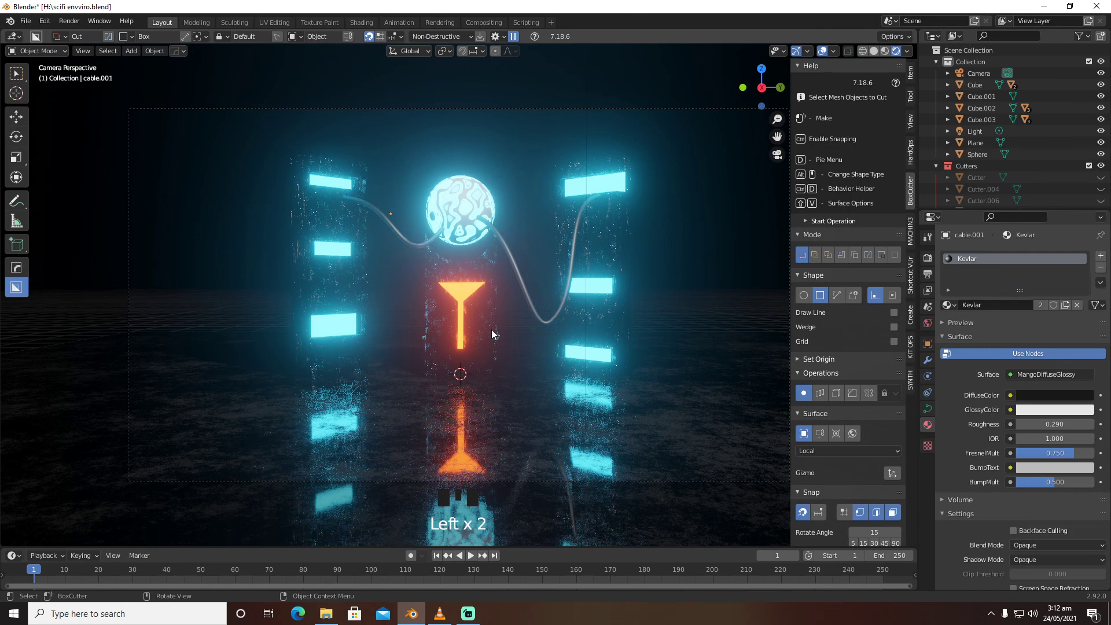
Import the FBX model Kneeling (1).fbx from the Downloads folder
click(26, 21)
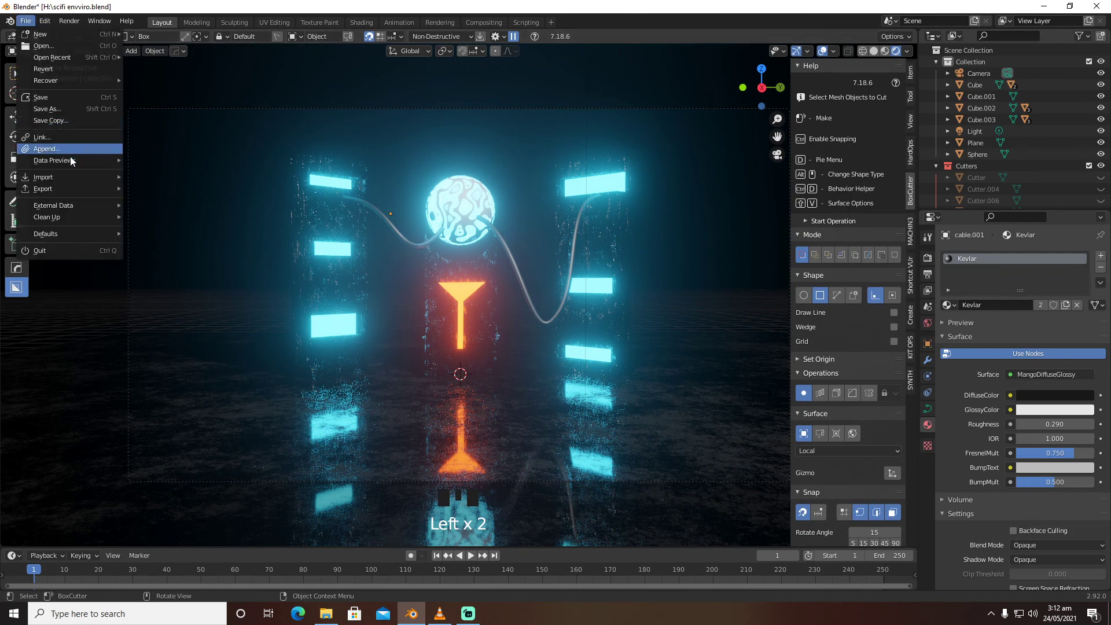
mouse_move(68, 176)
click(181, 242)
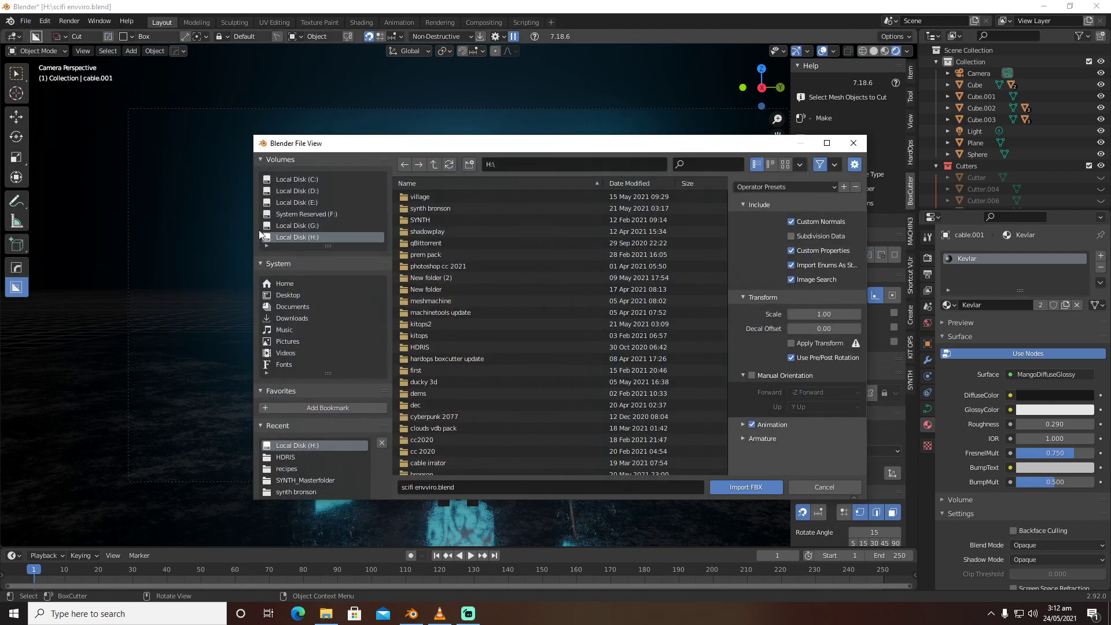
click(297, 317)
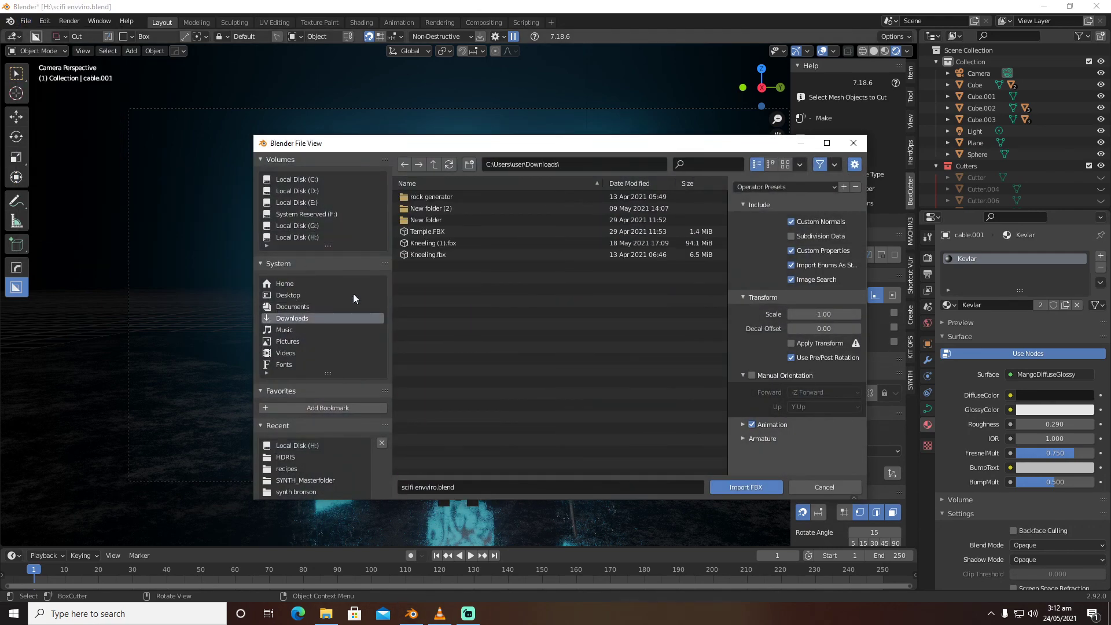
click(436, 243)
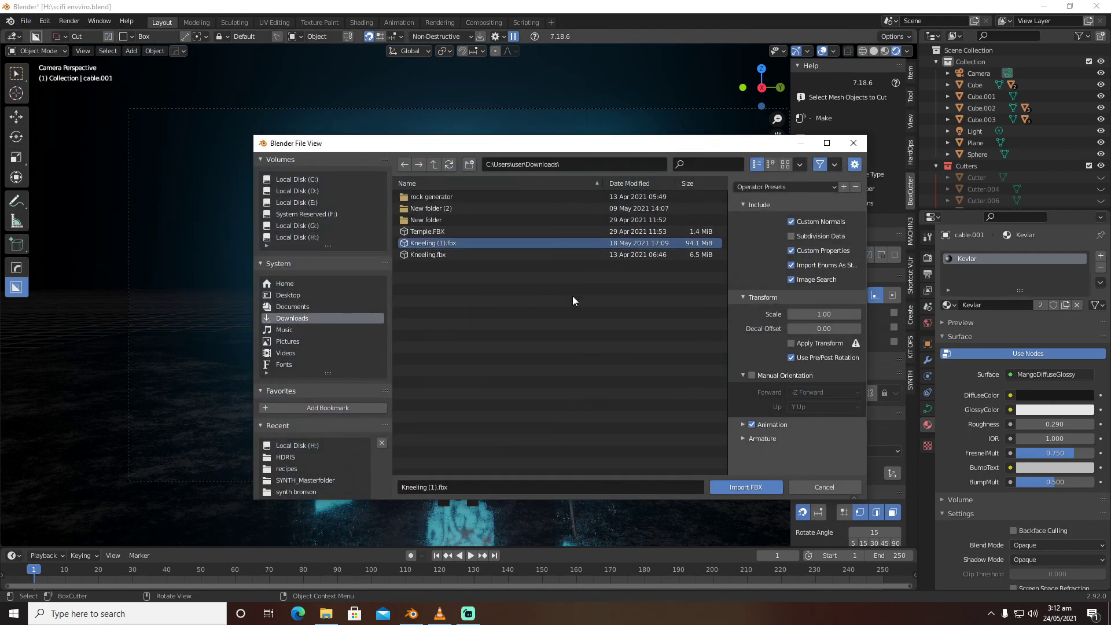
click(737, 483)
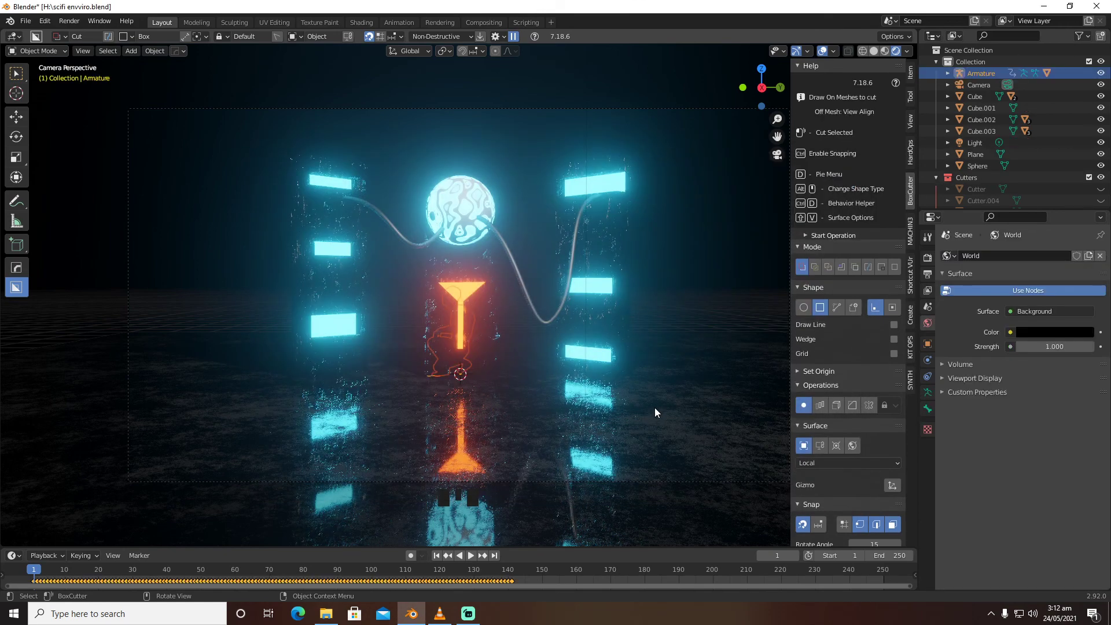
Move the kneeling figure's armature about 2.23 m along X, in front of the glowing-cut block, and scale it to about 0.434
key(g)
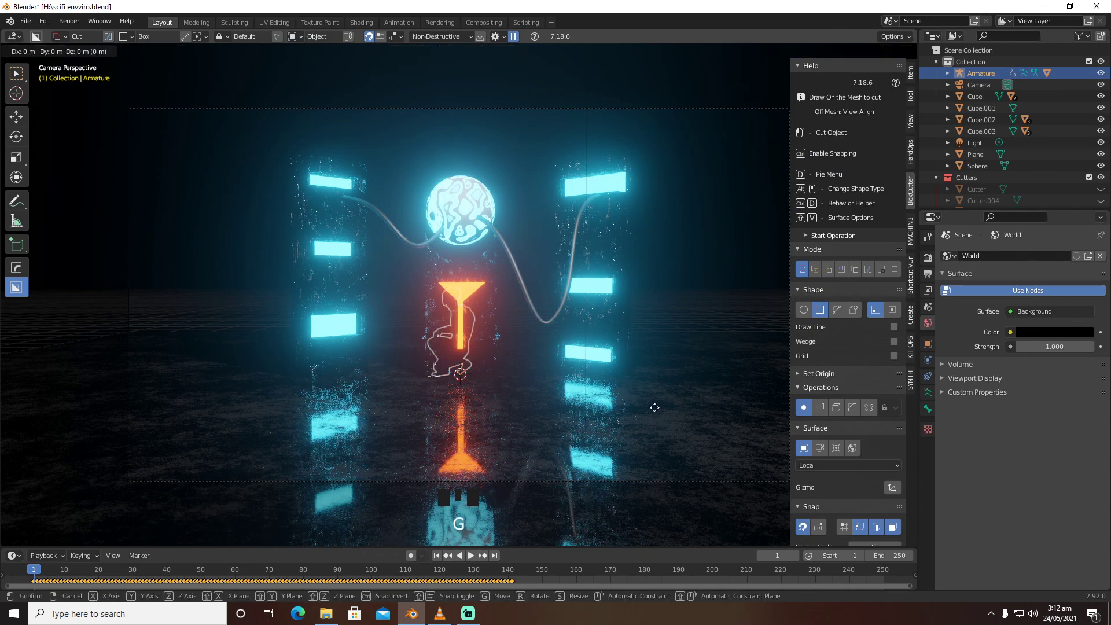
key(x)
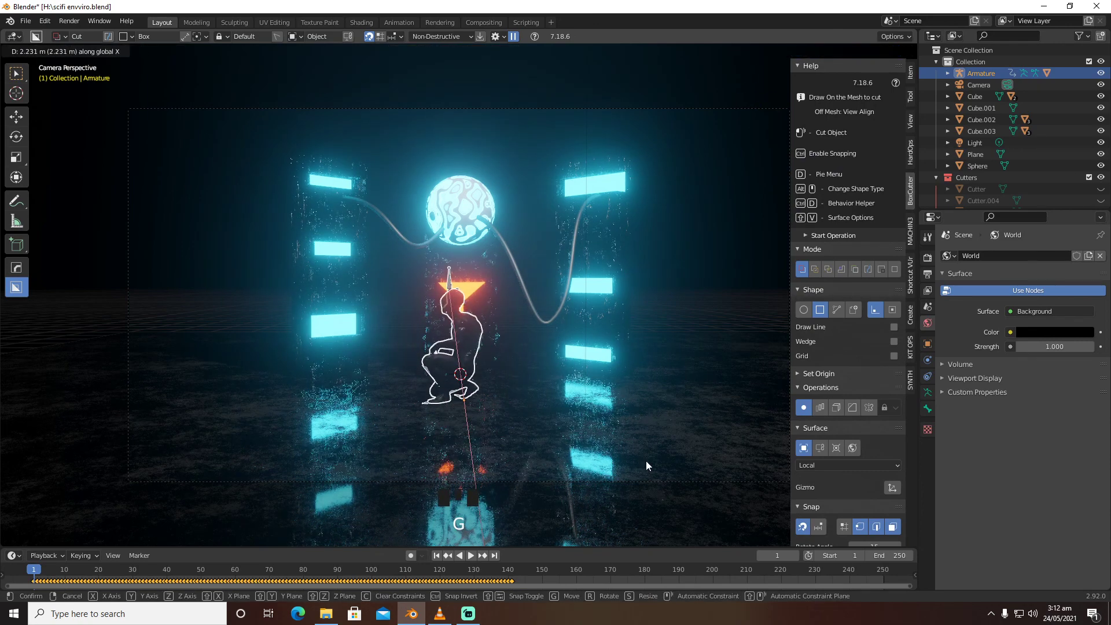
click(575, 464)
key(s)
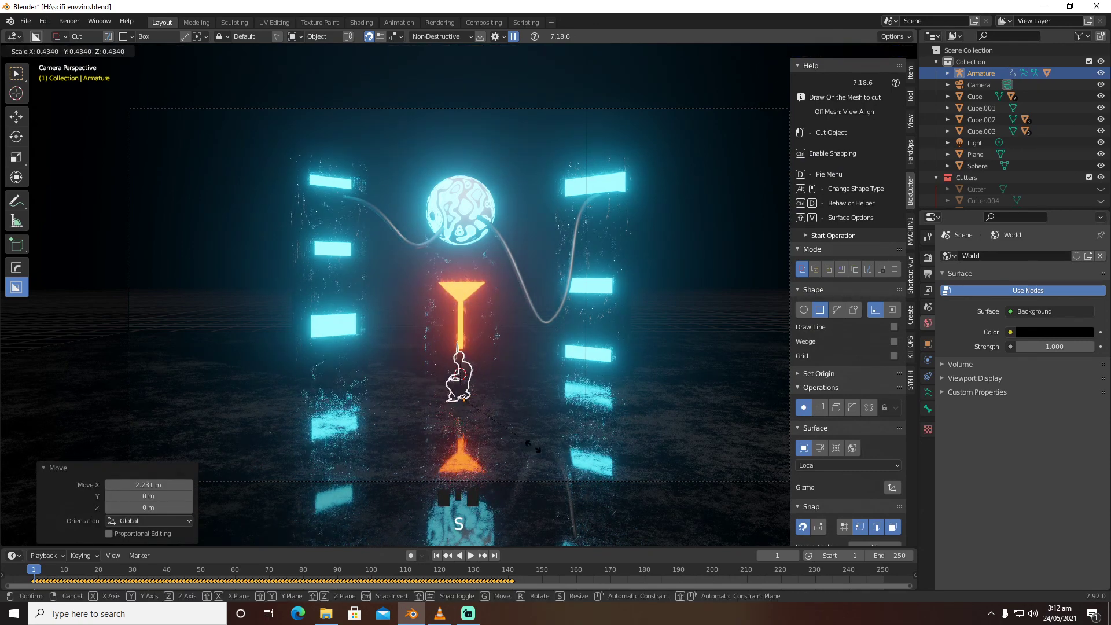
click(531, 450)
Set the figure's Z rotation to -84.4° and move it about -0.058 m along Y and 0.394 m along X
click(928, 344)
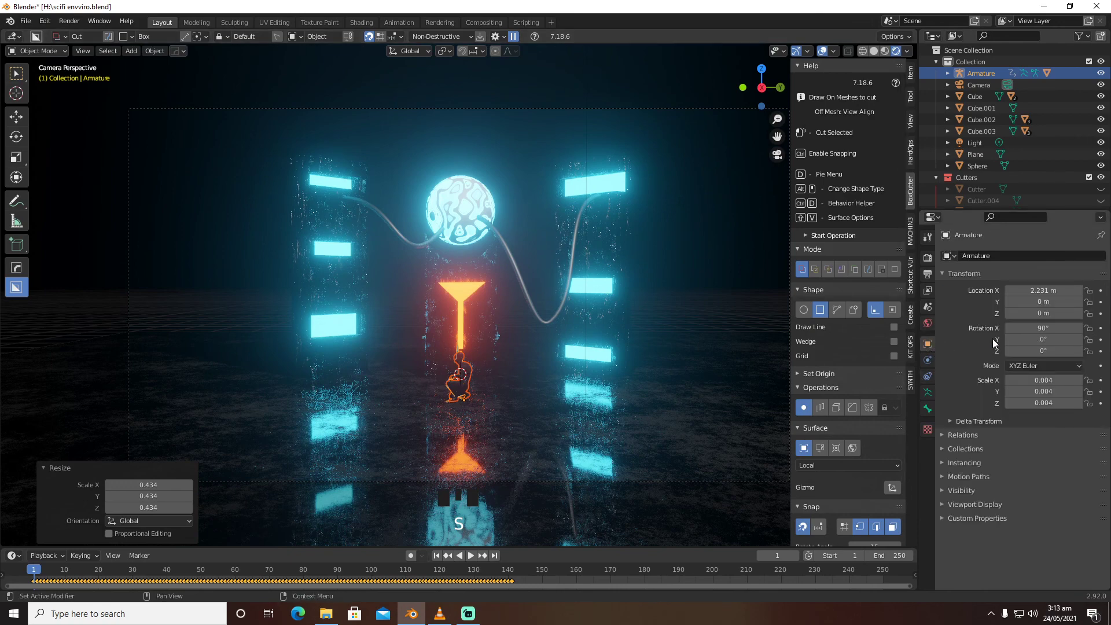
drag(1043, 351, 1015, 351)
key(g)
key(y)
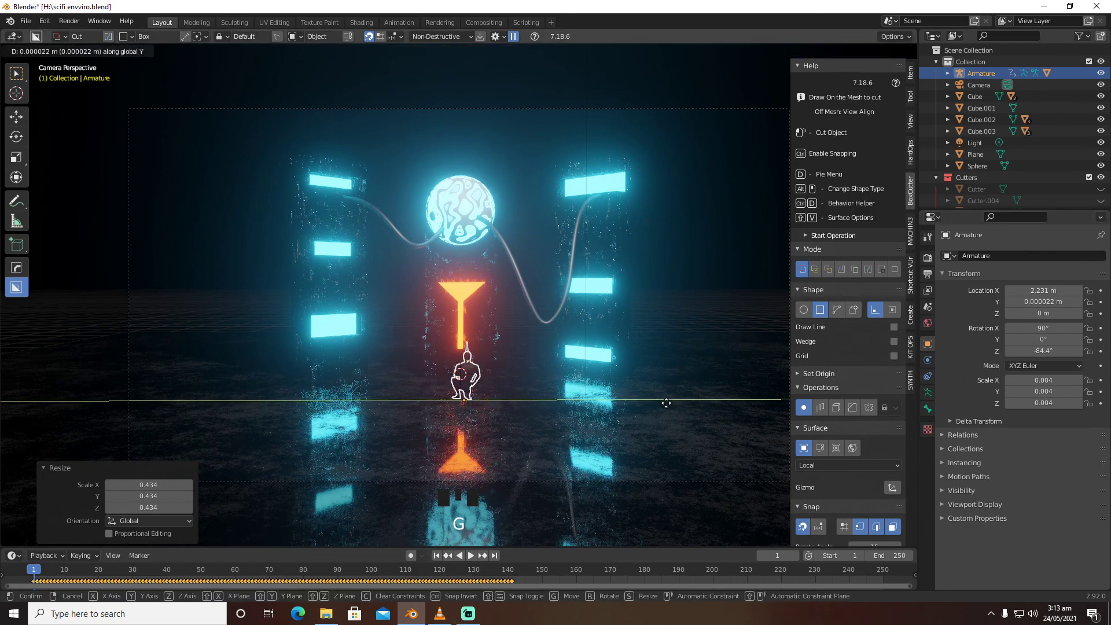
click(662, 403)
key(g)
key(x)
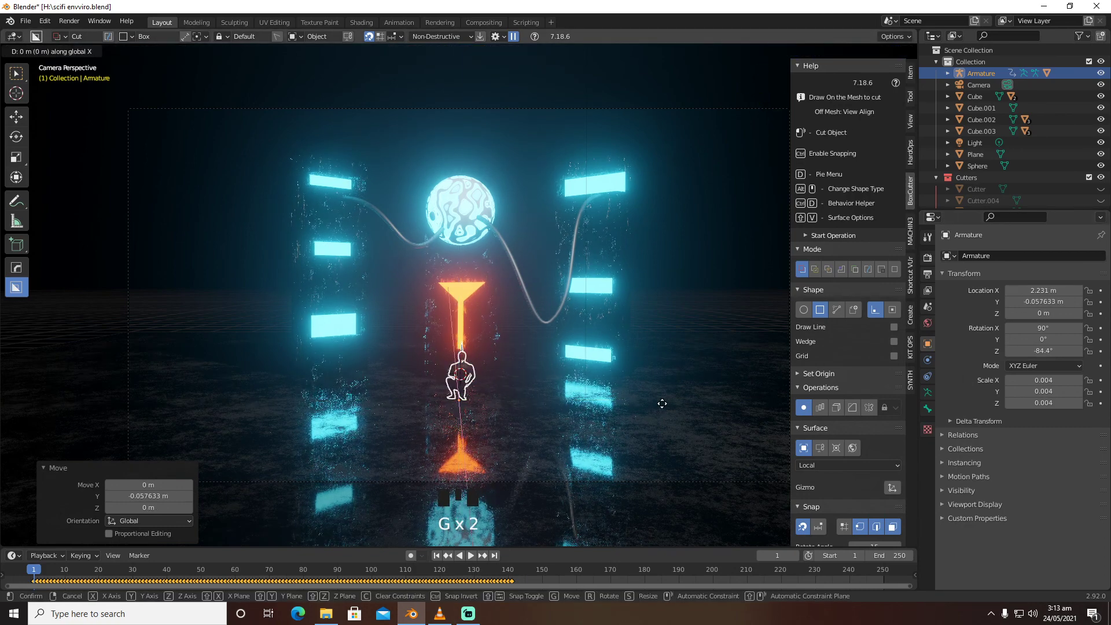
click(654, 432)
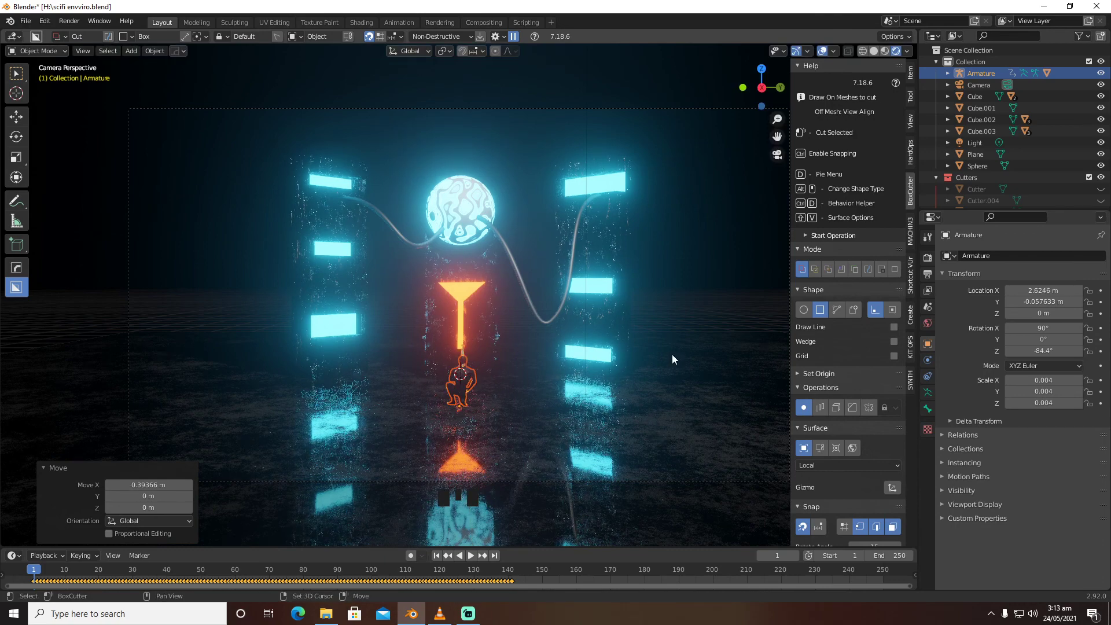
Add a Plain Axes empty and move it about 2.53 m along X towards the kneeling figure
key(shift+a)
mouse_move(643, 475)
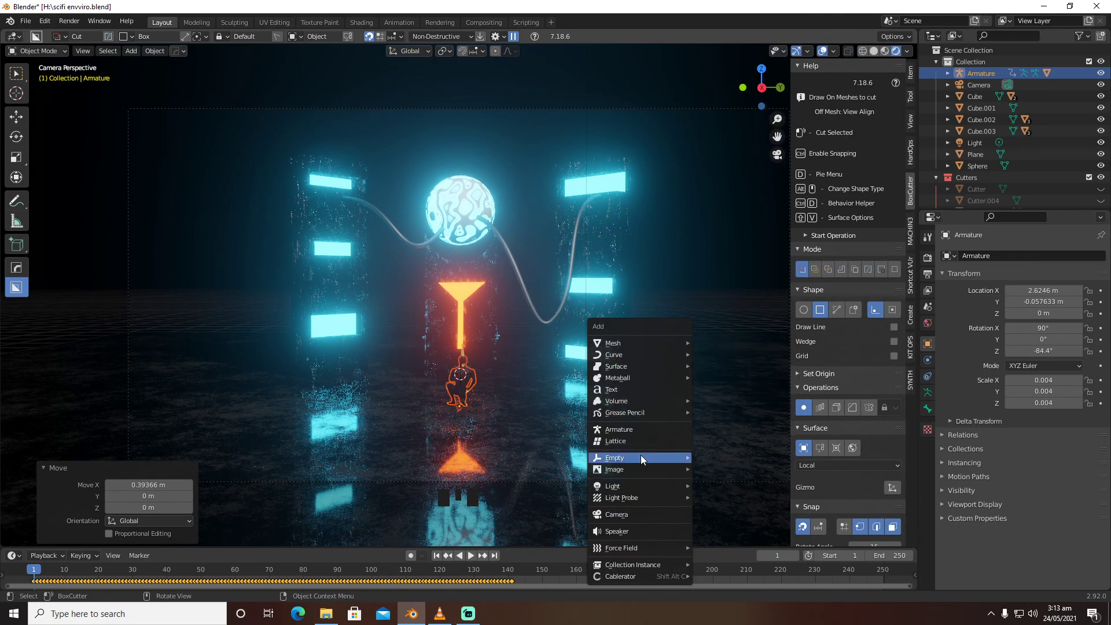
click(717, 456)
middle_drag(691, 438, 703, 417)
key(g)
key(x)
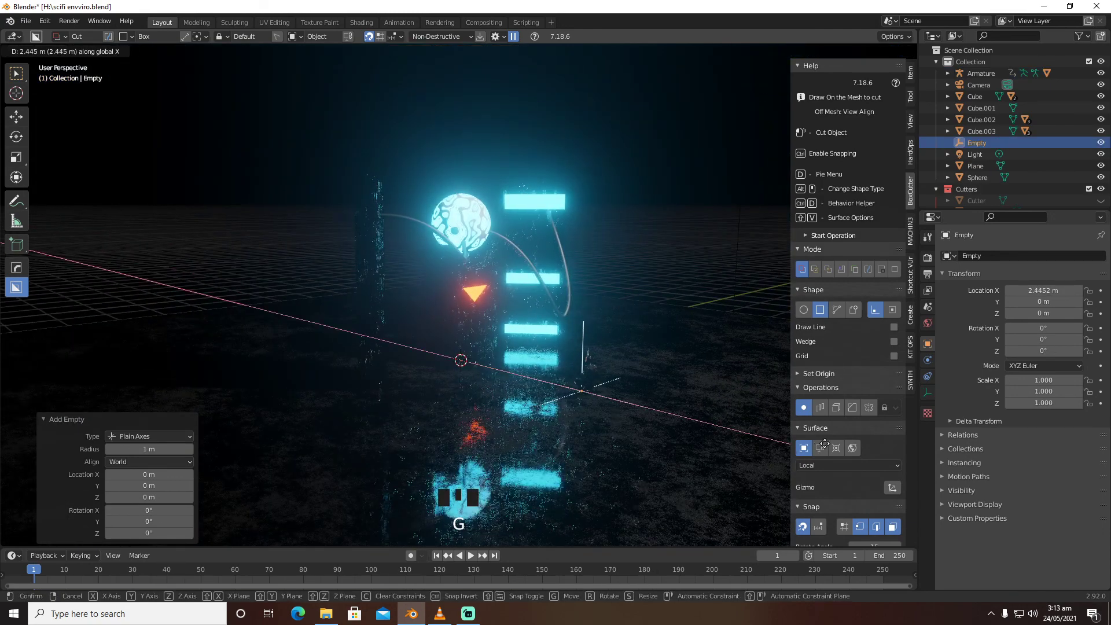
click(737, 442)
Align the empty with the kneeling figure at about X 2.583 m, Y -0.043 m and Z 0.318 m, checking through the camera
key(g)
key(z)
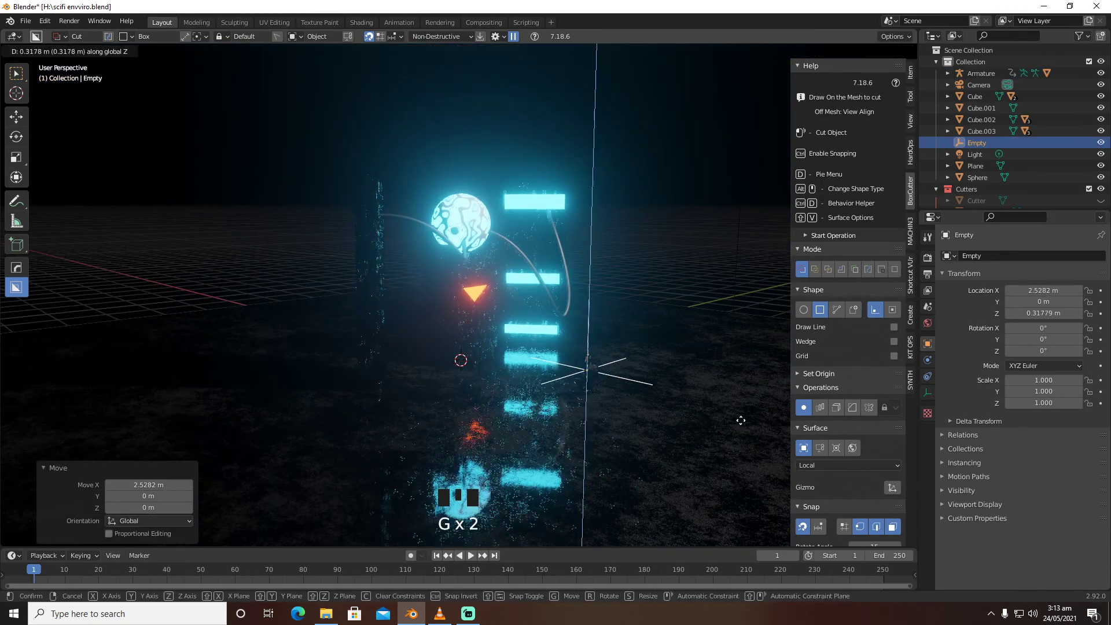
click(740, 420)
key(g)
key(x)
click(744, 420)
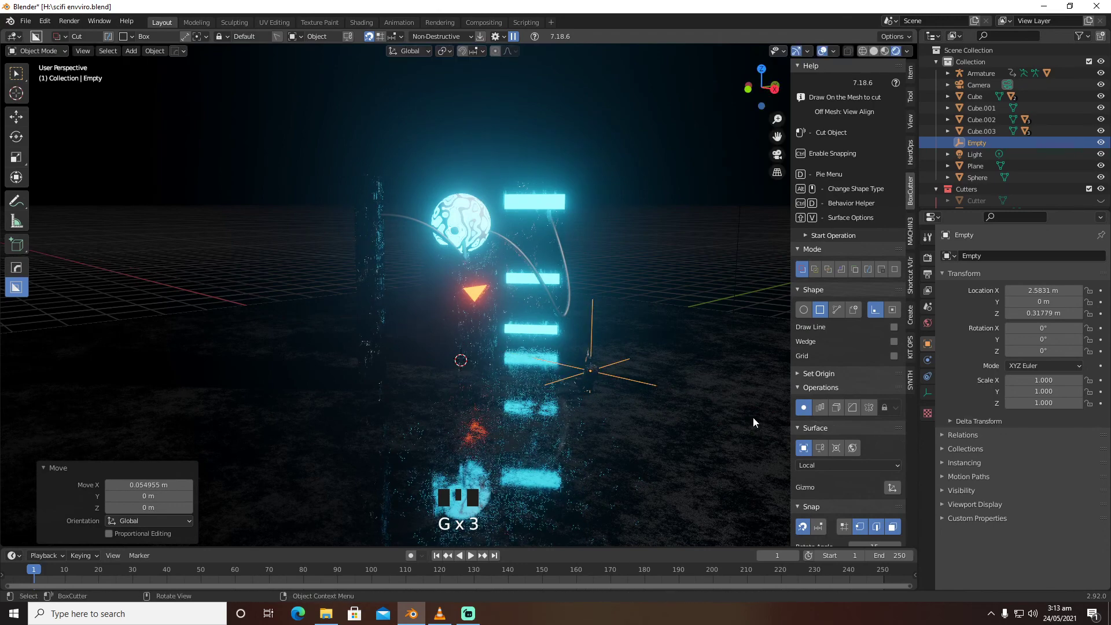
key(KP_0)
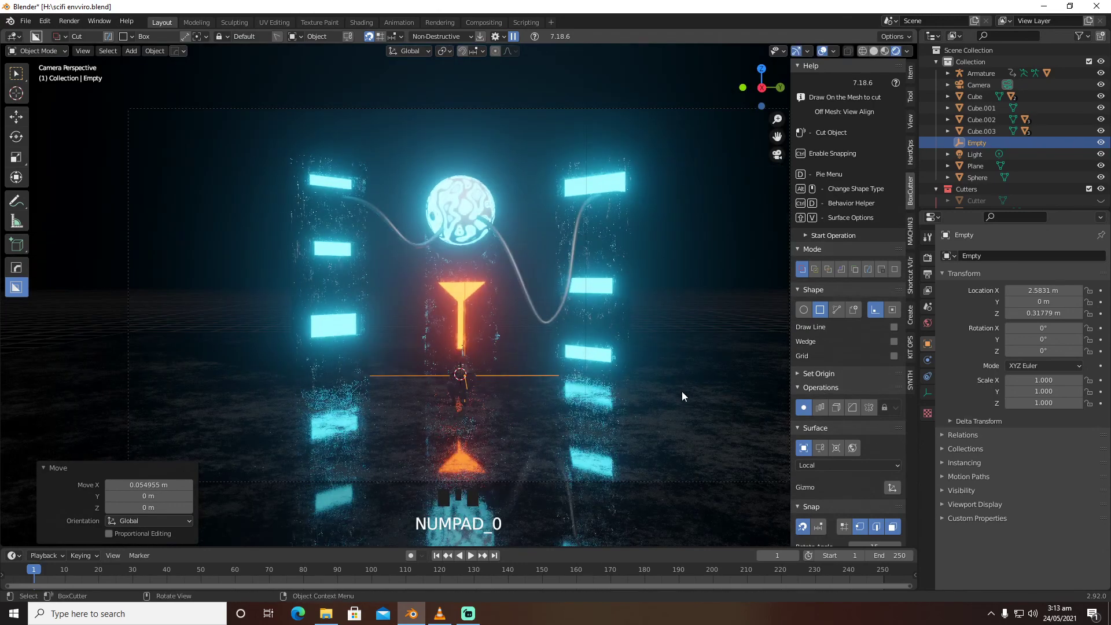
key(g)
key(y)
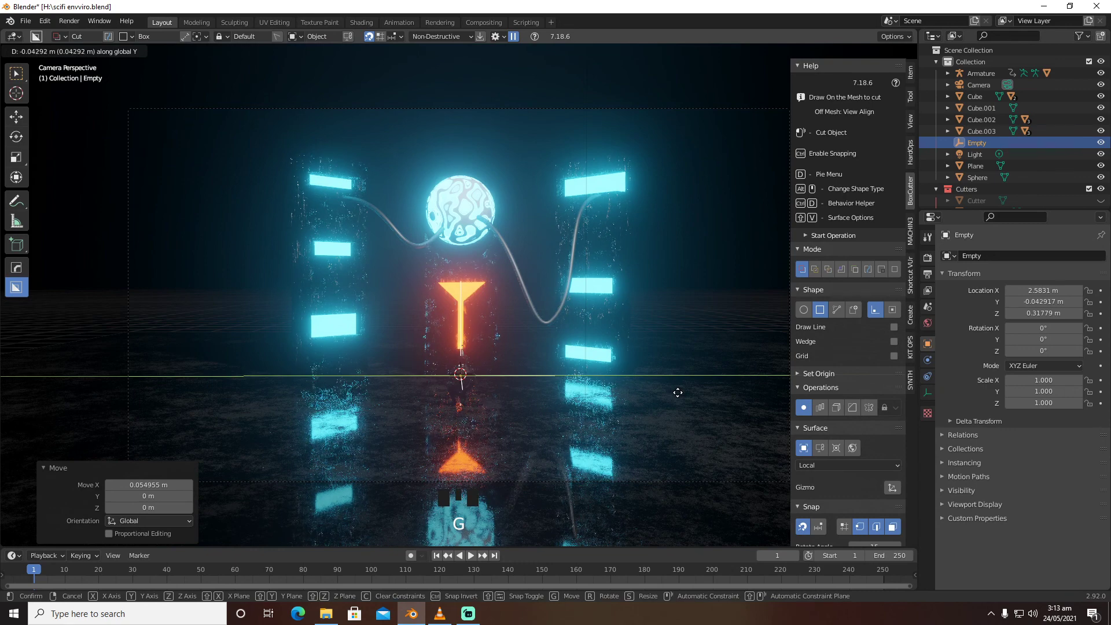
click(678, 393)
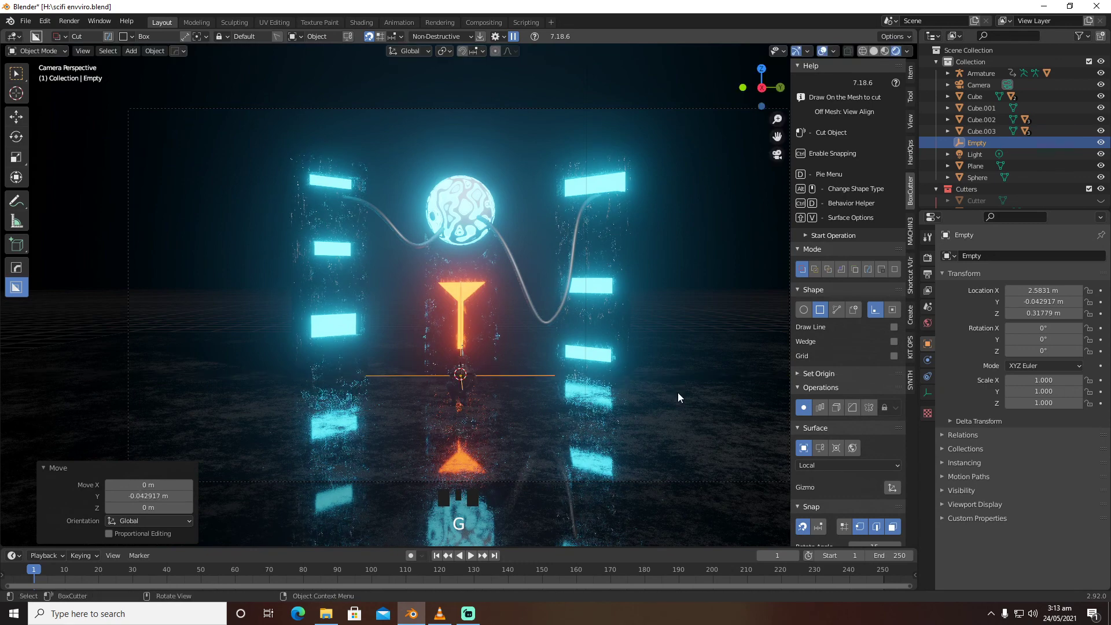
Enable depth of field on the camera, focus it on the Empty and set the F-Stop to 0.8
click(978, 85)
click(926, 397)
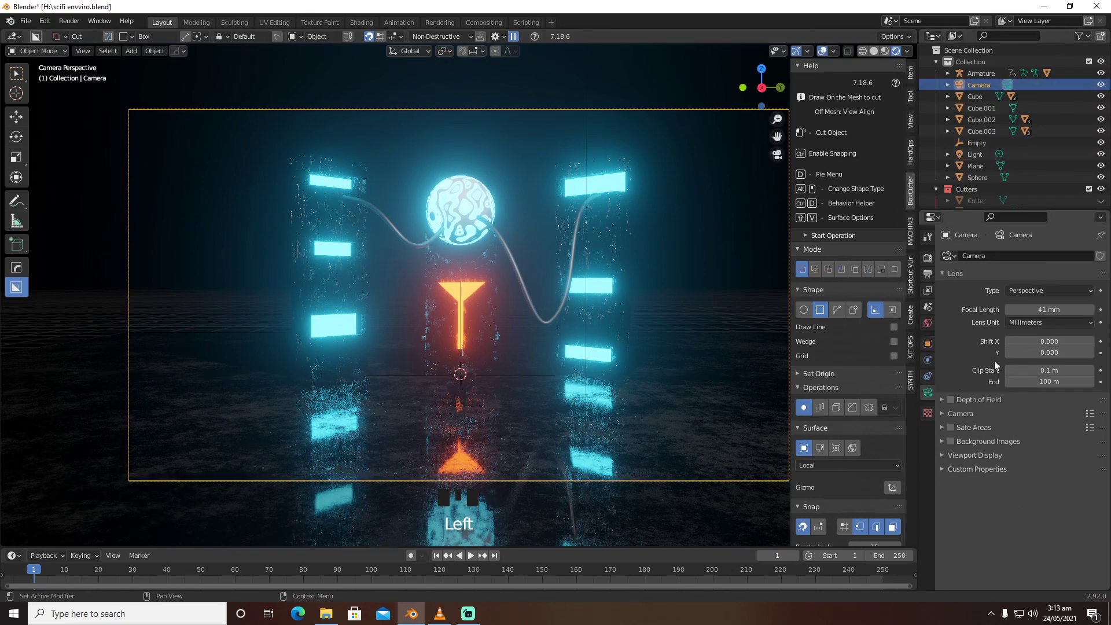
click(951, 400)
click(942, 400)
click(1031, 417)
text(e)
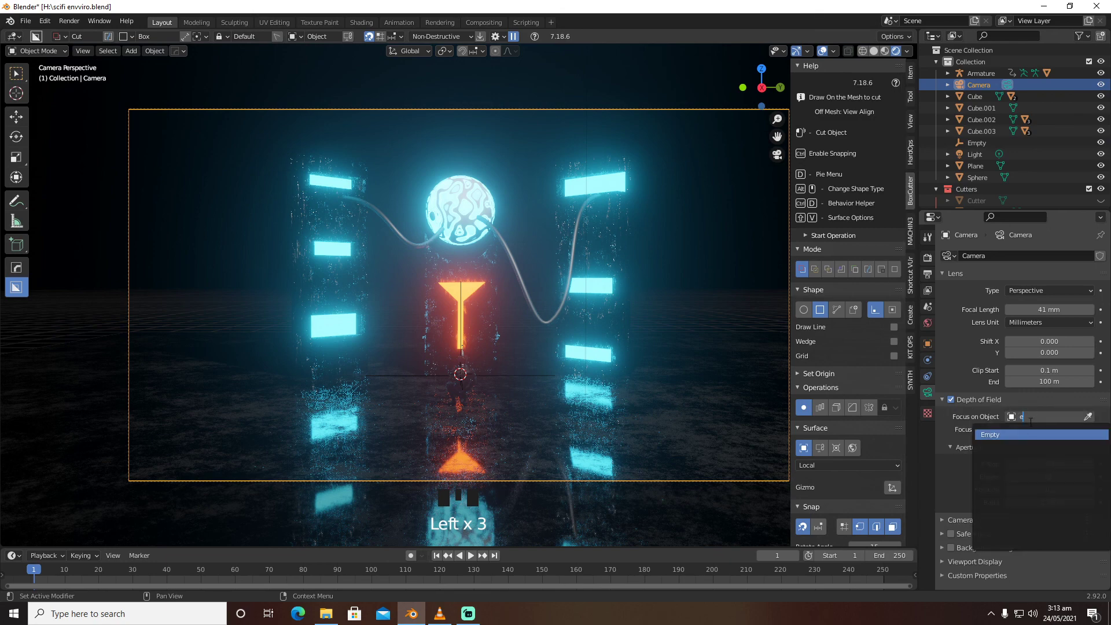
click(1020, 434)
mouse_move(1049, 464)
mouse_down()
mouse_move(1024, 465)
mouse_move(1077, 462)
mouse_move(1065, 462)
mouse_up()
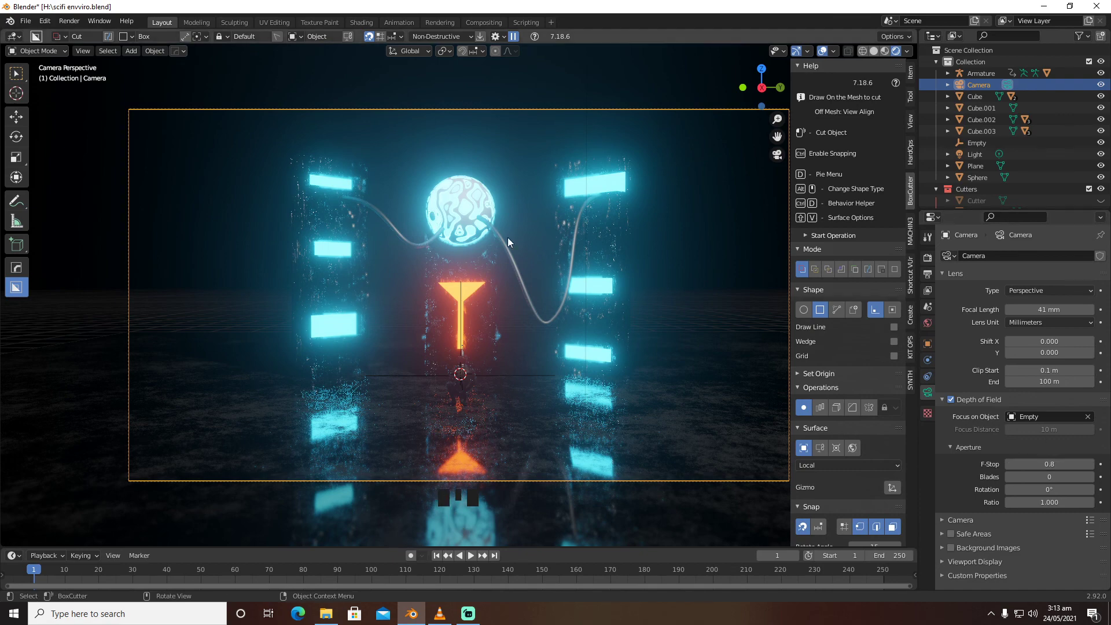
Save the file, render the image, view the whole result and close the render window
key(ctrl+s)
click(71, 22)
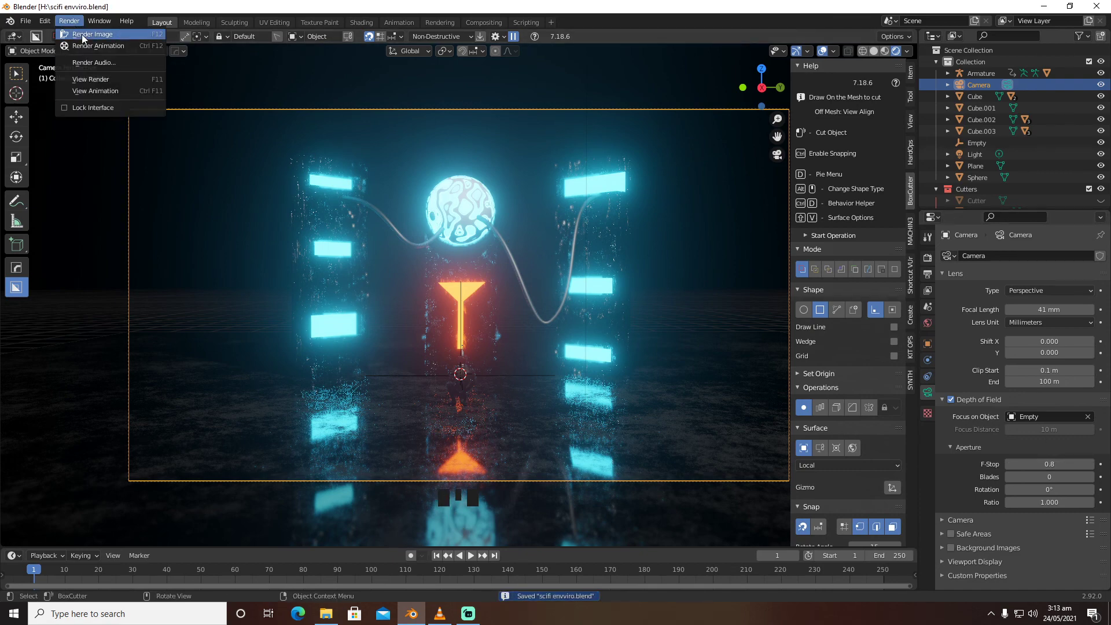
click(82, 34)
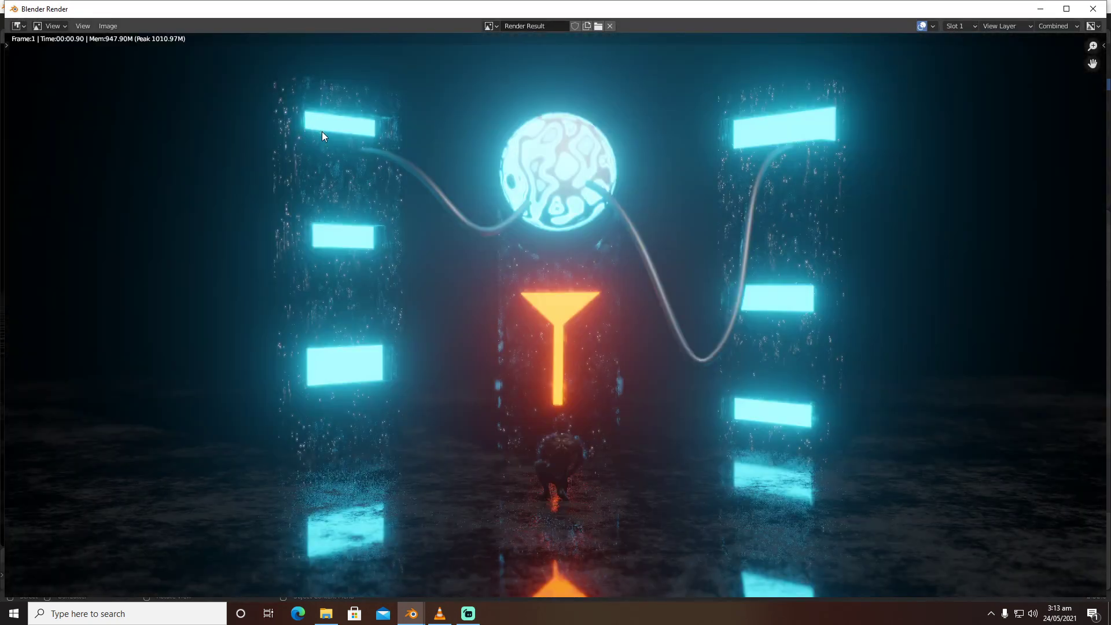
scroll(420, 224, down, 1)
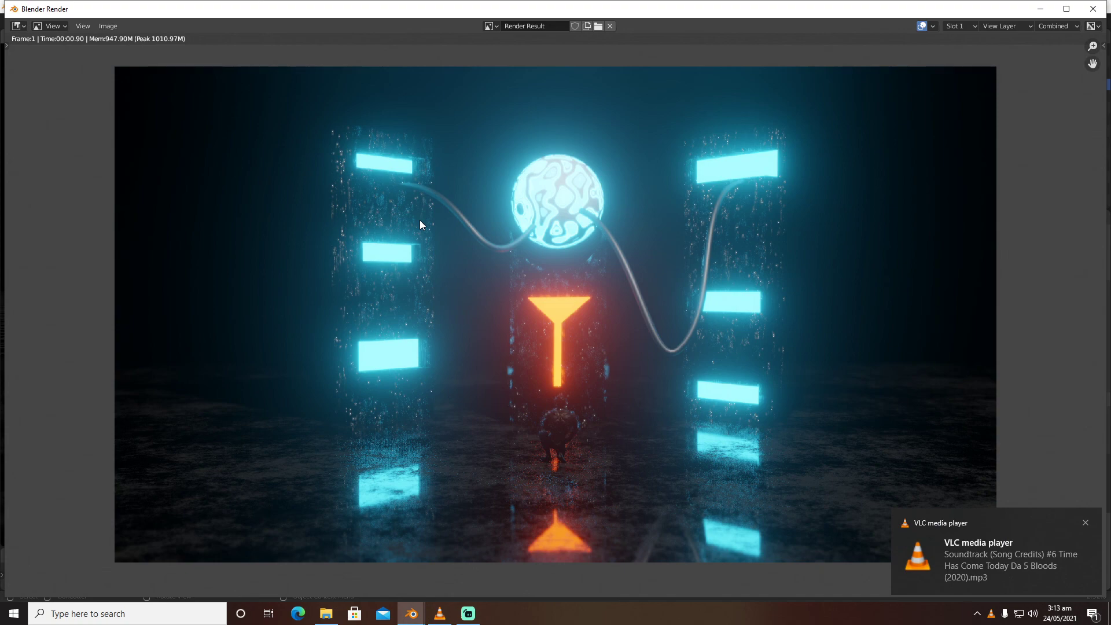
click(1093, 8)
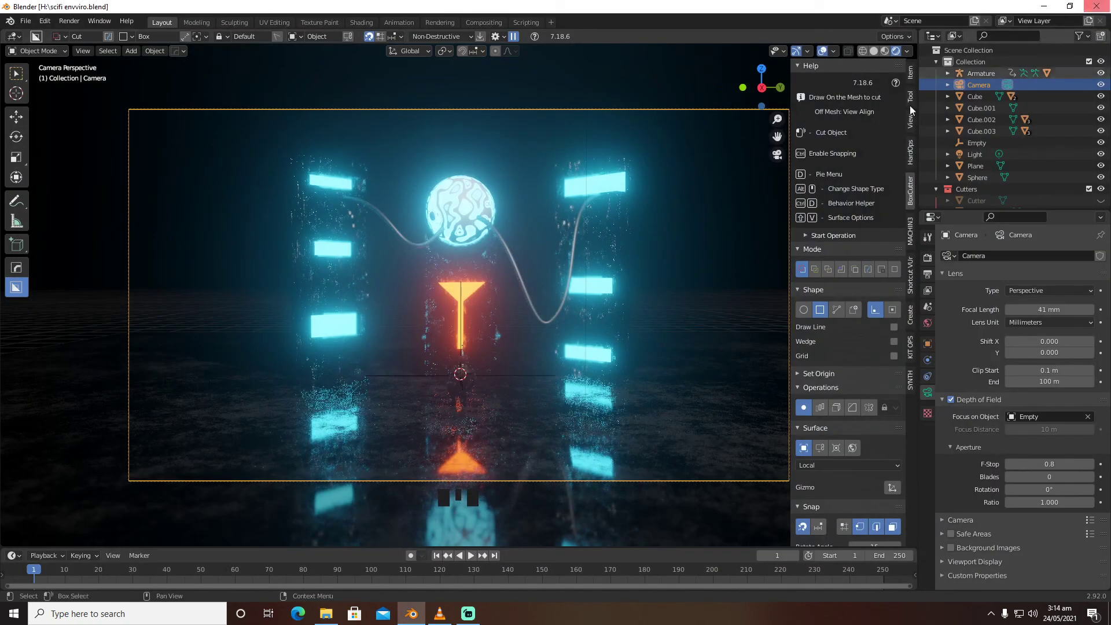
Delete the Light object from the scene and check the camera view with the overlays temporarily hidden
right_click(978, 154)
click(957, 185)
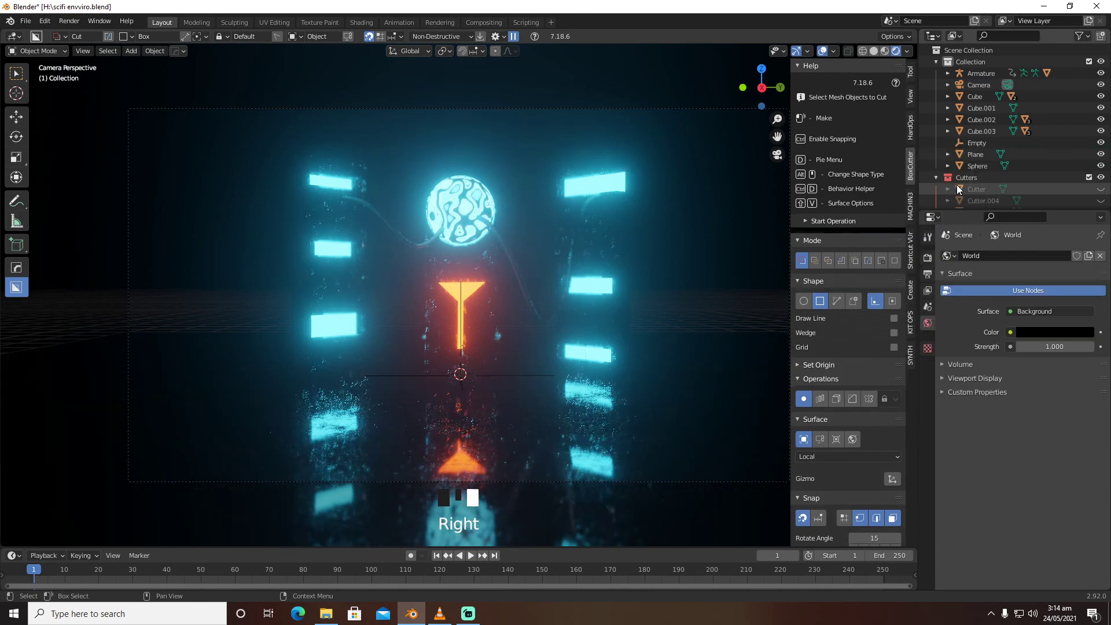
click(822, 52)
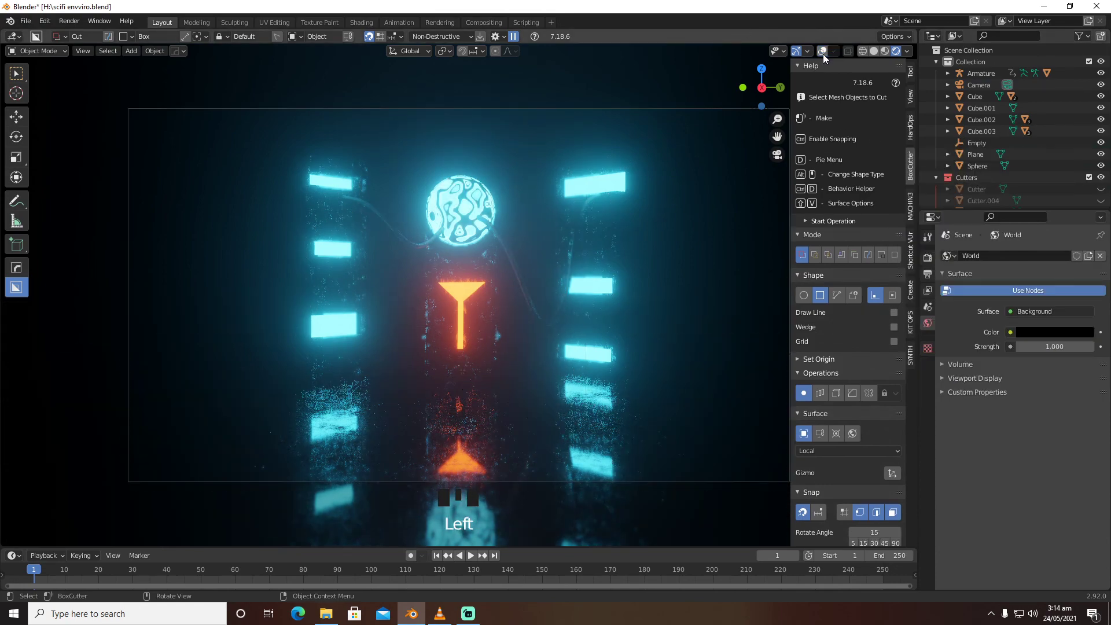
click(823, 51)
Render the image again without the light and zoom out to view the whole frame
click(82, 23)
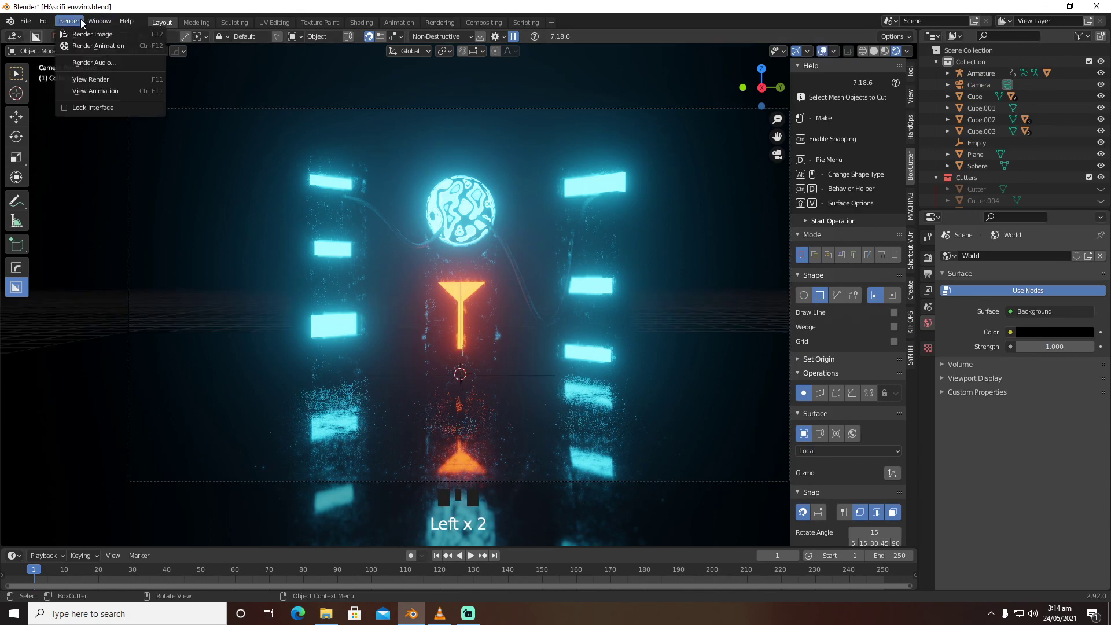
click(86, 34)
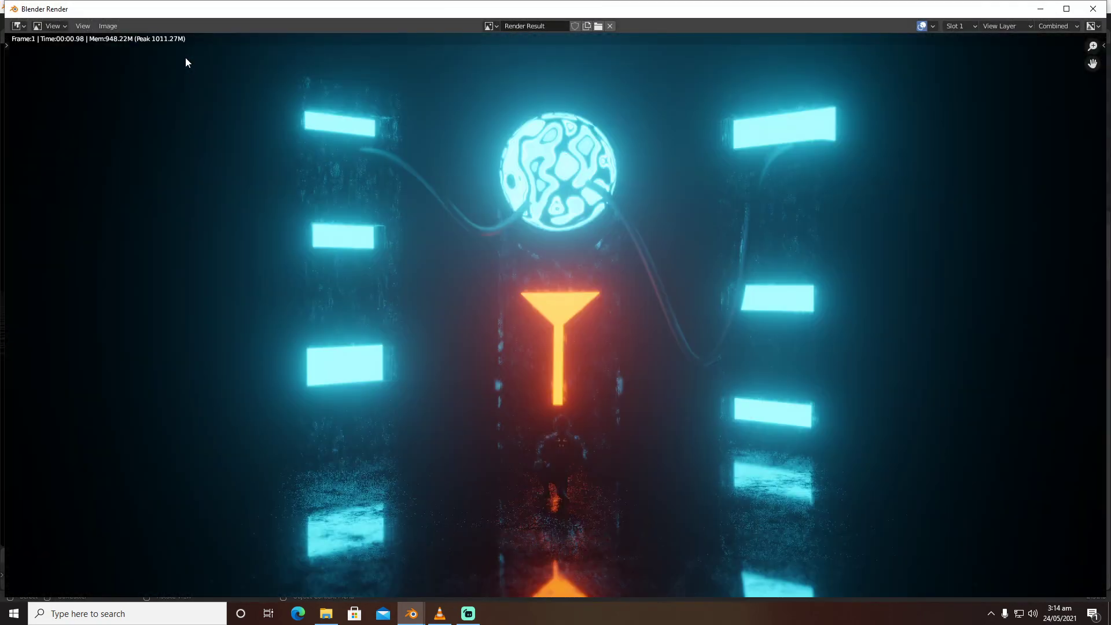
scroll(472, 195, down, 1)
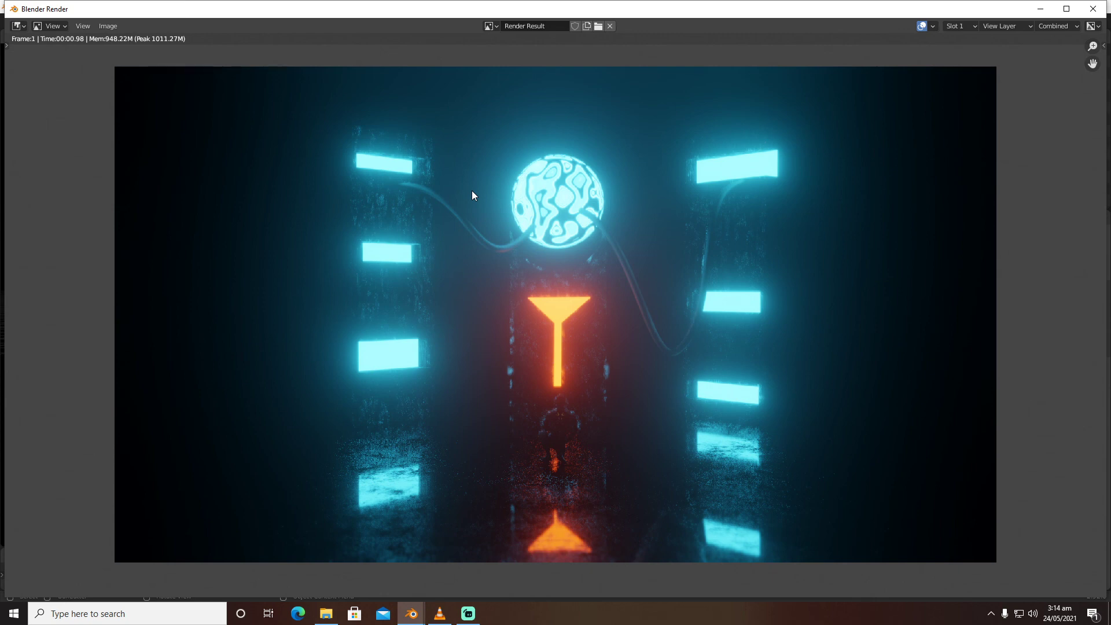
click(468, 613)
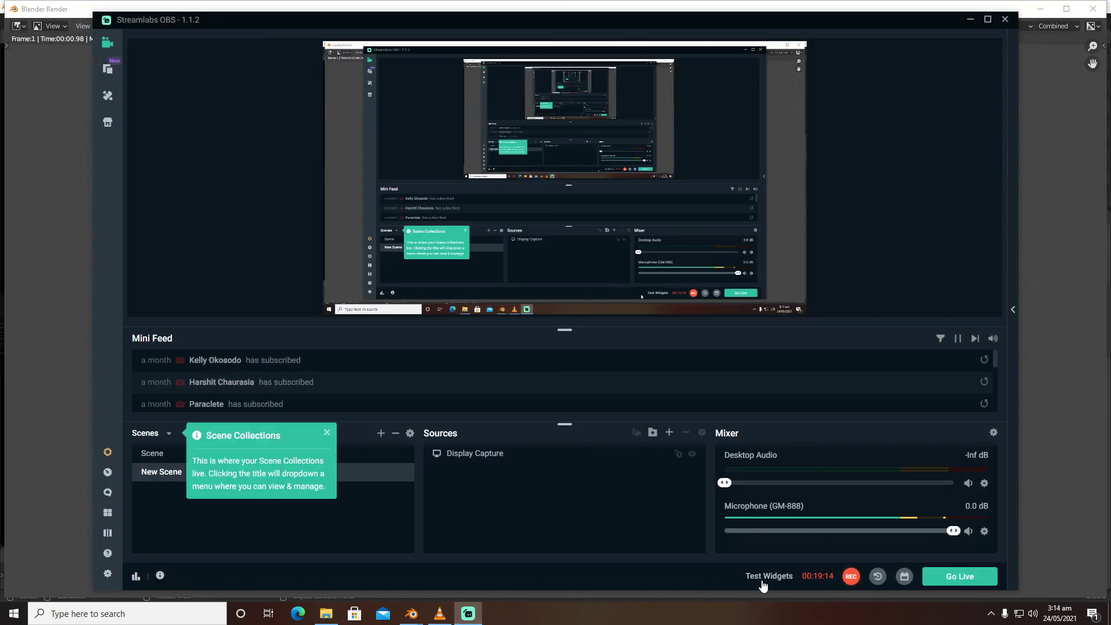